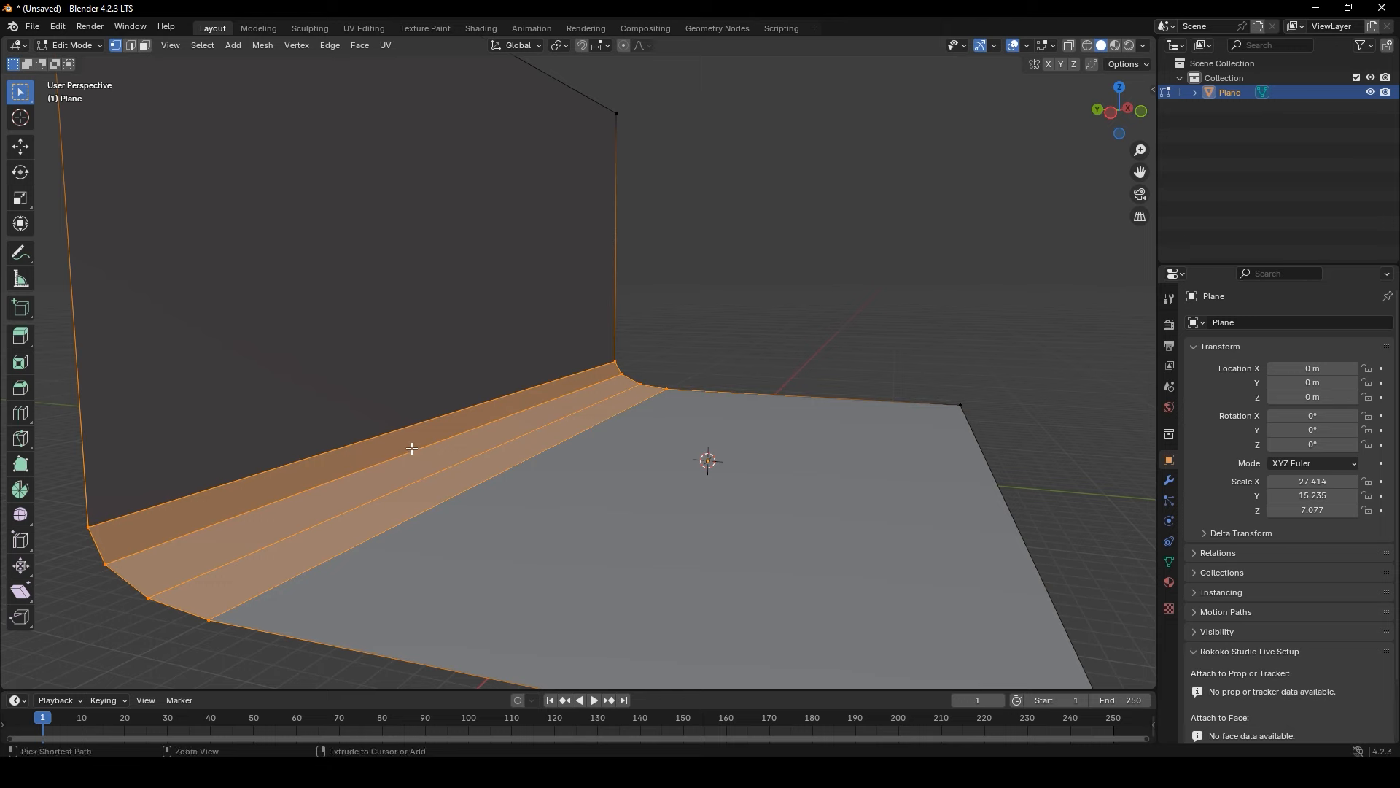
Bevel the selected curved edges between backdrop wall and floor with 3 segments and an offset of about 0.107 m
key("ctrl+b")
scroll(397, 461, "up", 9)
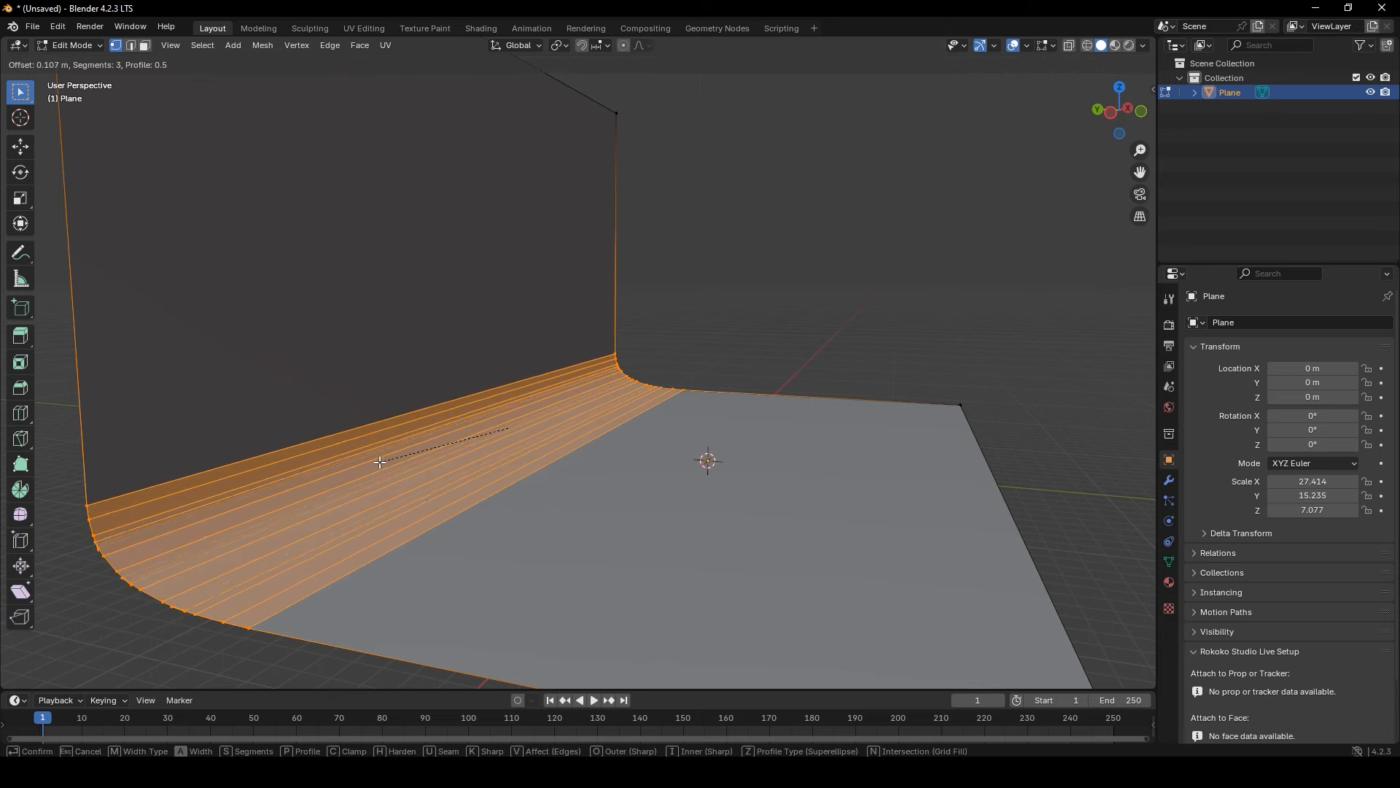
left_click(379, 462)
key("Tab")
middle_click_drag(436, 478, 358, 485)
Scale up the whole backdrop mesh uniformly in Edit Mode and return to Object Mode
key("Tab")
scroll(503, 481, "down", 8)
key("a")
key("s")
key("x")
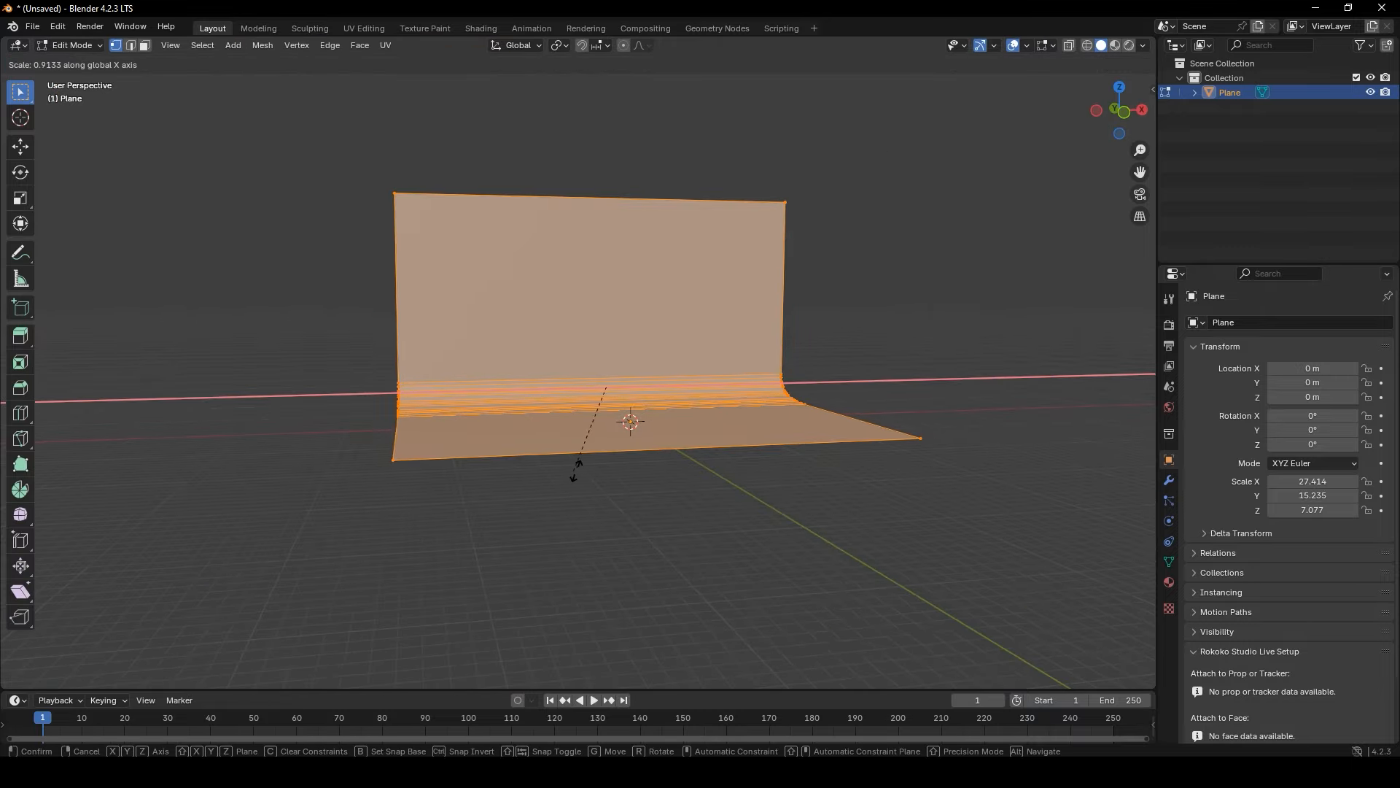
key("x")
key("x")
middle_click_drag(572, 474, 650, 518)
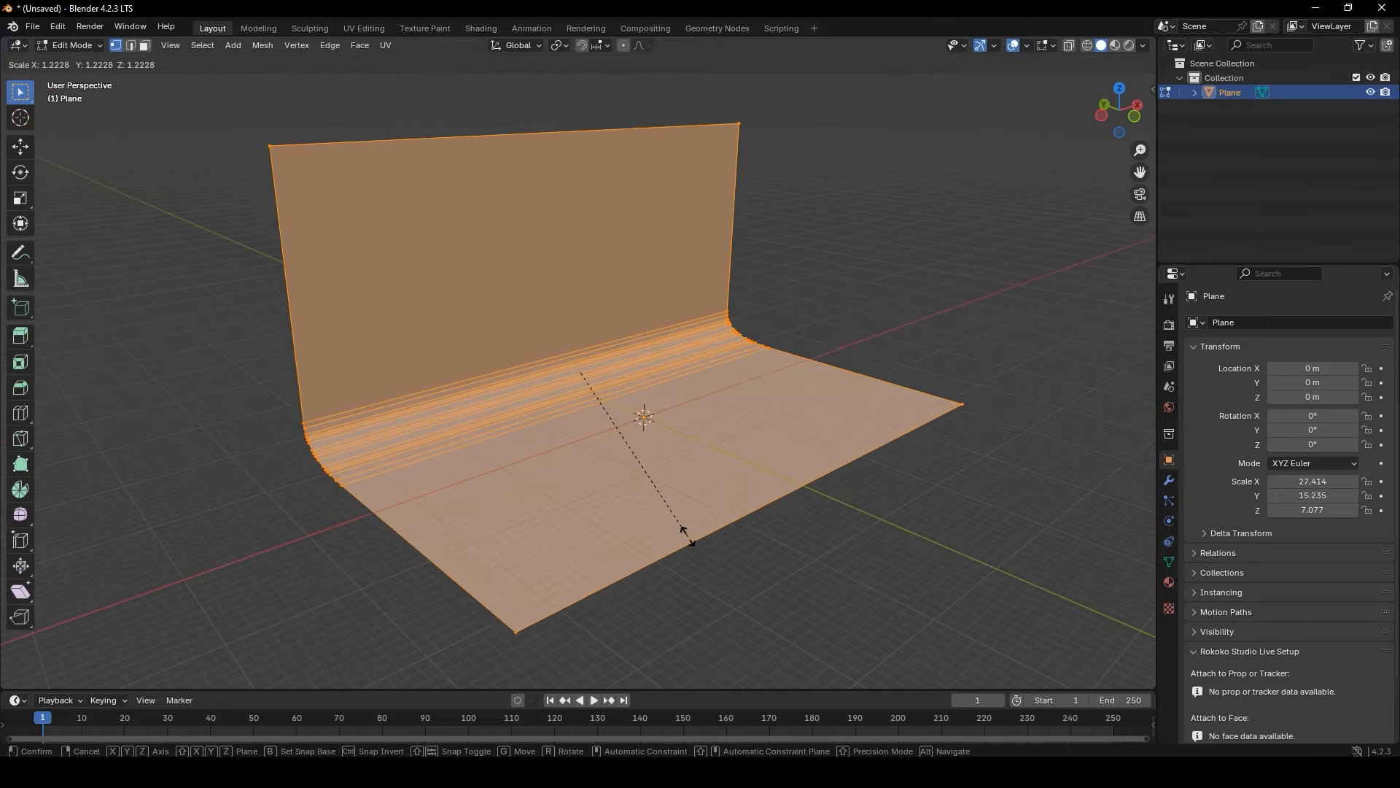
left_click(848, 607)
key("Tab")
scroll(738, 539, "up", 6)
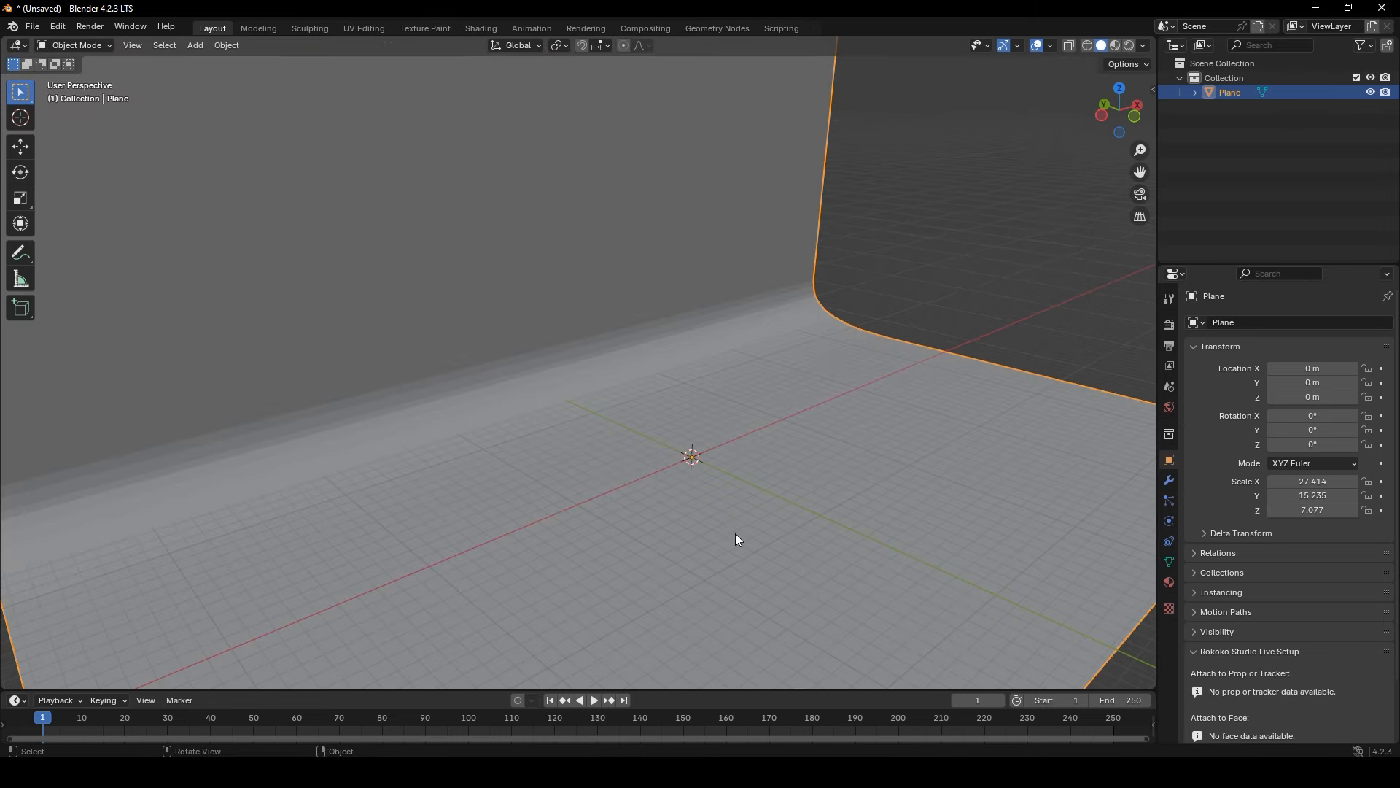
scroll(729, 536, "down", 8)
middle_click_drag(681, 514, 660, 511)
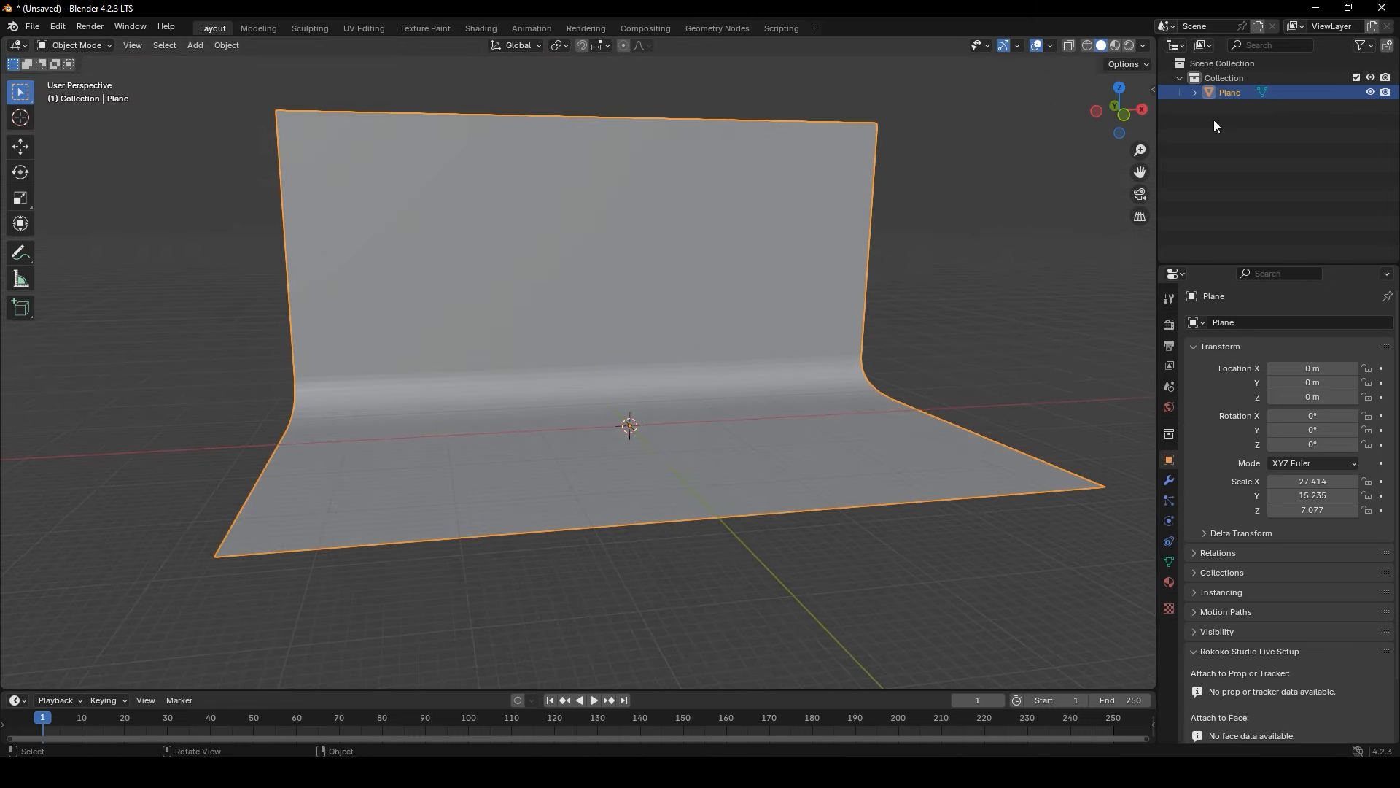
Check the backdrop in Rendered shading and settle on Material Preview shading for the viewport
left_click(1116, 47)
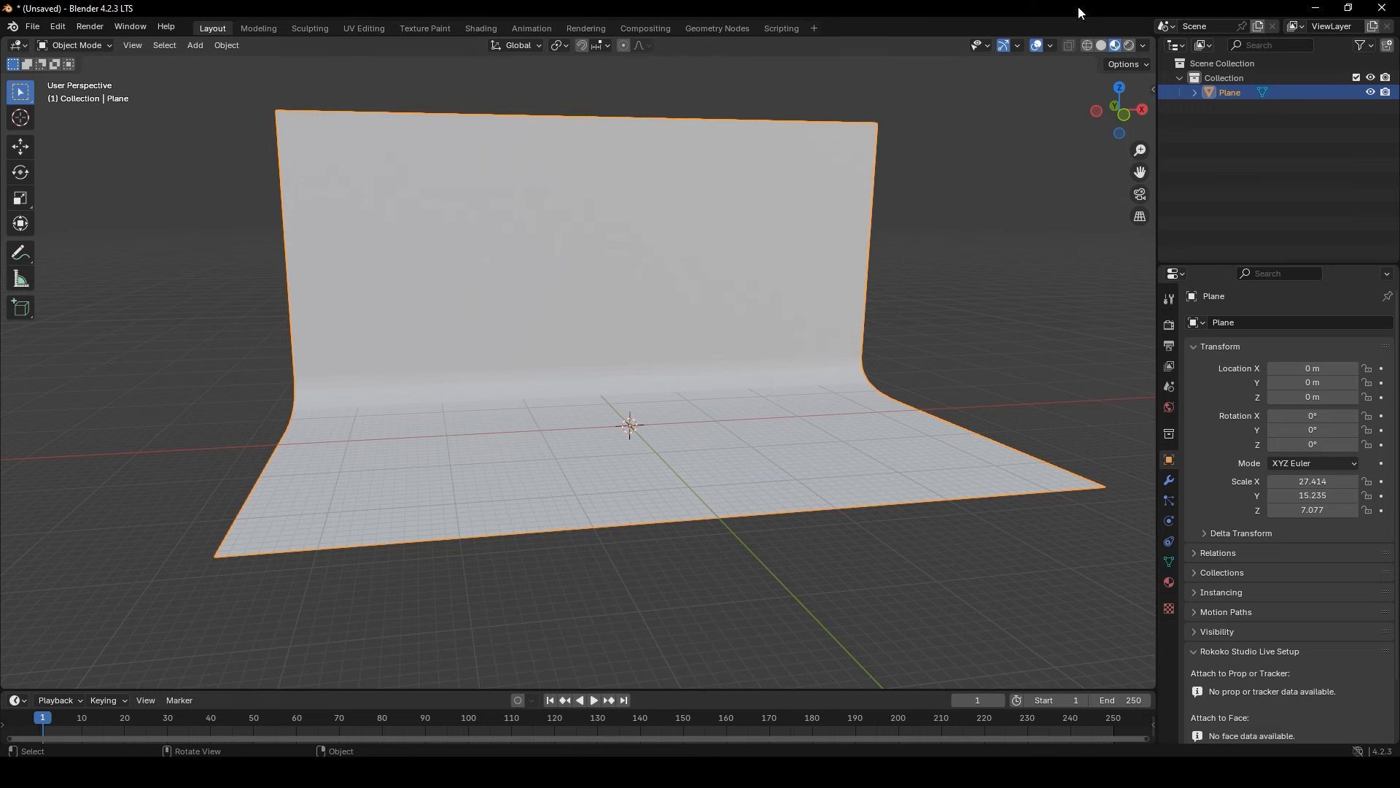
left_click(1131, 46)
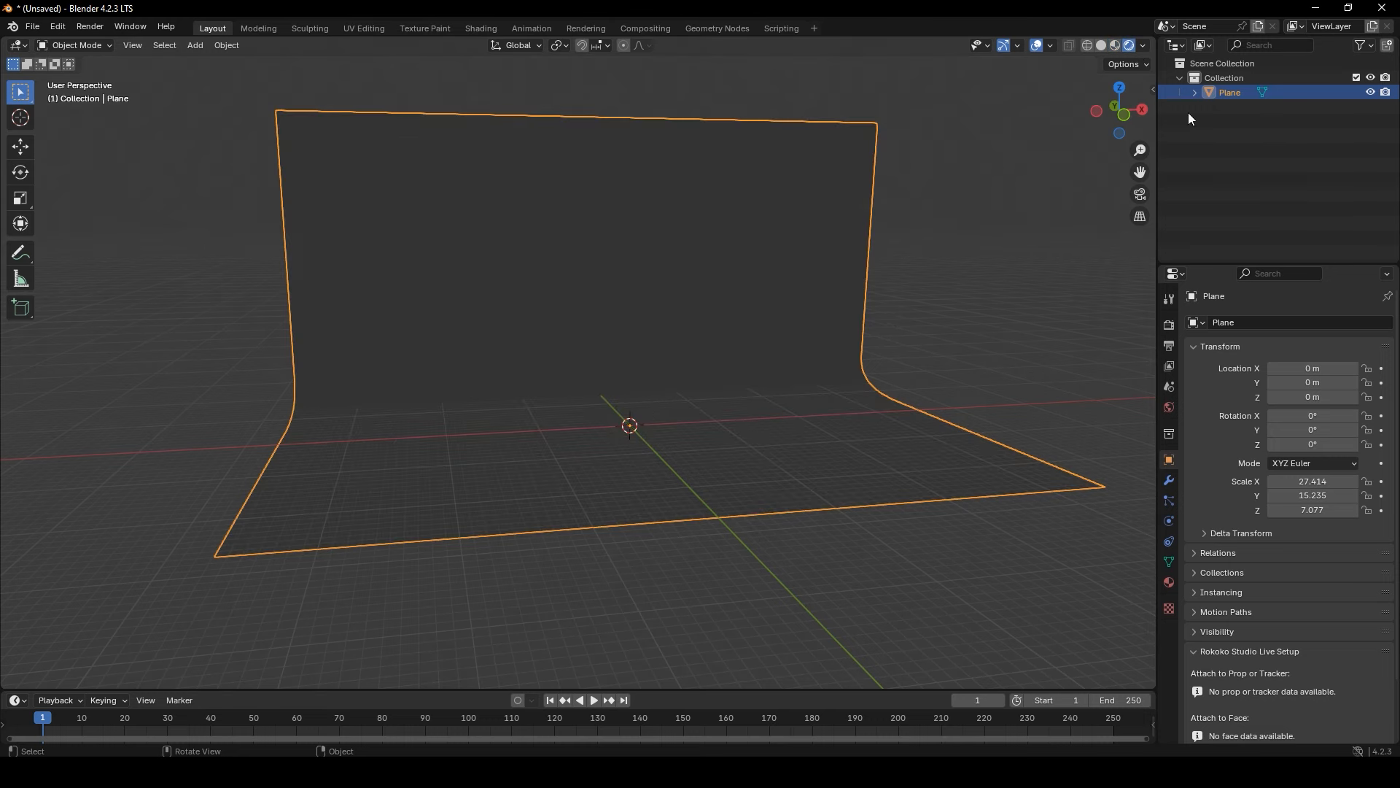
left_click(1114, 47)
Add a camera and raise it about 3.2 m along Z in the right orthographic view
key("shift+a")
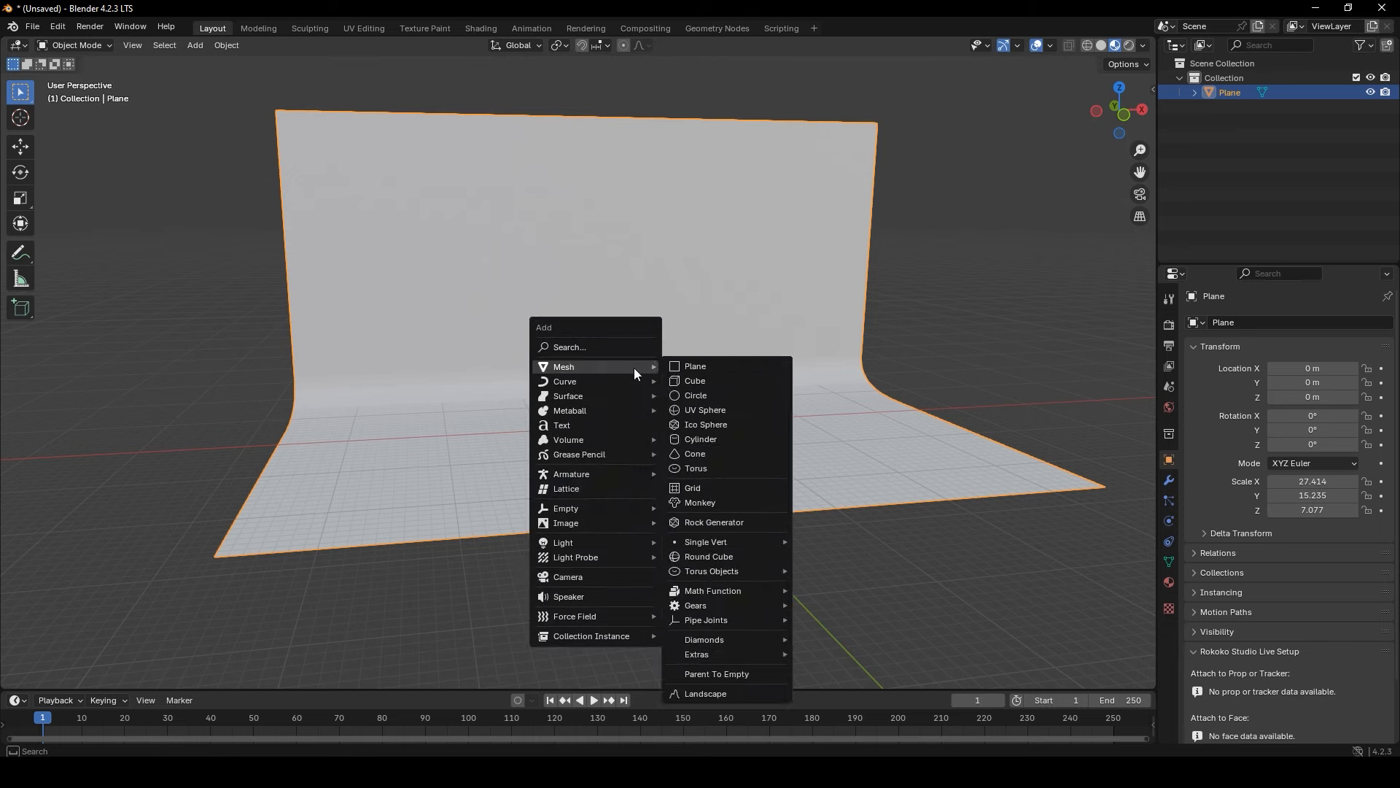
left_click(591, 574)
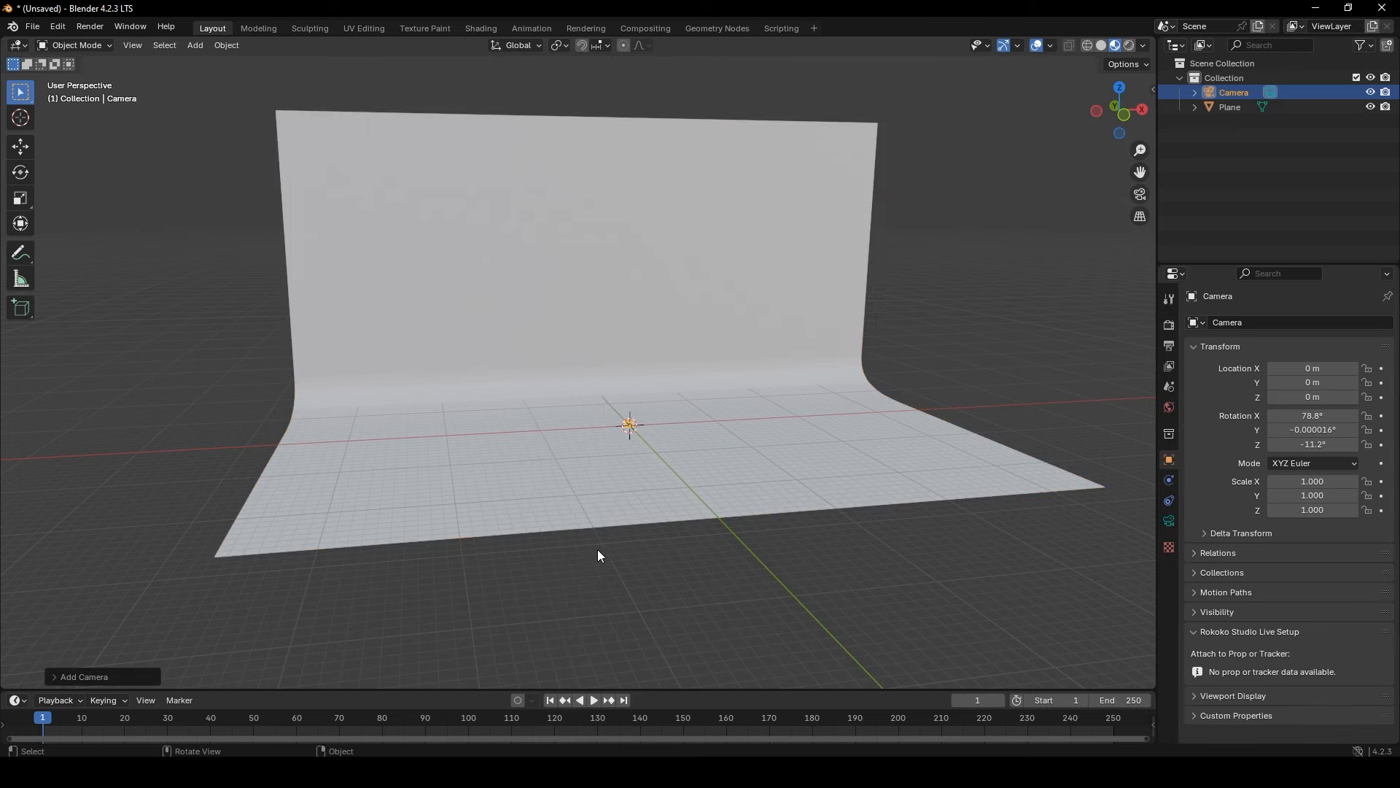
middle_click_drag(598, 552, 718, 538)
key("ctrl+KP_3")
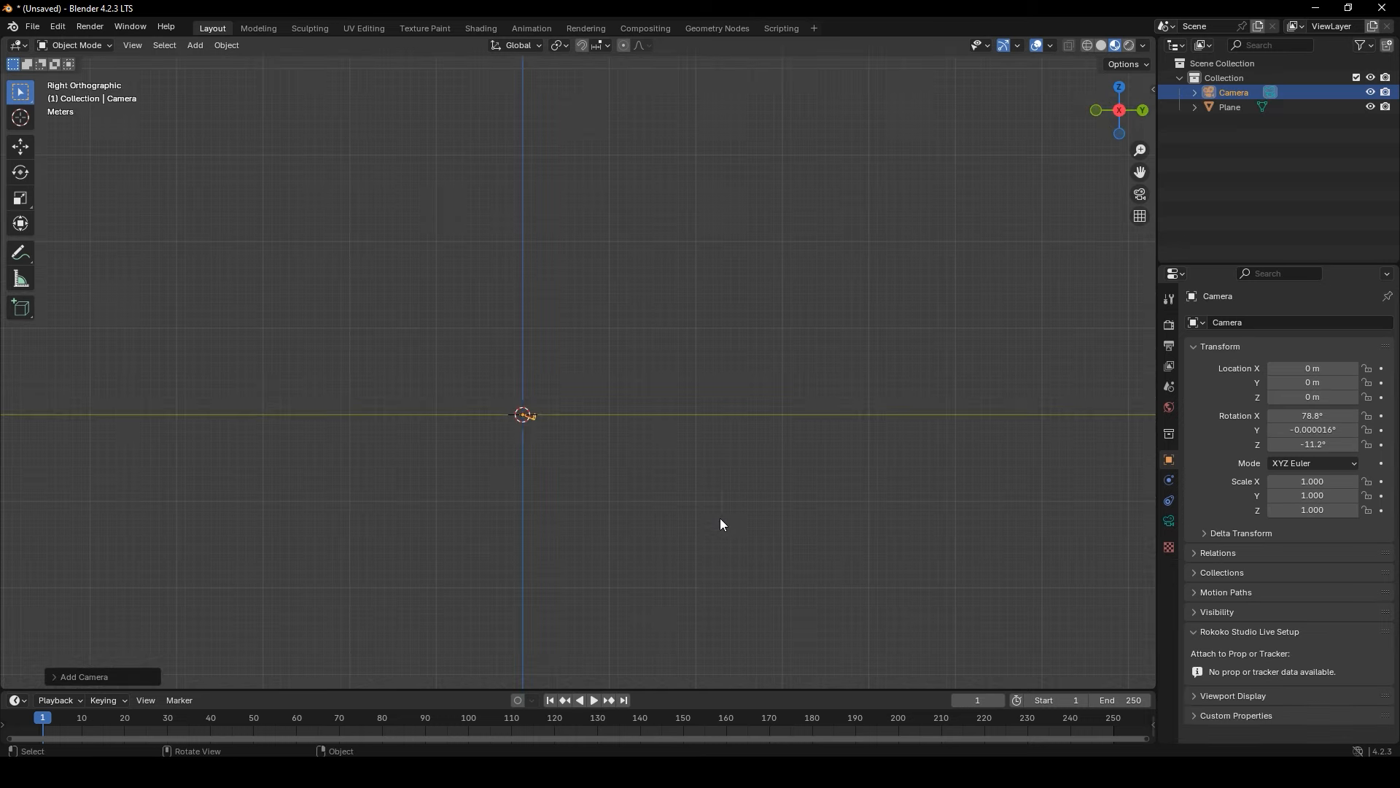
scroll(656, 509, "up", 6)
middle_click_drag(612, 497, 867, 433, "shift")
key("g")
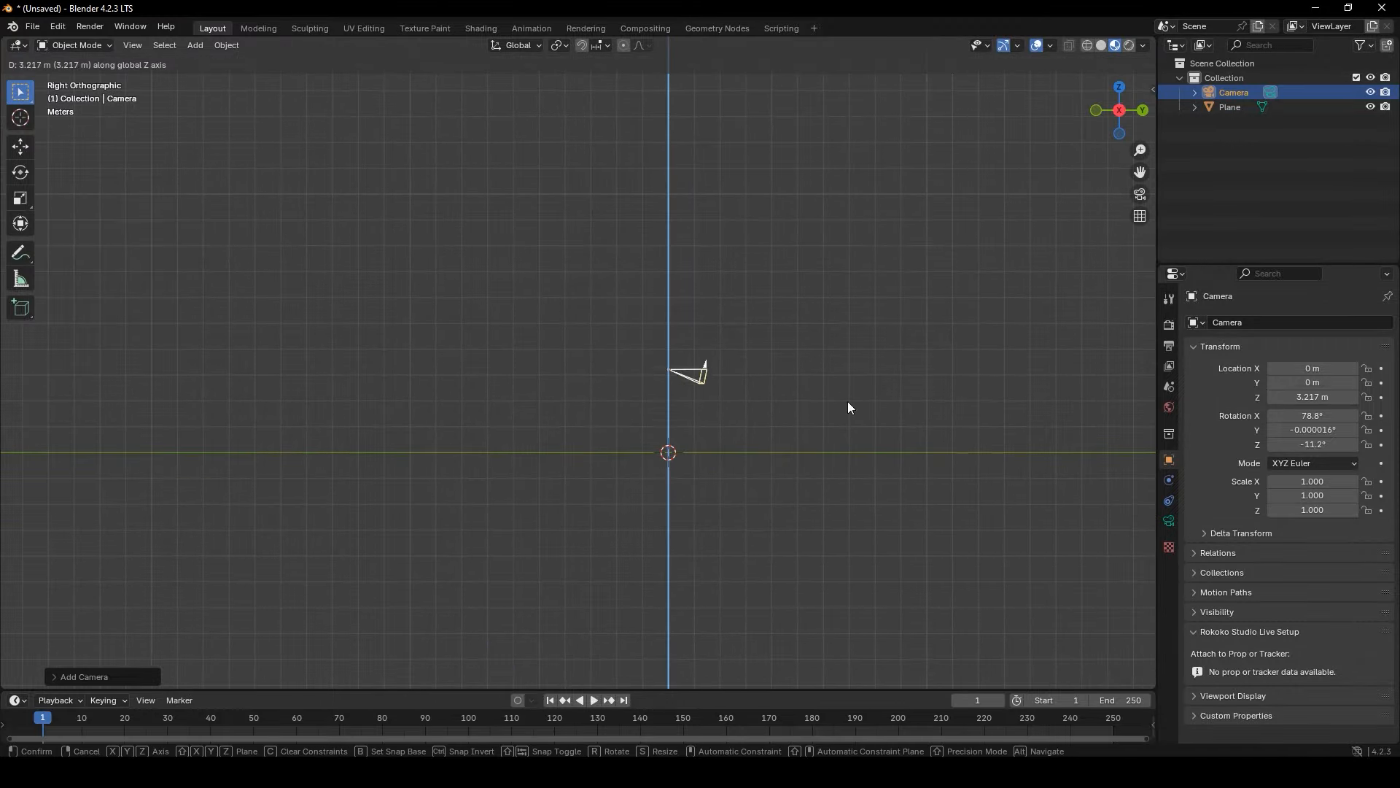
left_click(715, 409)
Move the camera across the backdrop floor to about X -23.5 m and Y -5.3 m
middle_click_drag(711, 430, 974, 468)
key("g")
middle_click_drag(926, 469, 838, 490)
left_click(631, 566)
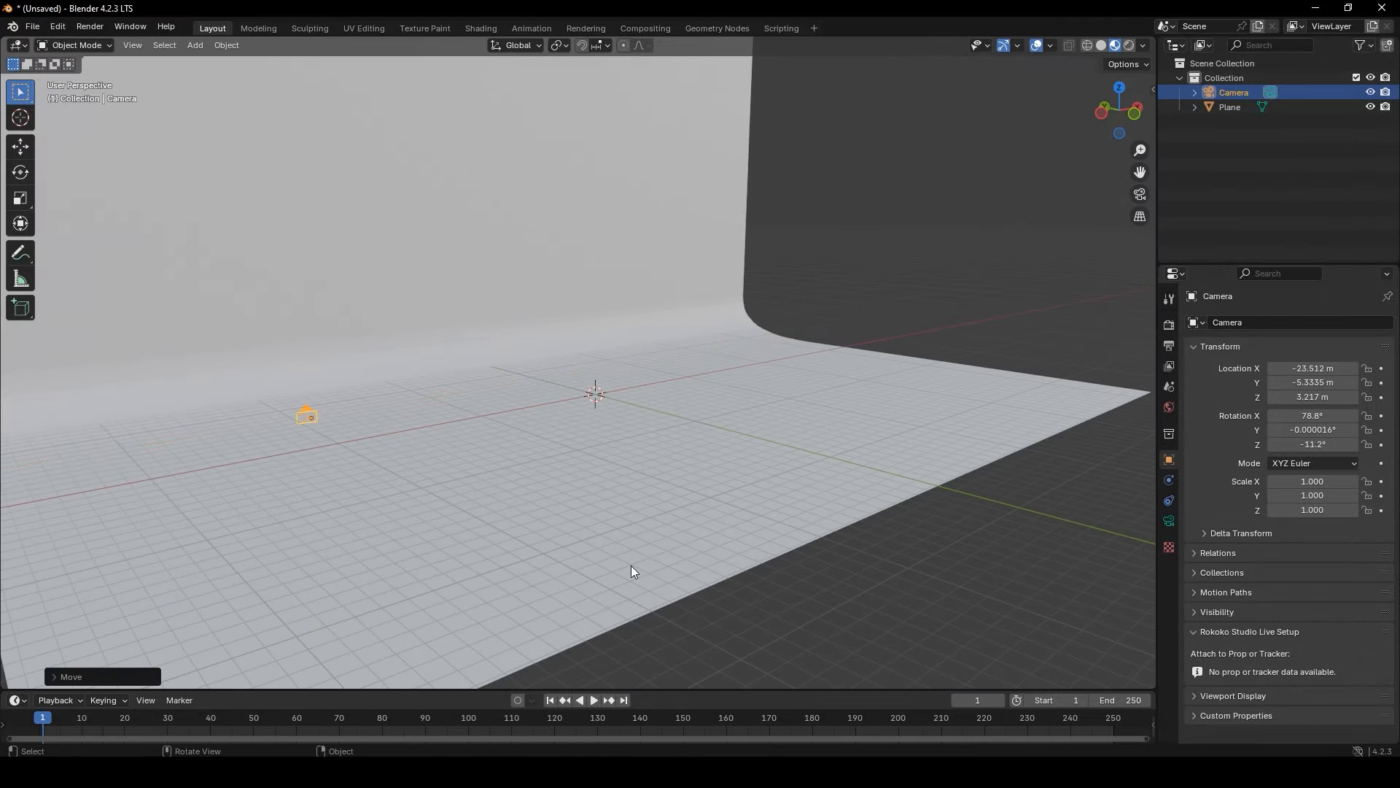
Rotate the camera by 25° in top view so it points more towards the scene centre
key("KP_7")
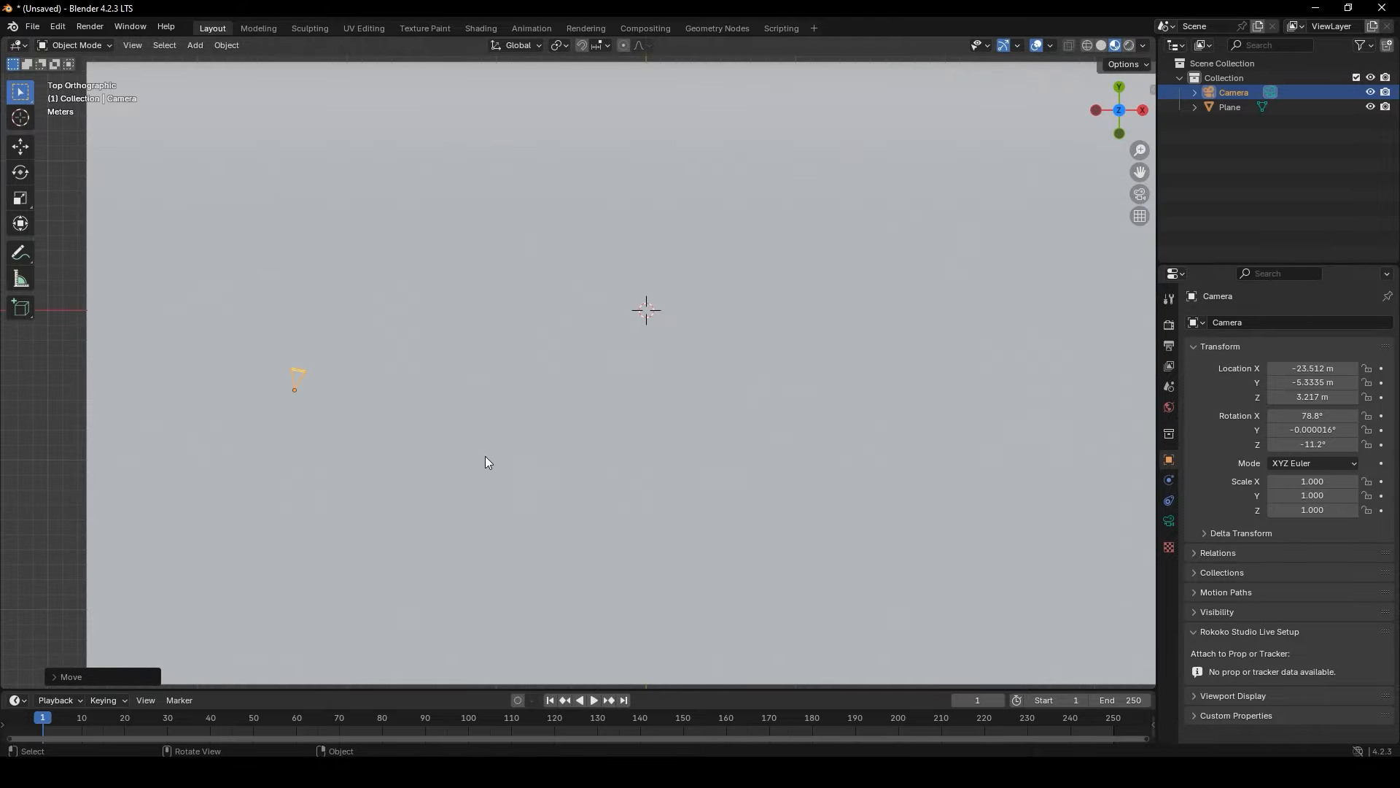
key("r")
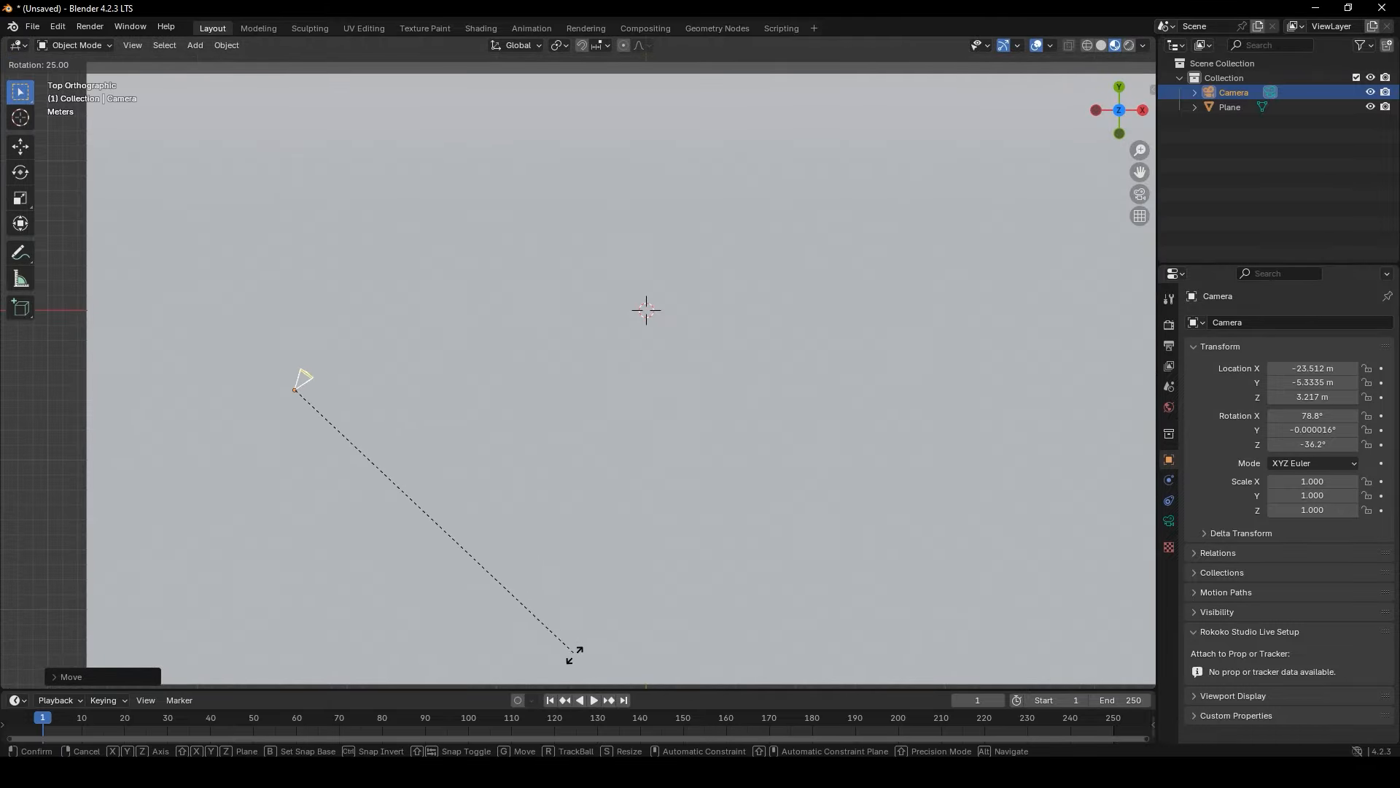
left_click(574, 654)
Move the camera along Y to about -11.4 m and along X to about -24.9 m
middle_click_drag(596, 391, 727, 269, "shift")
key("g")
key("y")
left_click(667, 384)
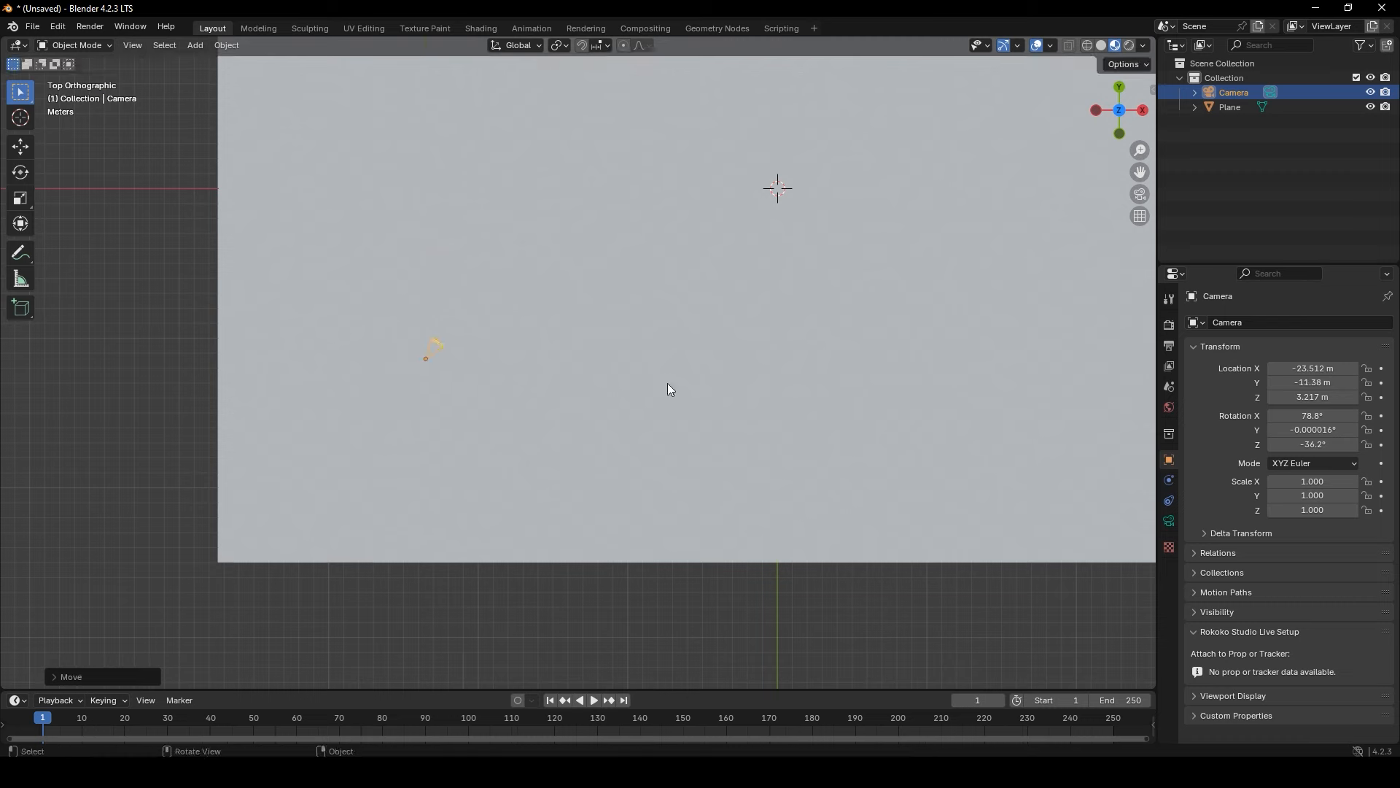
key("g")
key("x")
left_click(649, 393)
left_click(1139, 194)
key("r")
key("r")
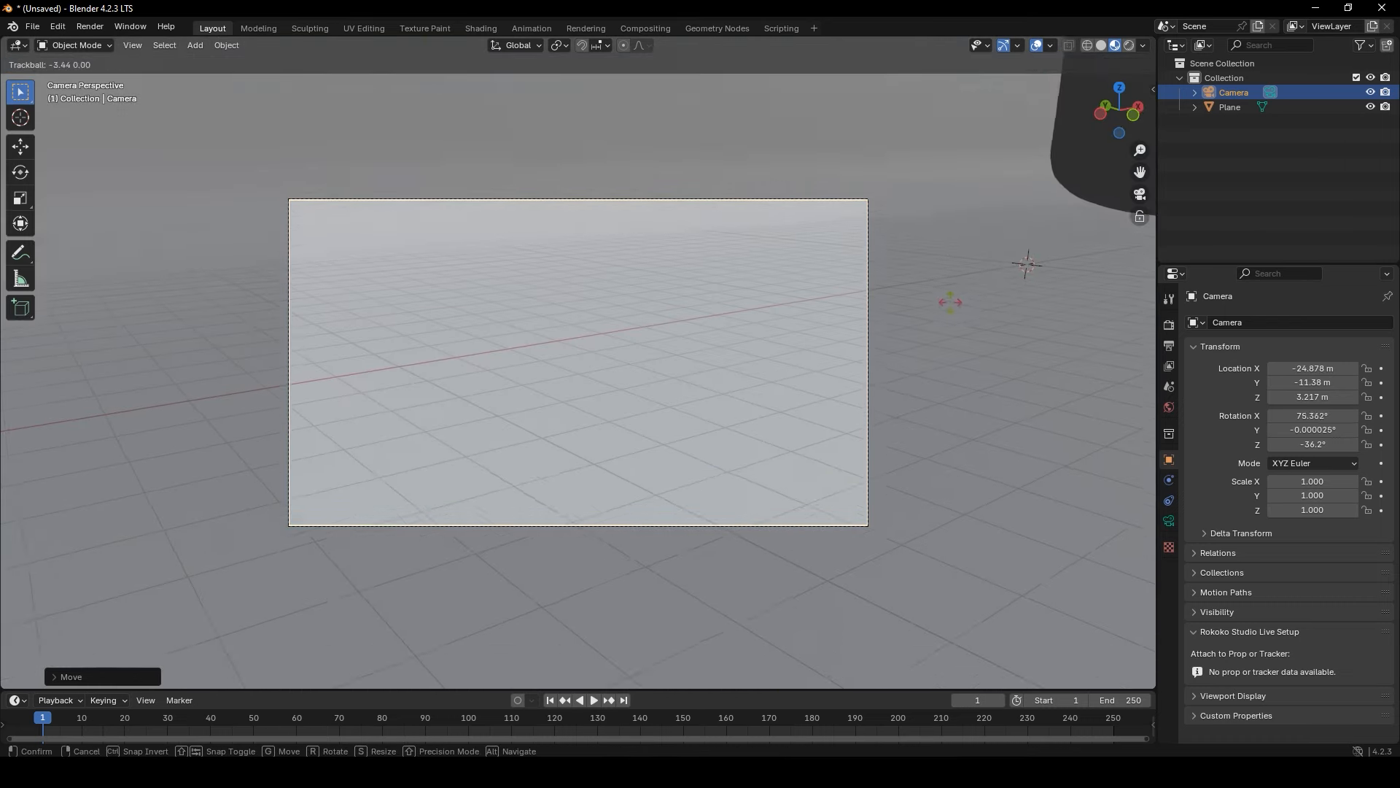
right_click(958, 312)
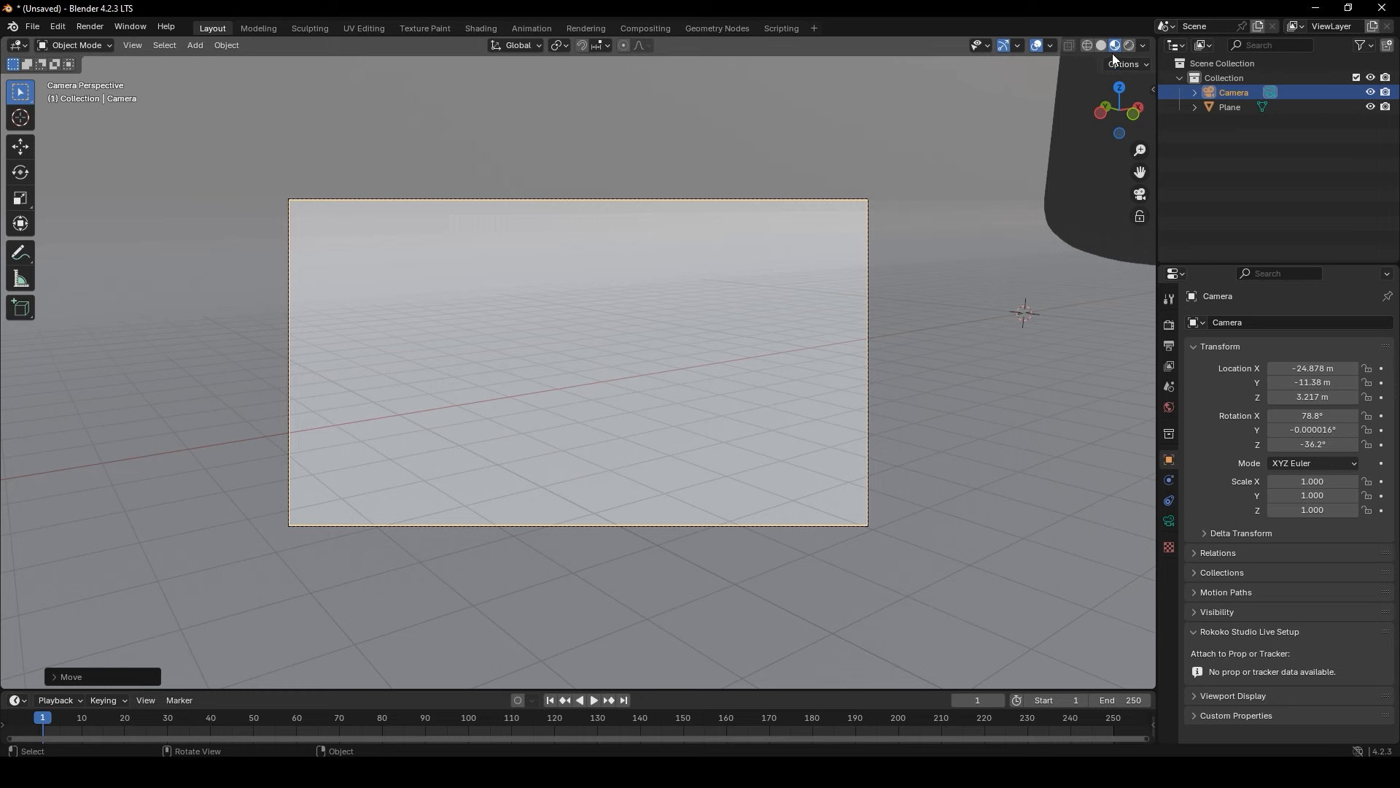
Tilt the camera upwards in the right orthographic view to an X rotation of about 82.8°
middle_click_drag(966, 220, 928, 222)
scroll(927, 223, "down", 4)
key("KP_3")
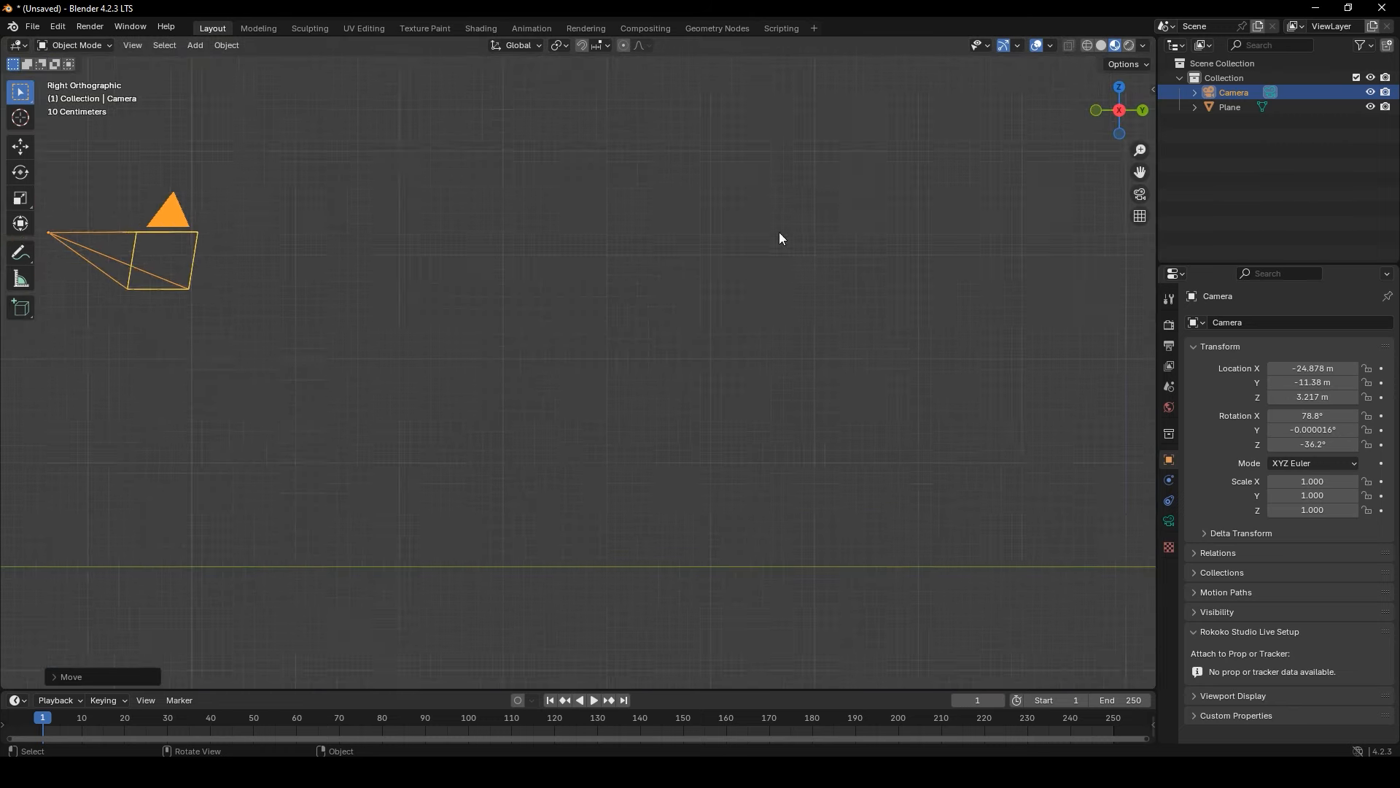
scroll(779, 232, "down", 2)
middle_click_drag(535, 333, 800, 331, "shift")
key("r")
left_click(597, 315)
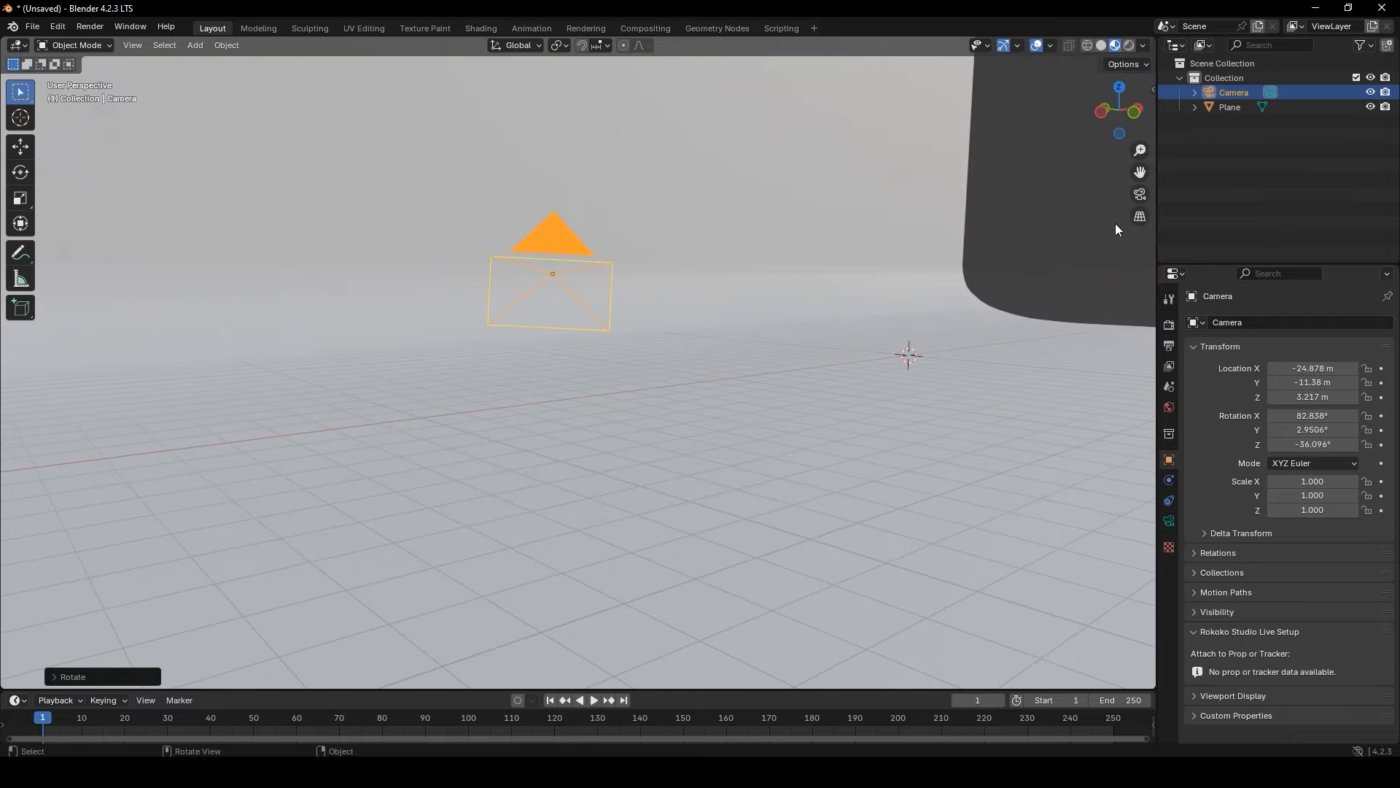
In camera view, rotate the camera to about 1.1° on Y and move it to about X -23.2, Y -12.2, Z 5.6 m
left_click(1139, 196)
key("r")
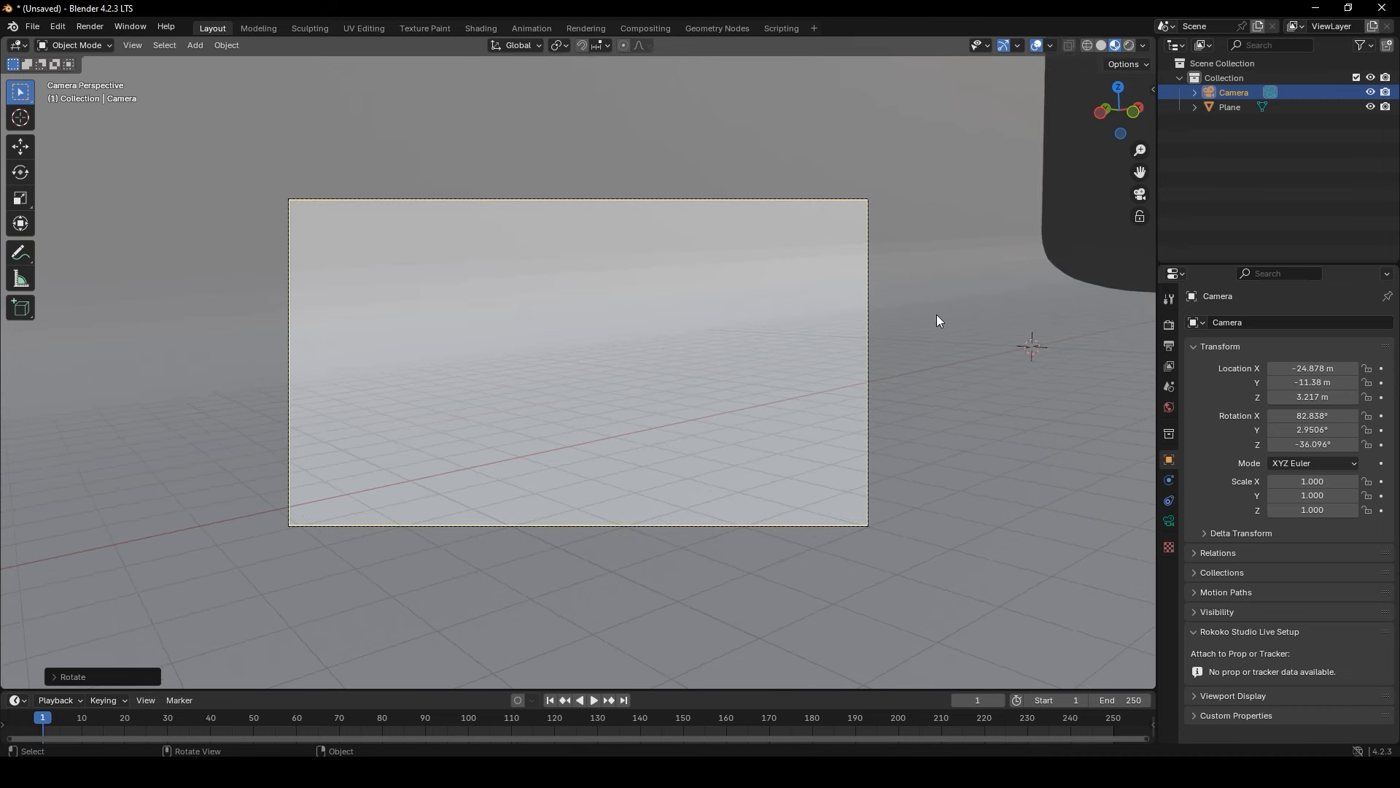
key("g")
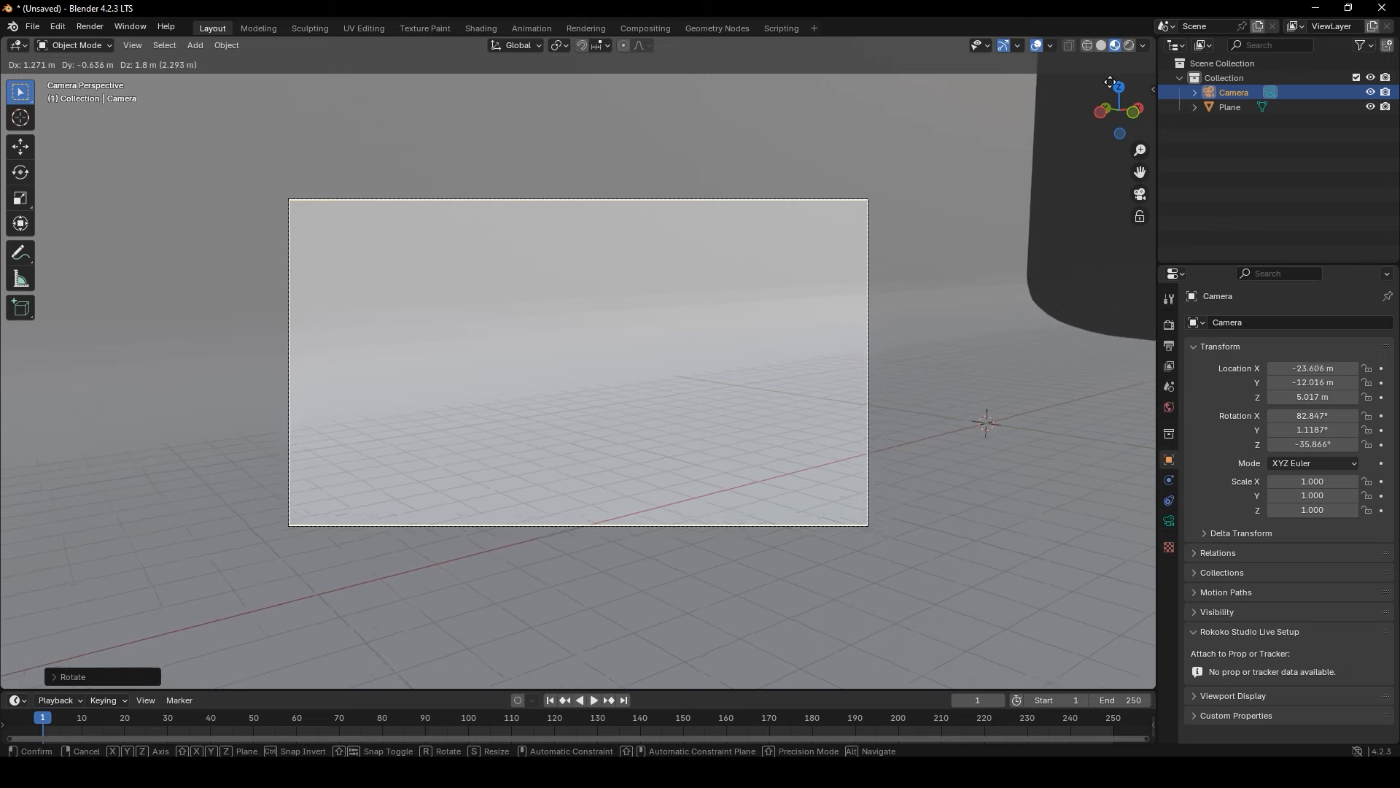
left_click(1013, 302)
key("g")
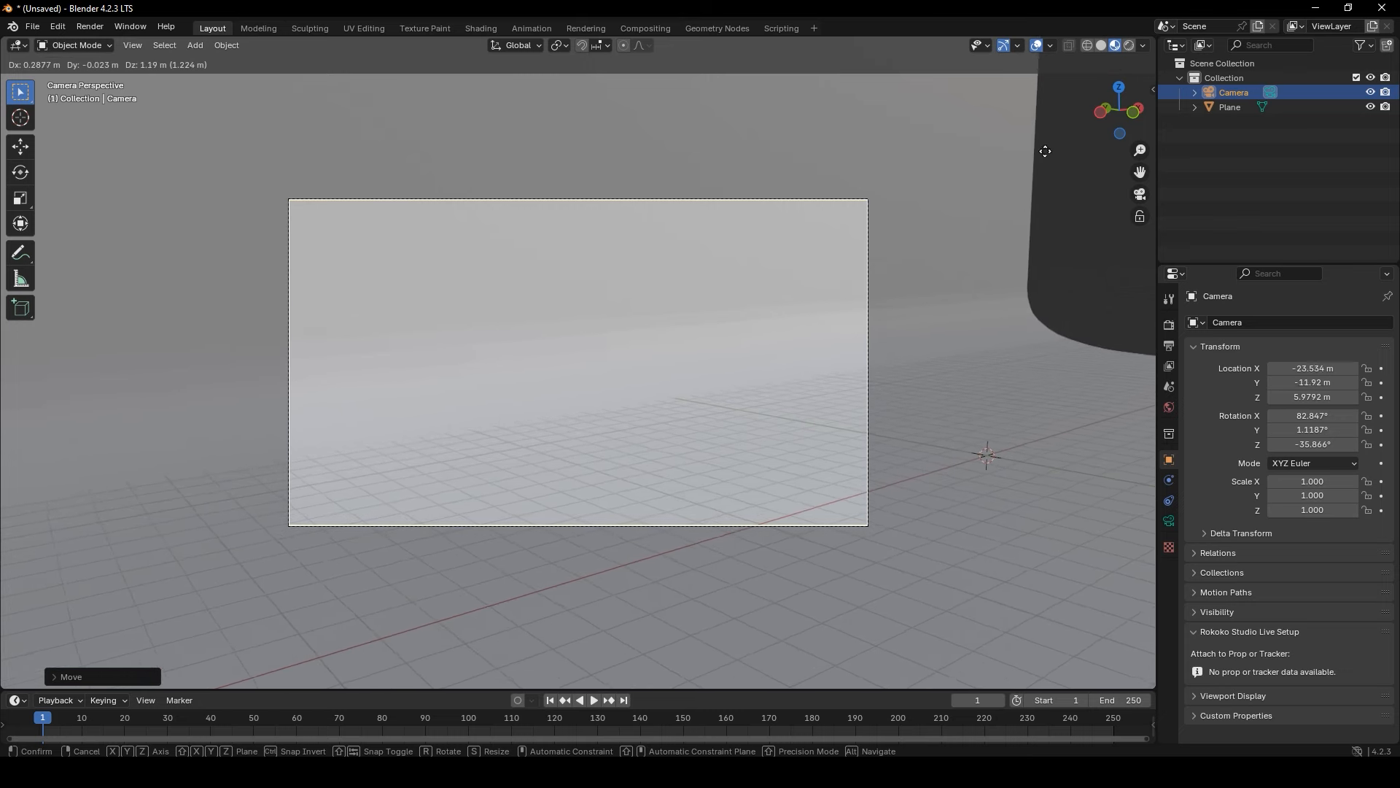
left_click(1028, 277)
scroll(1029, 278, "down", 5)
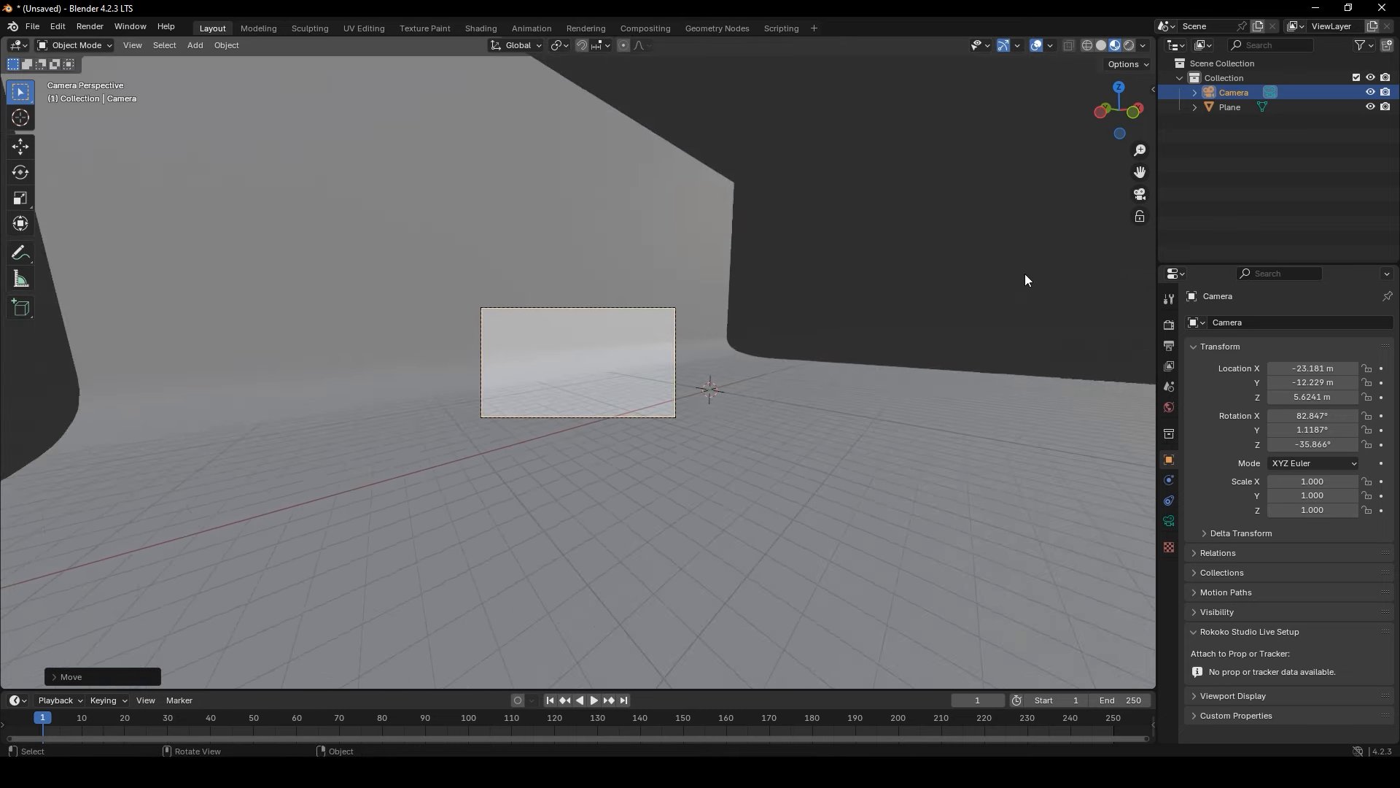
scroll(773, 332, "up", 3)
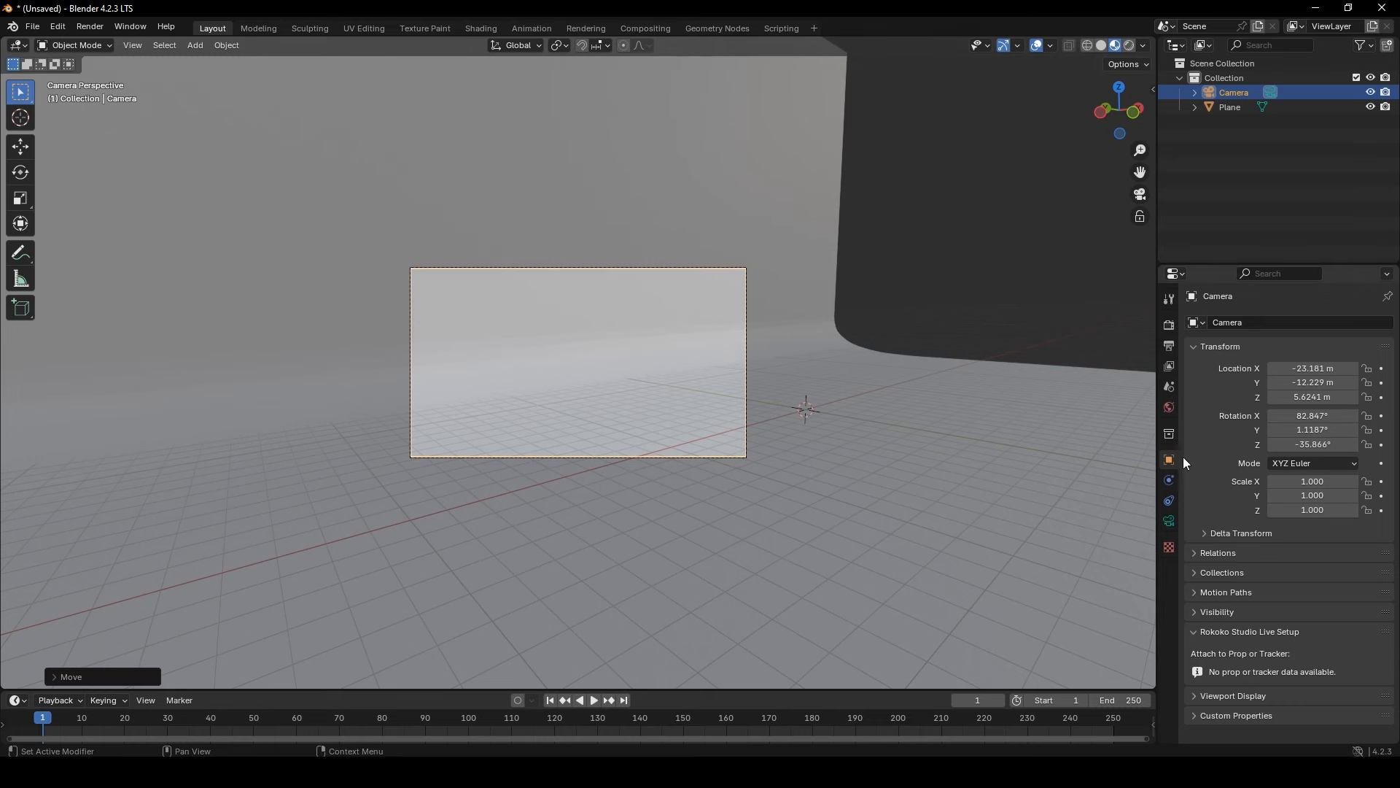
Examine the camera's lens and transform settings, the view layer passes and the scene's output resolution
left_click(1162, 517)
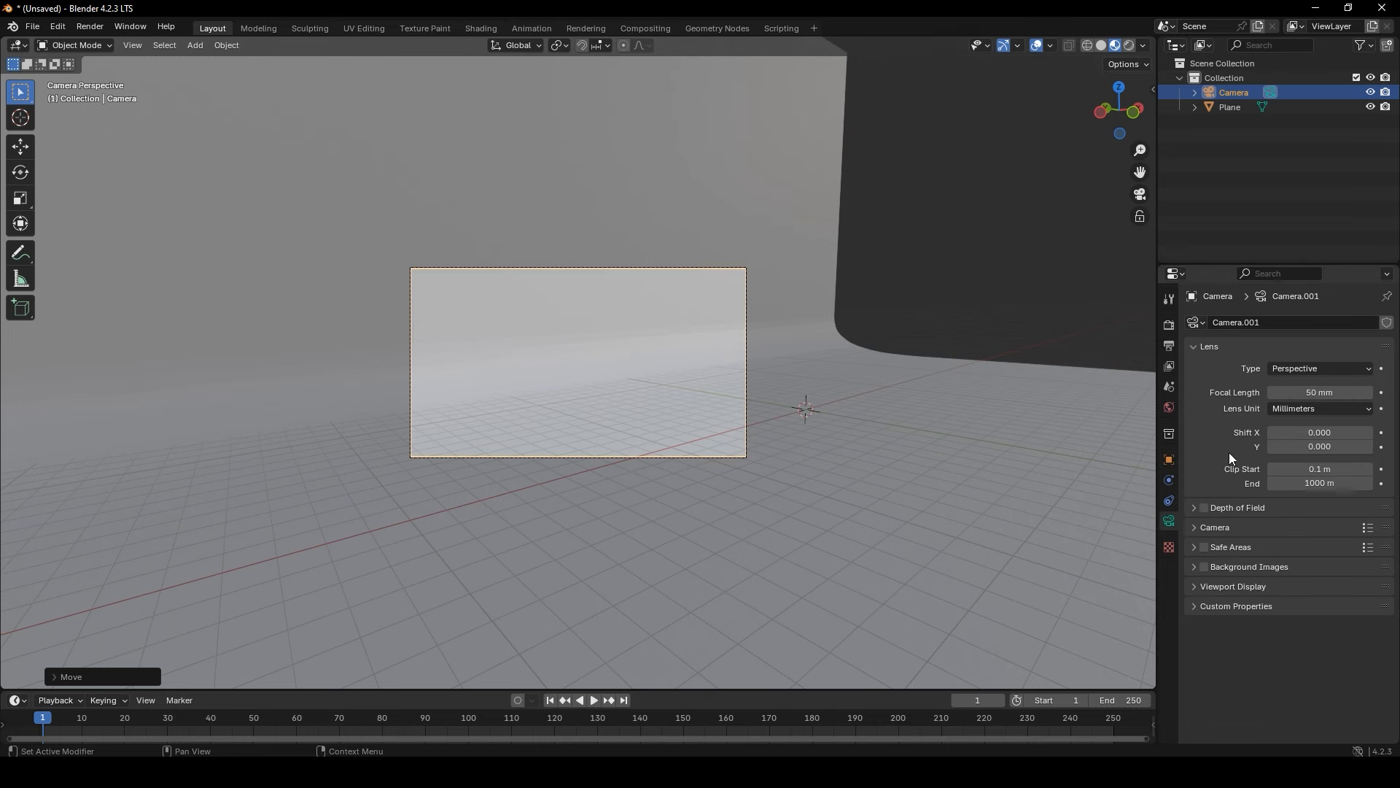
left_click(961, 226)
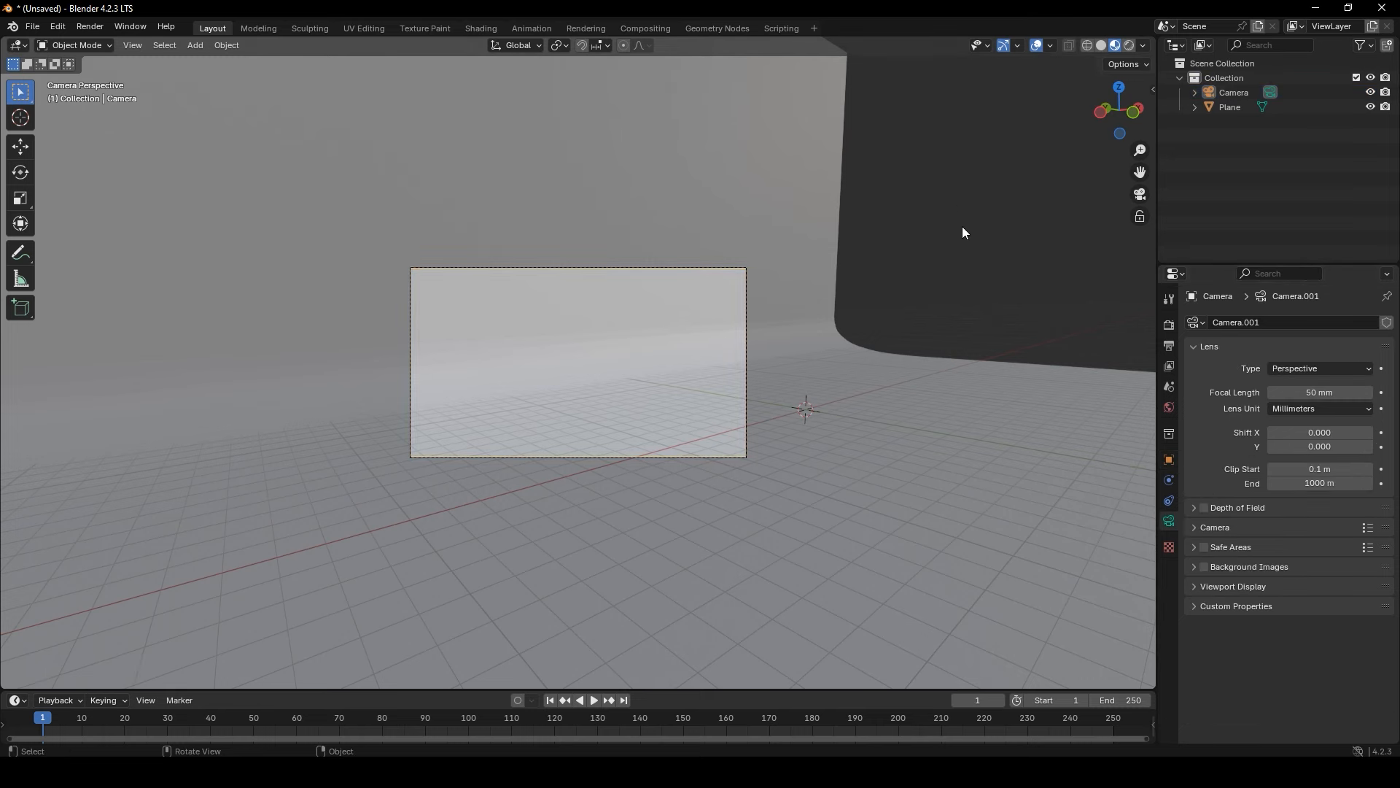
middle_click_drag(961, 226, 965, 241)
scroll(965, 240, "down", 2)
left_click(1237, 82)
left_click(1238, 93)
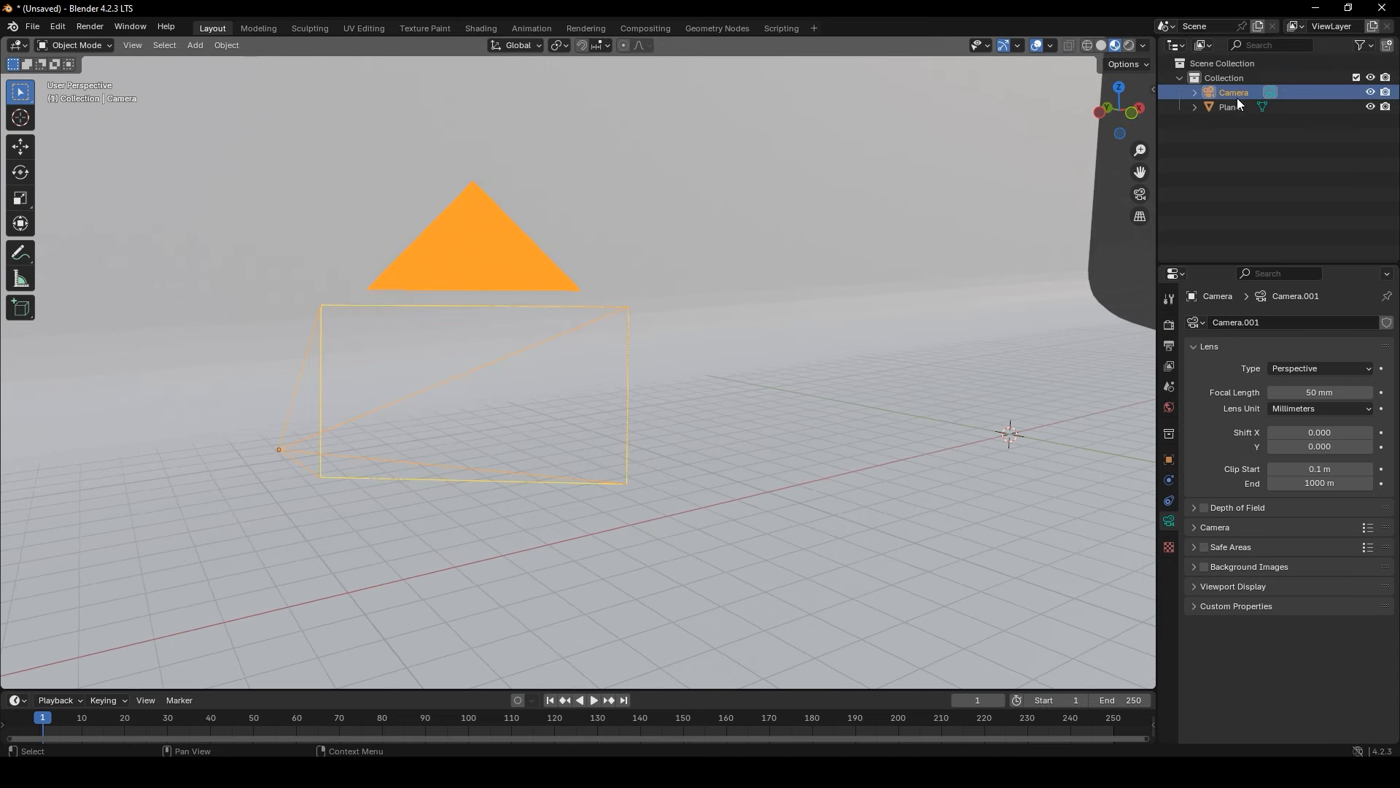
left_click(1169, 433)
left_click(1169, 457)
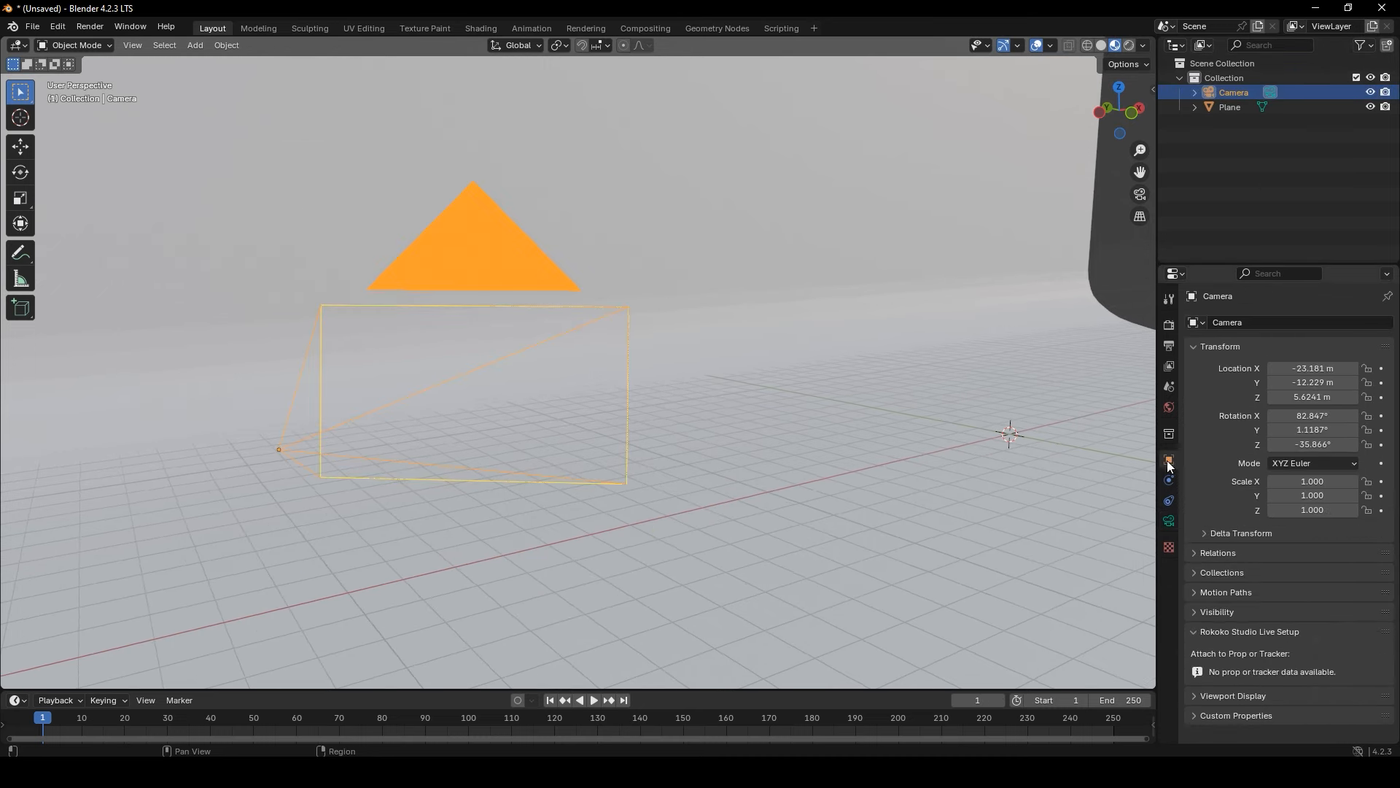
left_click(1169, 481)
left_click(1169, 386)
left_click(1168, 366)
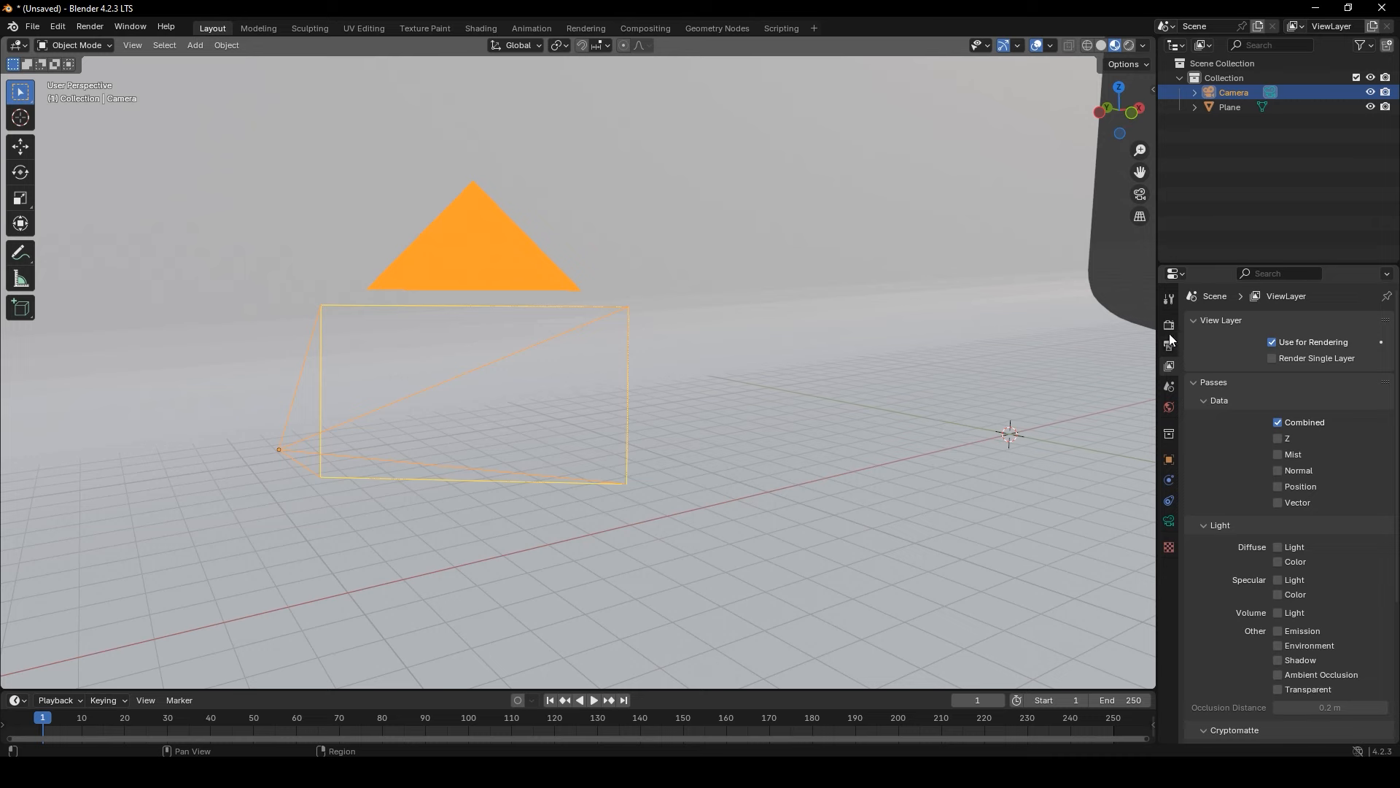
left_click(1169, 345)
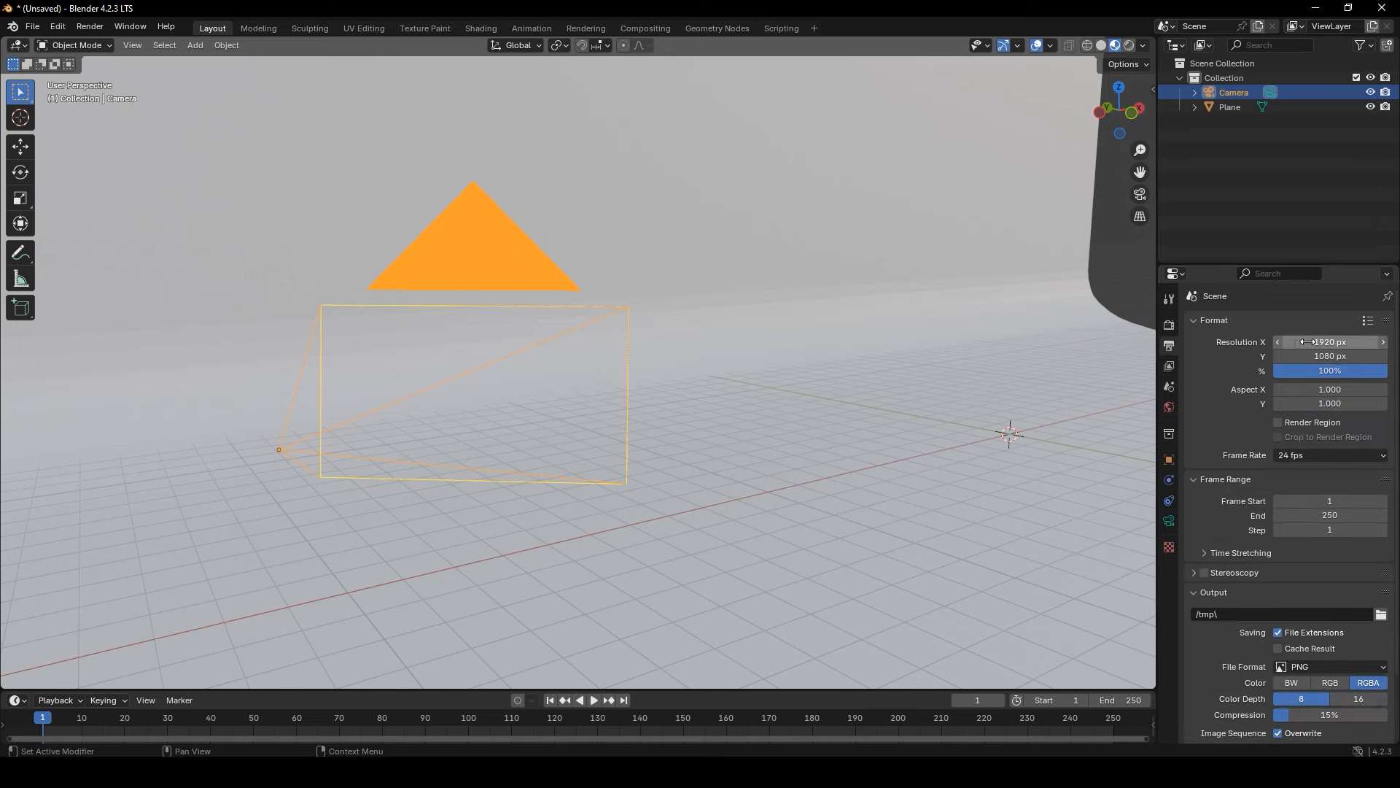
Hide the camera in the viewport and display the whole backdrop in Rendered shading
scroll(797, 391, "down", 11)
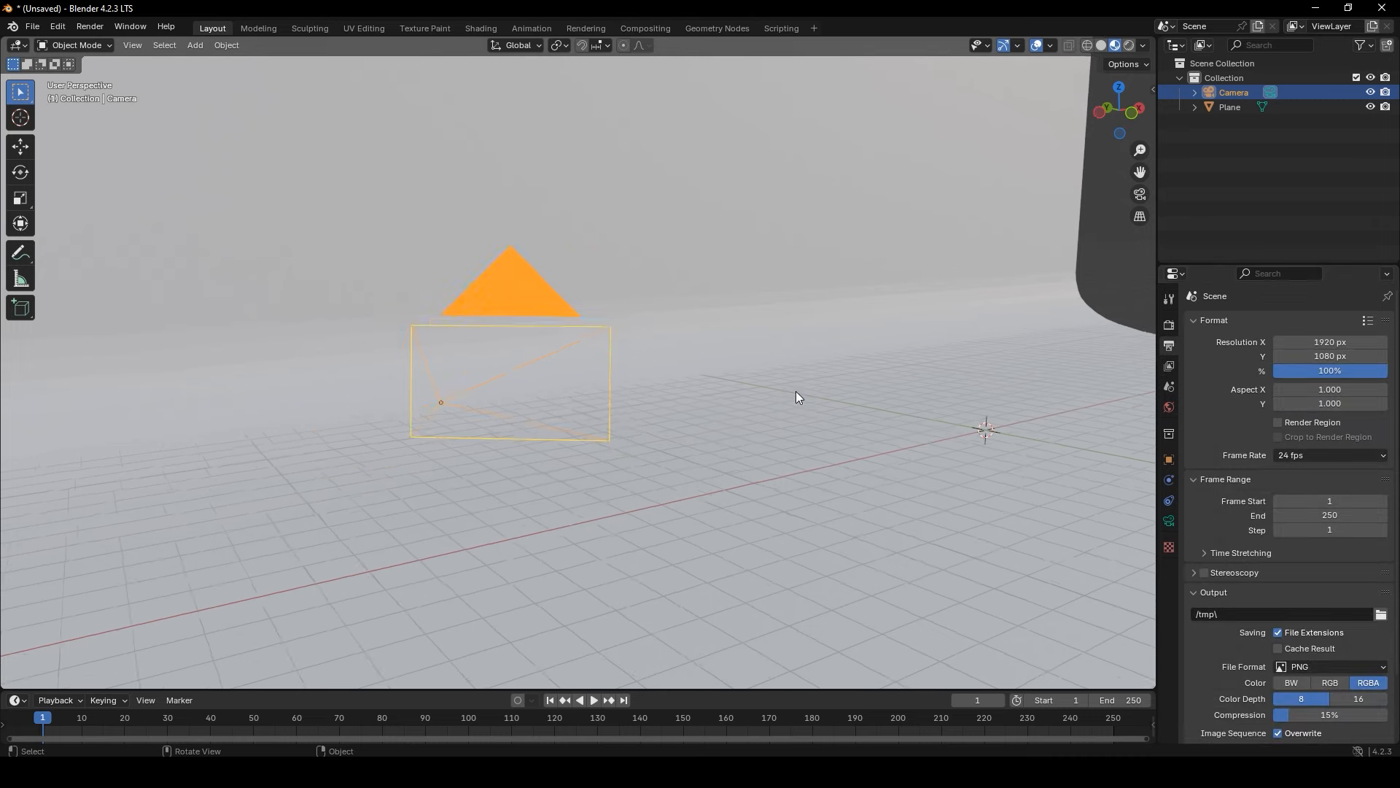
left_click(1022, 272)
middle_click_drag(859, 338, 823, 341)
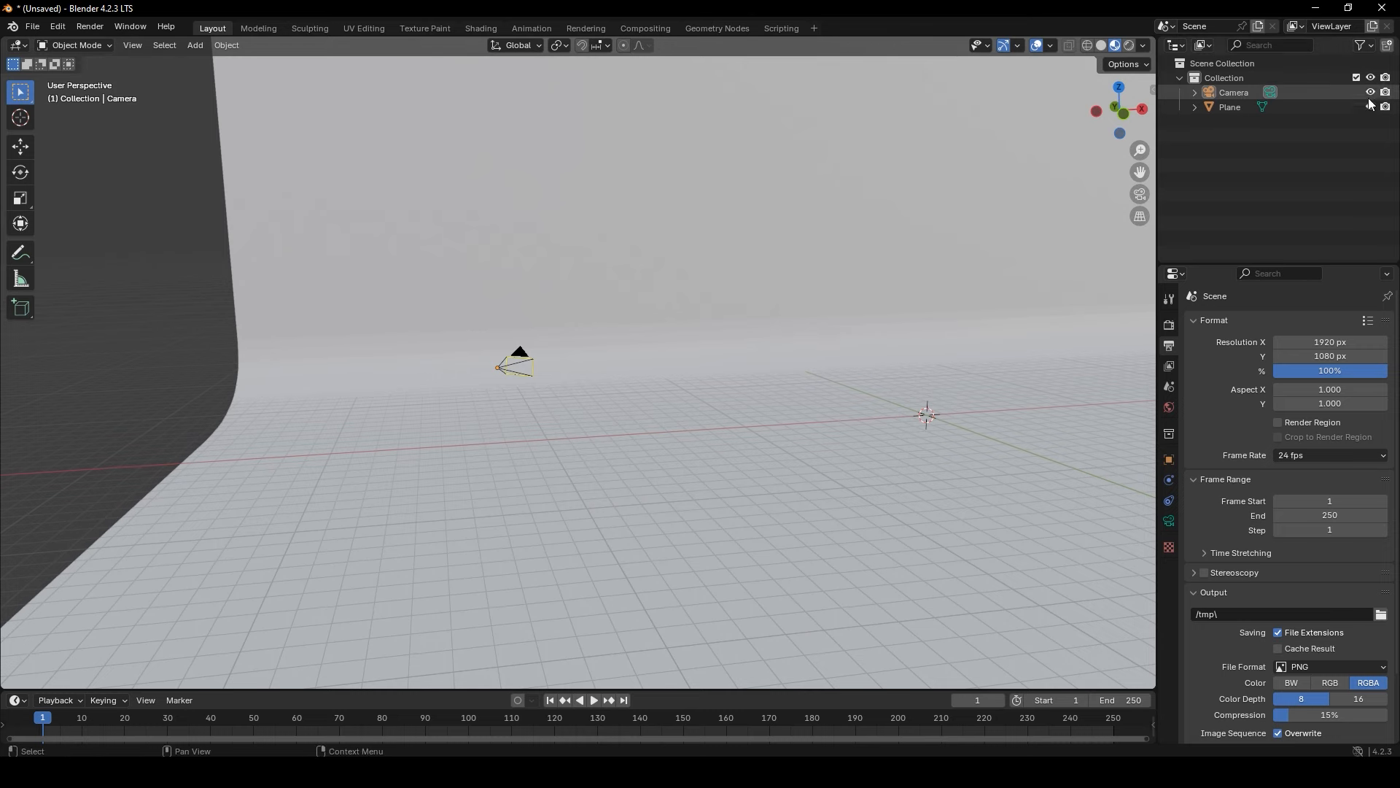
scroll(700, 343, "down", 5)
middle_click_drag(678, 348, 756, 317)
left_click(1129, 46)
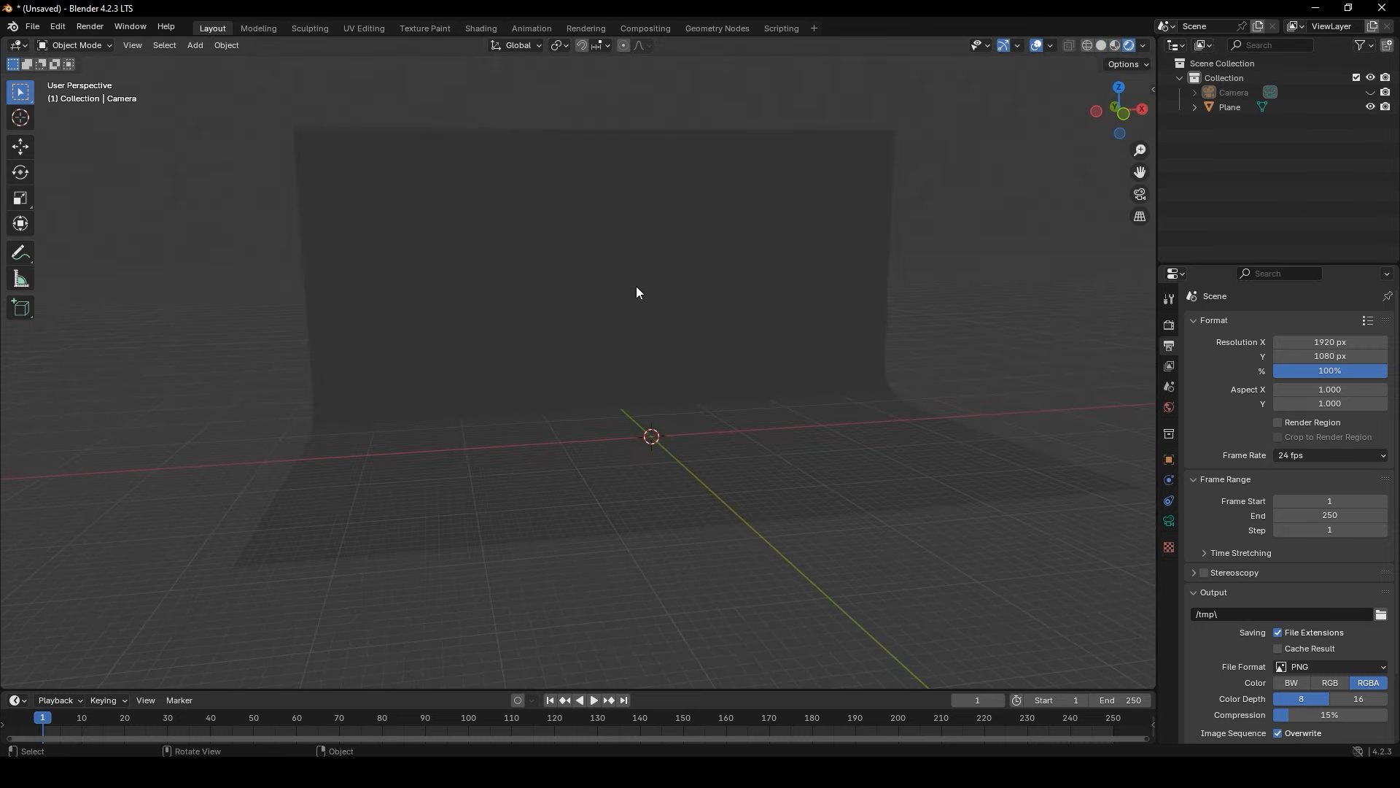
Add an area light at the origin and raise it on Z to about the height of the backdrop's top edge
key("shift+a")
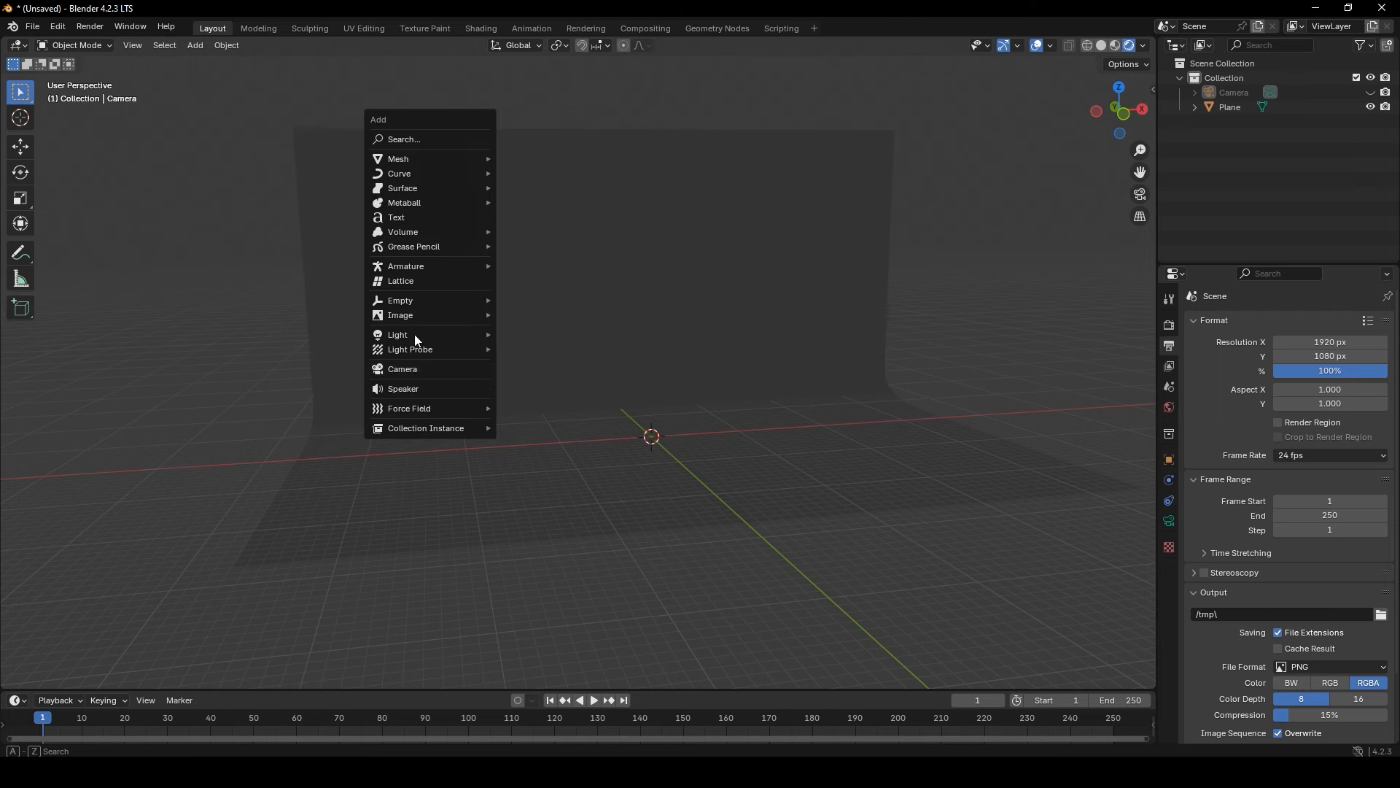
mouse_move(412, 350)
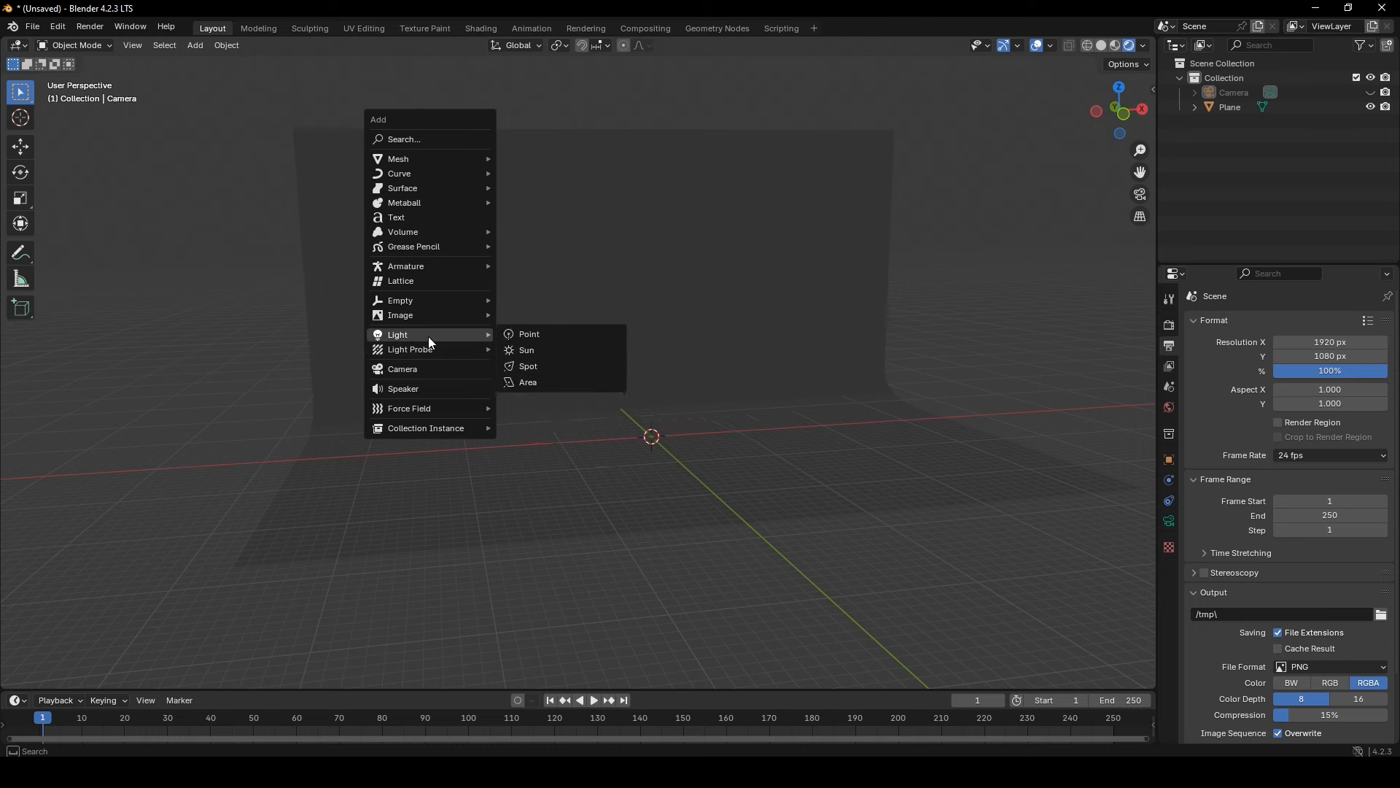
left_click(563, 381)
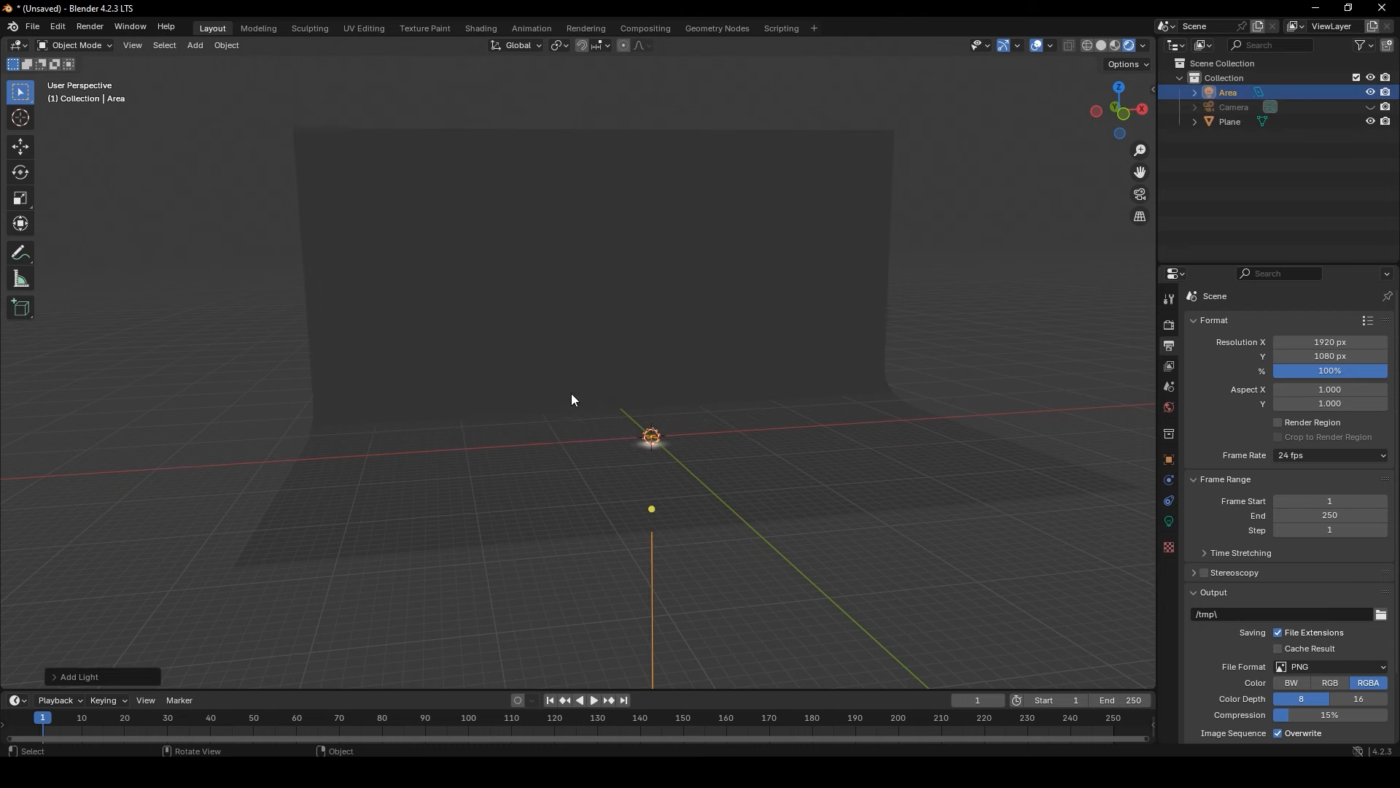
key("g")
key("z")
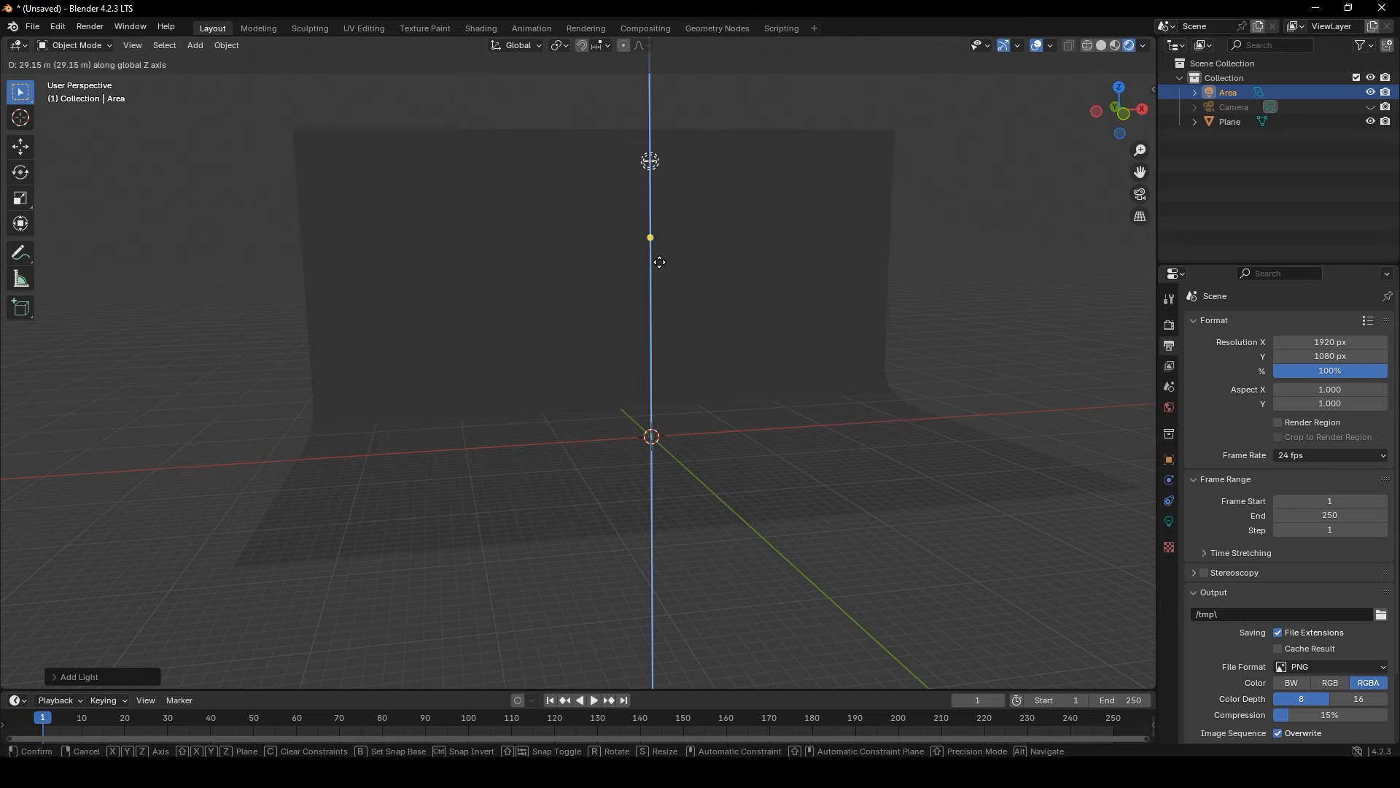
left_click(656, 240)
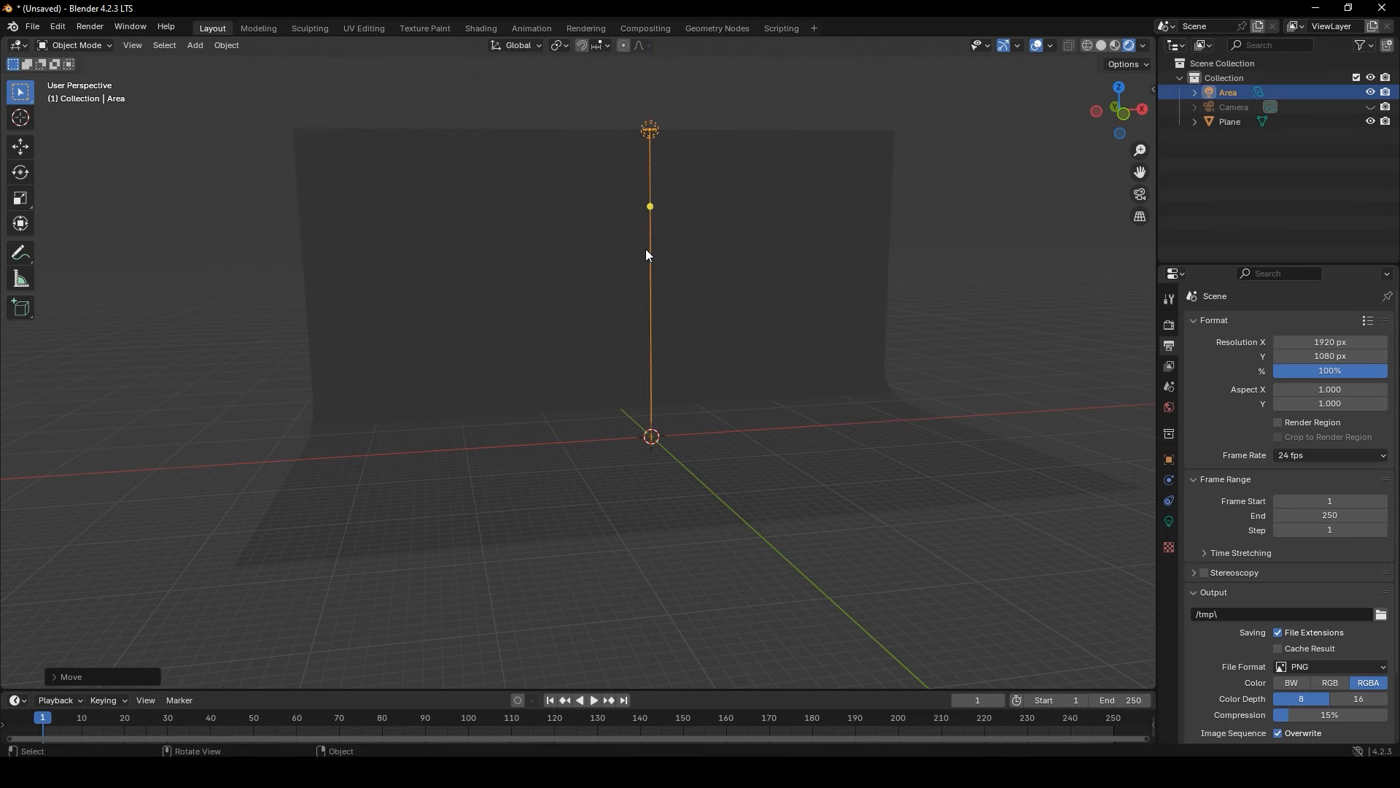
Scale the area light up uniformly in top view until it spans most of the backdrop's depth
key("KP_7")
scroll(652, 321, "down", 4)
key("s")
left_click(999, 389)
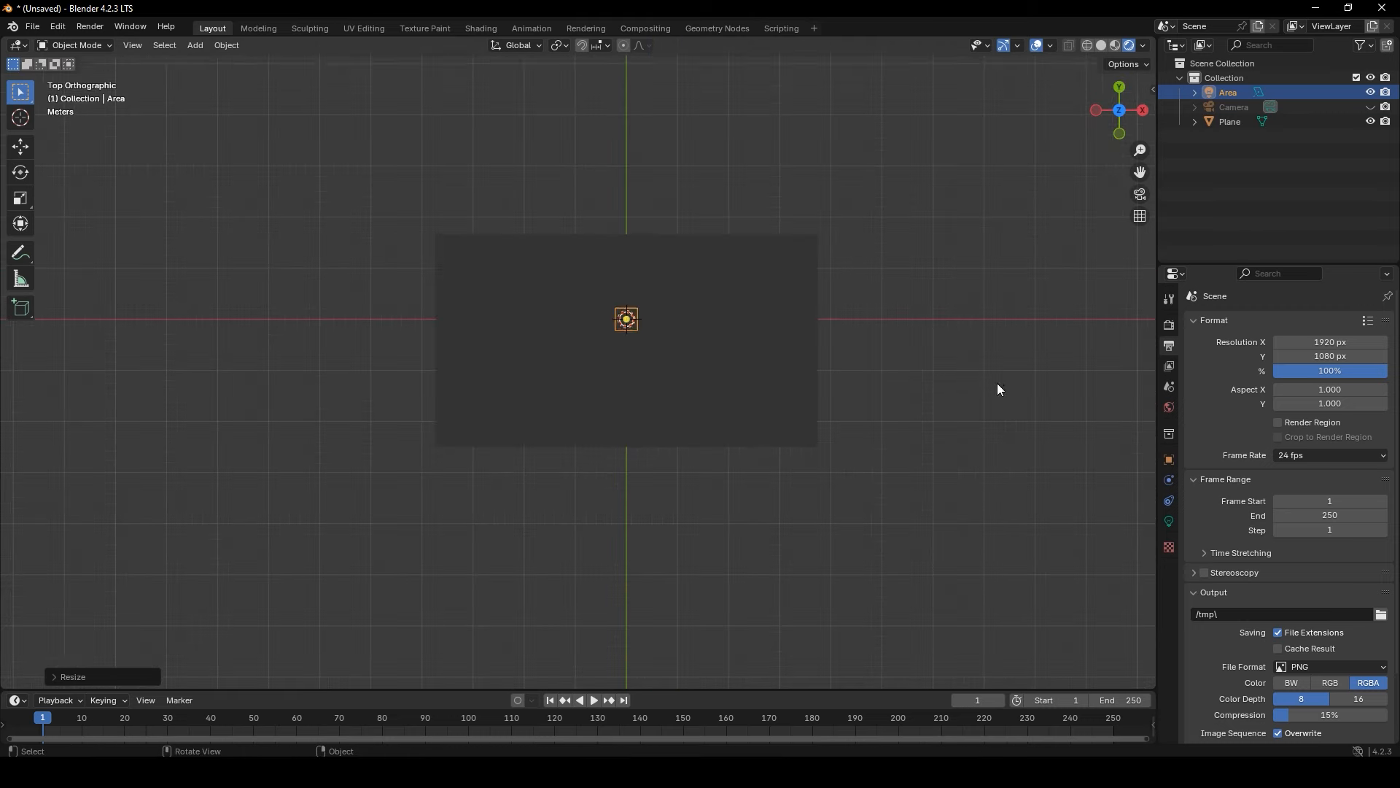
scroll(996, 382, "up", 4)
key("s")
left_click(1063, 400)
middle_click_drag(899, 410, 775, 434, "shift")
key("s")
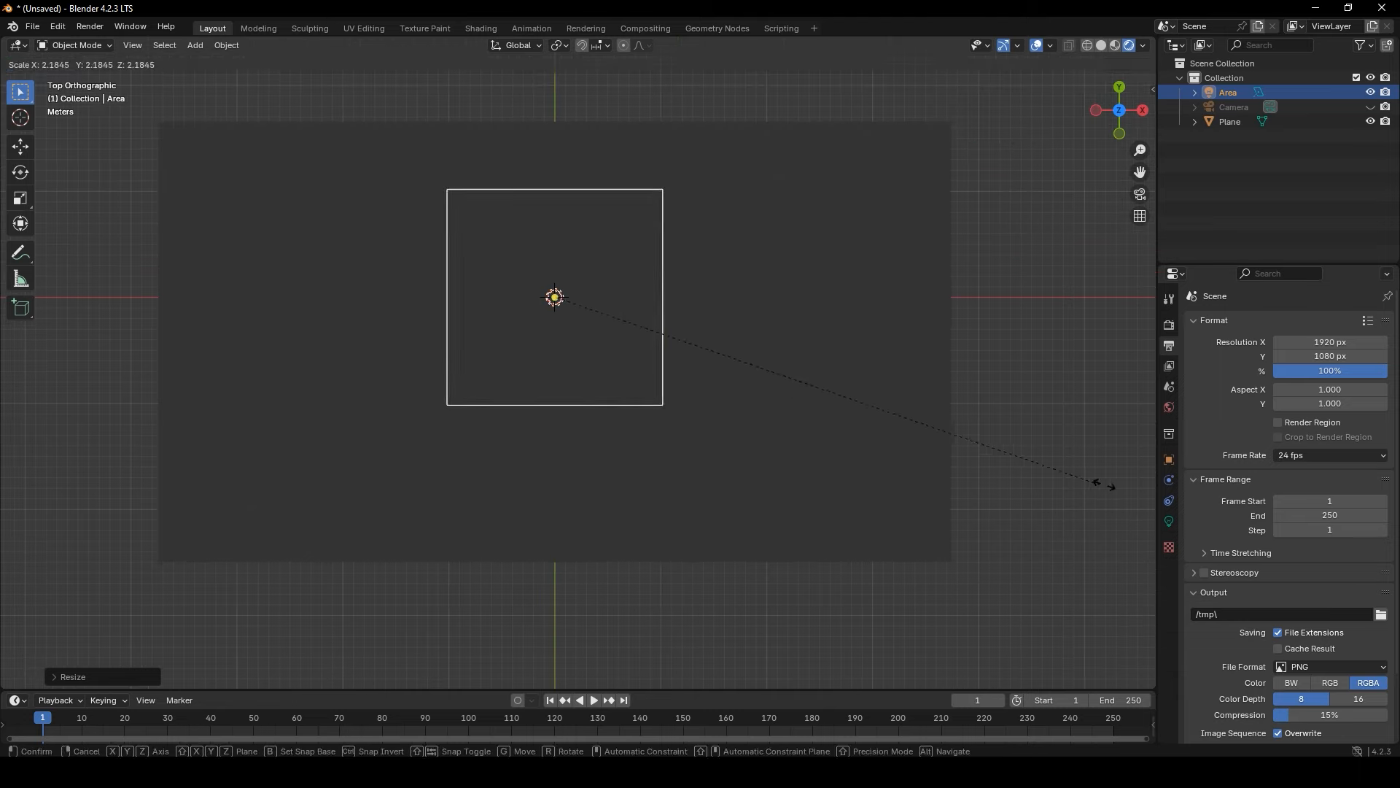
left_click(1103, 485)
Stretch the area light along X to slightly wider than the backdrop and move it about -1.9 m on Y
key("s")
key("x")
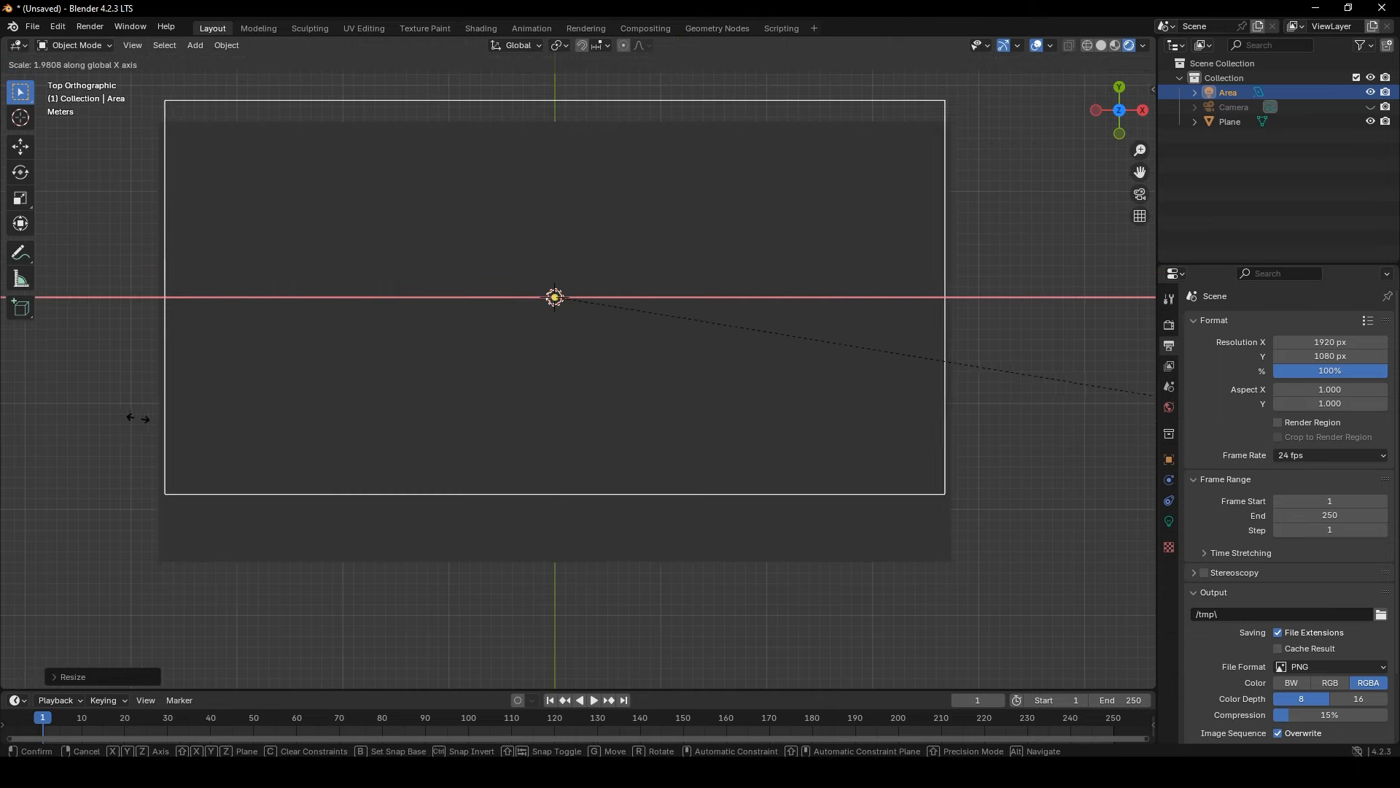
left_click(175, 423)
key("g")
key("y")
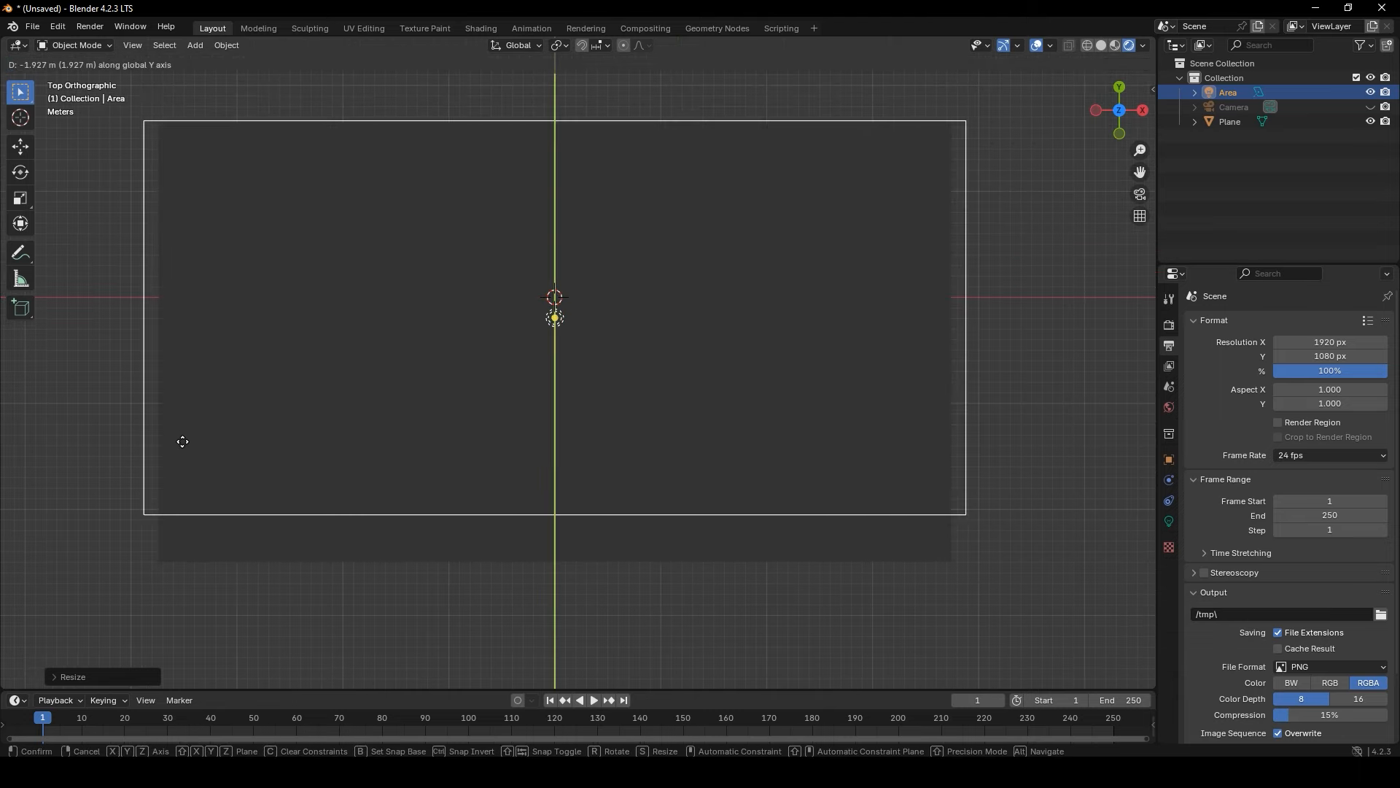
left_click(183, 441)
Stretch the area light slightly along Y and shift it towards the backdrop's front edge to cover the full depth
key("s")
key("y")
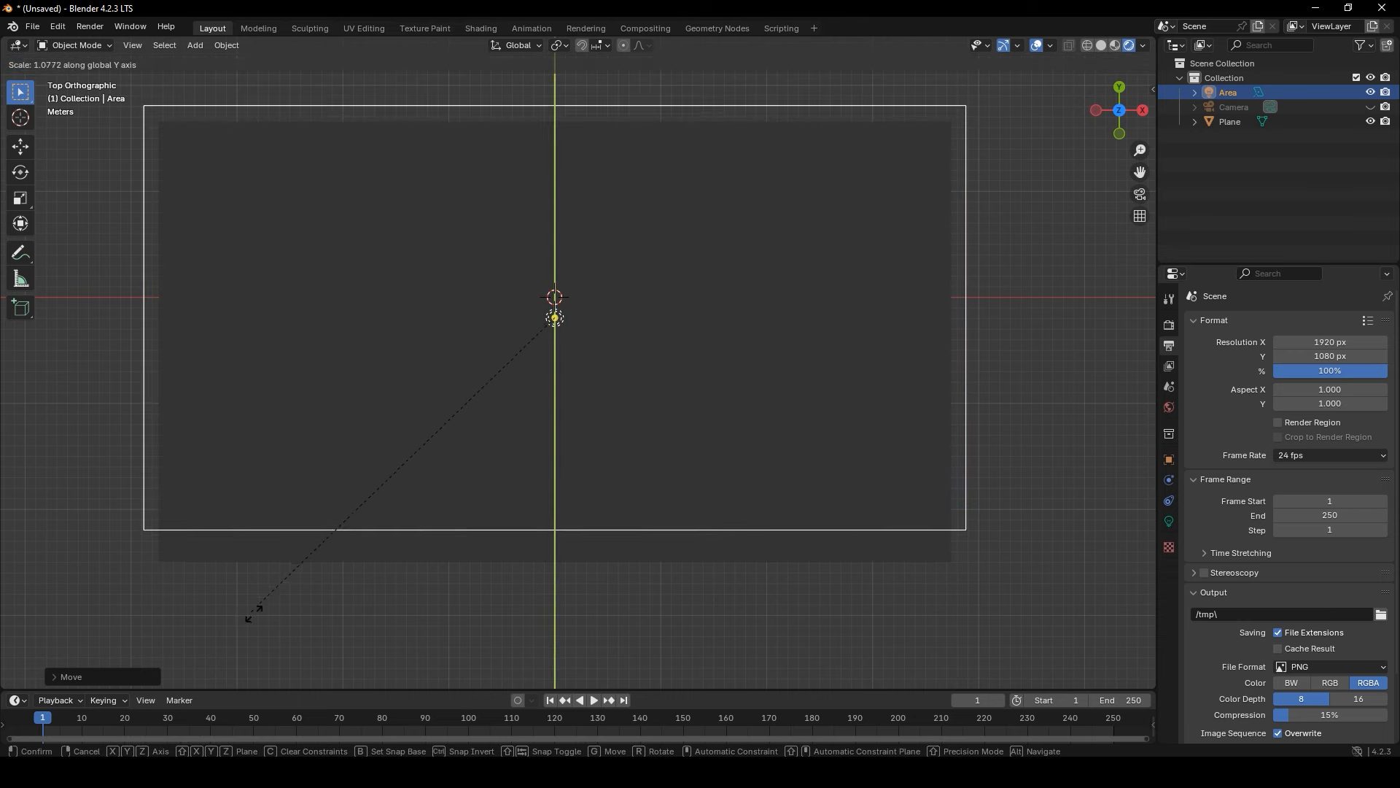
left_click(291, 646)
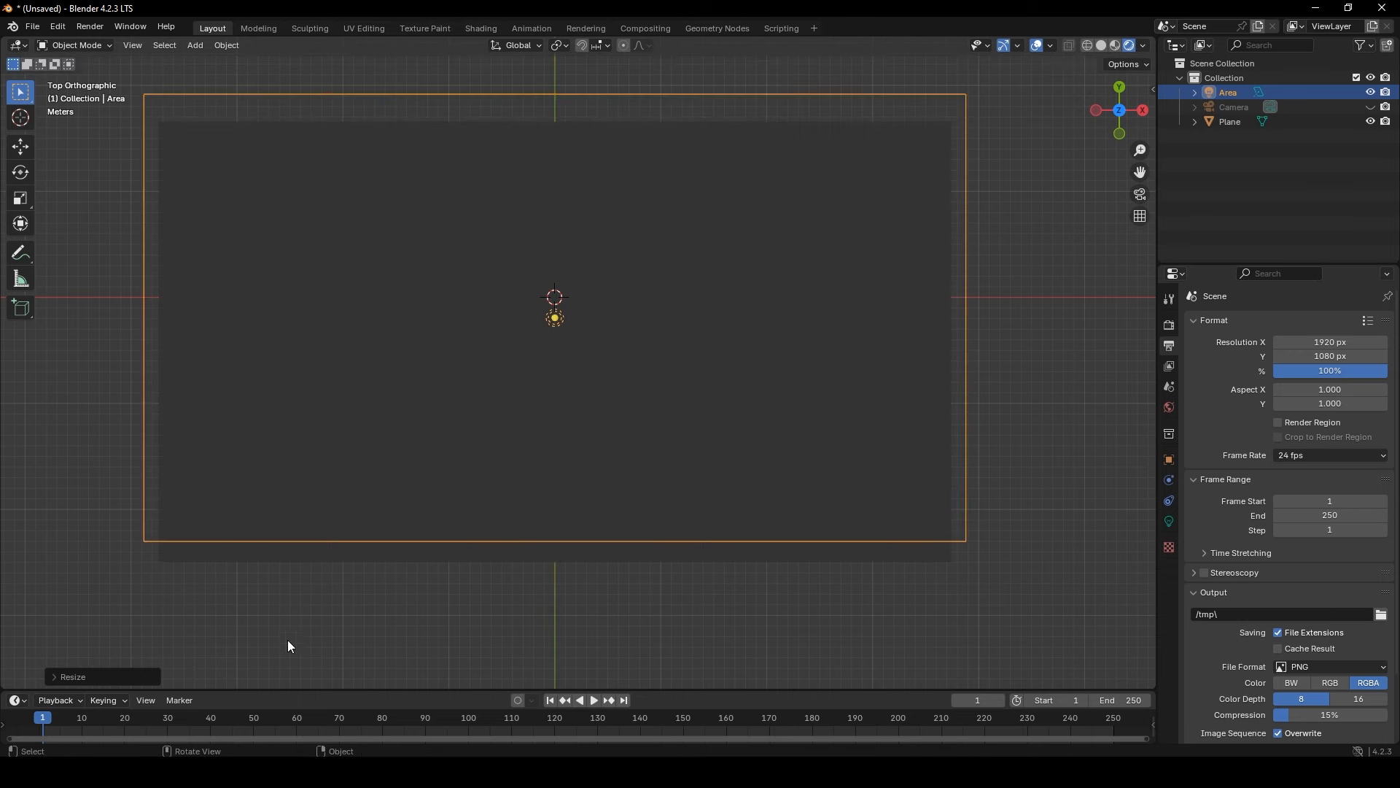
key("g")
key("y")
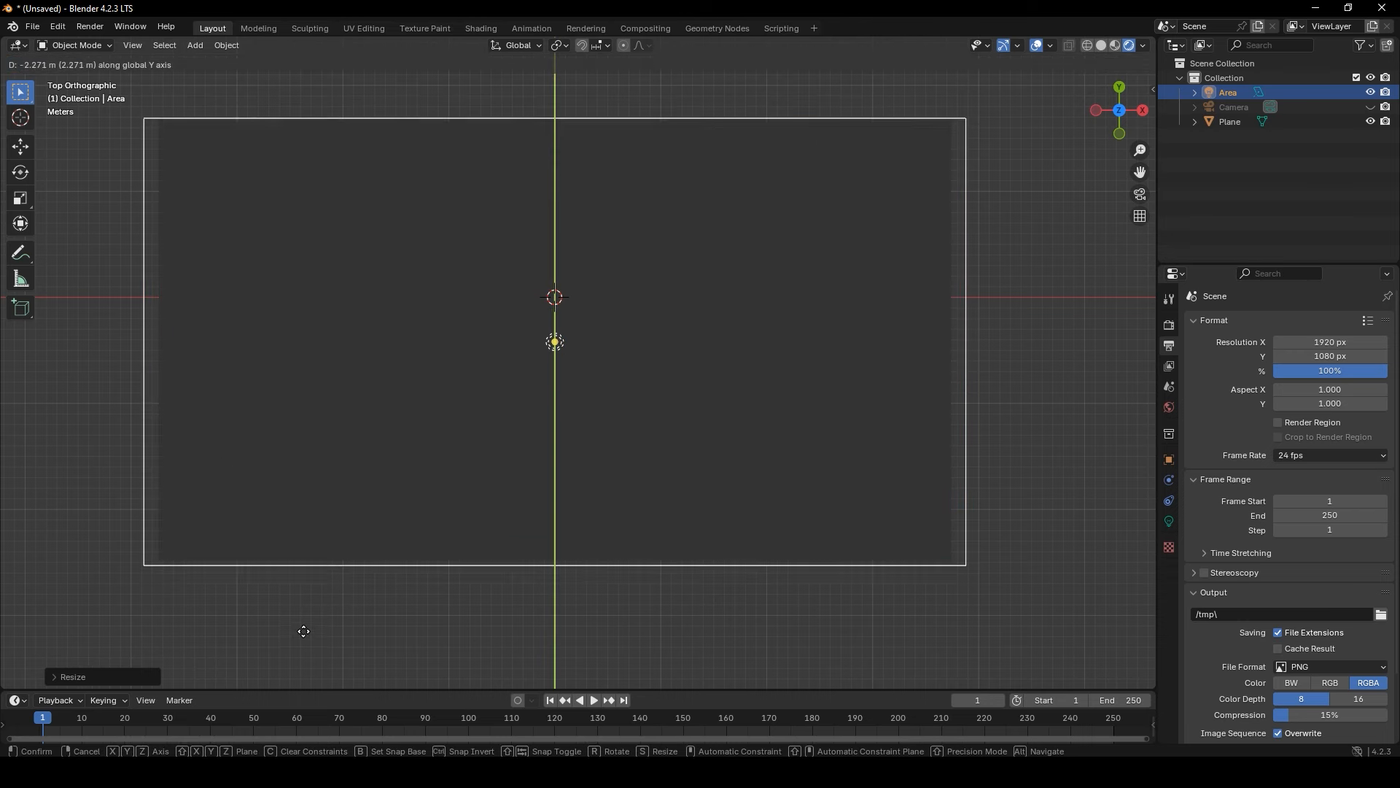
left_click(304, 642)
Raise the area light about 1.4 m on Z in front view, just above the backdrop's top edge
middle_click_drag(305, 642, 429, 479)
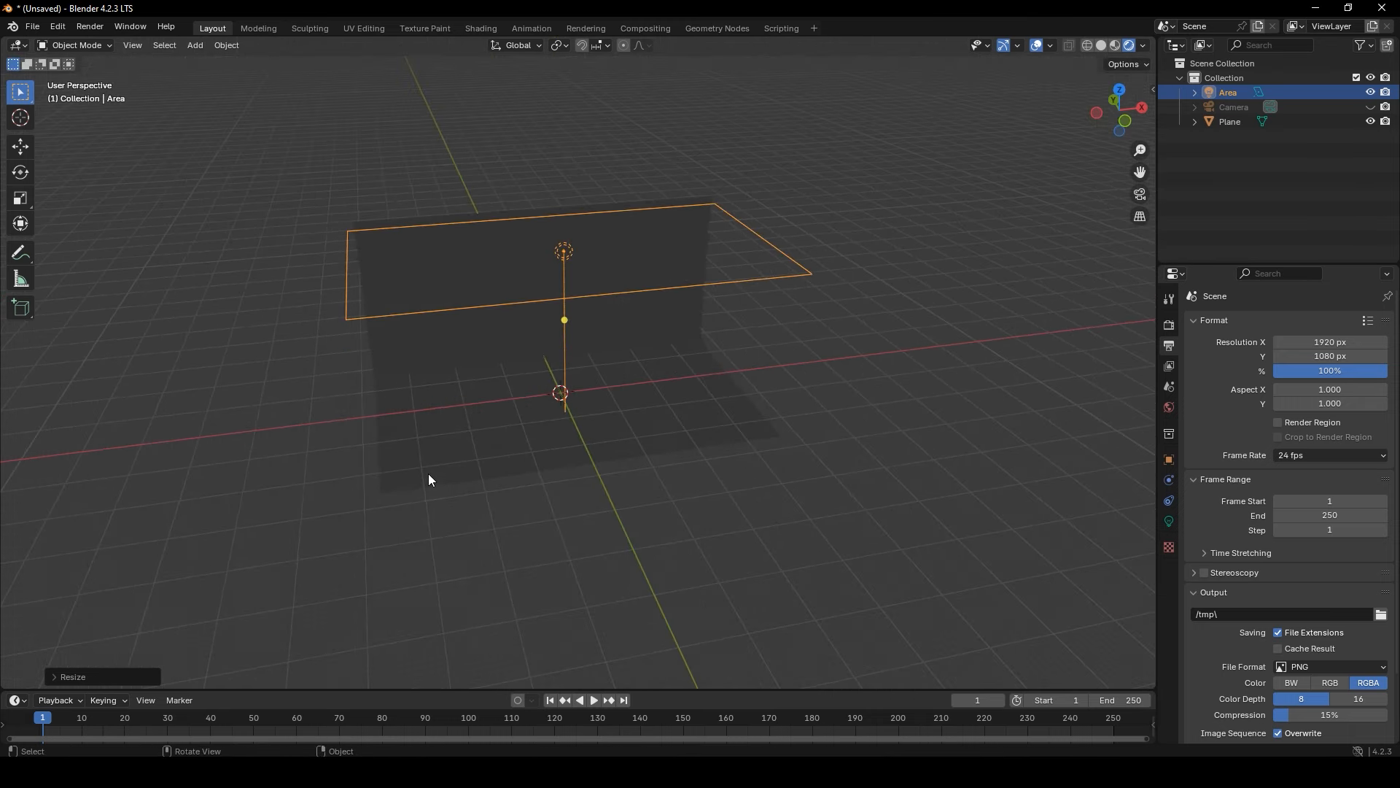
key("KP_1")
key("g")
key("z")
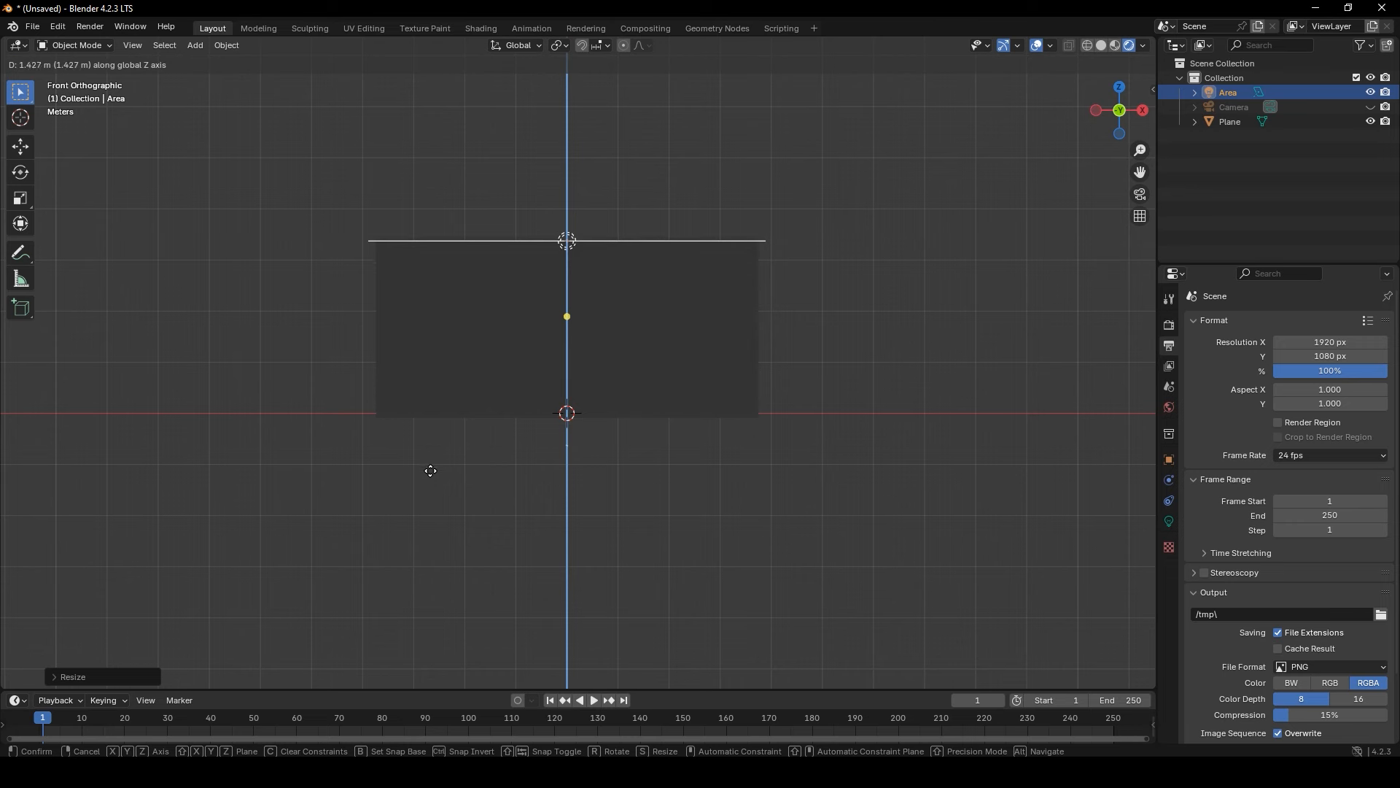
left_click(431, 471)
Set the area light's power to 6000 W
left_click(1169, 522)
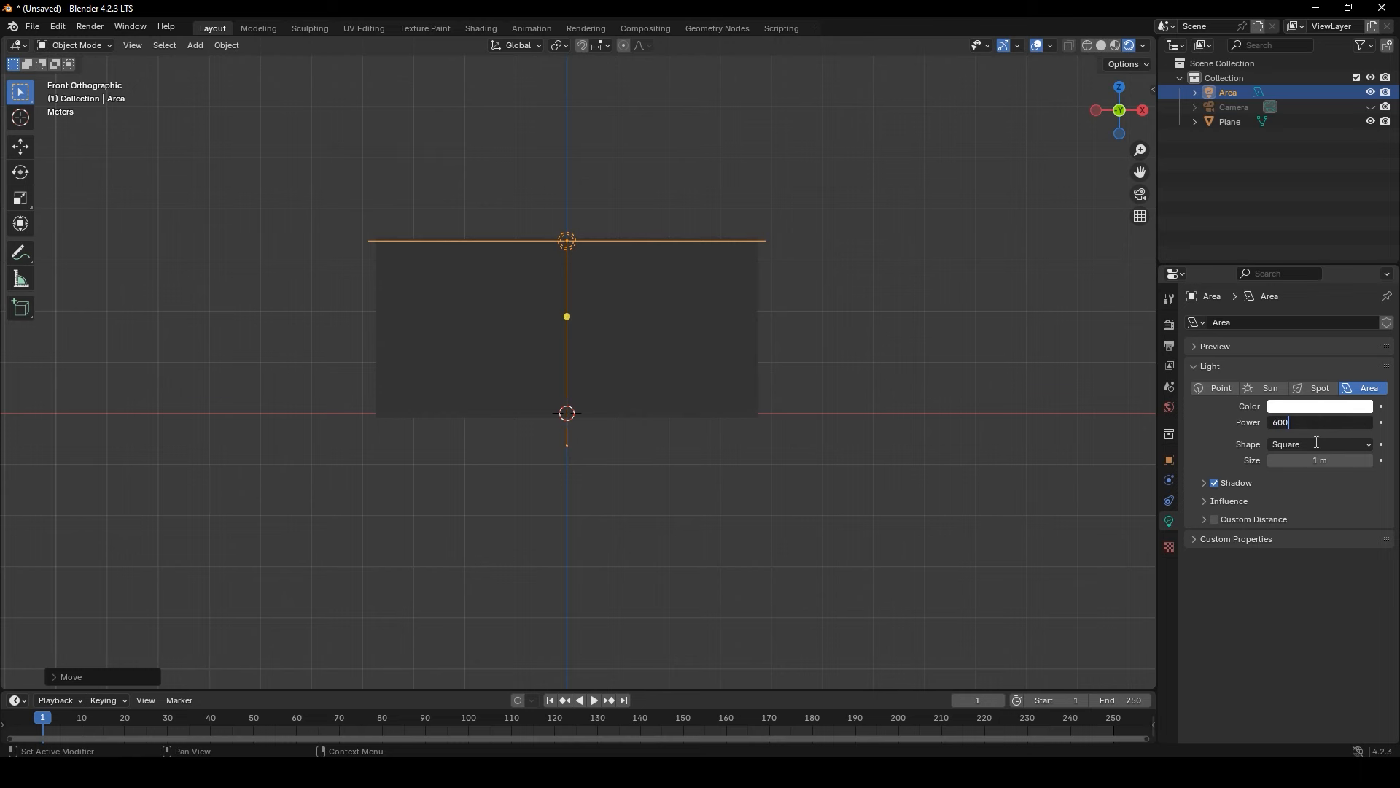
key("Return")
middle_click_drag(695, 339, 742, 356)
scroll(738, 357, "up", 3)
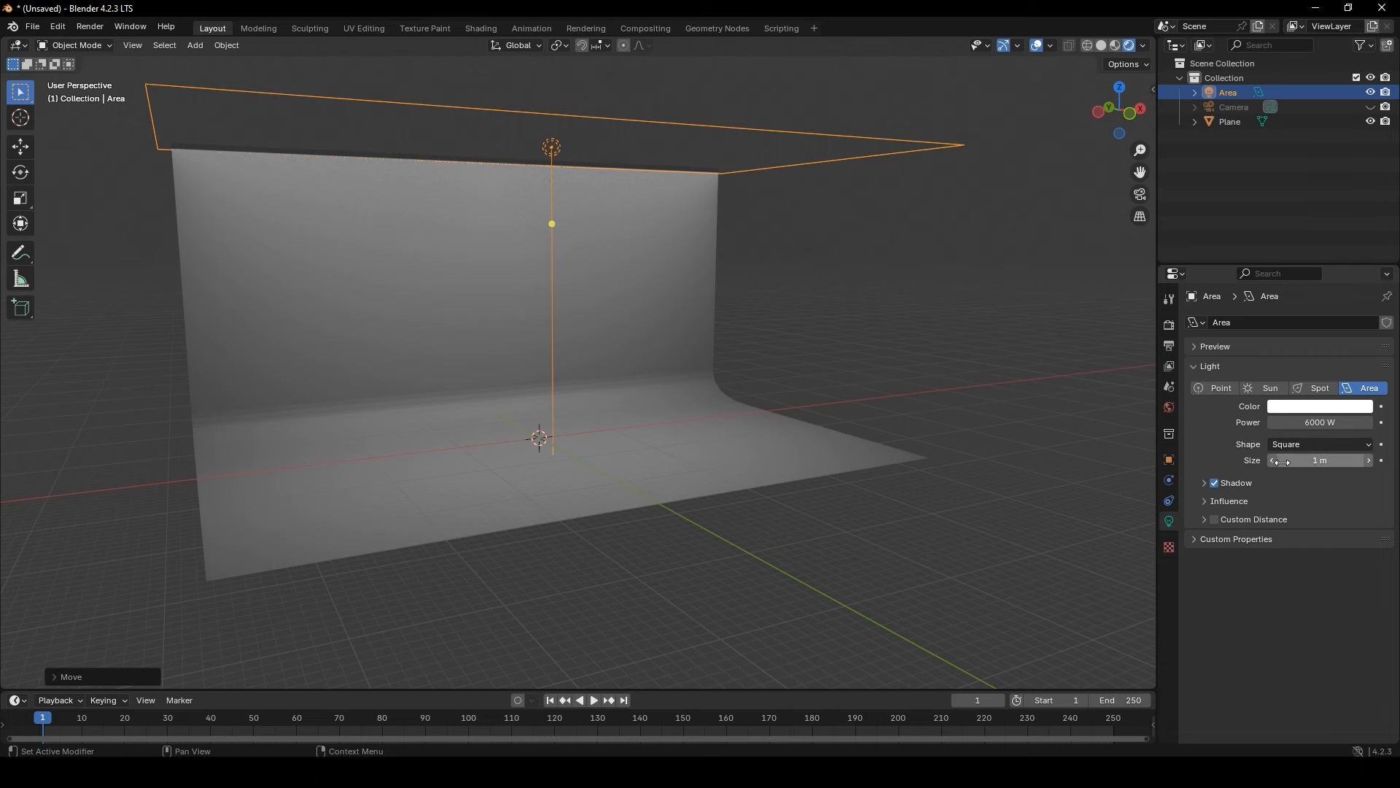
middle_click_drag(509, 395, 487, 394)
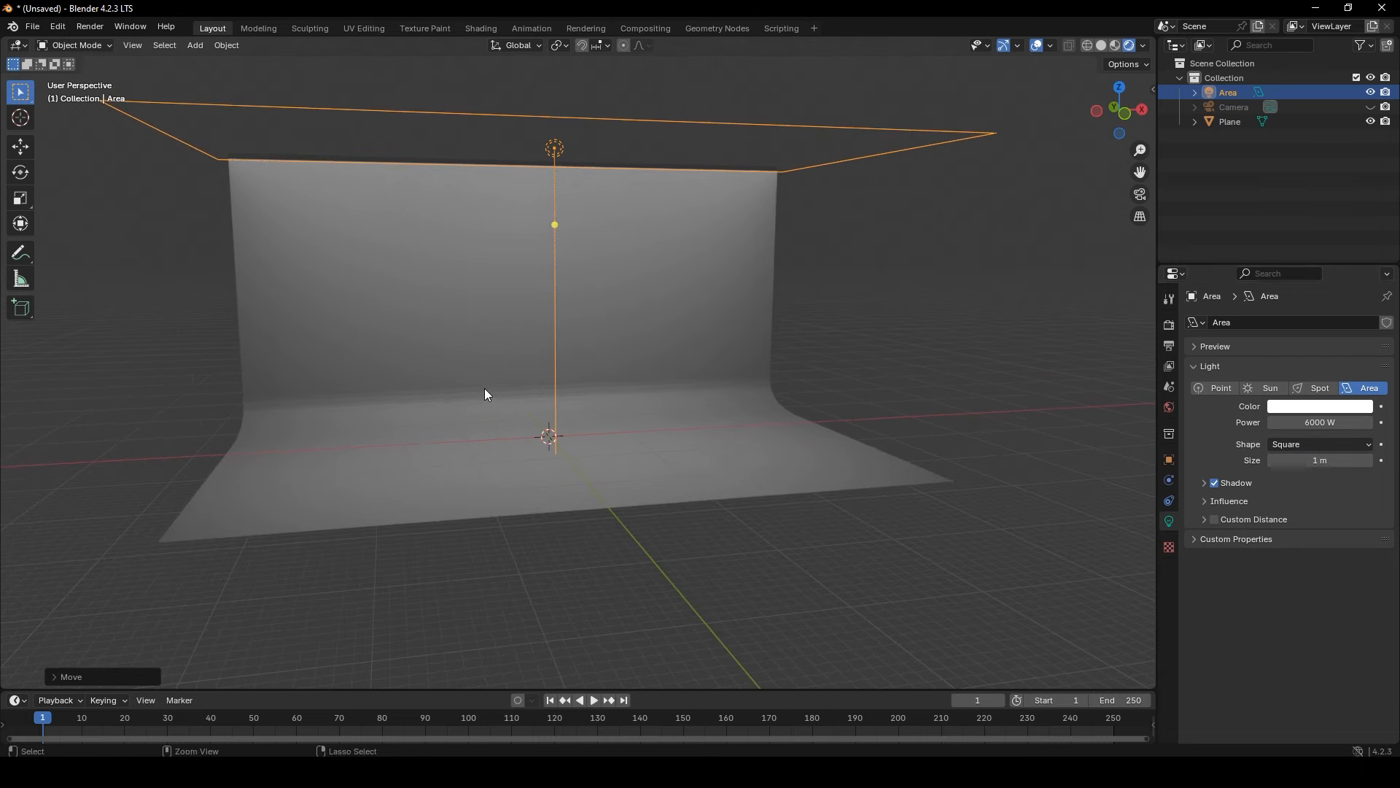
Add a Volume light probe at the origin
key("shift+a")
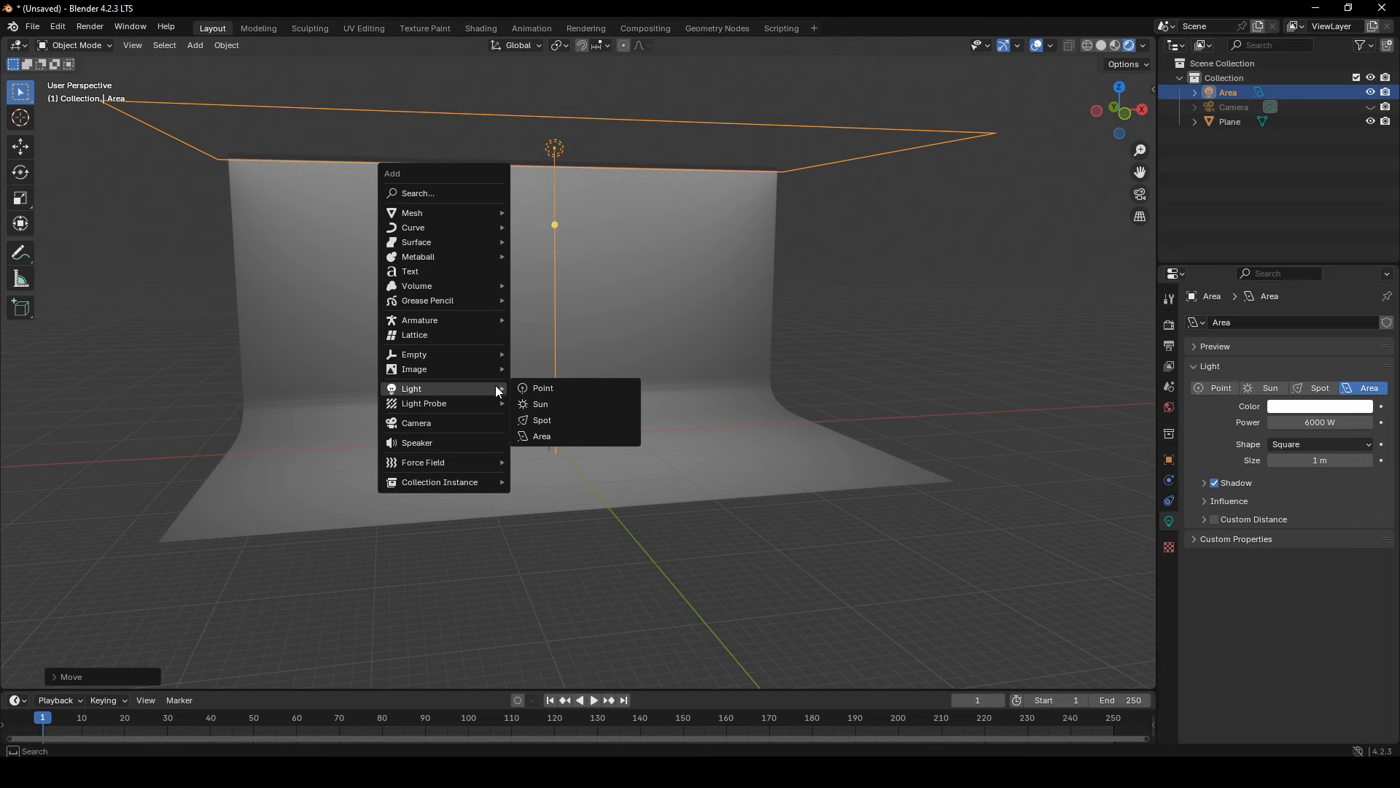
mouse_move(410, 406)
left_click(546, 433)
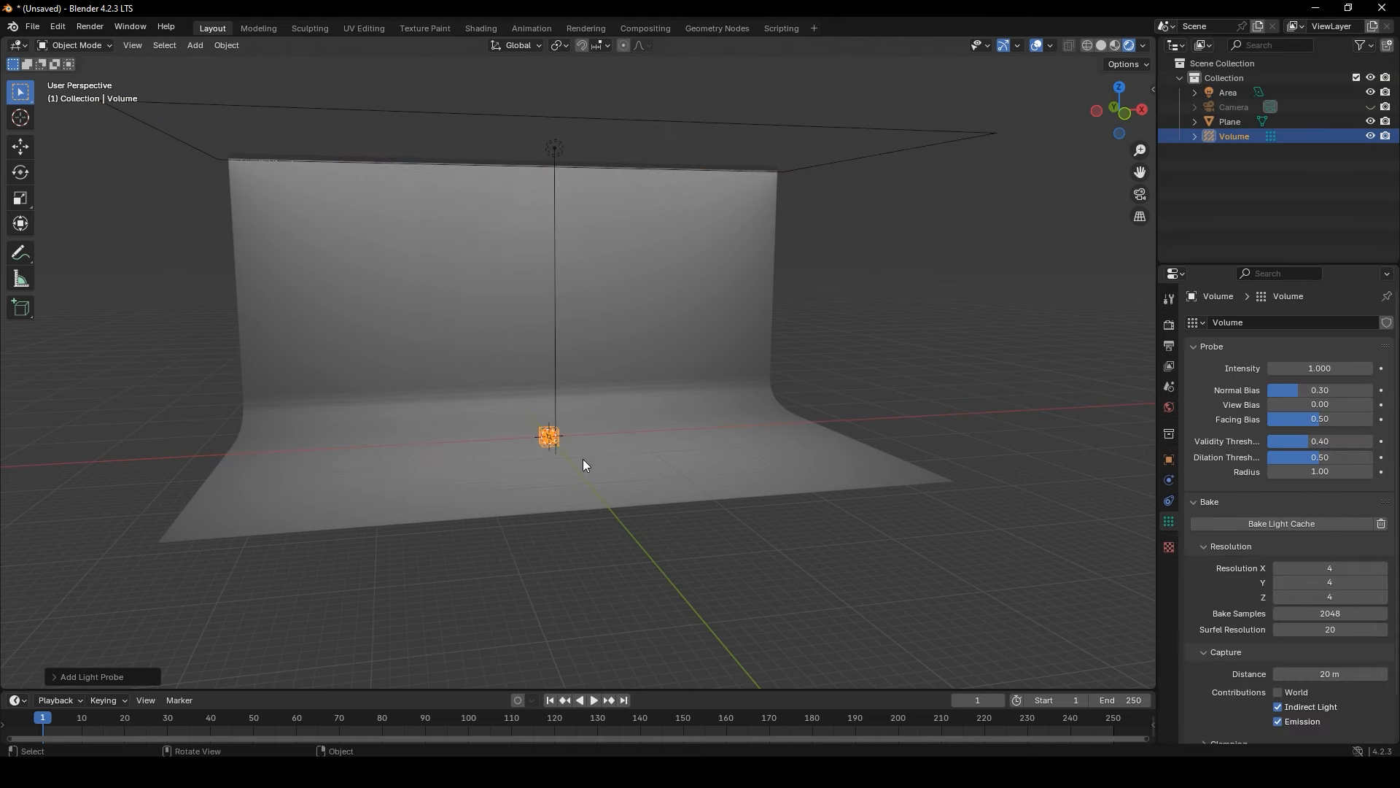
key("g")
key("z")
right_click(600, 400)
Scale the volume probe up uniformly until its height is close to that of the backdrop
key("s")
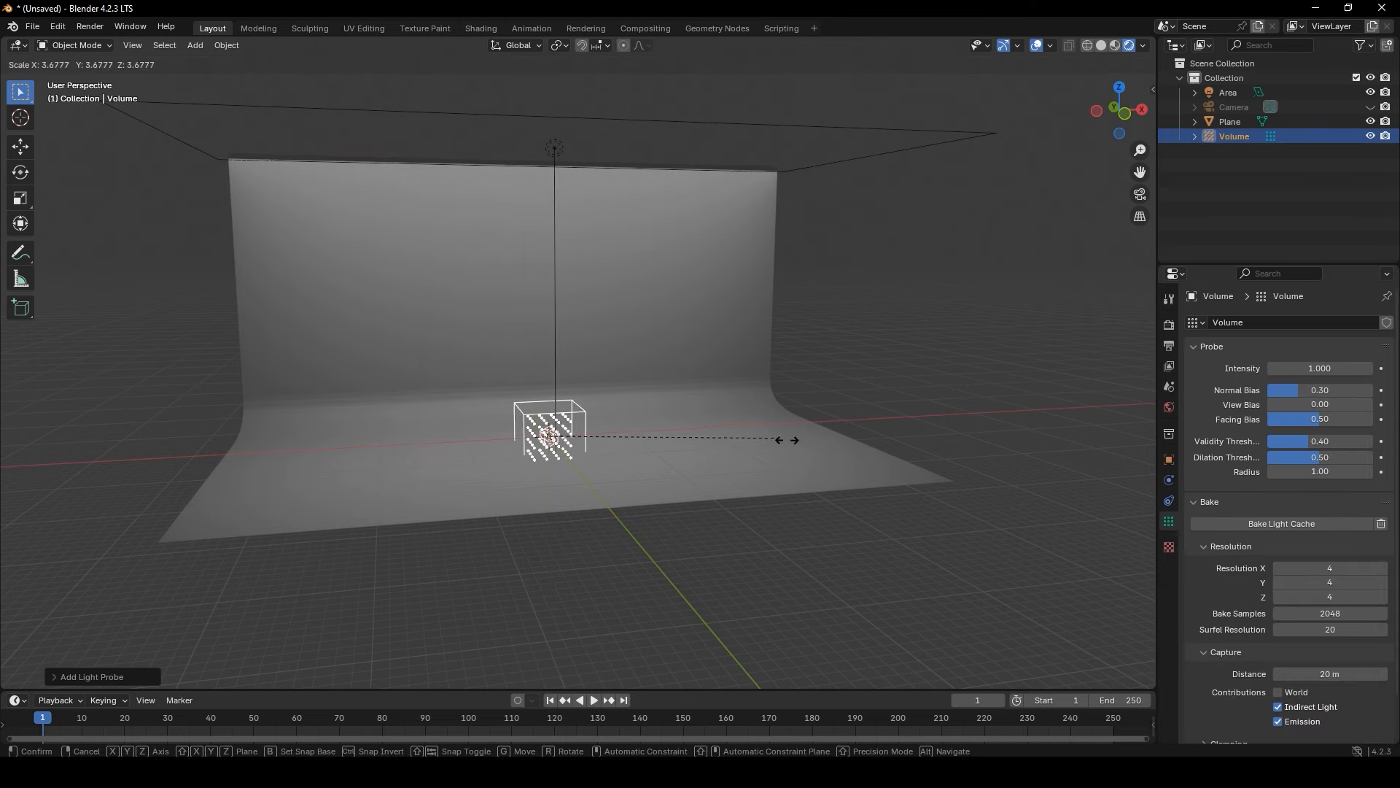
left_click(832, 441)
key("s")
left_click(825, 493)
Raise the volume probe on Z in front view until its lower edge sits at about floor level
key("KP_1")
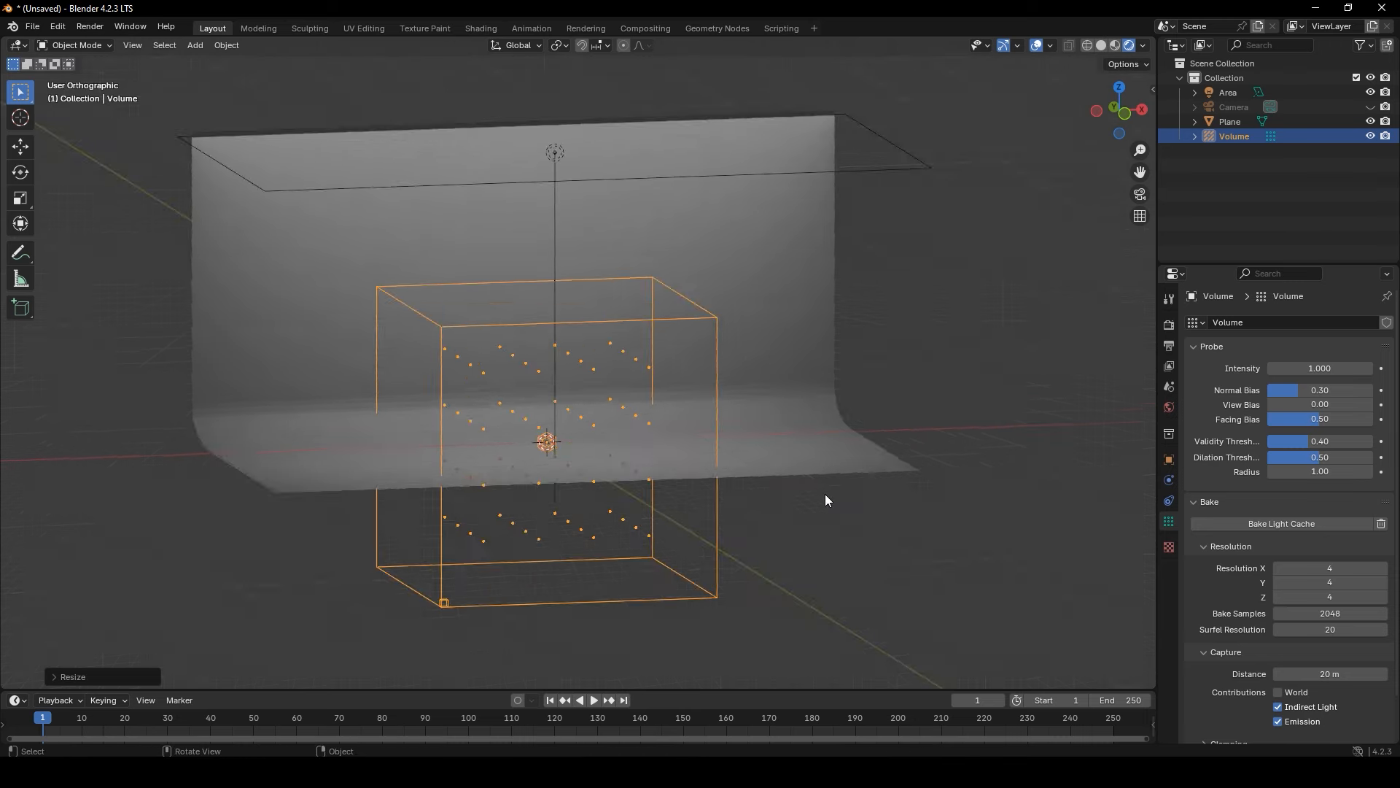
key("g")
key("z")
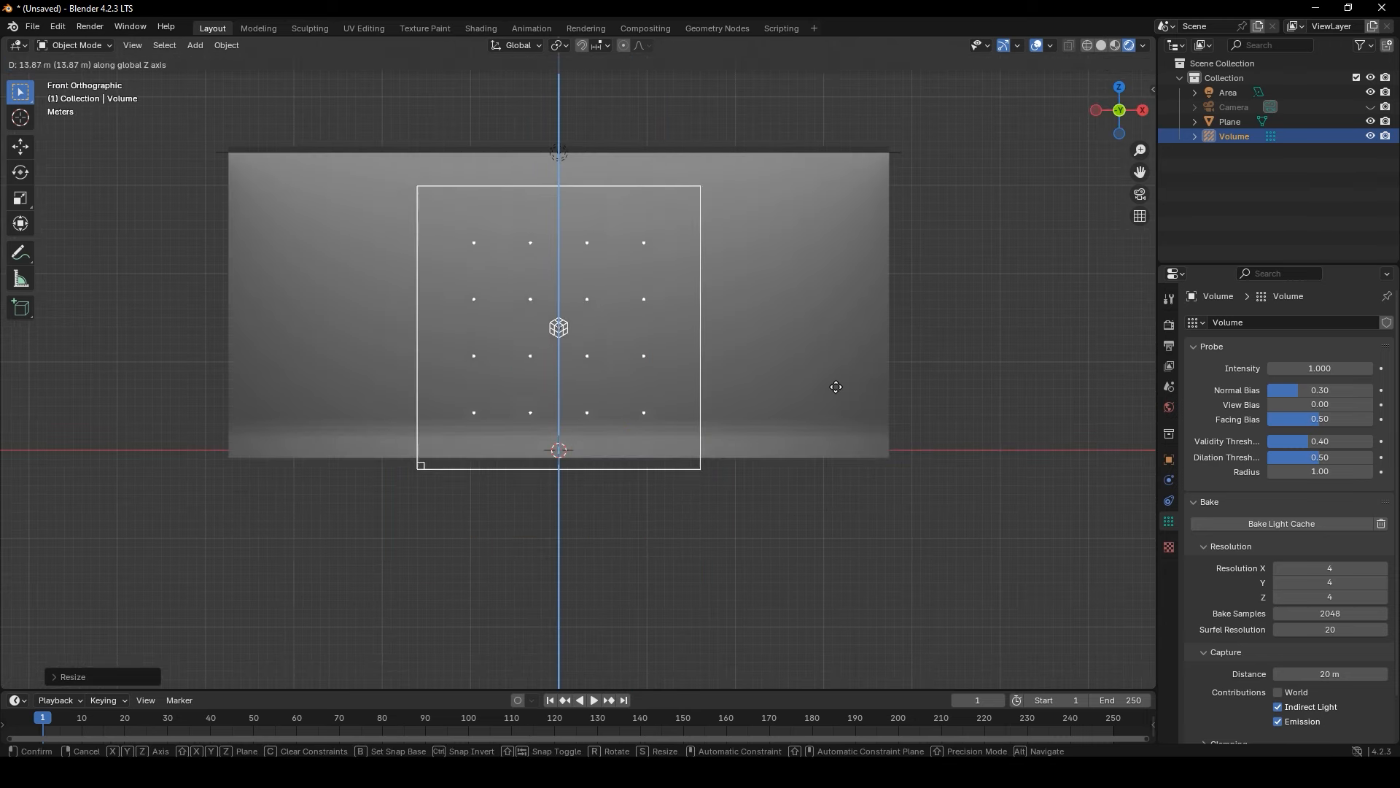
left_click(836, 378)
Stretch the volume probe slightly along Z and nudge it up to span from the floor to just above the backdrop
scroll(835, 379, "up", 1)
key("s")
key("z")
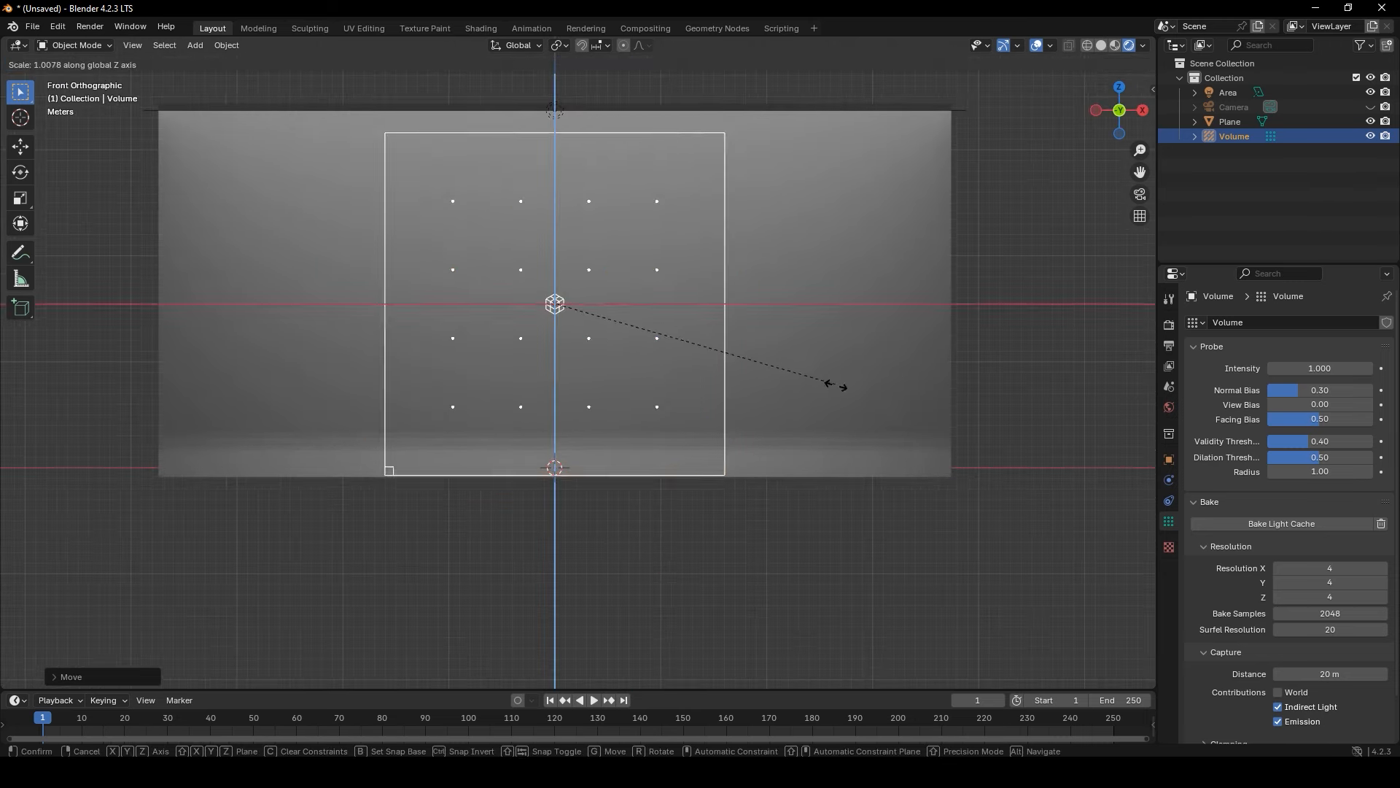
left_click(859, 398)
key("g")
key("z")
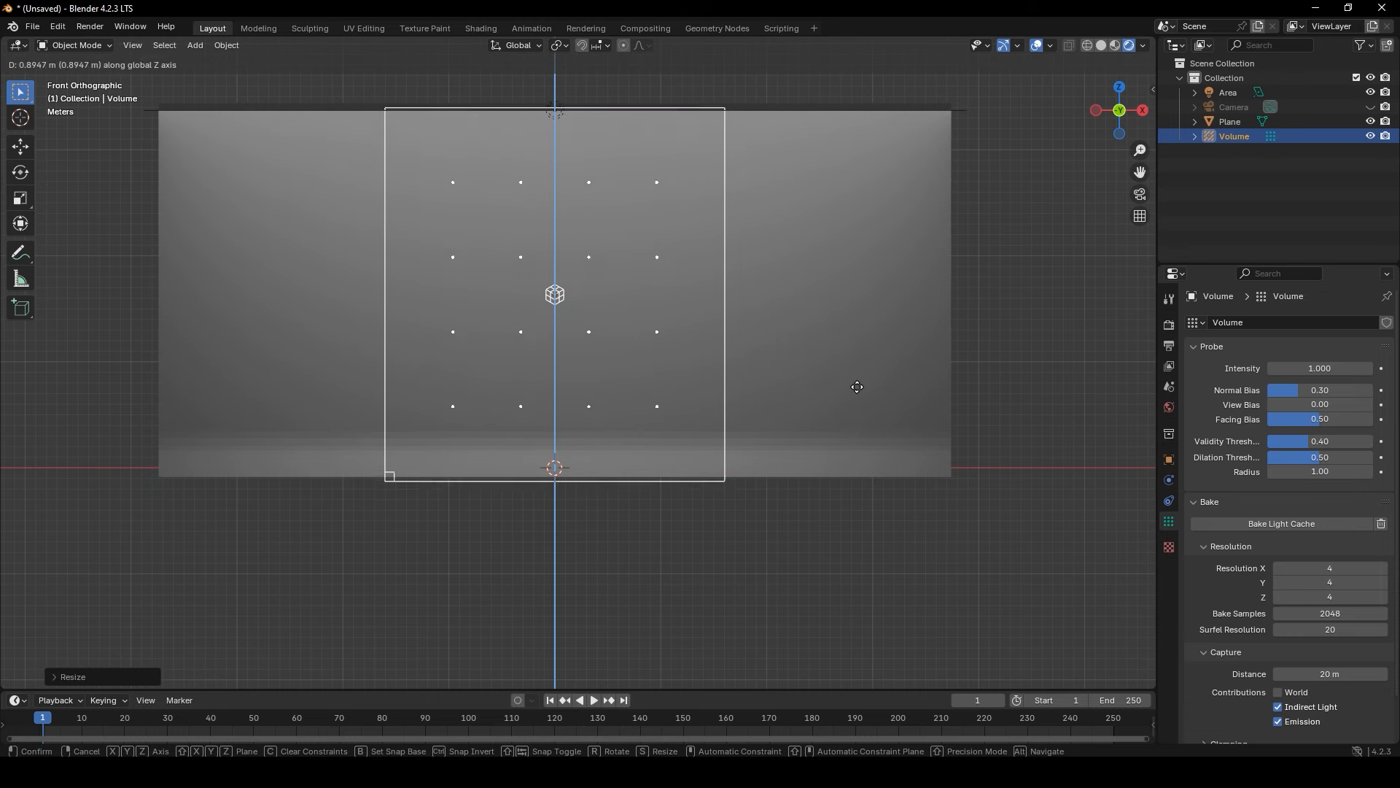
left_click(855, 381)
Stretch the volume probe along X to slightly wider than the backdrop and switch to top view
key("s")
key("x")
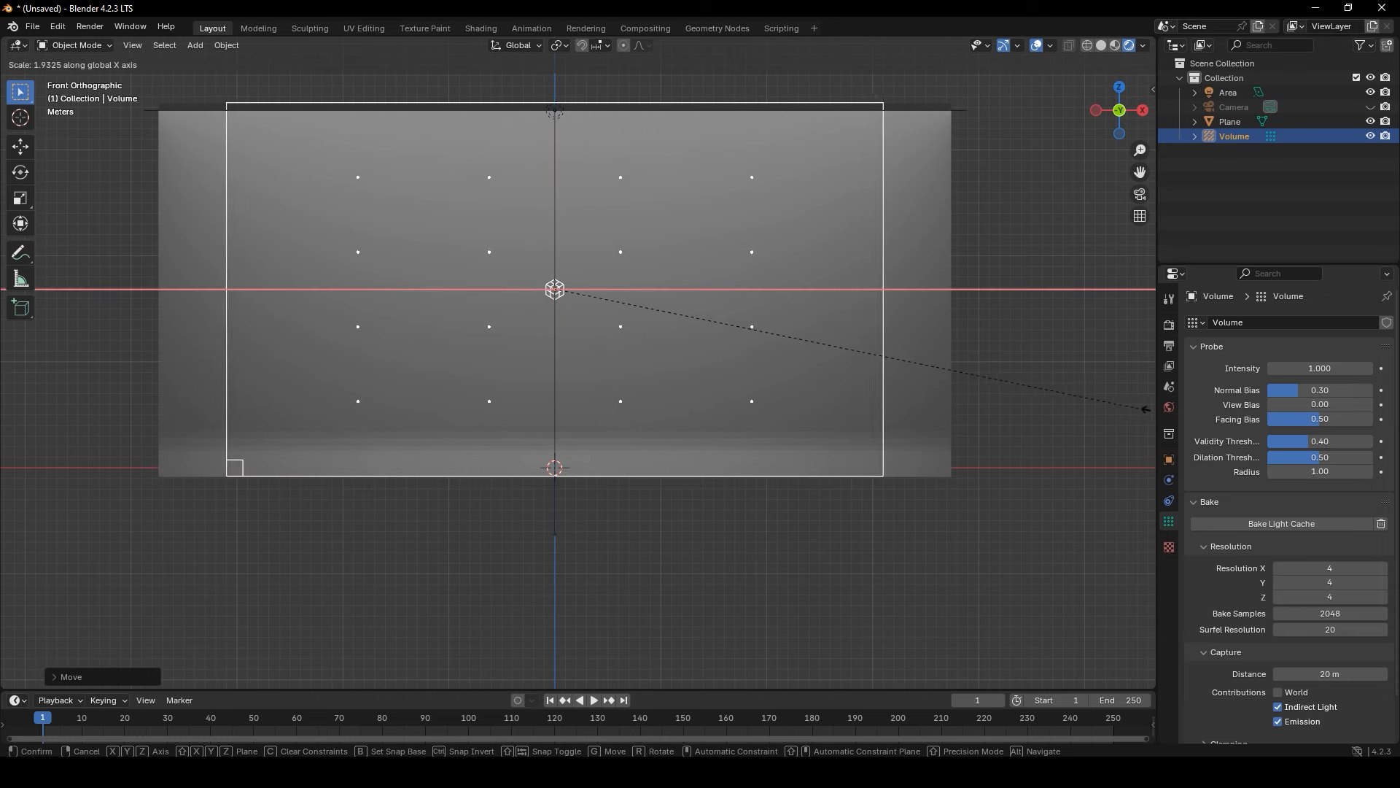
left_click(133, 423)
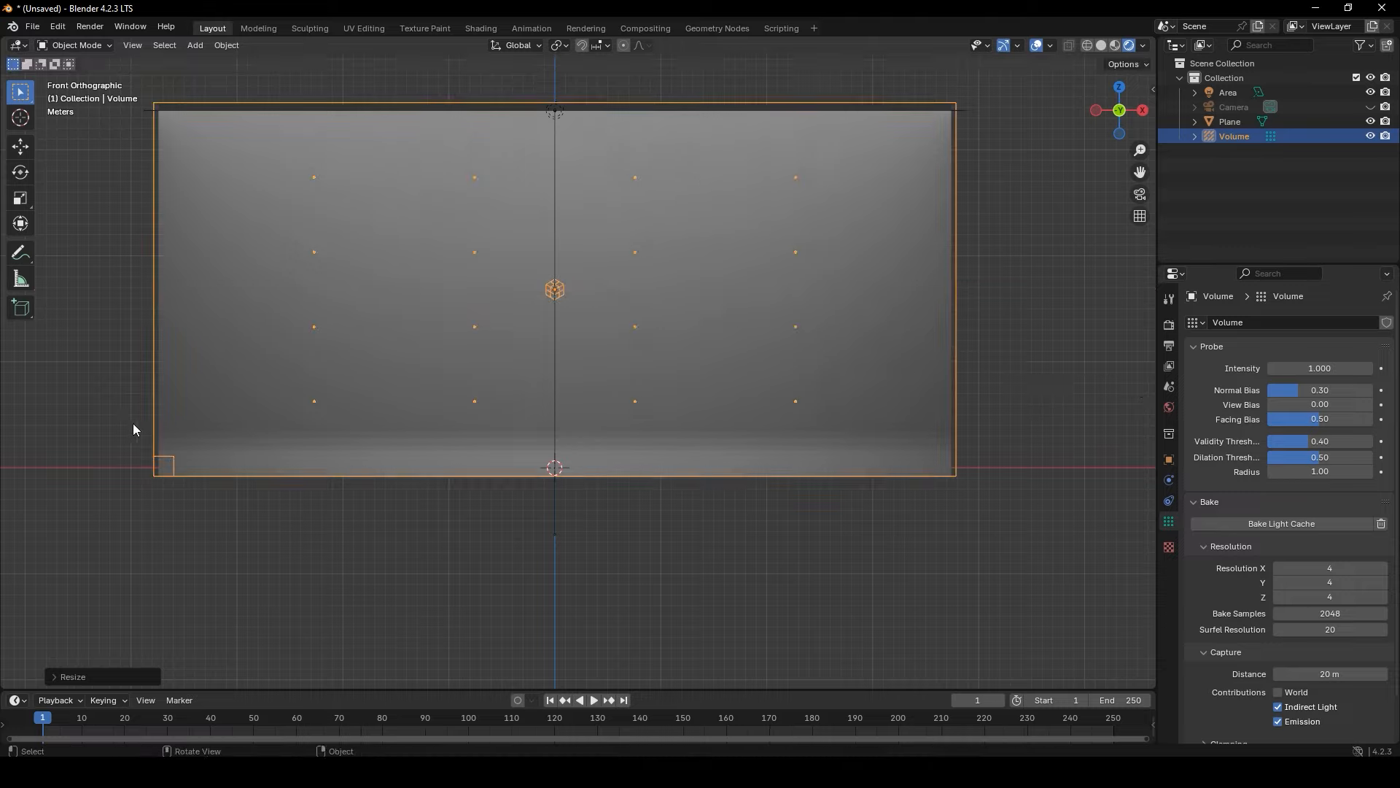
middle_click_drag(135, 425, 269, 450)
key("KP_7")
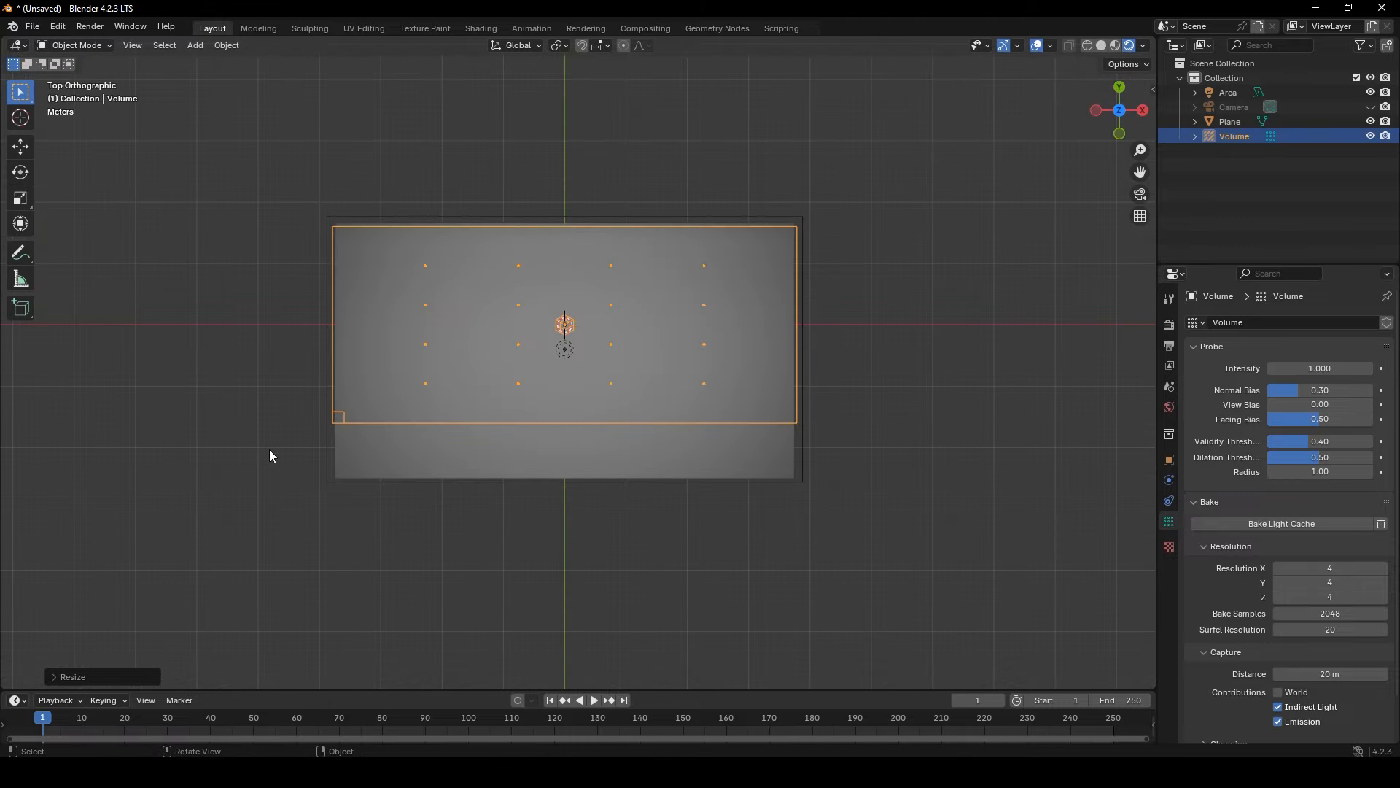
key("s")
key("y")
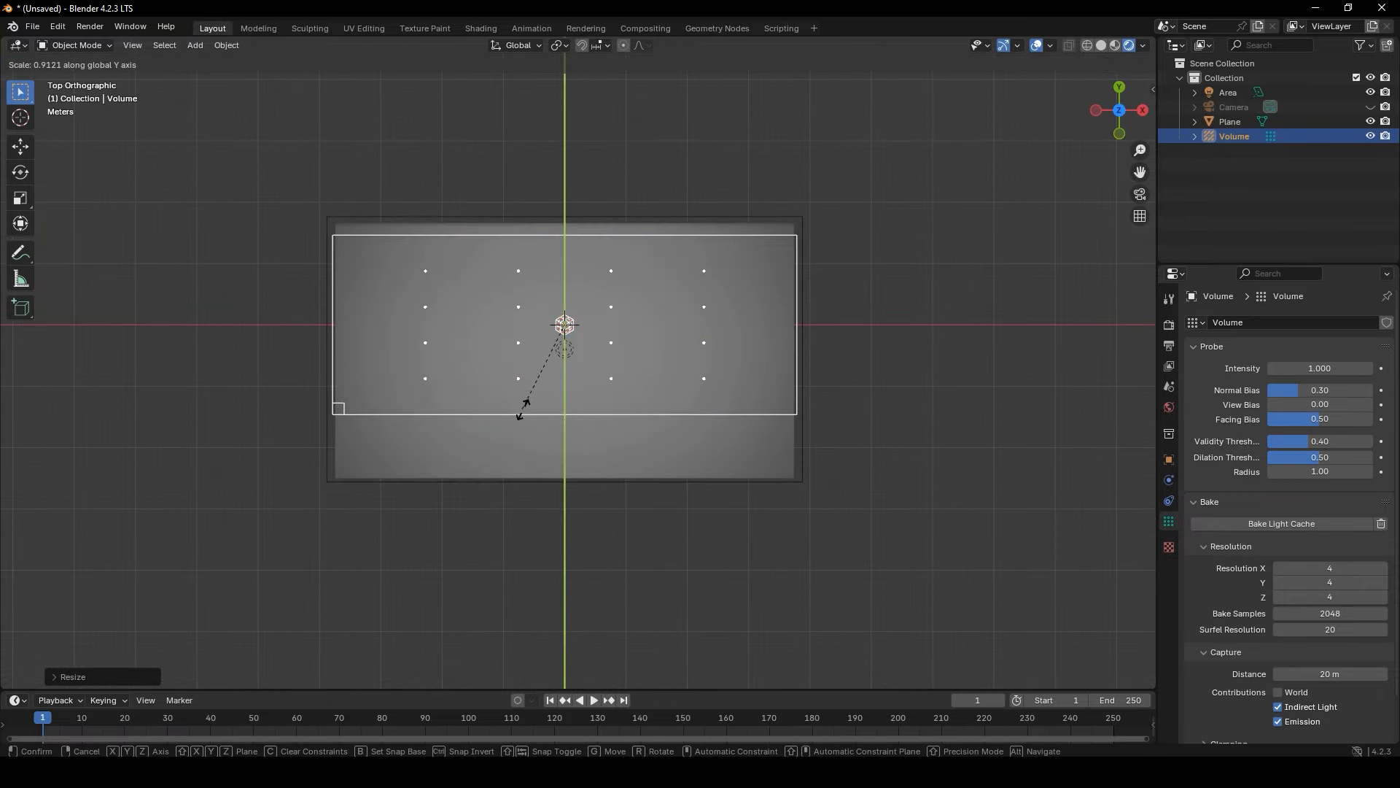
key("Escape")
Stretch the volume probe along Y and shift it towards the backdrop's front edge to enclose the full depth
key("s")
key("y")
key("g")
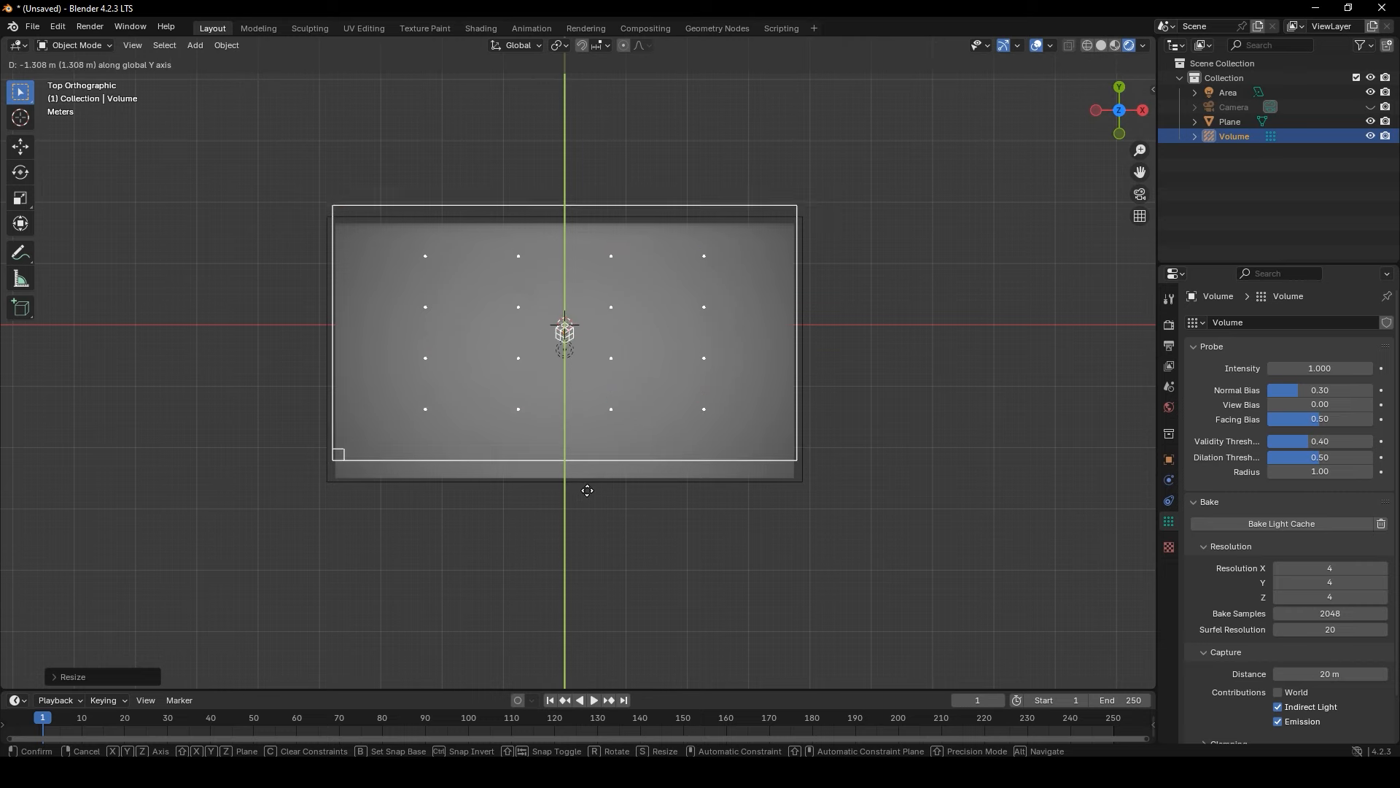
left_click(588, 503)
middle_click_drag(588, 504, 651, 394)
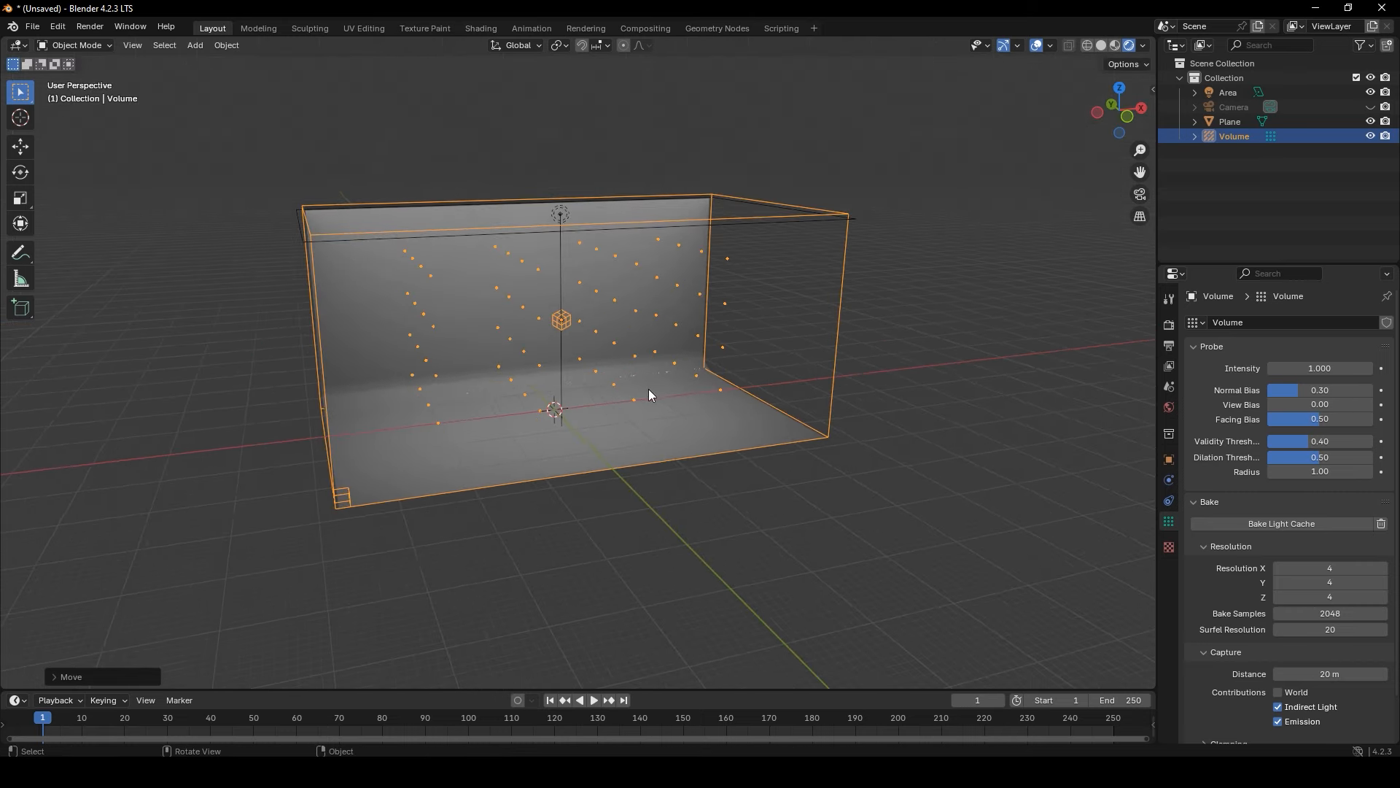
Set the volume probe's intensity to 6 and bake its light cache
left_click(1321, 369)
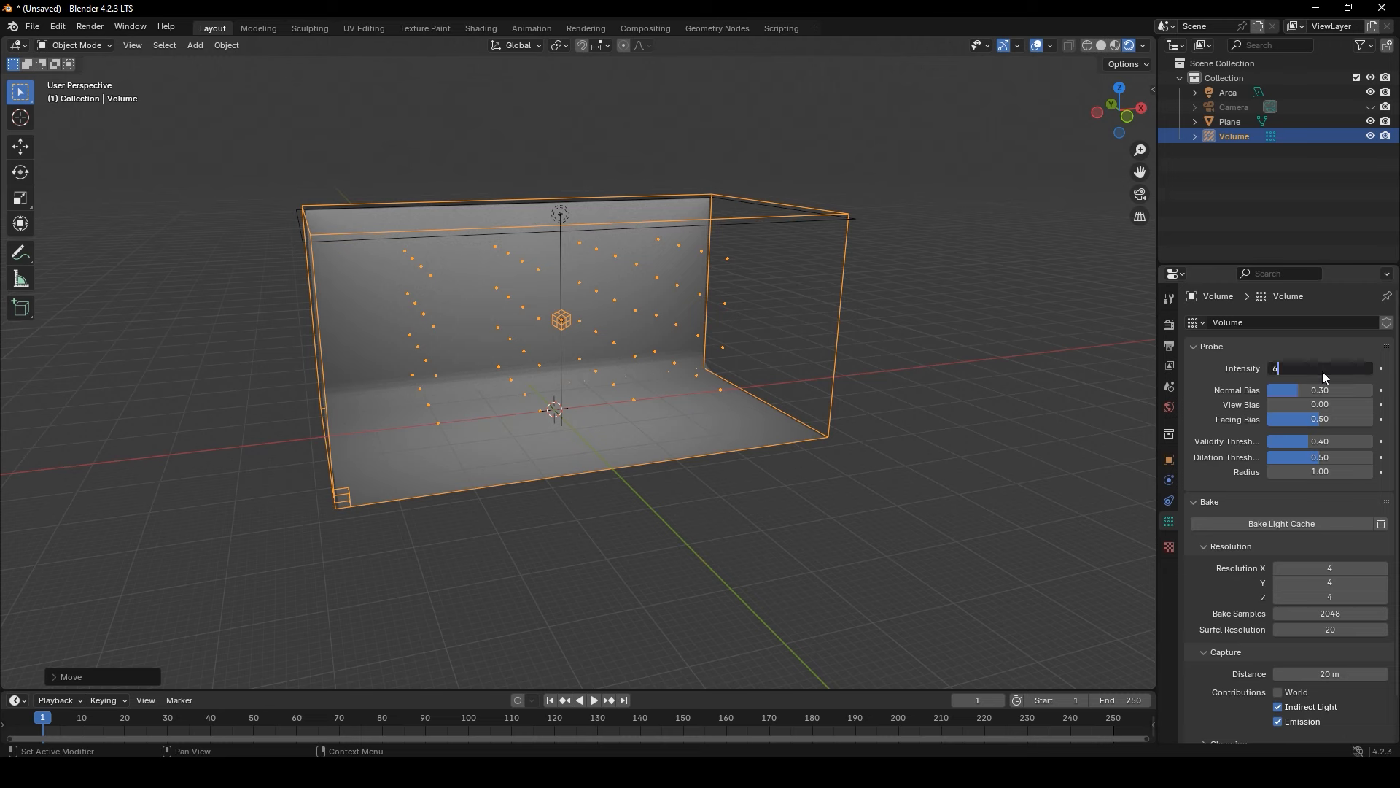
key("Return")
left_click(1275, 522)
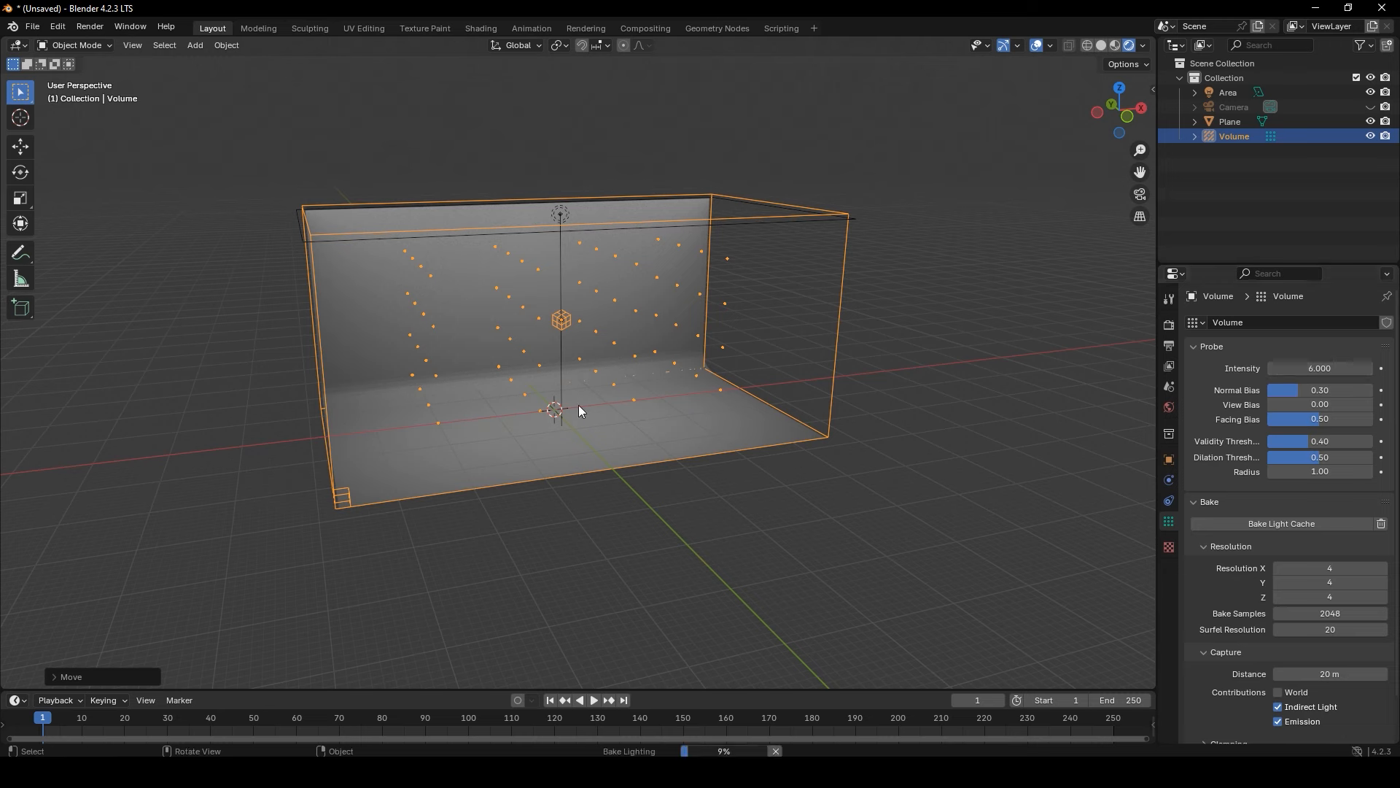
scroll(579, 404, "up", 3)
scroll(582, 410, "up", 2)
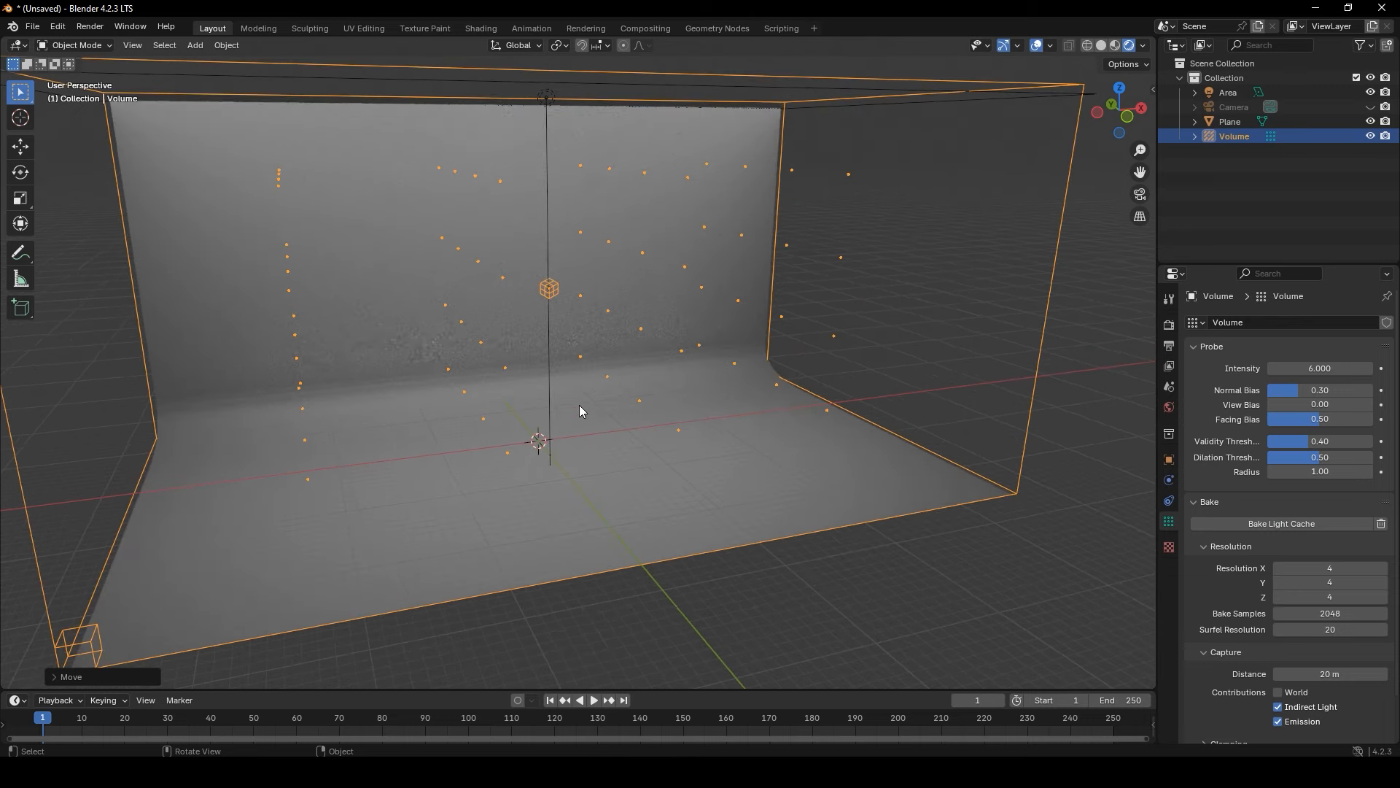
Bake the volume probe's light cache again and hide the area light in the viewport
left_click(1254, 524)
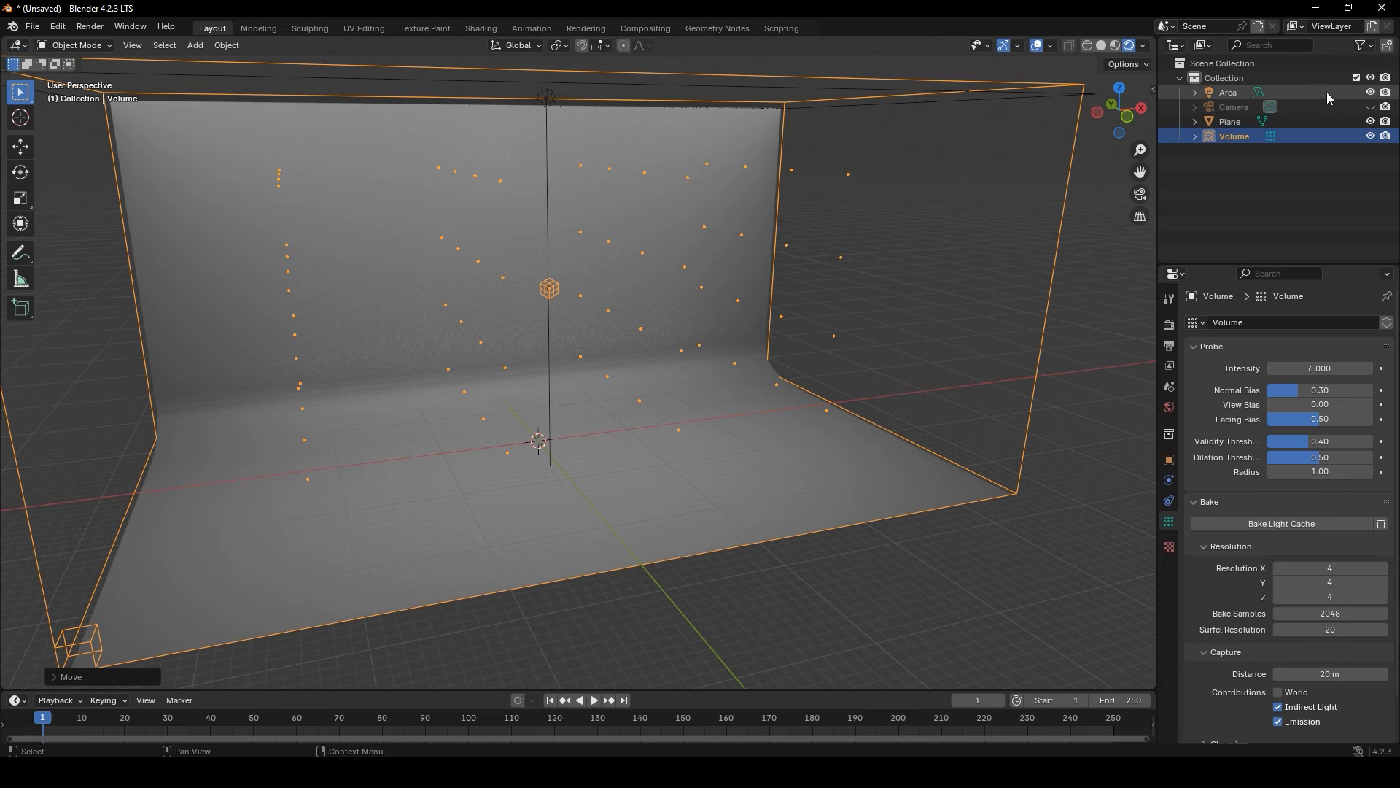
left_click(1370, 92)
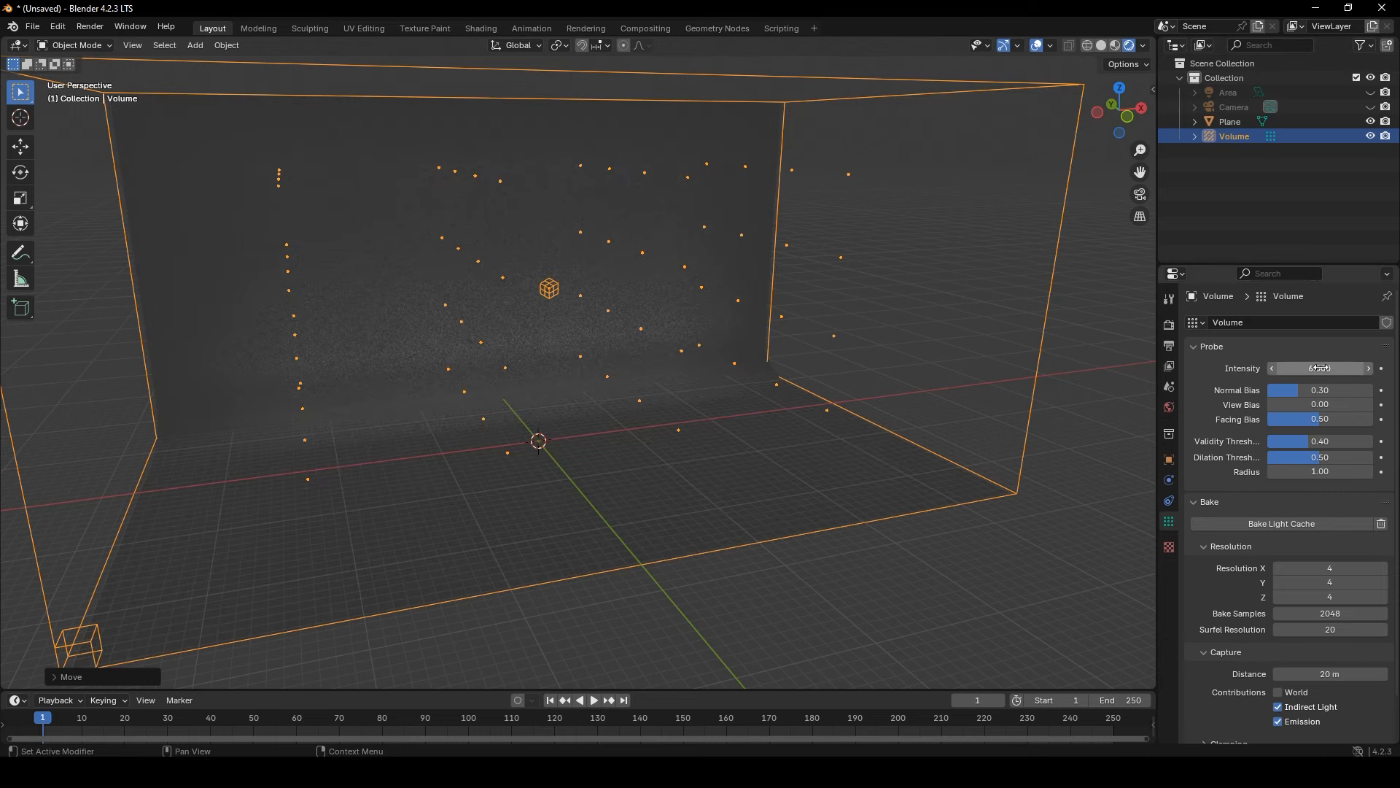
Set the volume probe's normal bias to 0.58 and its intensity to 10
left_click_drag(1303, 393, 1329, 390)
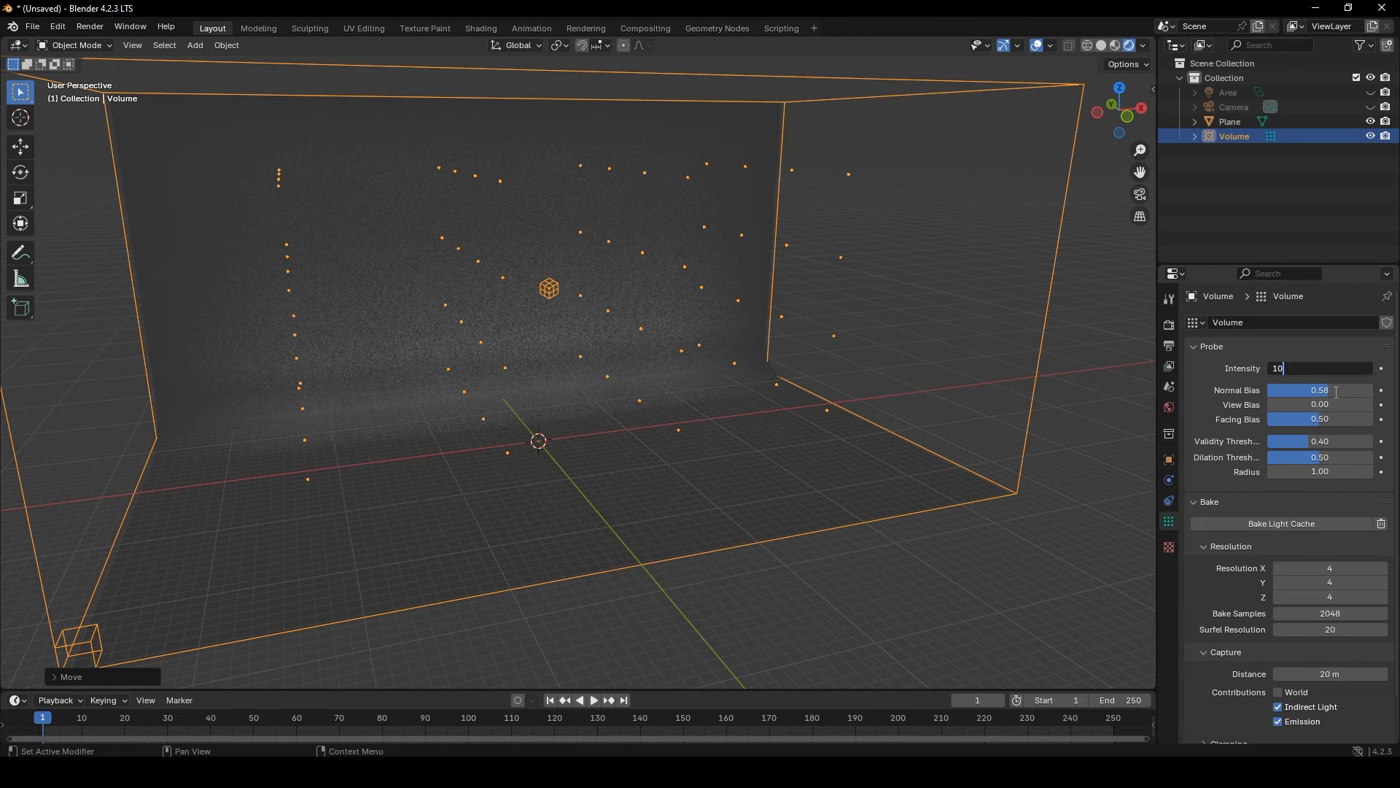
type("10")
key("Return")
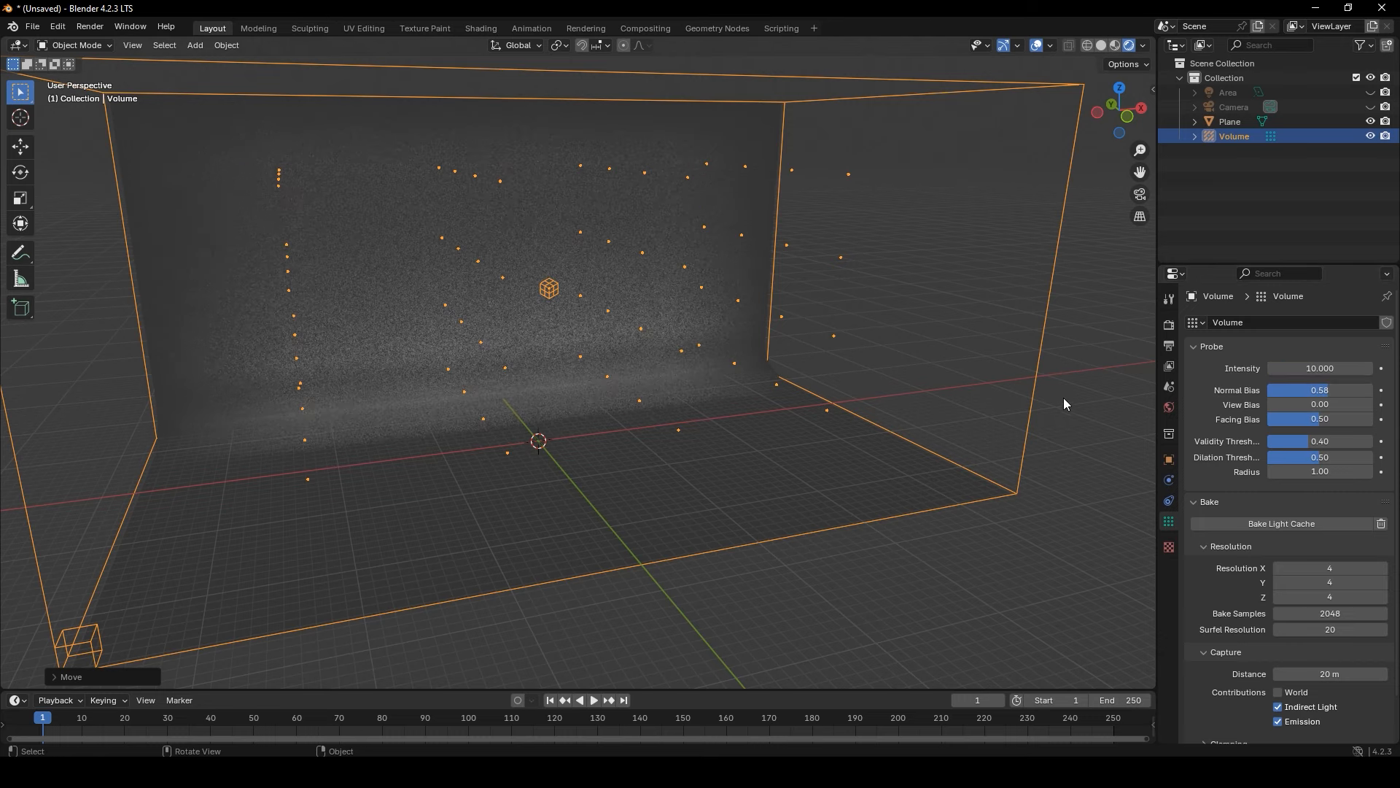
Scale the volume probe up uniformly by a factor of about 1.59 so it extends well beyond the backdrop
left_click(1231, 95)
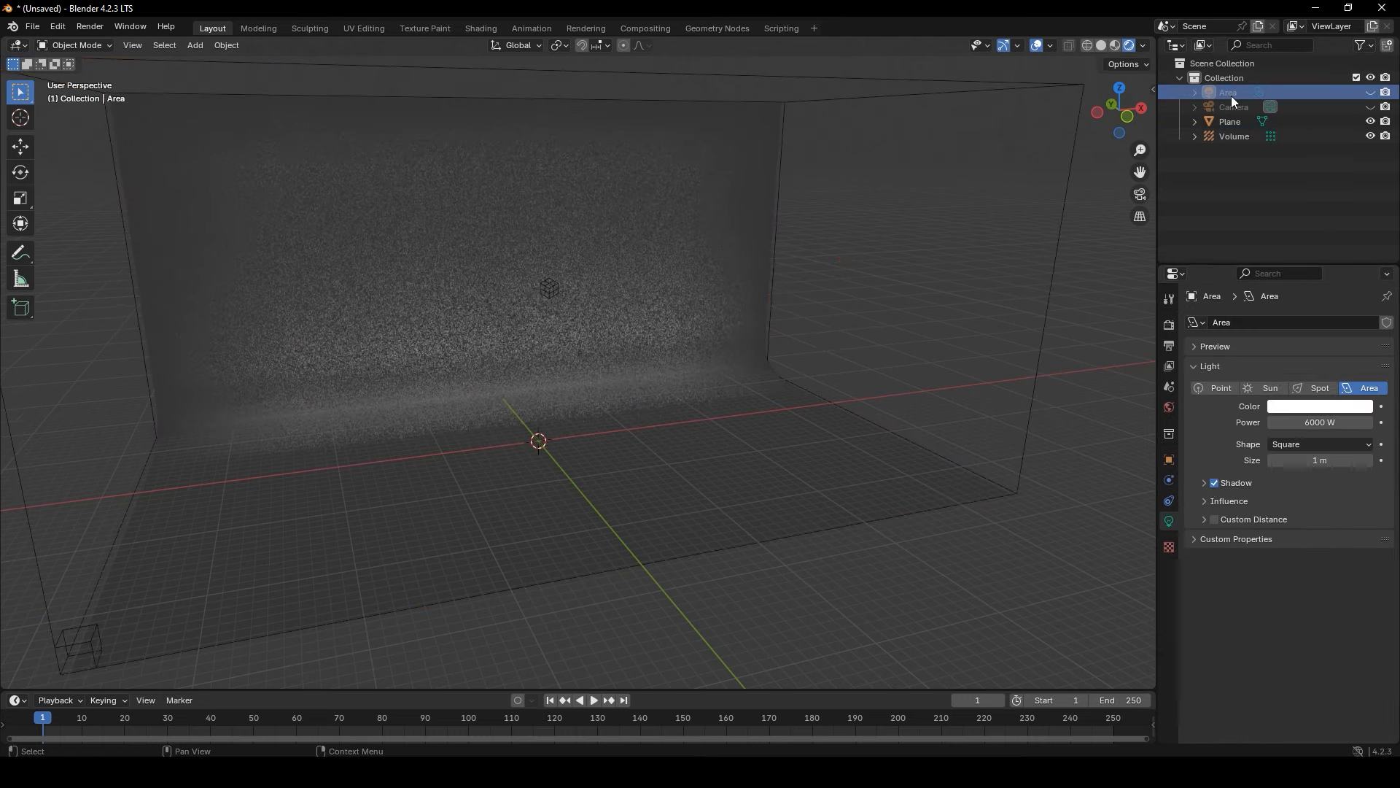
left_click(1234, 134)
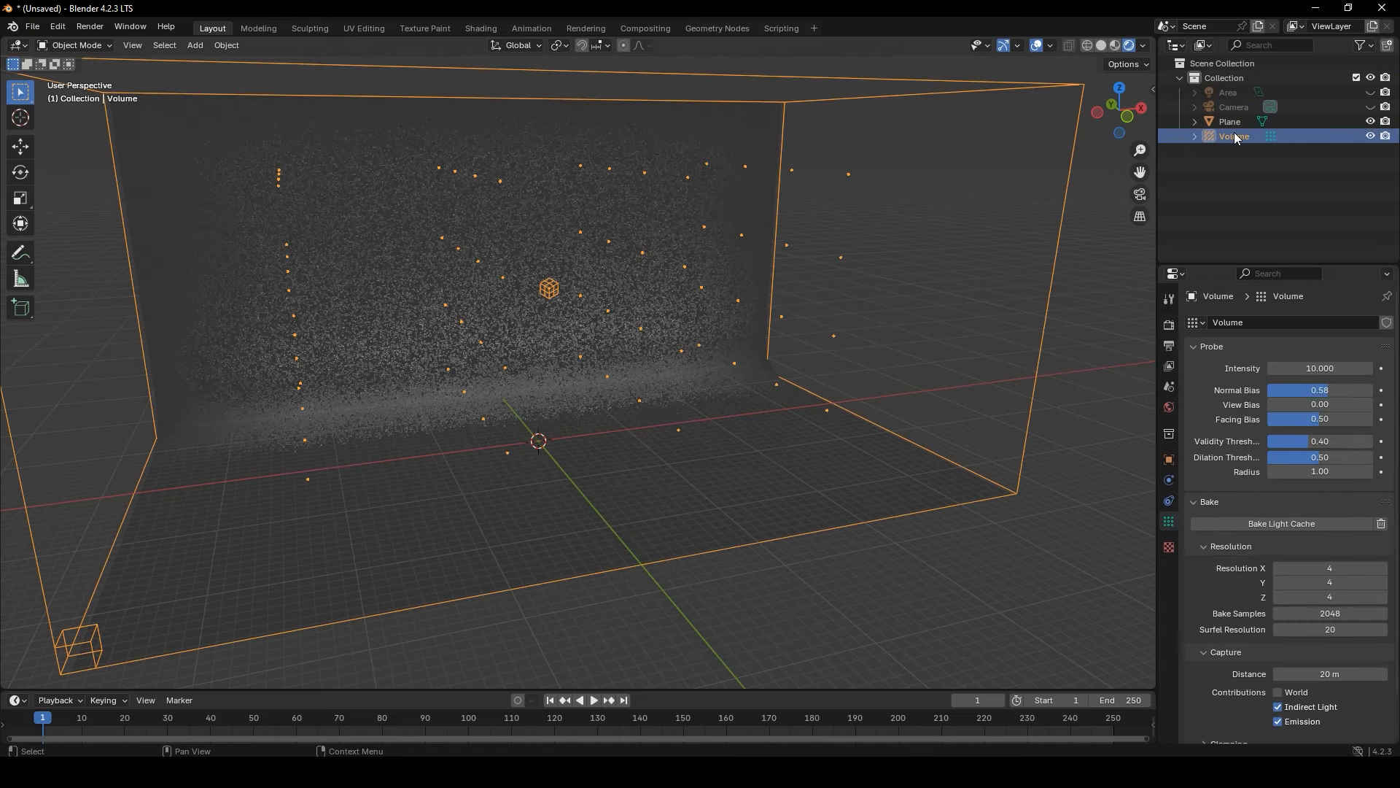
key("s")
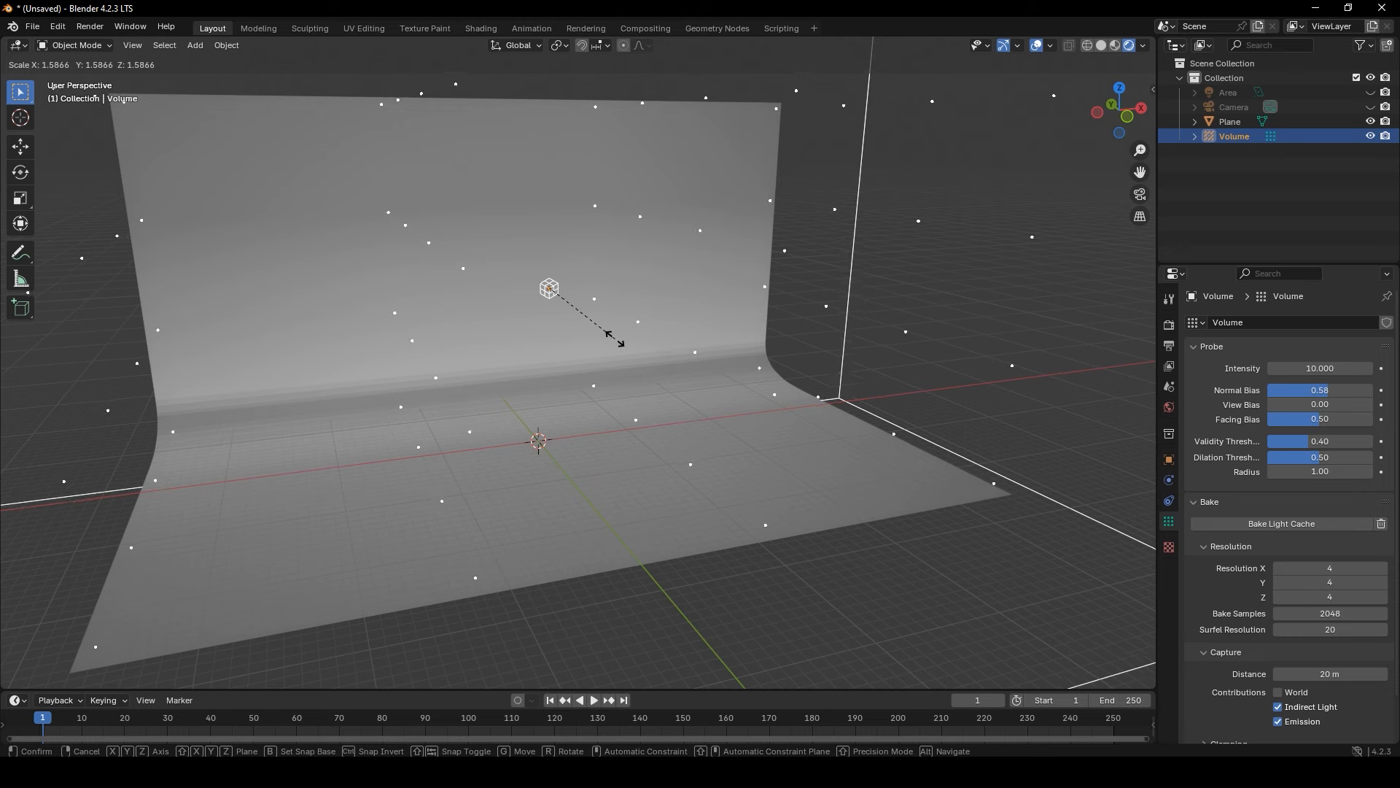
left_click(618, 344)
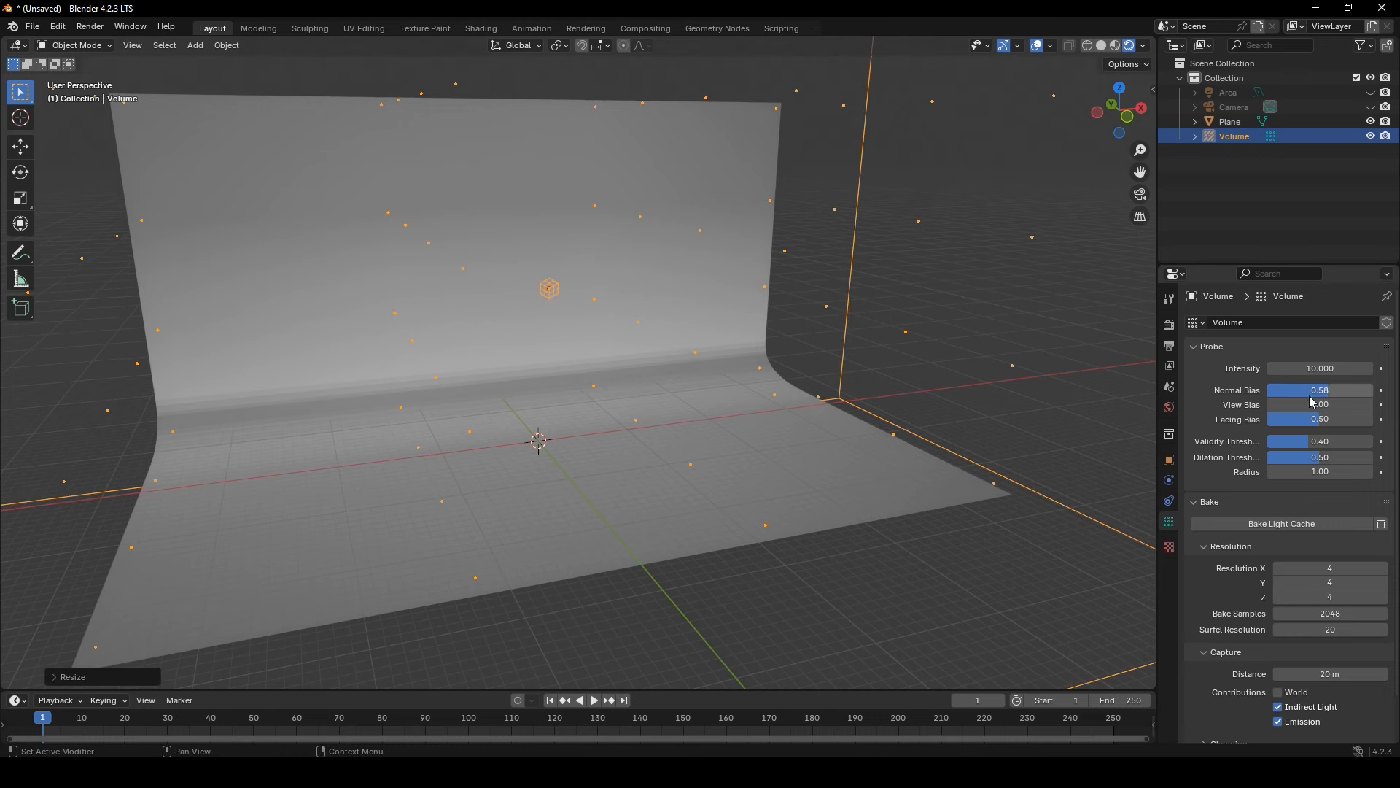
Set the probe's normal bias to 0.15, view bias 0.18, facing bias 0.61, validity threshold 0.26, dilation threshold 0.72 and radius 1.60
left_click_drag(1313, 404, 1321, 404)
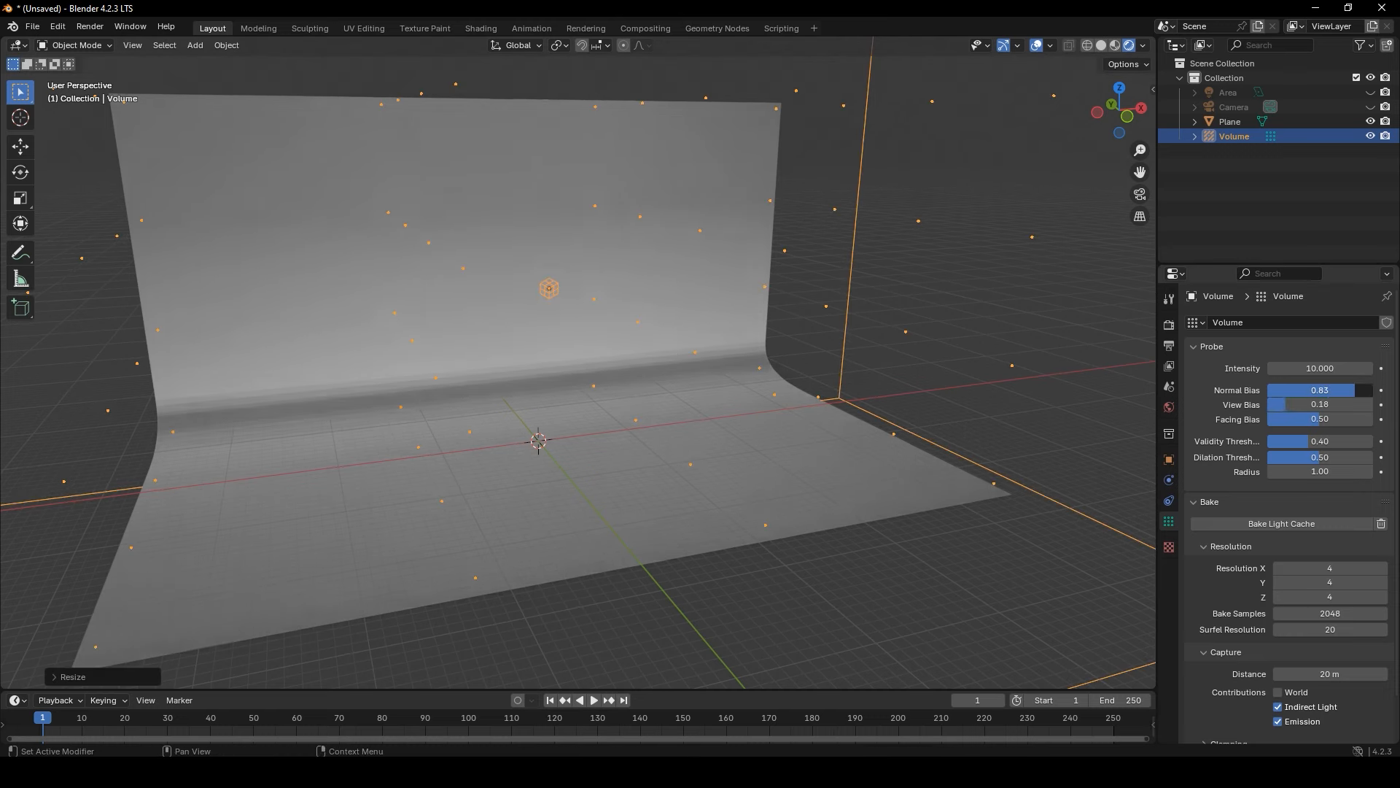
left_click_drag(1354, 390, 1360, 471)
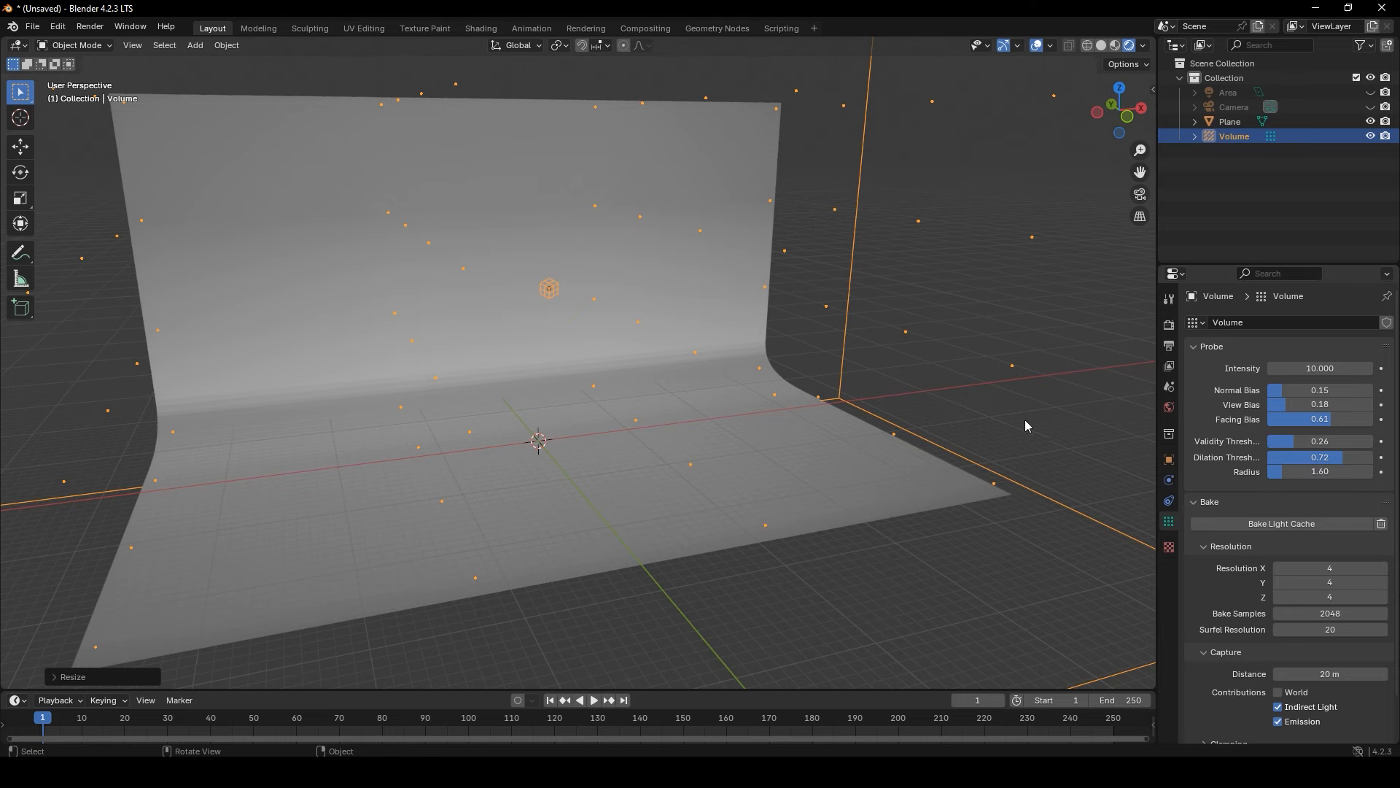
left_click(979, 328)
Unhide the area light in the viewport and set its power to 10000 W
middle_click_drag(738, 369, 718, 324)
left_click(1370, 92)
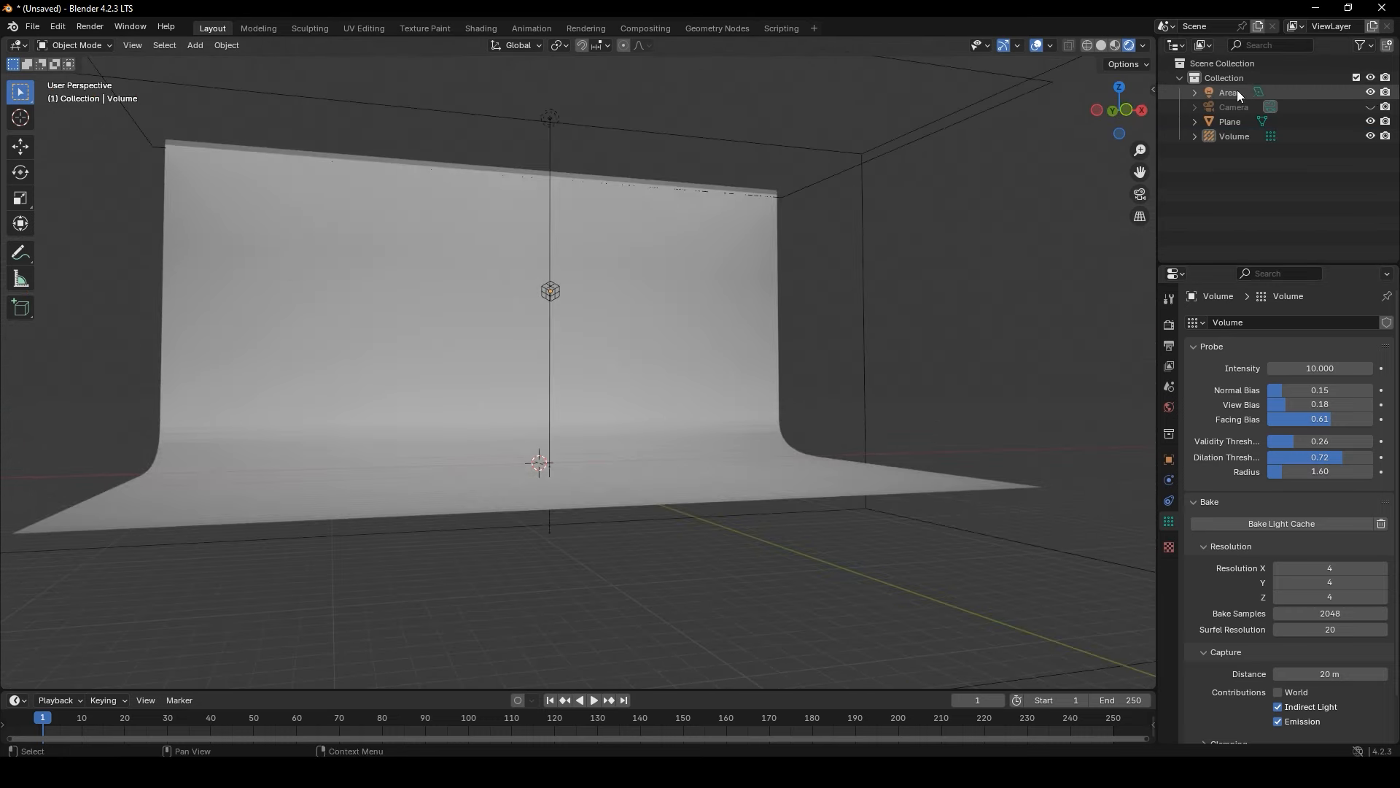
middle_click_drag(745, 234, 791, 244)
scroll(791, 243, "down", 2)
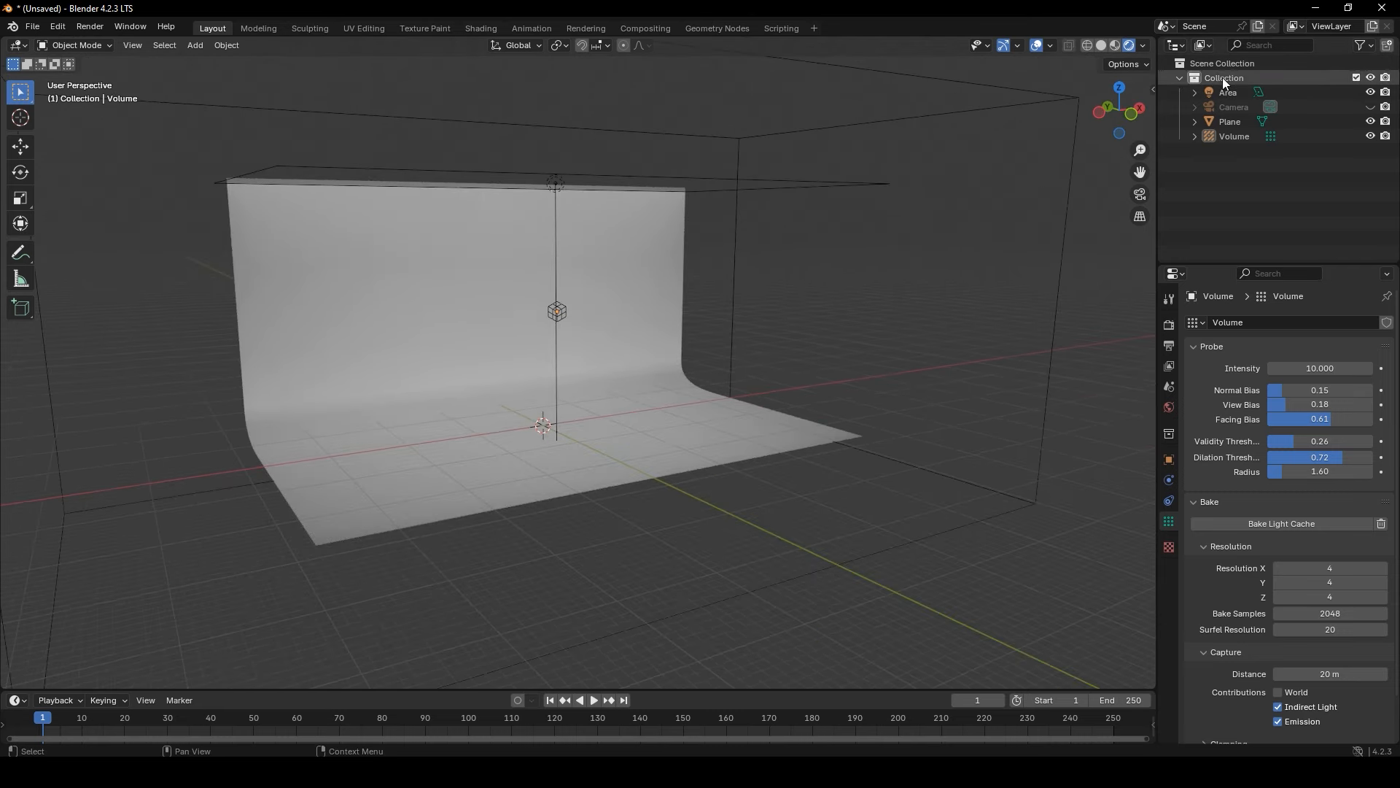
left_click(1223, 92)
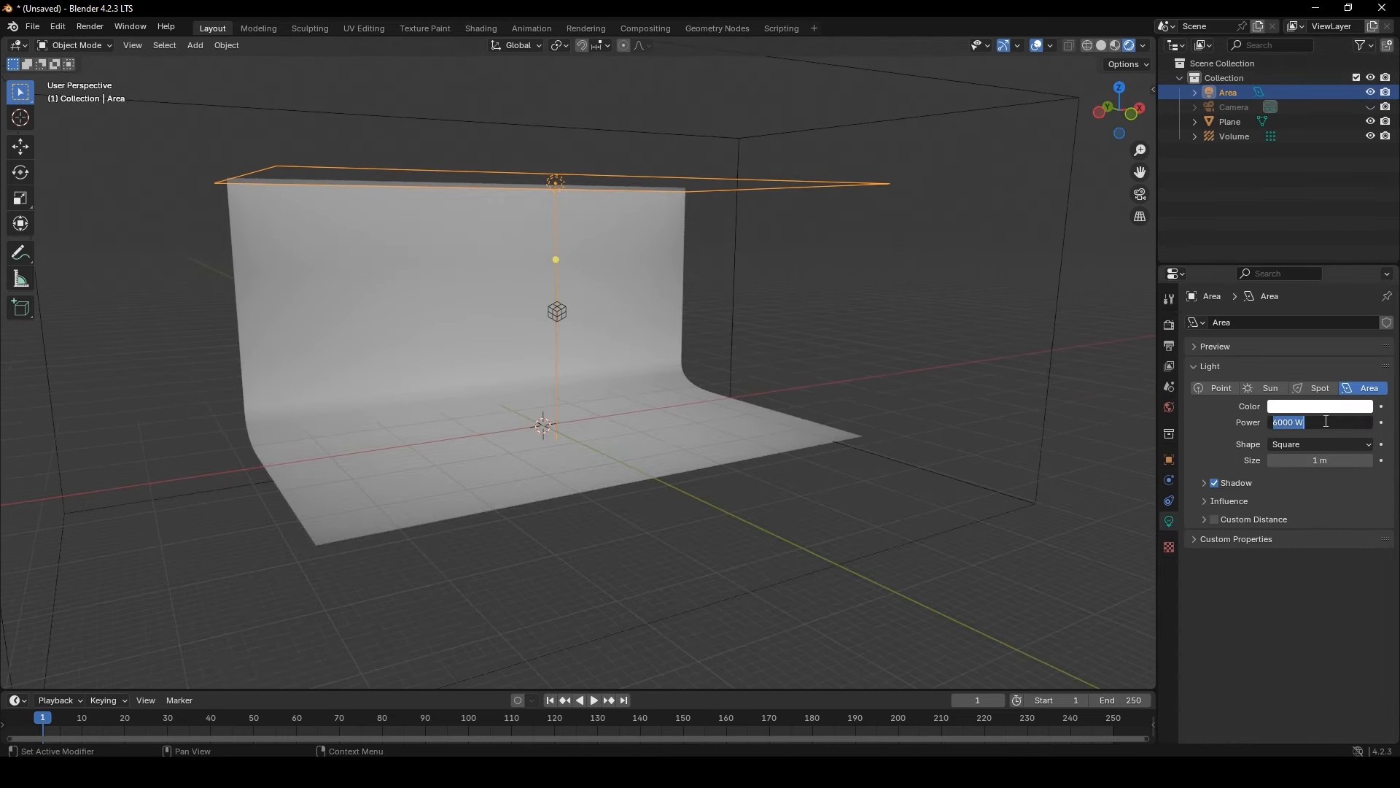
type("10000")
key("Return")
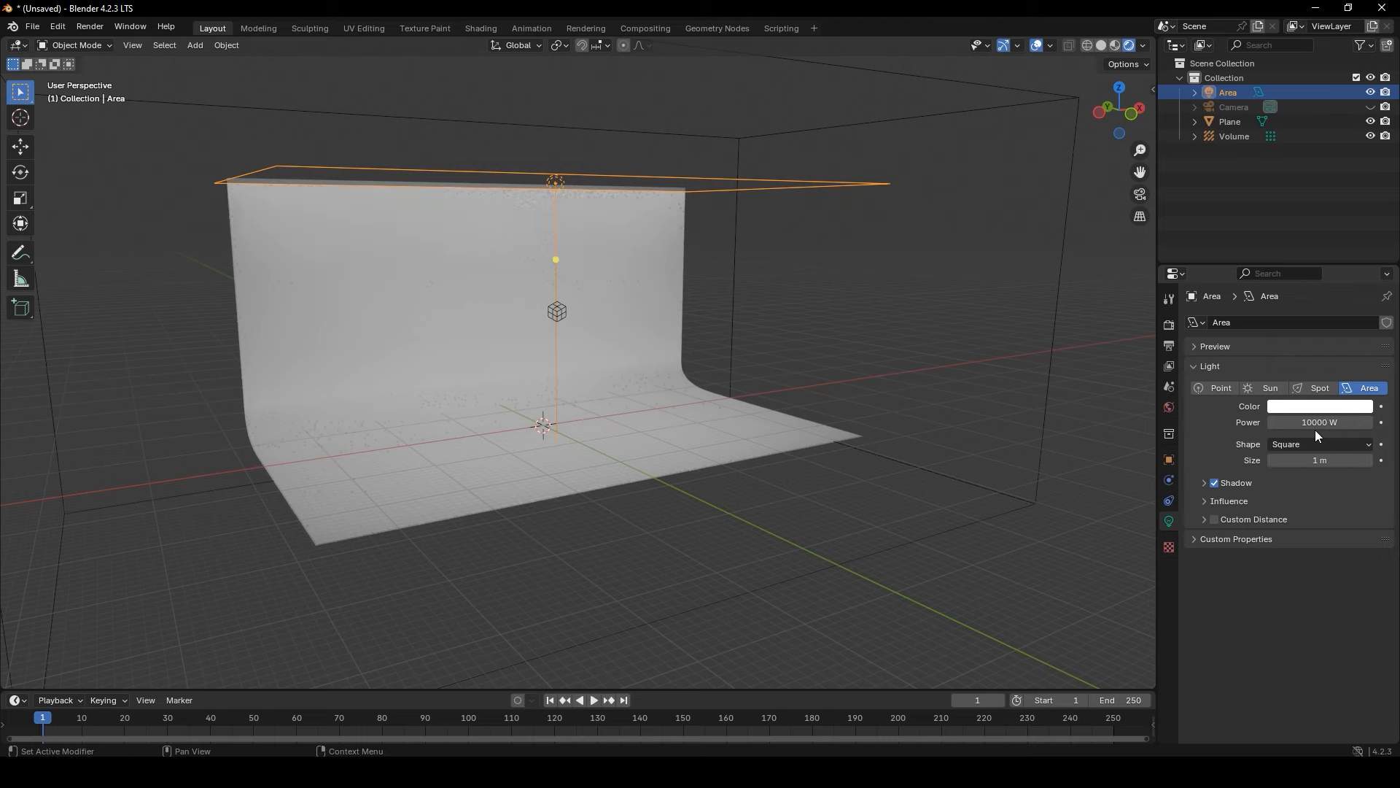
middle_click_drag(776, 378, 740, 371)
left_click(966, 629)
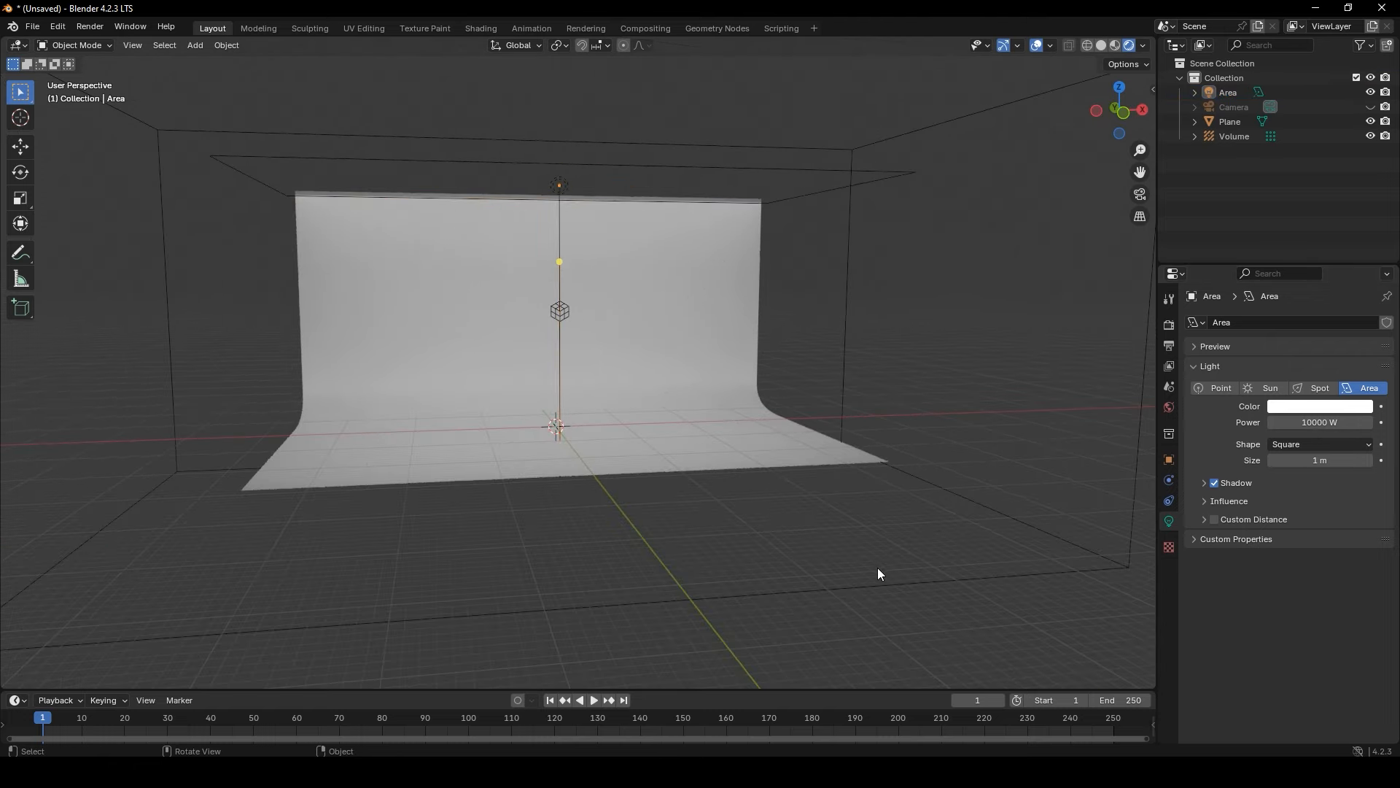
Inspect the lit backdrop from several angles and check its framing through the camera
middle_click_drag(877, 567, 711, 401)
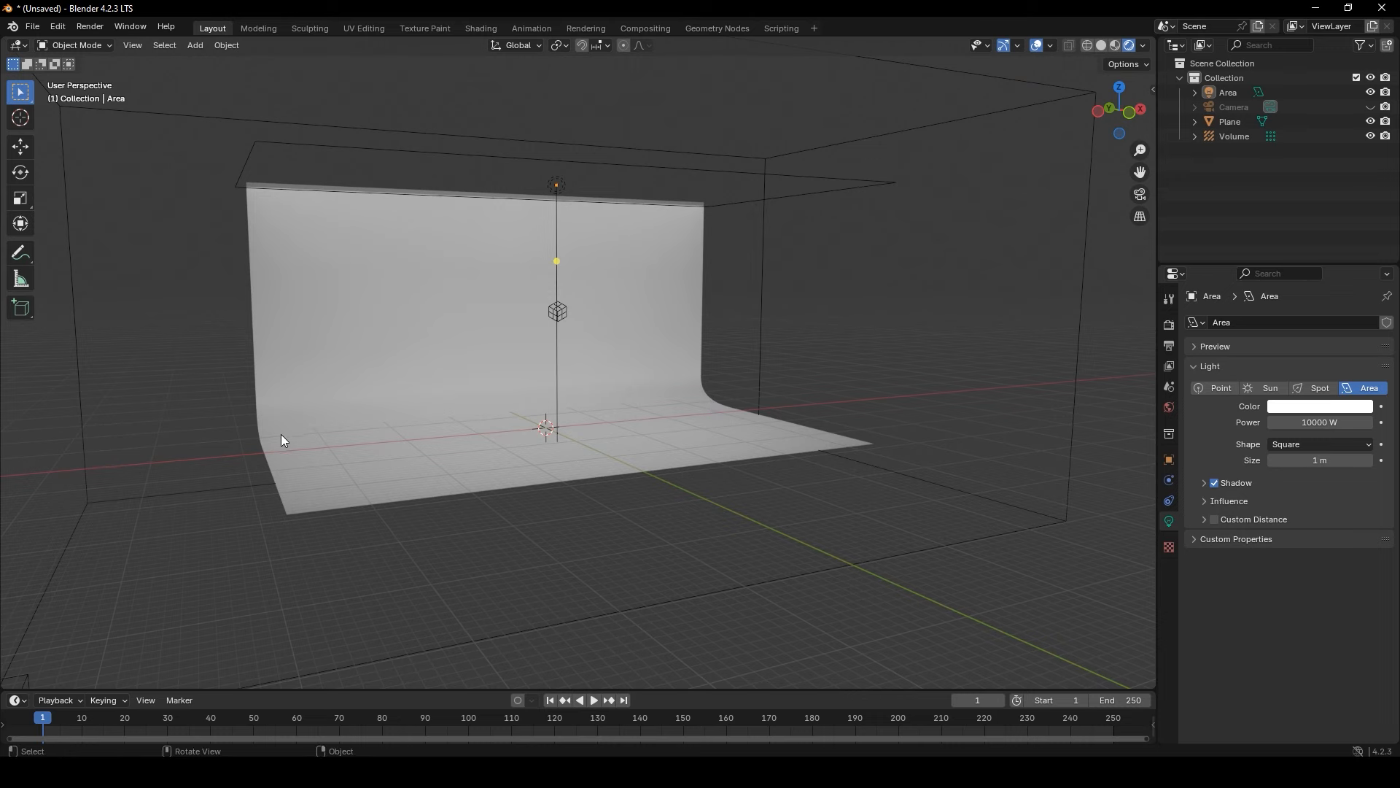
middle_click_drag(409, 415, 494, 435)
left_click(1141, 191)
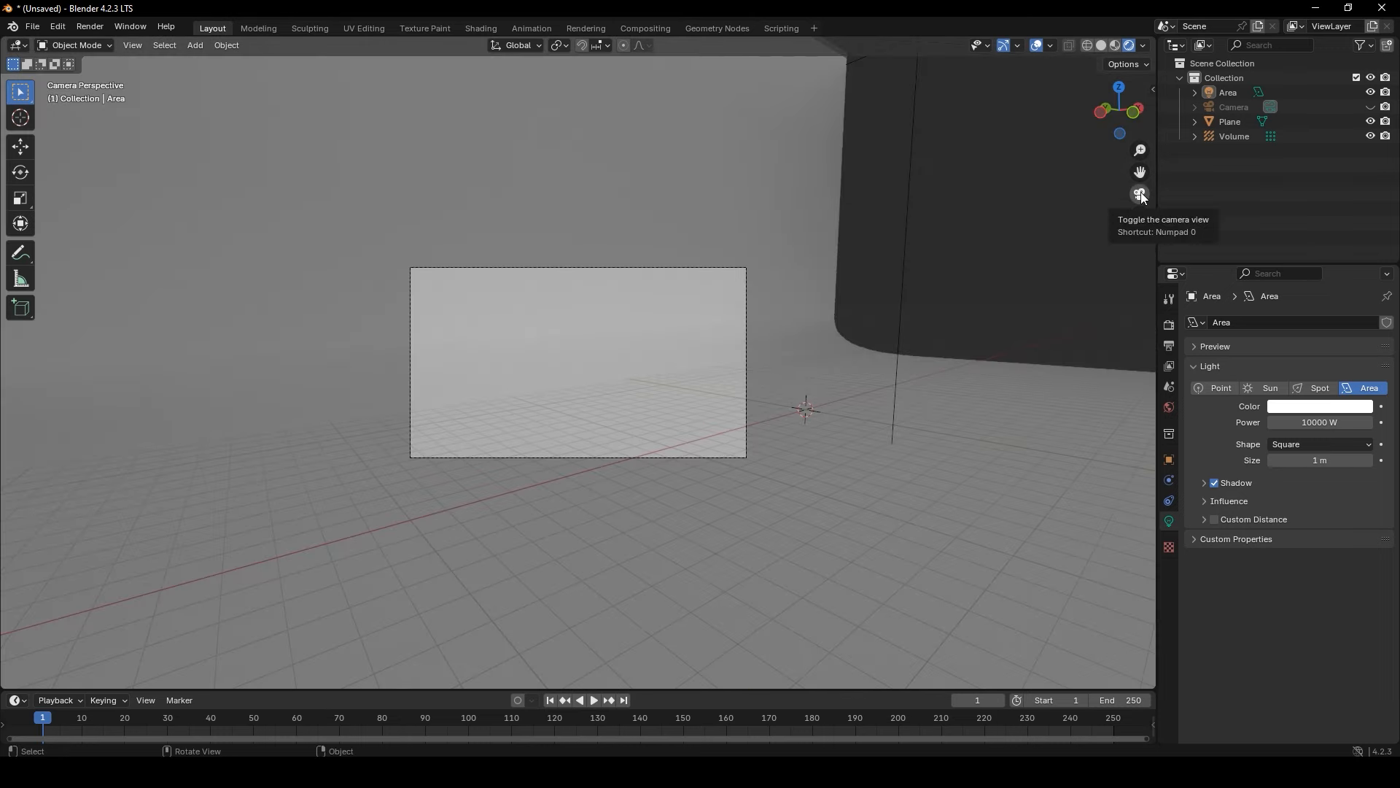
left_click(1141, 191)
mouse_move(635, 352)
middle_mouse_down()
mouse_move(575, 365)
mouse_move(609, 354)
middle_mouse_up()
left_click(1140, 194)
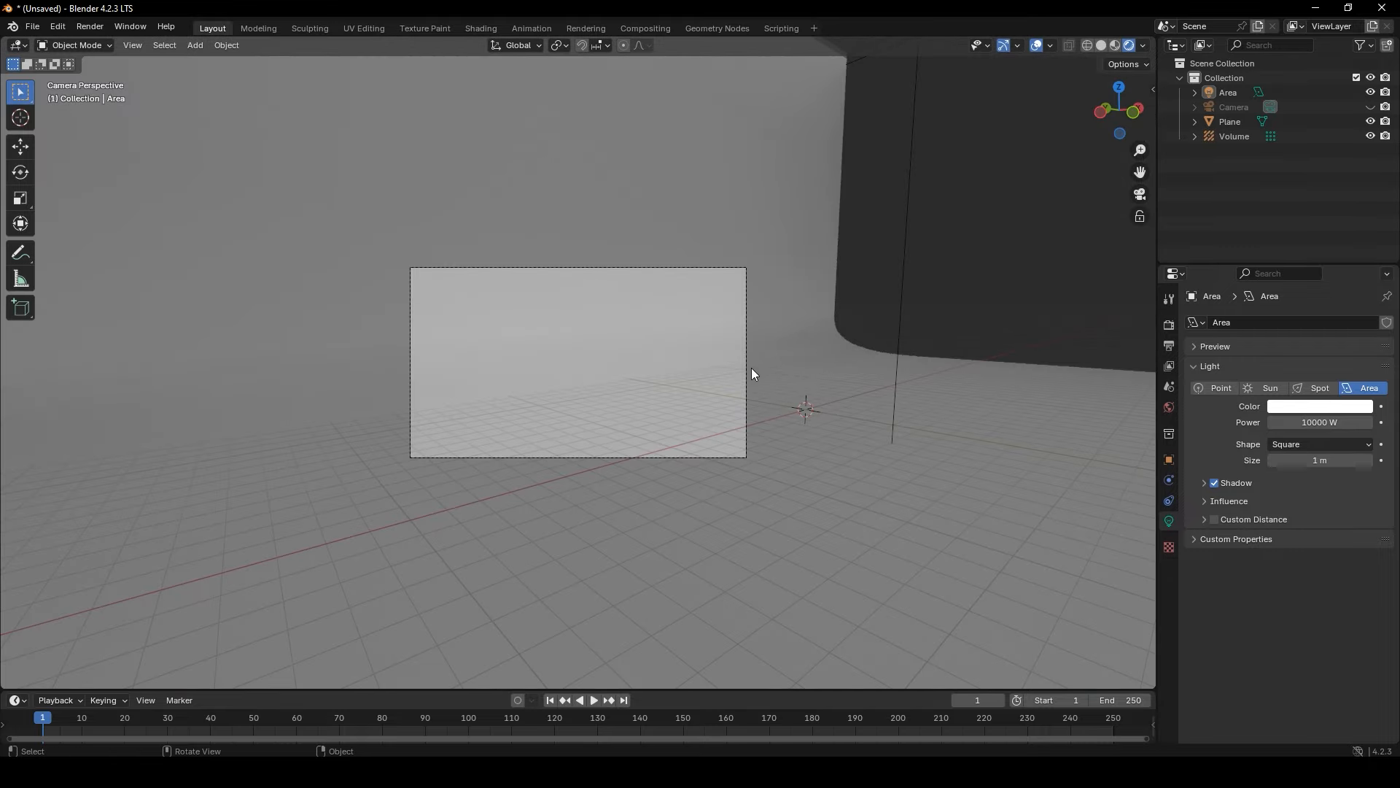
Unhide the camera in the viewport and select it in the scene
left_click(744, 376)
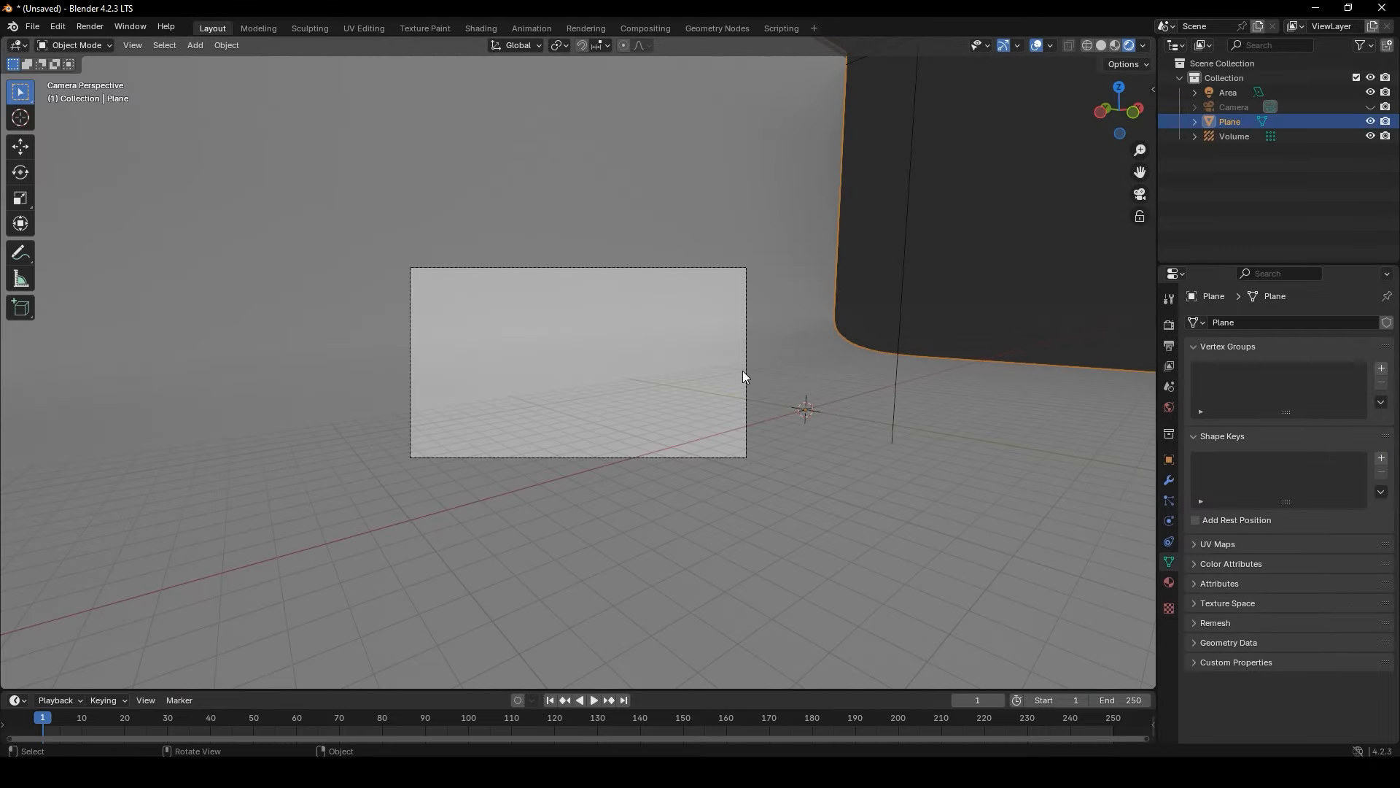
left_click(1228, 107)
middle_click_drag(929, 316, 951, 321)
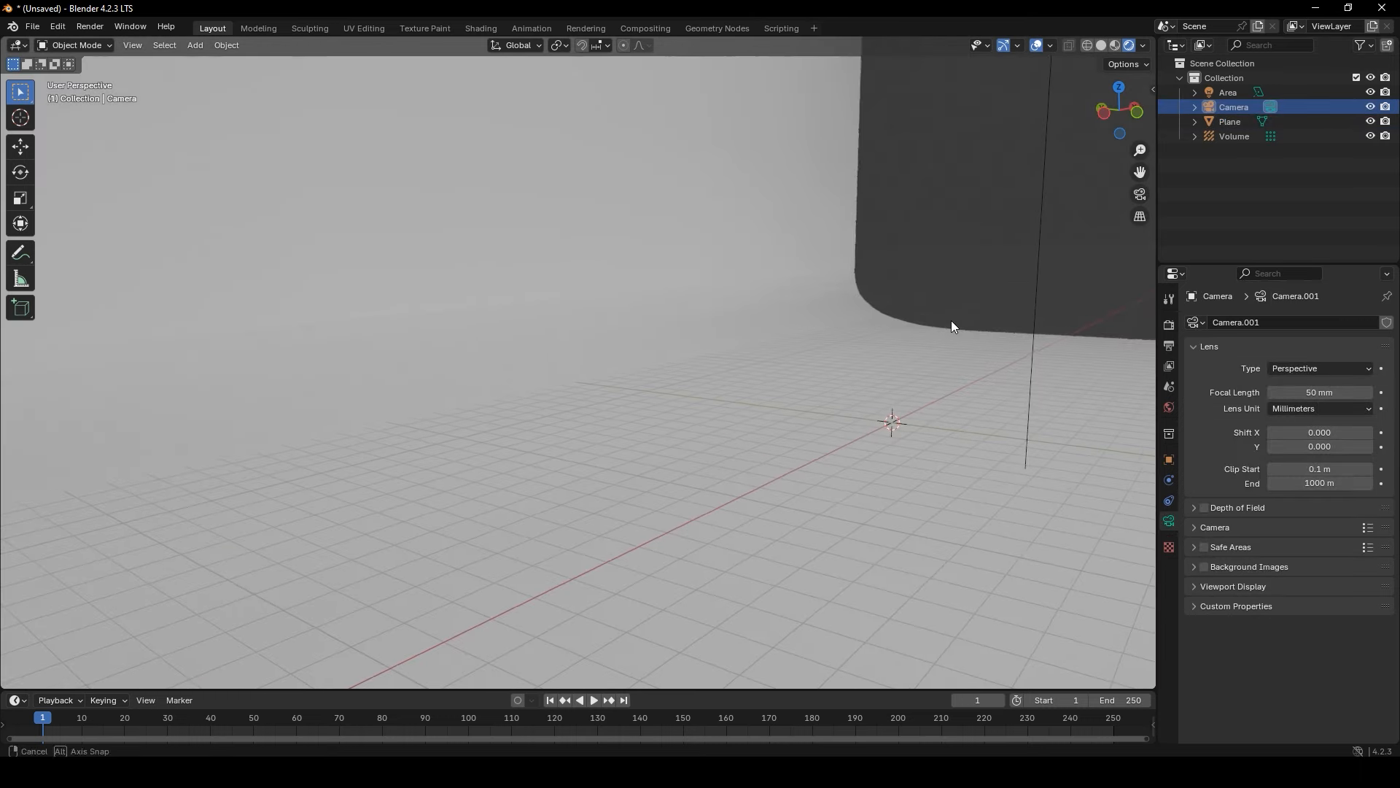
right_click(949, 321)
scroll(1017, 223, "down", 4)
middle_click_drag(995, 255, 979, 257)
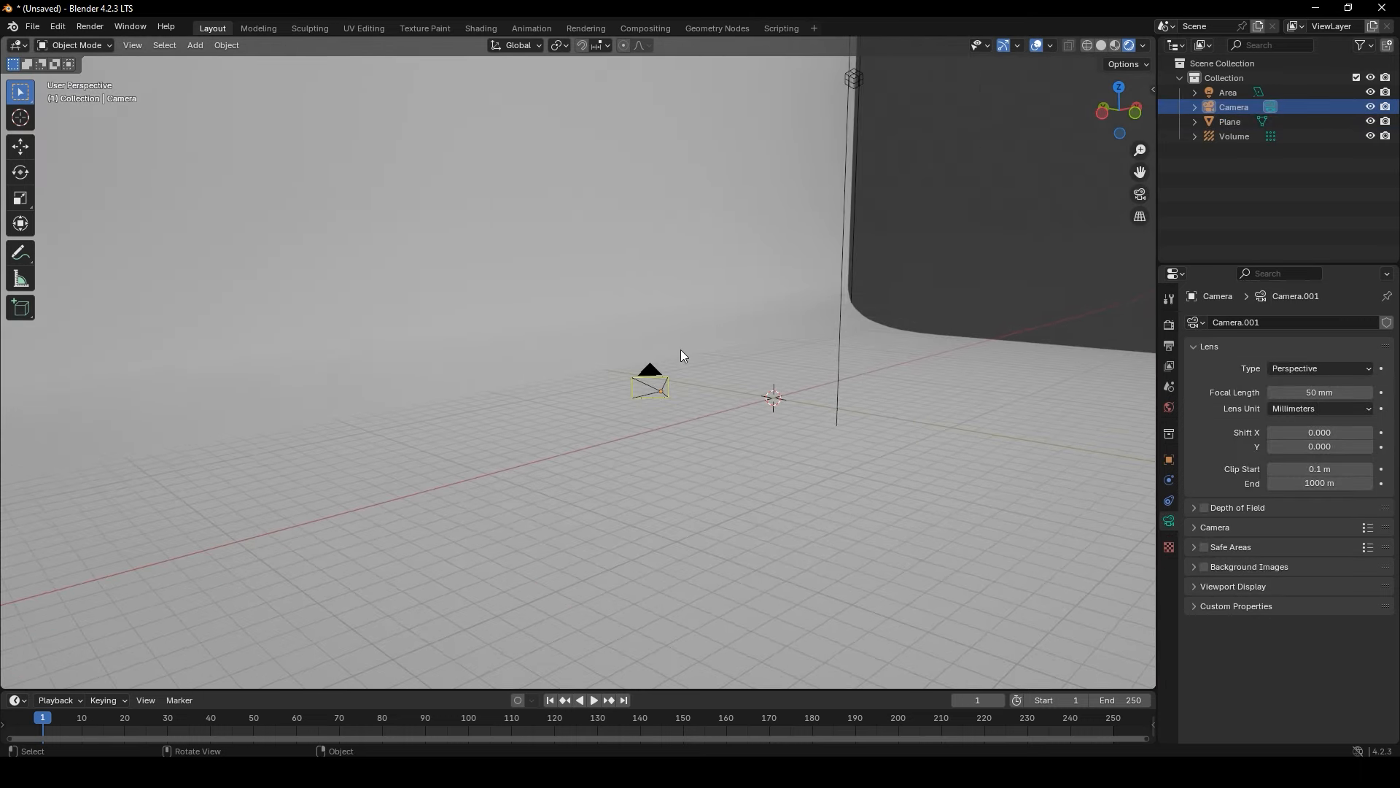
scroll(682, 351, "up", 2)
left_click(718, 399)
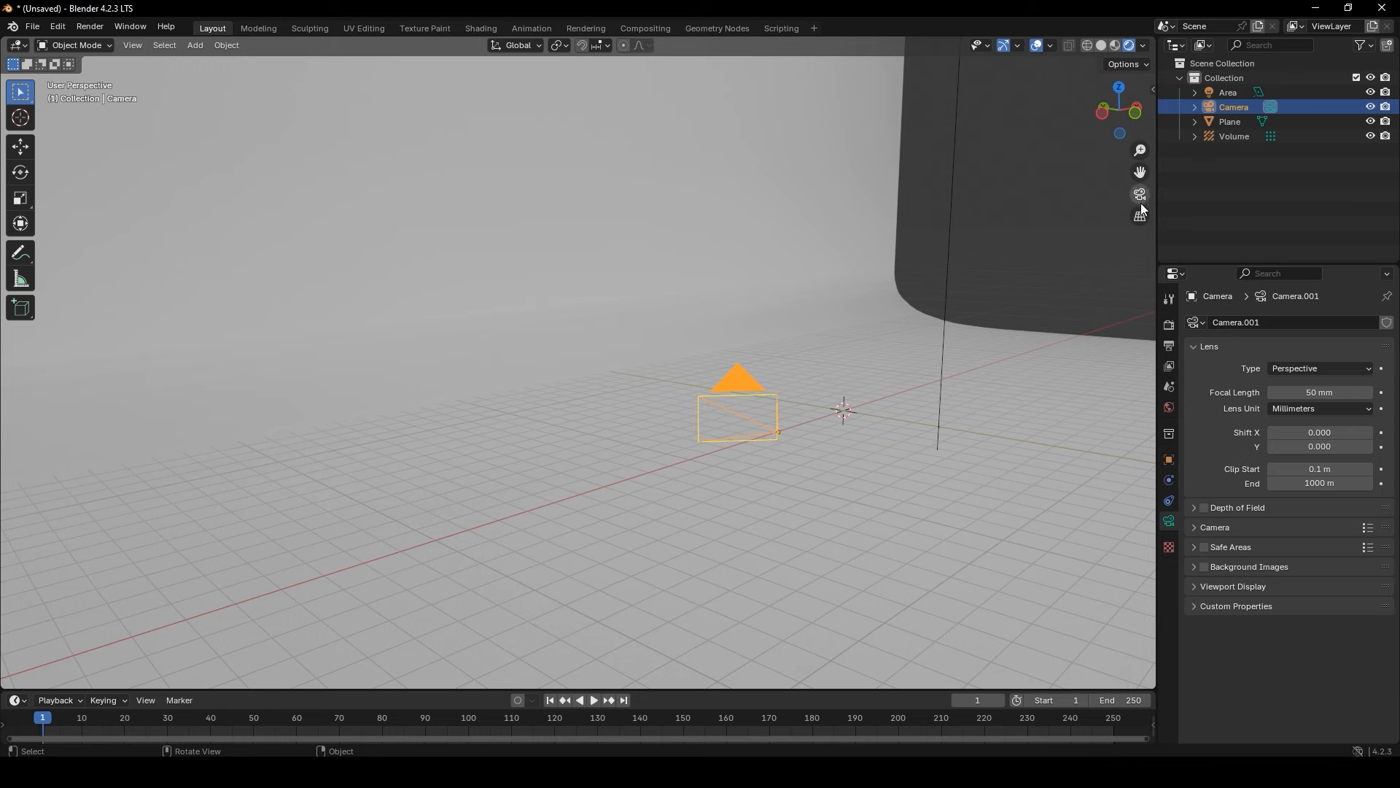
Look through the camera and move it back along its local Z axis by about 21 m
key("KP_0")
key("g")
key("z")
key("z")
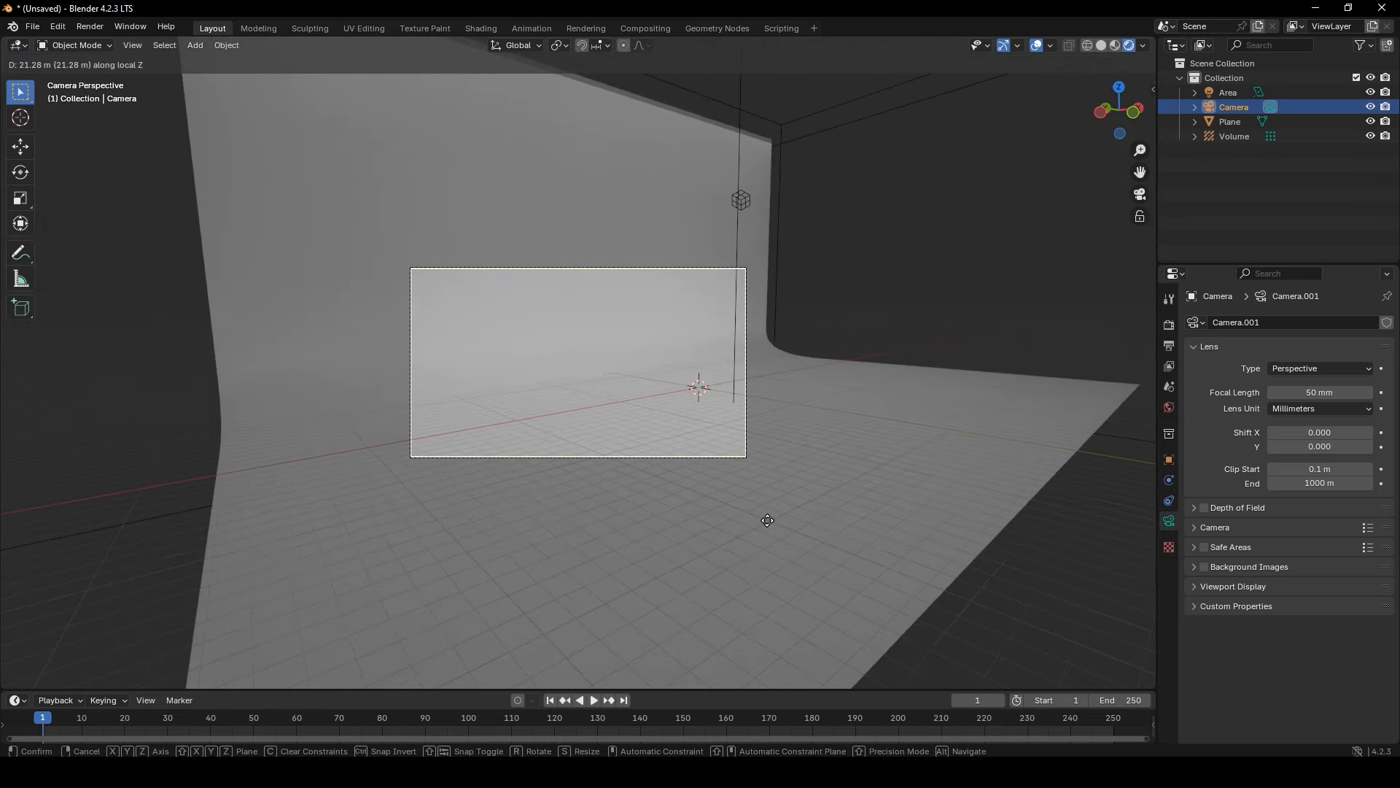
left_click(767, 534)
left_click(931, 563)
Add a Subdivision Surface modifier to the backdrop plane with viewport and render levels of 3
middle_click_drag(918, 465, 481, 416)
scroll(880, 471, "down", 3)
left_click(418, 398)
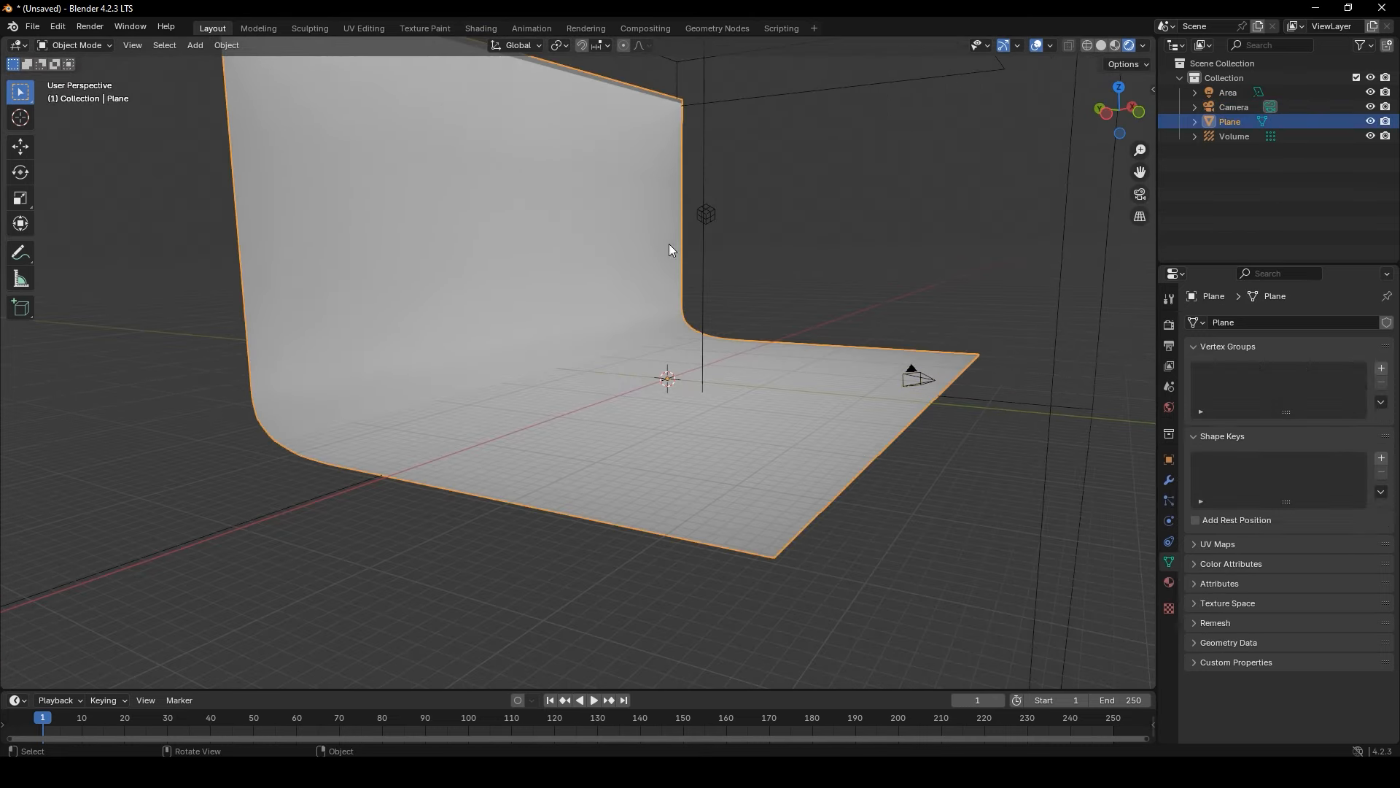
left_click(1168, 482)
left_click(1241, 325)
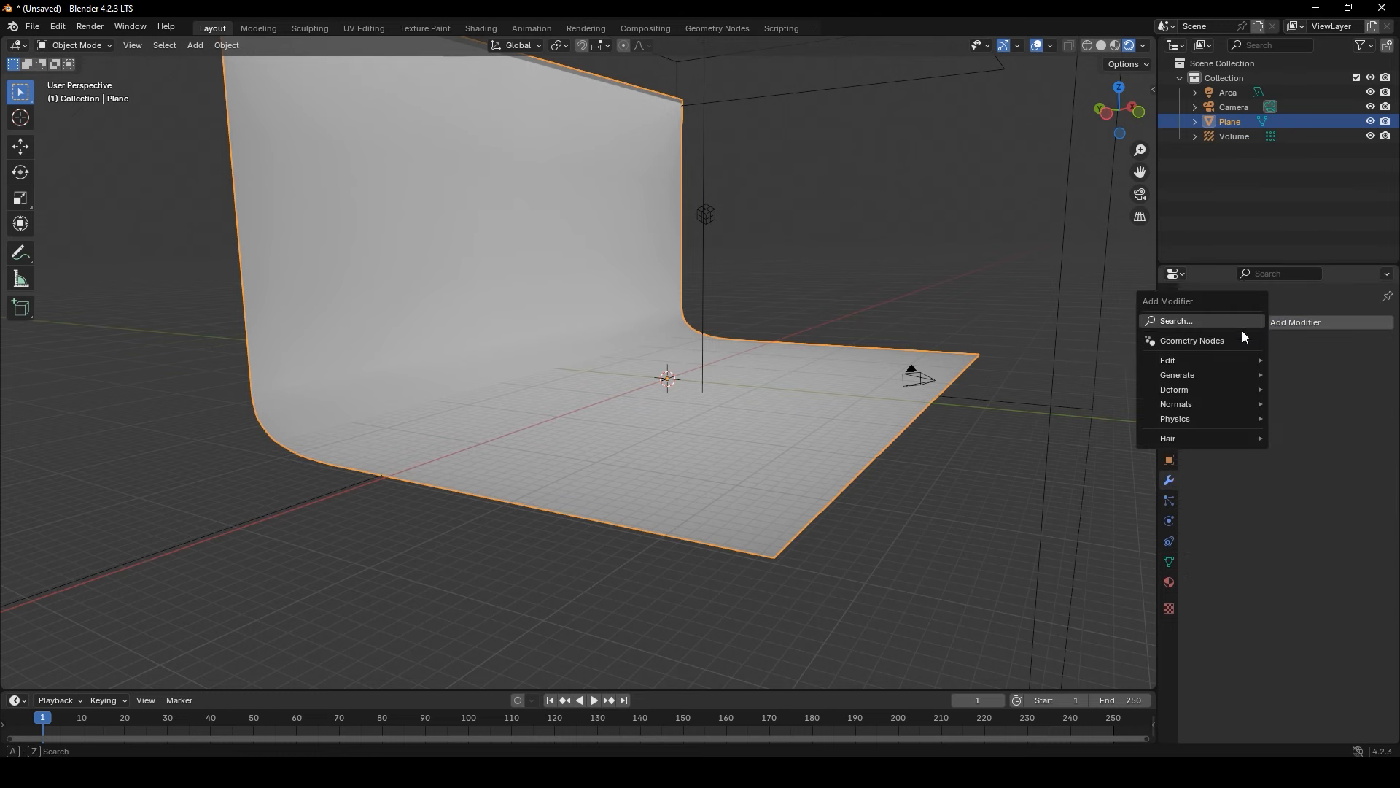
left_click(1216, 322)
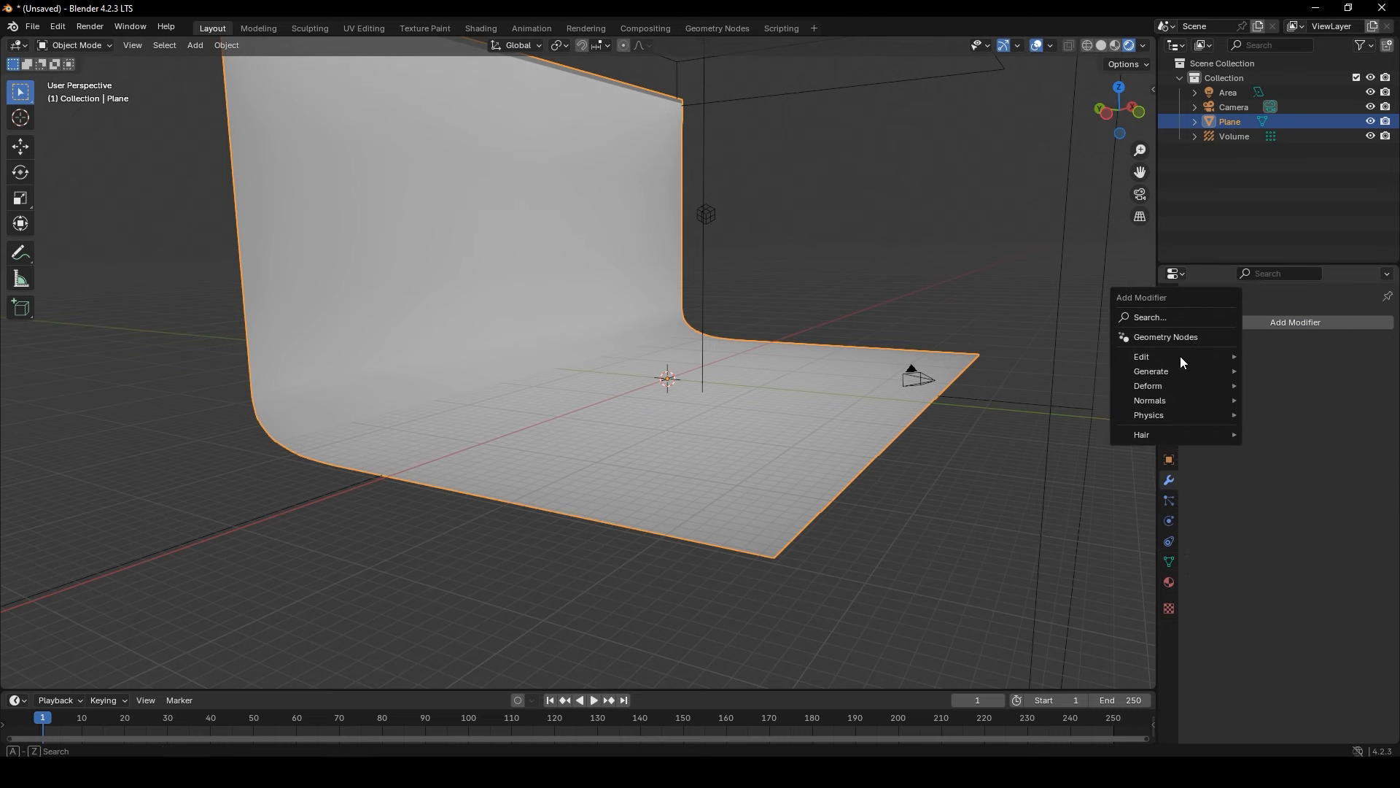
mouse_move(1117, 376)
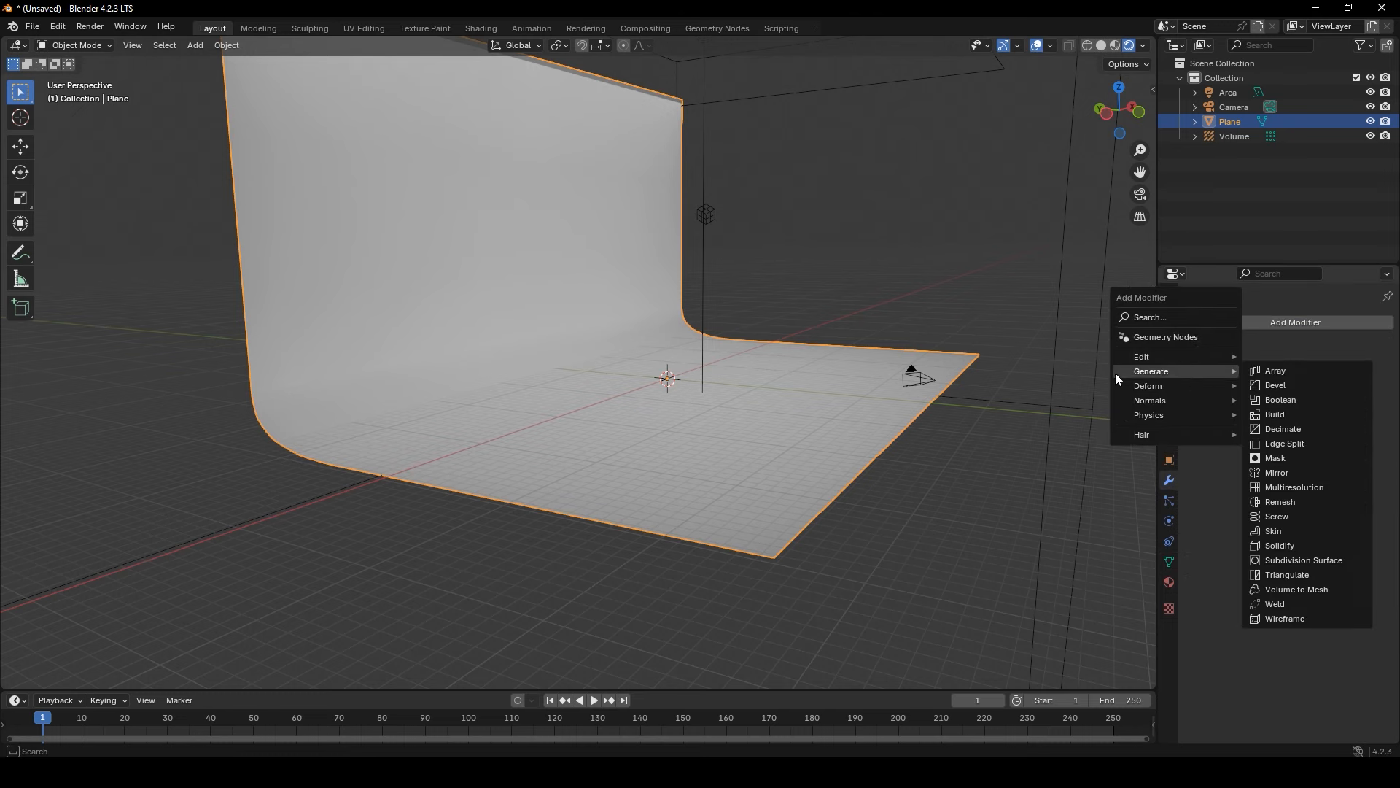
left_click(1270, 560)
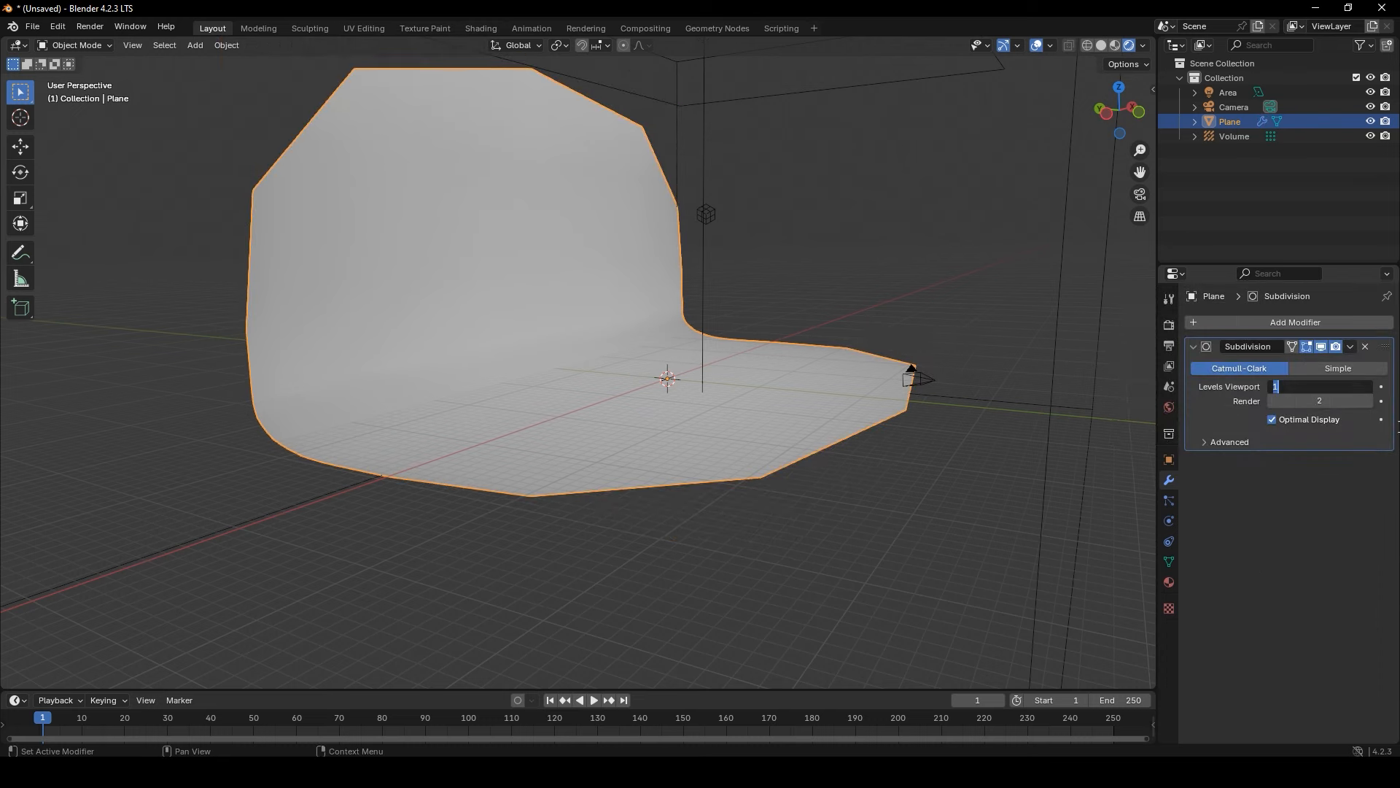
type("3")
key("Return")
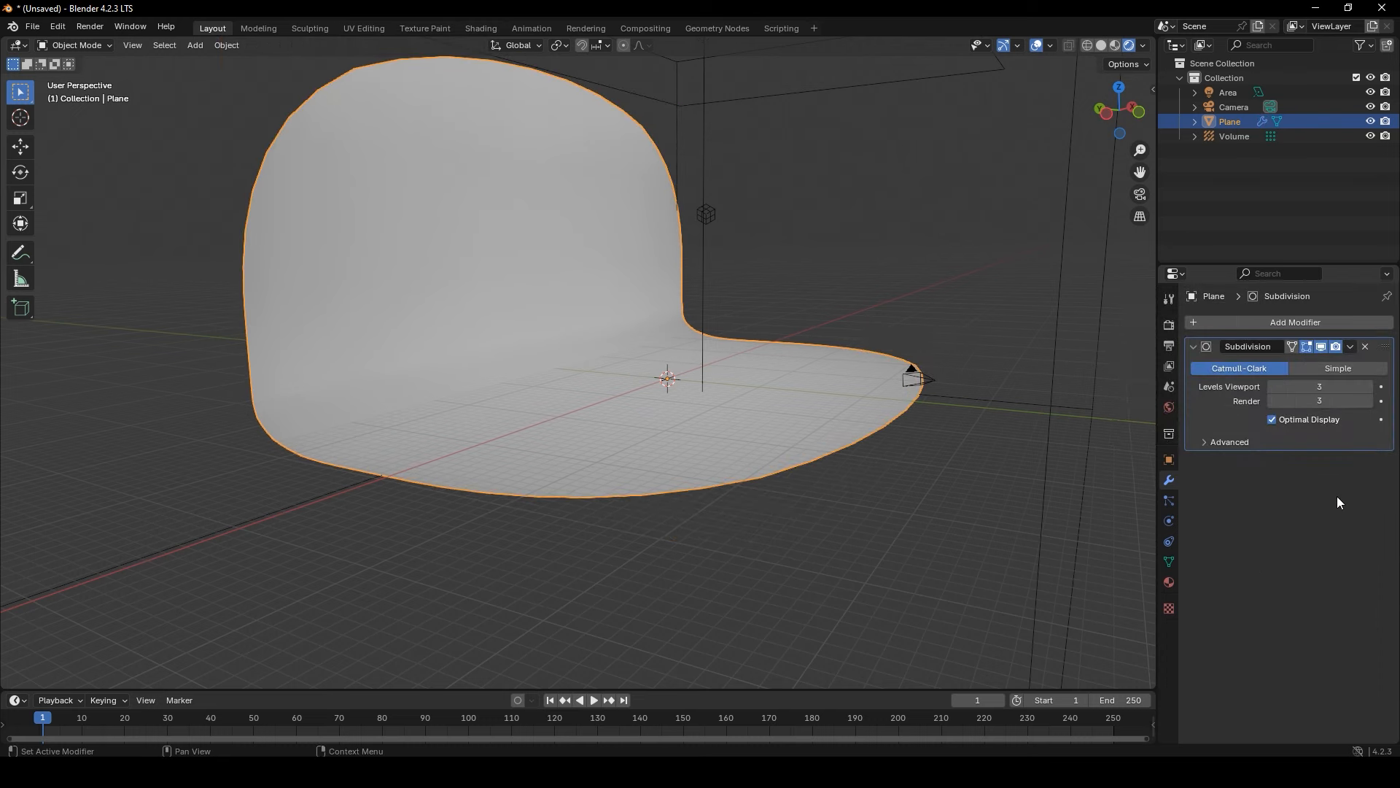
Add a vertical loop cut close to each side edge of the backdrop to sharpen its rounded corners
middle_click_drag(795, 354, 657, 214)
key("Tab")
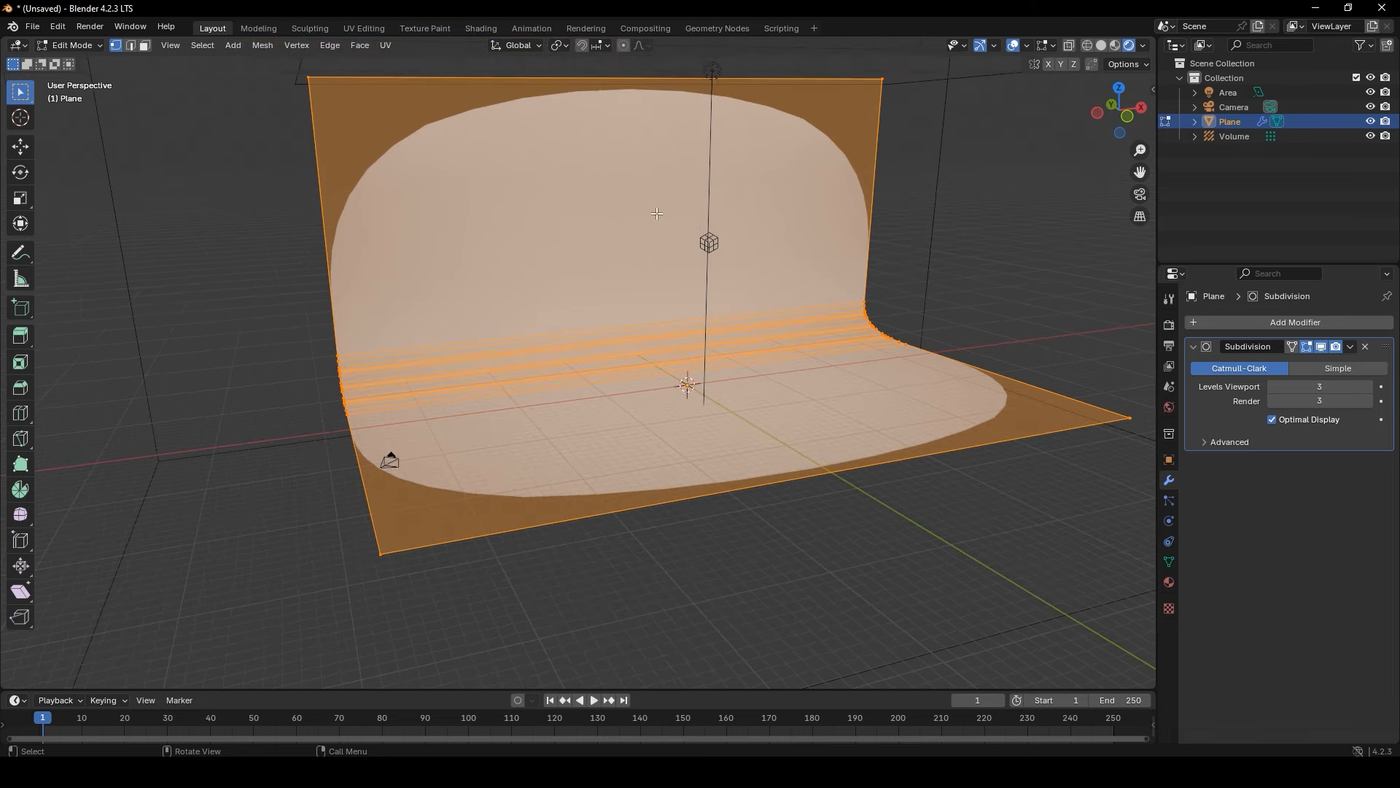
key("ctrl+r")
left_click(654, 88)
left_click(899, 89)
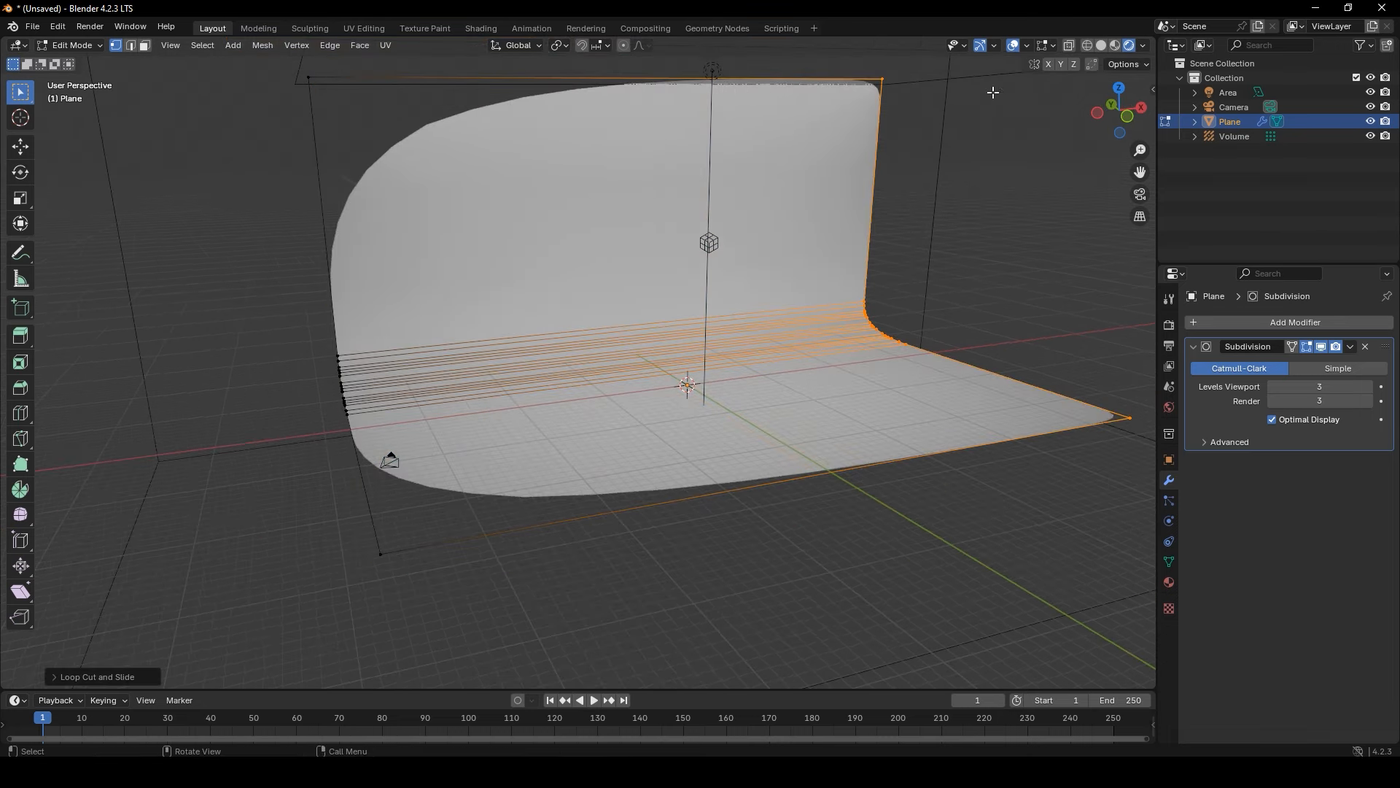
key("ctrl+r")
left_click(667, 89)
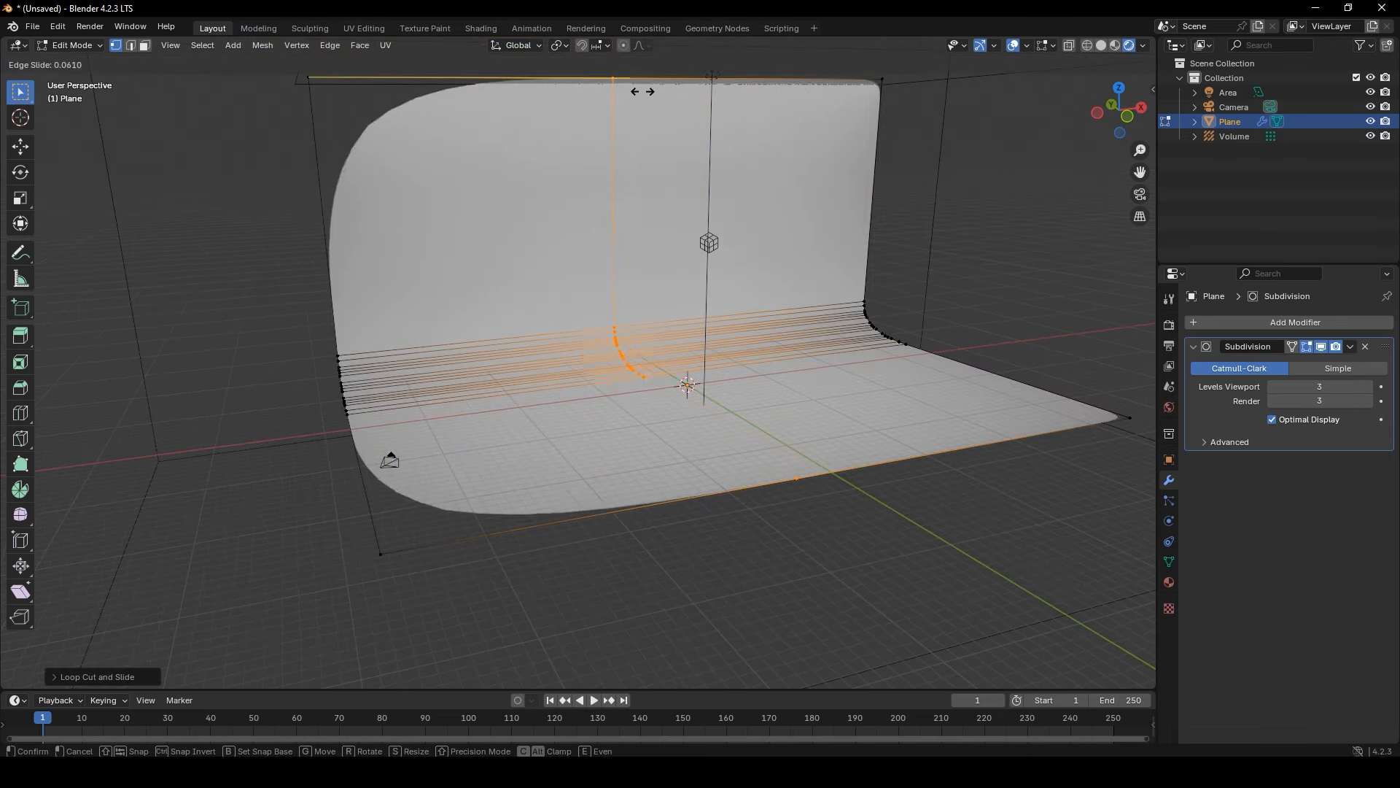
left_click(350, 140)
key("Tab")
scroll(589, 356, "up", 3)
scroll(590, 356, "down", 5)
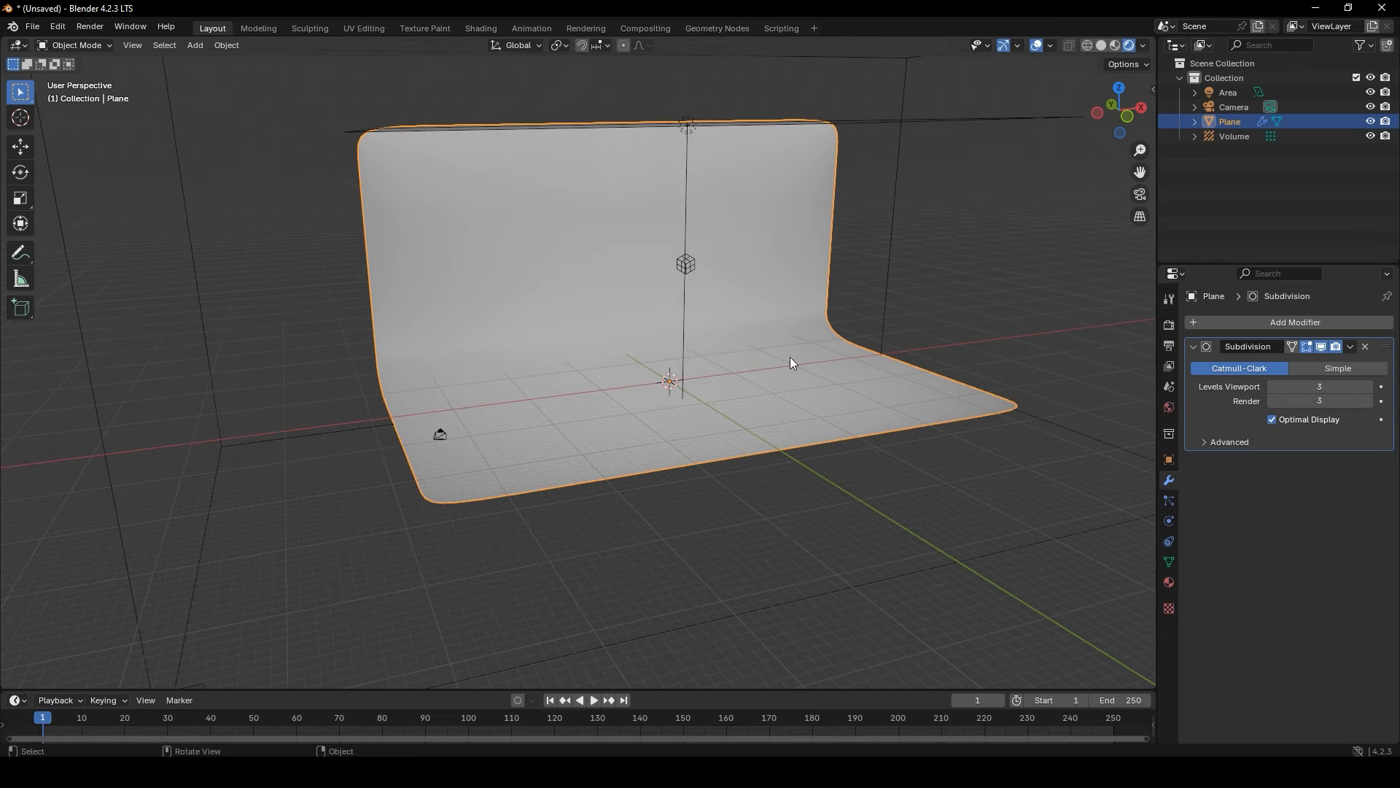
Add a Solidify modifier to the backdrop with a thickness of 0.02 m
left_click(1253, 323)
mouse_move(1228, 326)
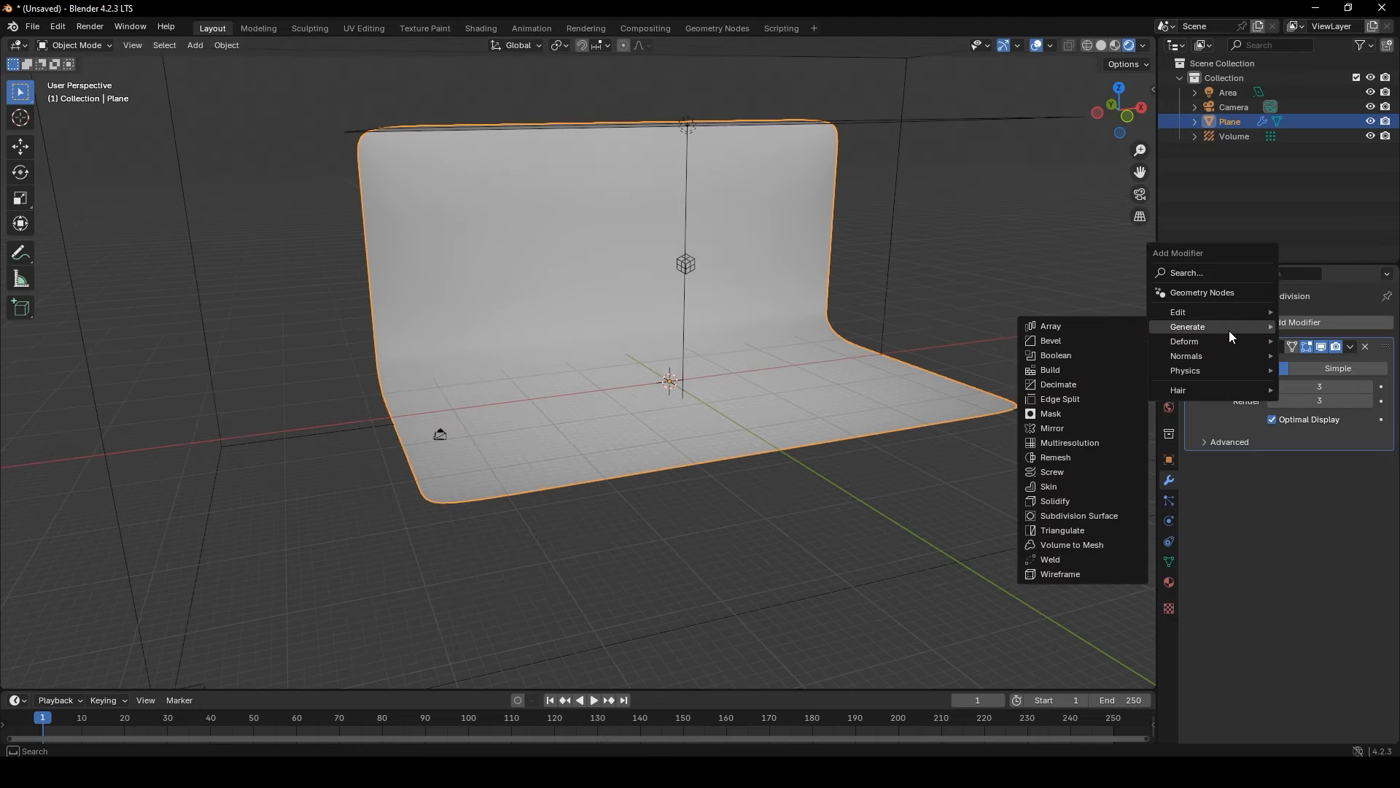
left_click(1055, 502)
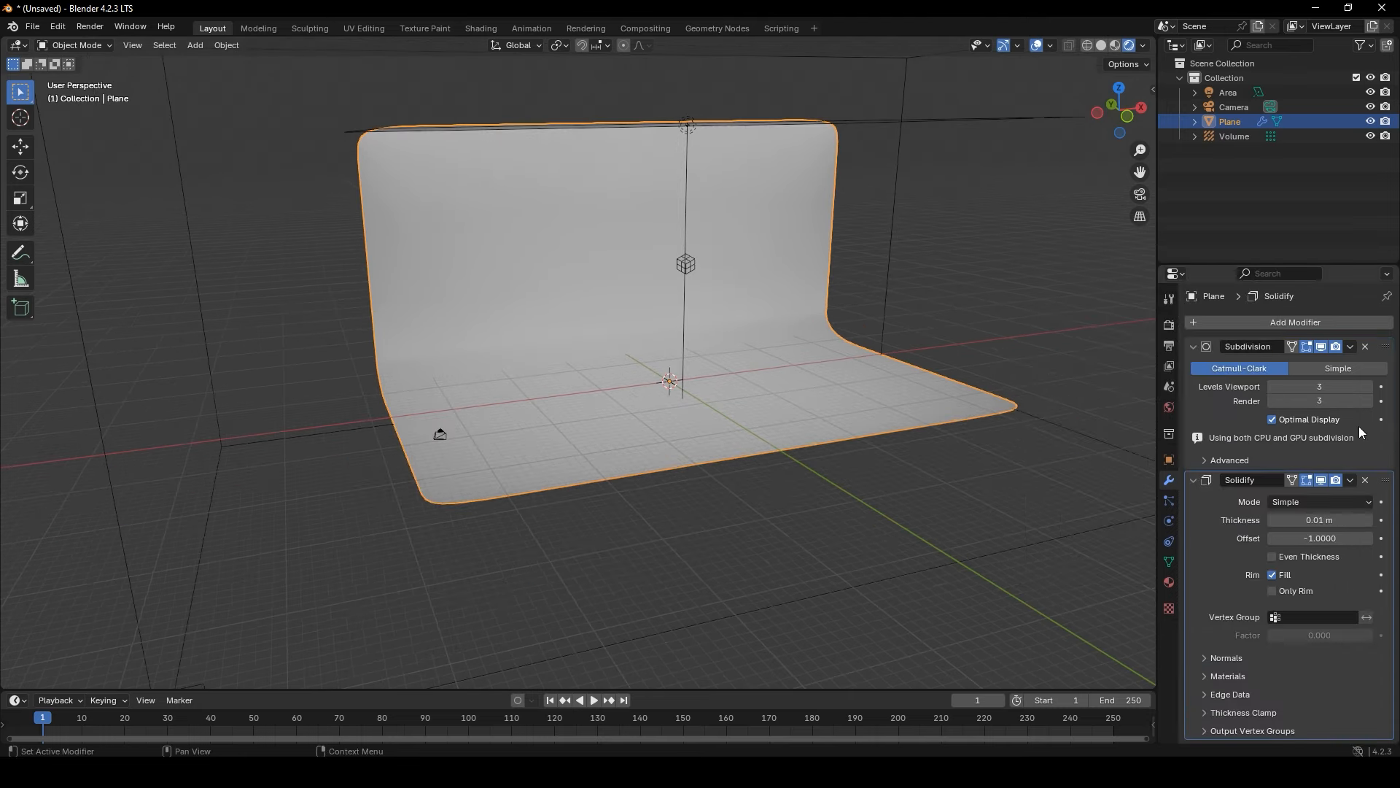
left_click(1368, 520)
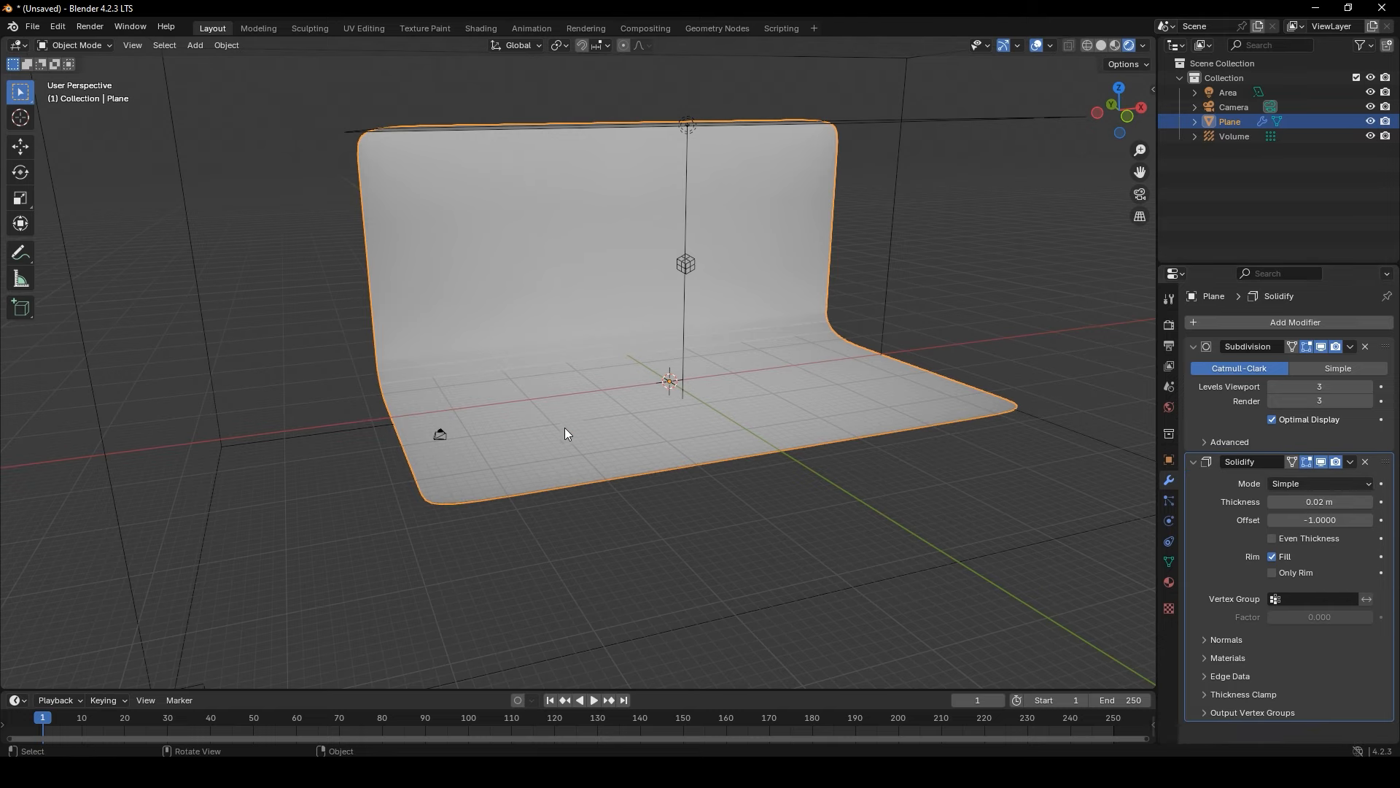
middle_click_drag(565, 428, 1031, 550)
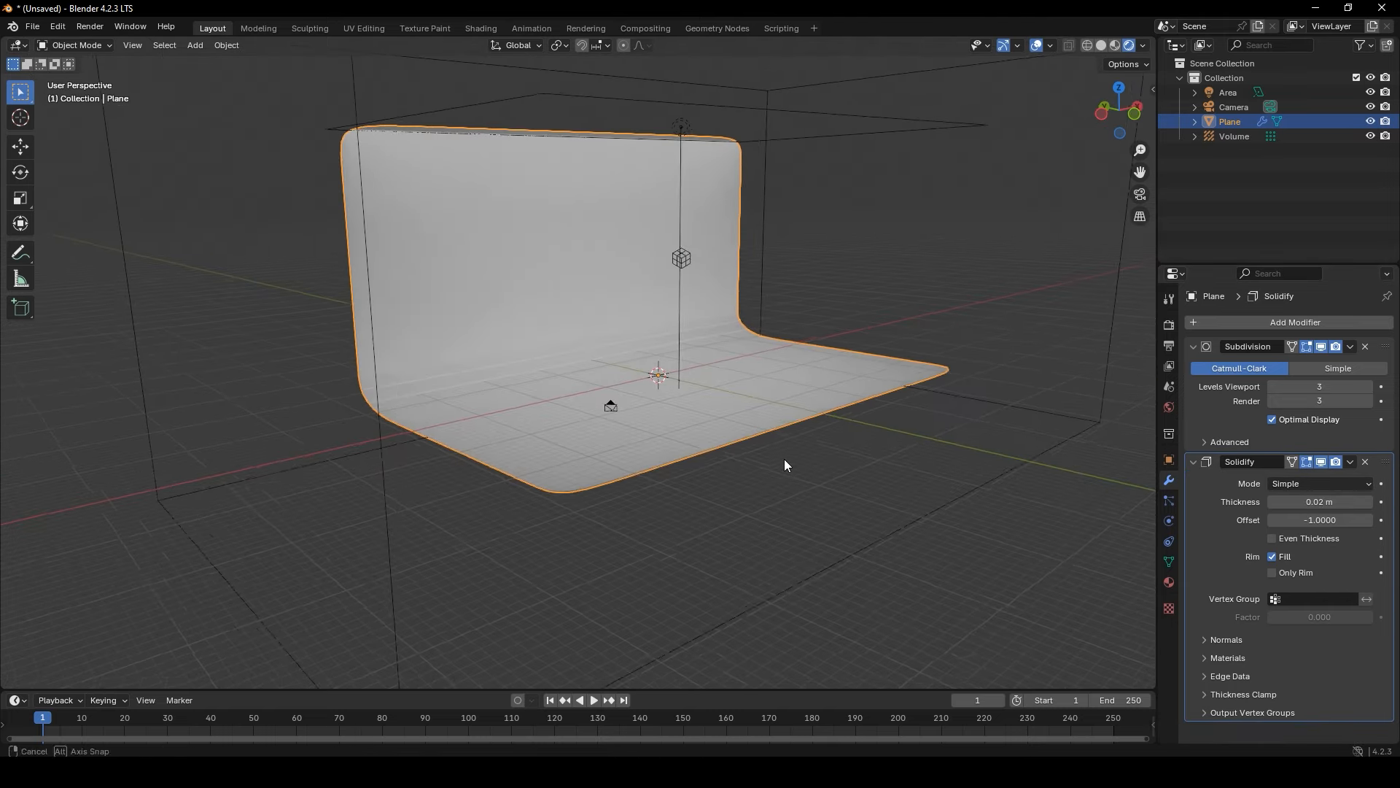
Examine the thickened backdrop up close, inspecting the surface and side edges around its curved bend
middle_click_drag(785, 462, 913, 260)
key("Tab")
key("Tab")
left_click(950, 235)
scroll(661, 260, "up", 5)
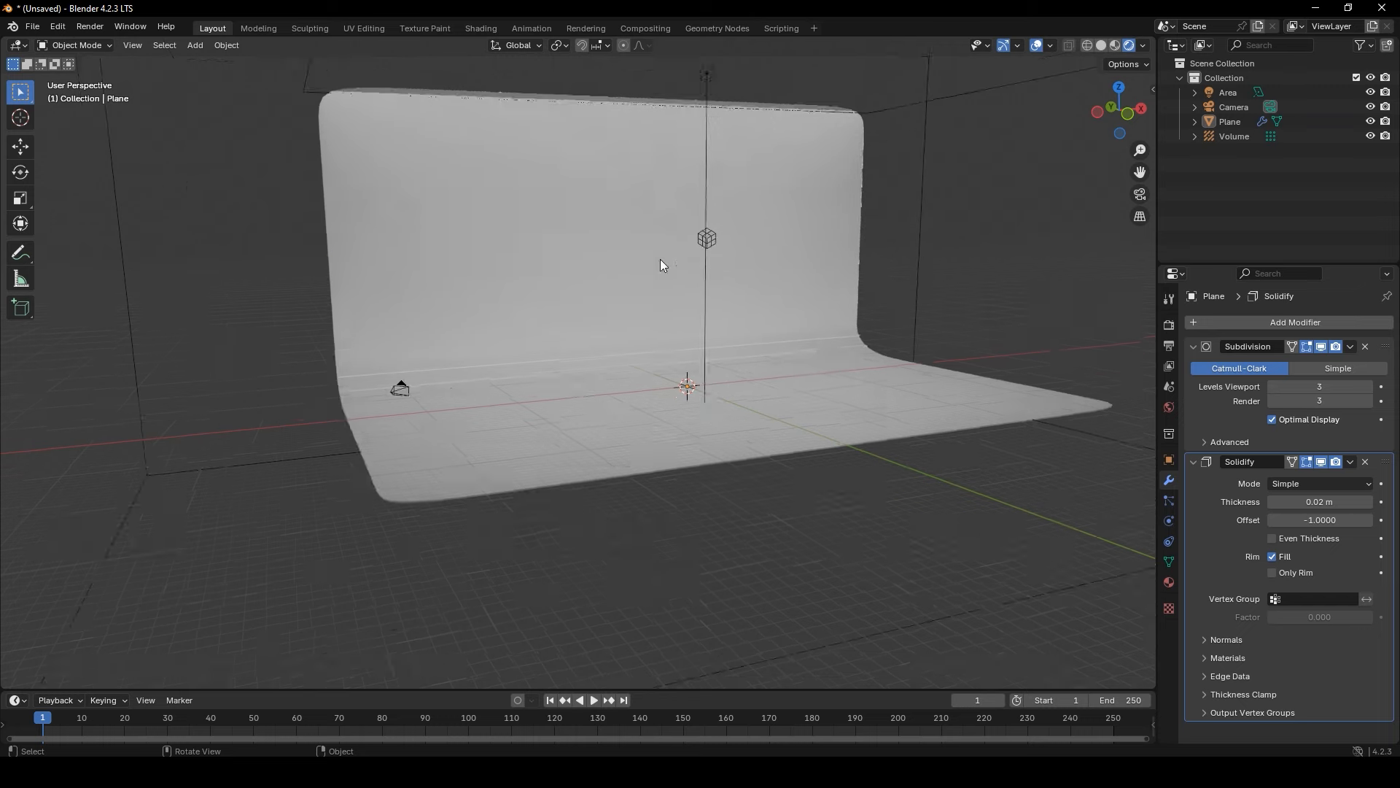
scroll(667, 273, "up", 5)
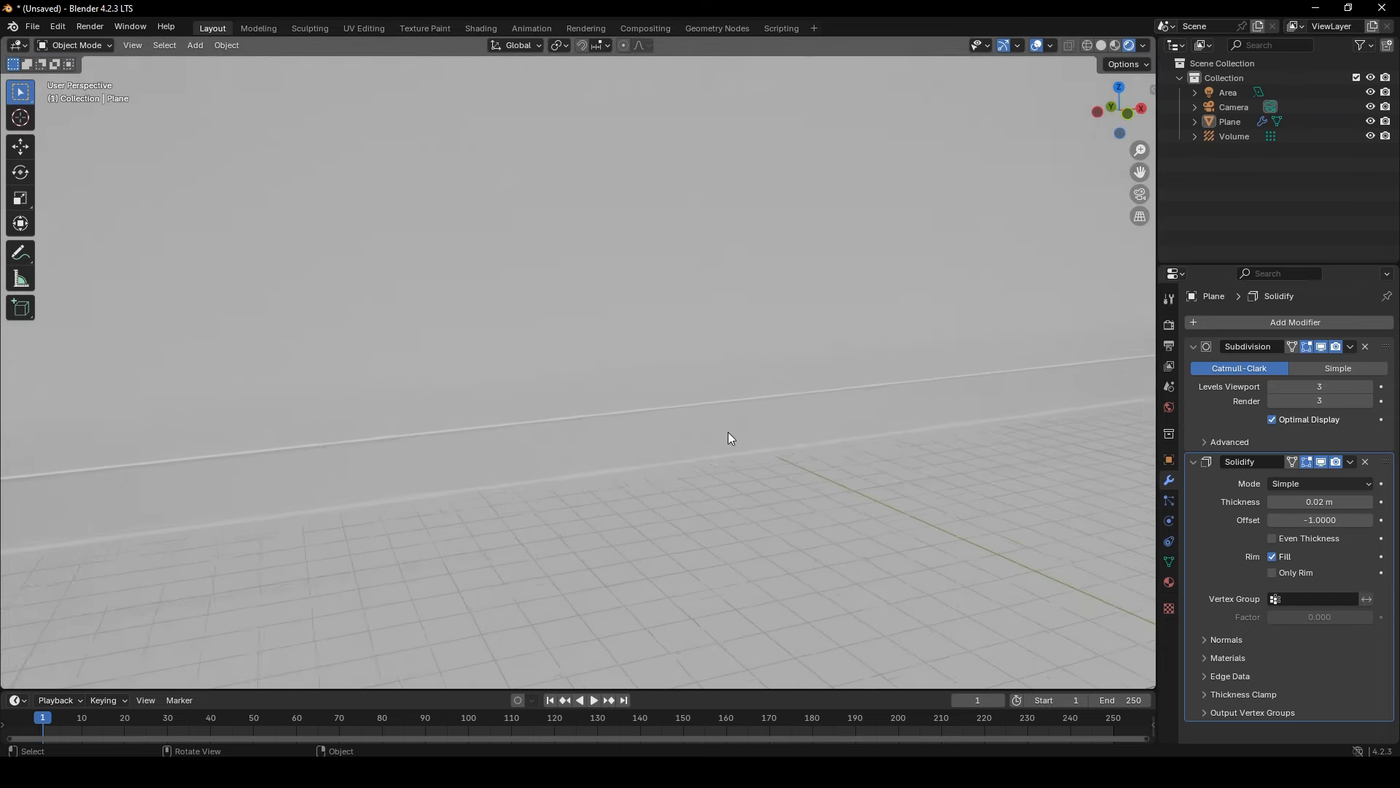
middle_click_drag(694, 446, 759, 378, "shift")
scroll(588, 378, "down", 6)
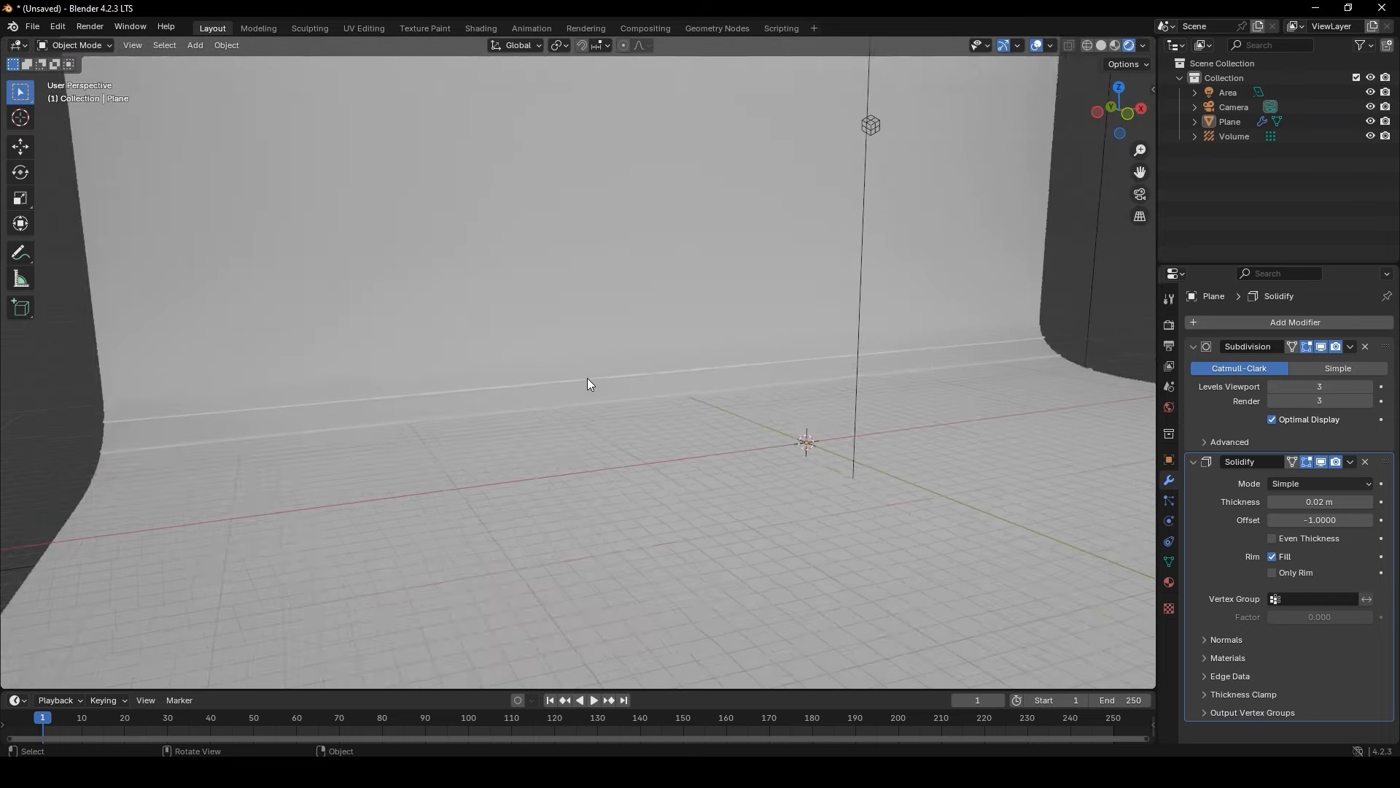
middle_click_drag(528, 357, 641, 366)
middle_click_drag(303, 484, 319, 483)
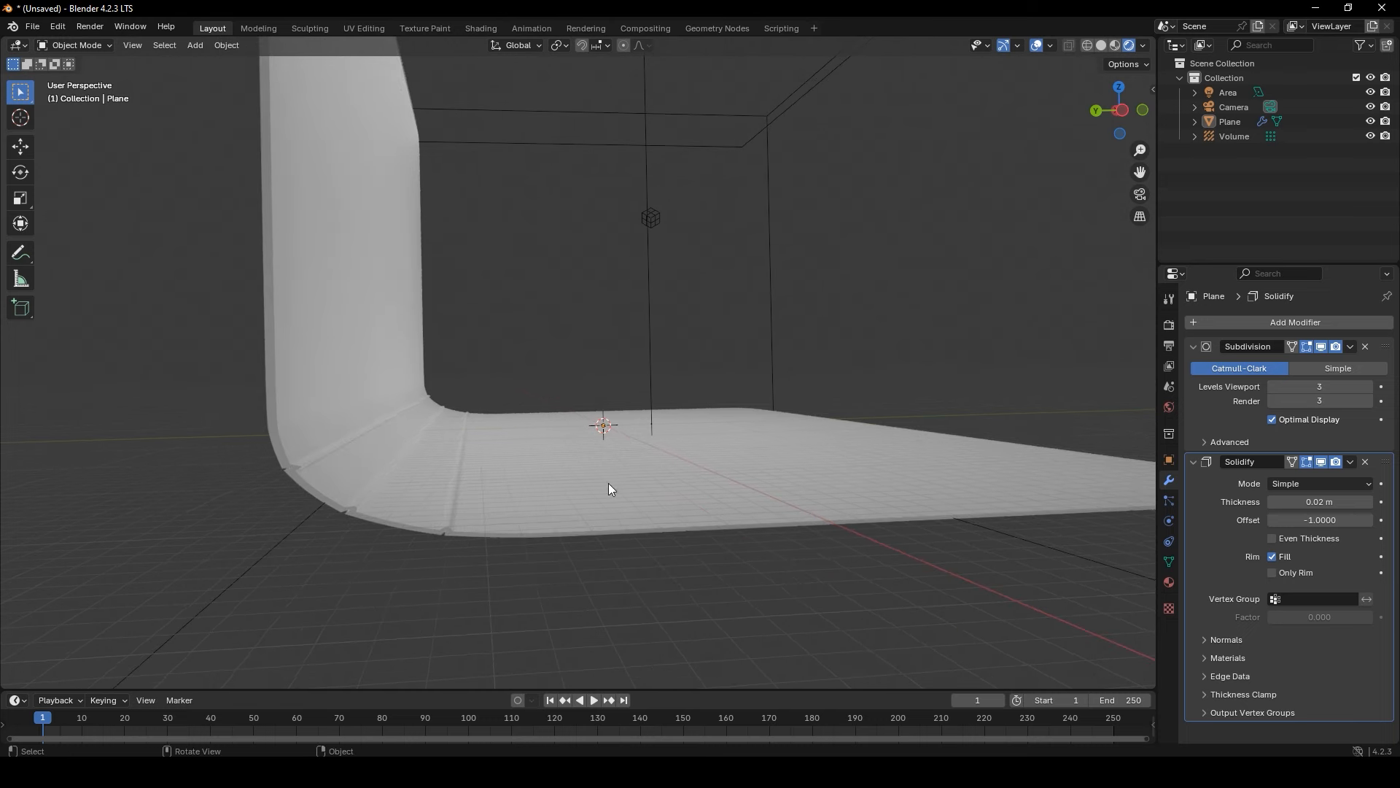
Try a Solidify thickness of 0.01 m on the backdrop, and remove the Solidify modifier
left_click(1273, 502)
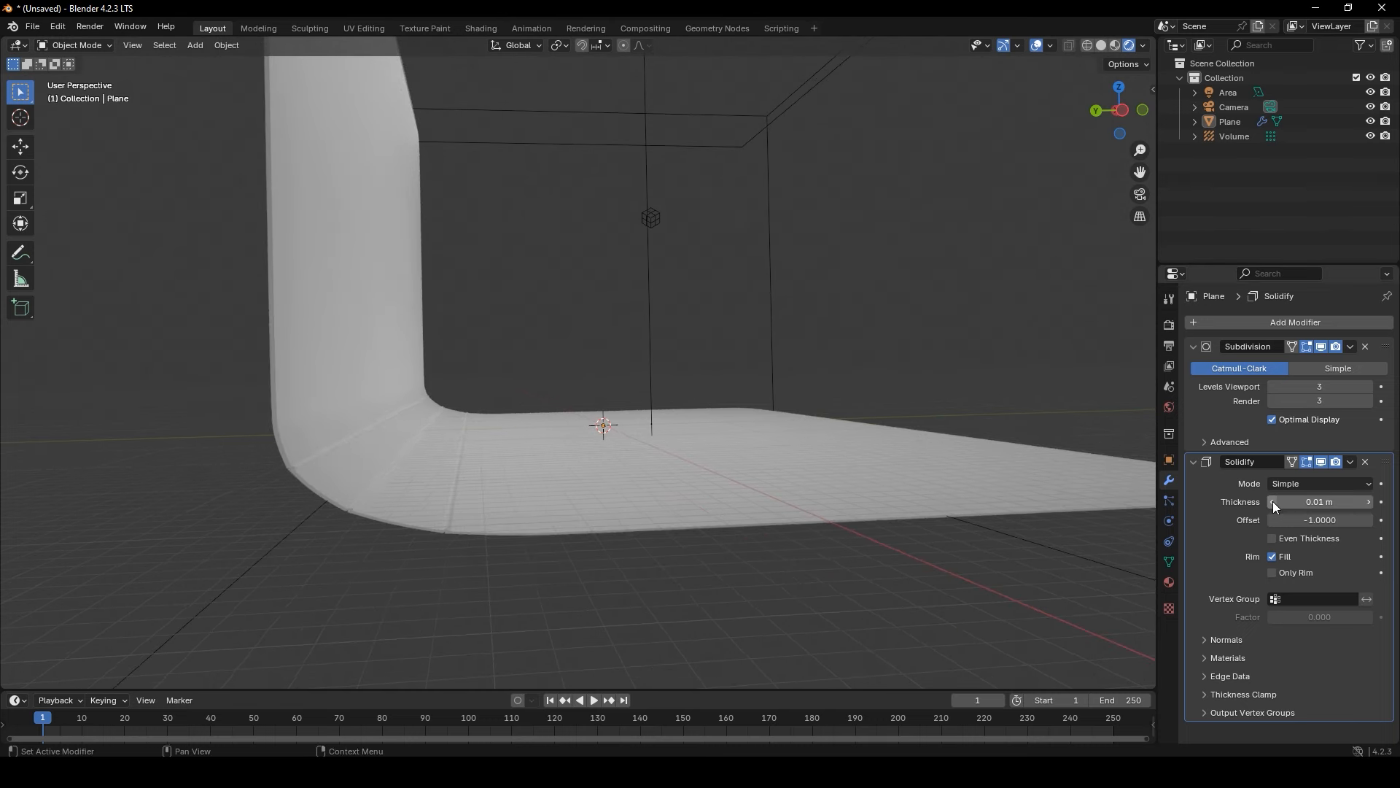
left_click(1366, 463)
middle_click_drag(643, 474, 533, 472)
scroll(579, 447, "down", 3)
scroll(784, 555, "up", 4)
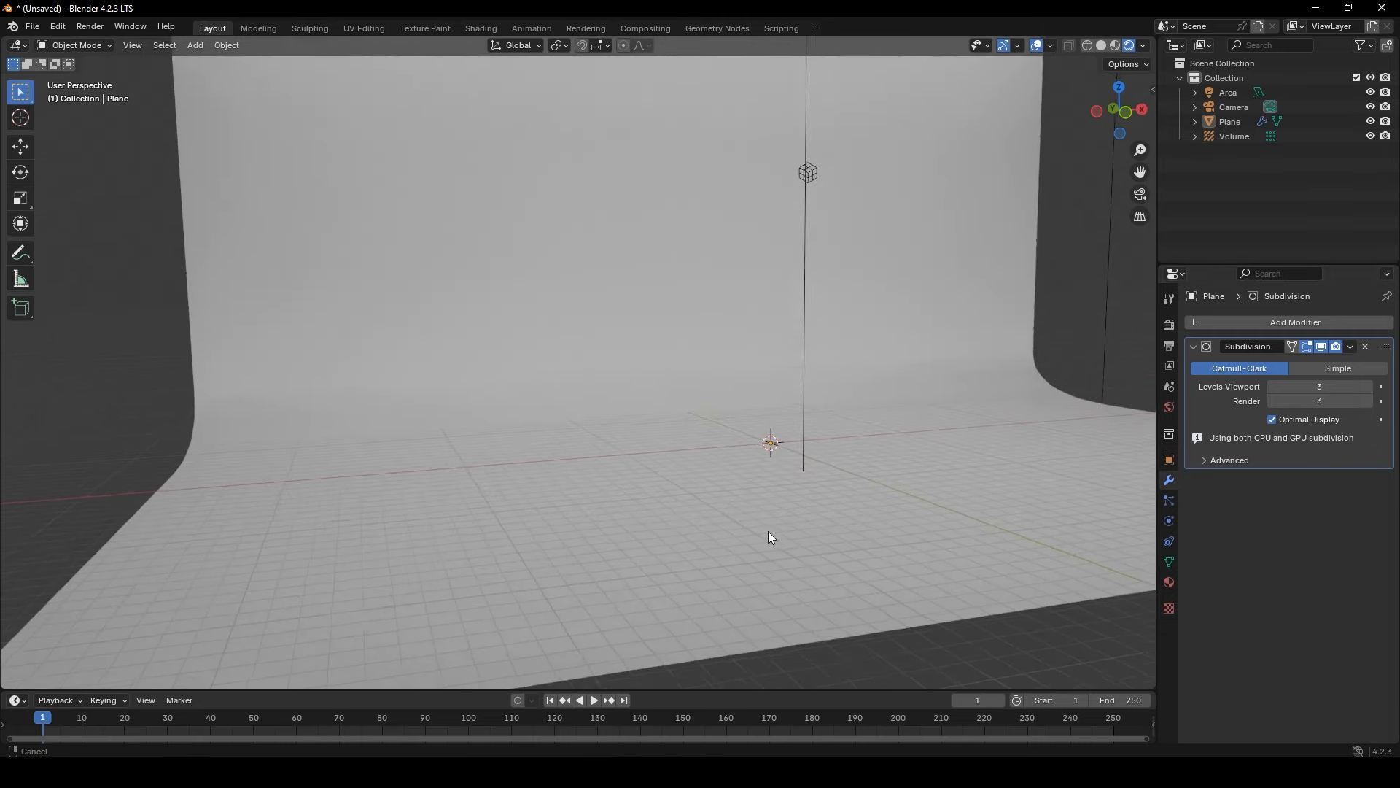
scroll(767, 537, "down", 3)
middle_click_drag(750, 387, 751, 449, "shift")
Look through the camera and move it forward along its local Z axis by about 14 m
left_click(1139, 198)
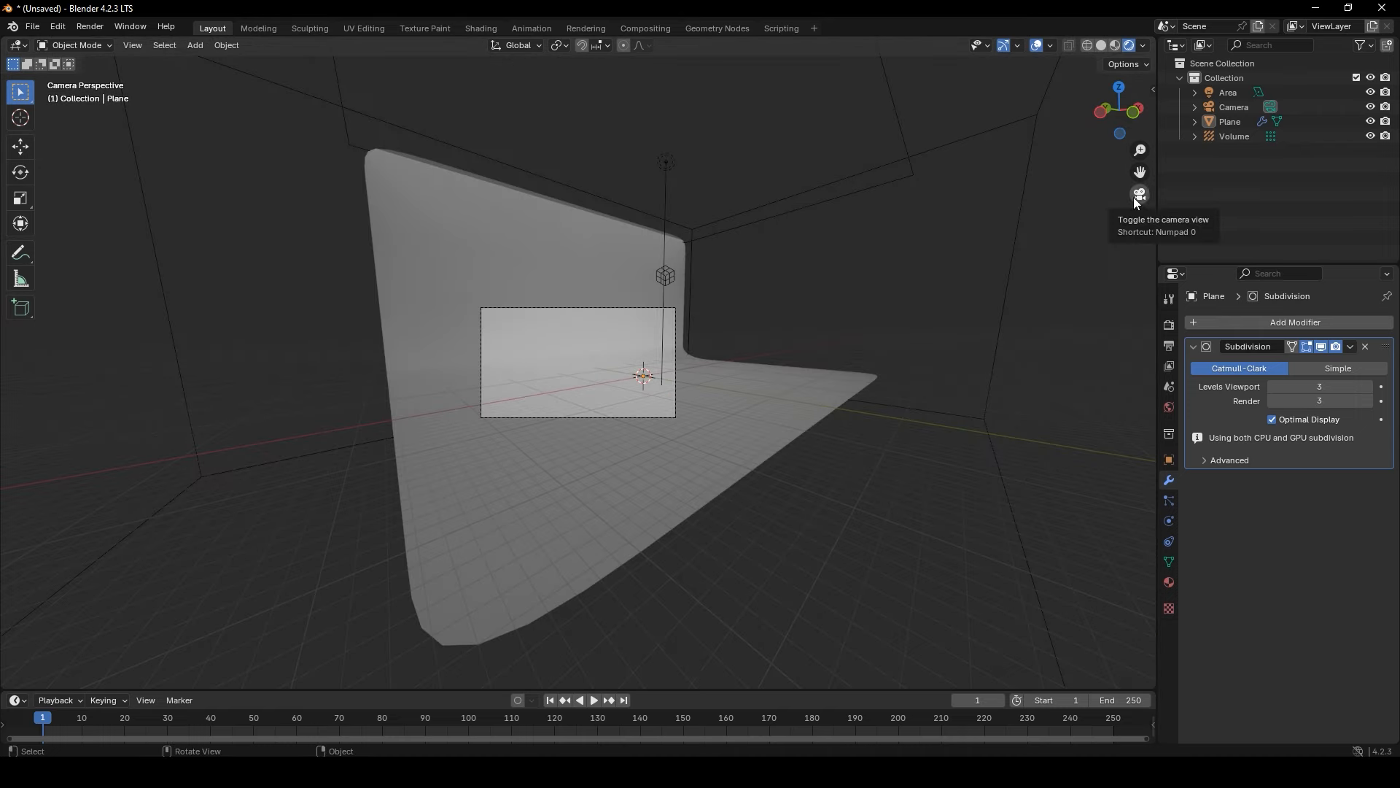
left_click(695, 454)
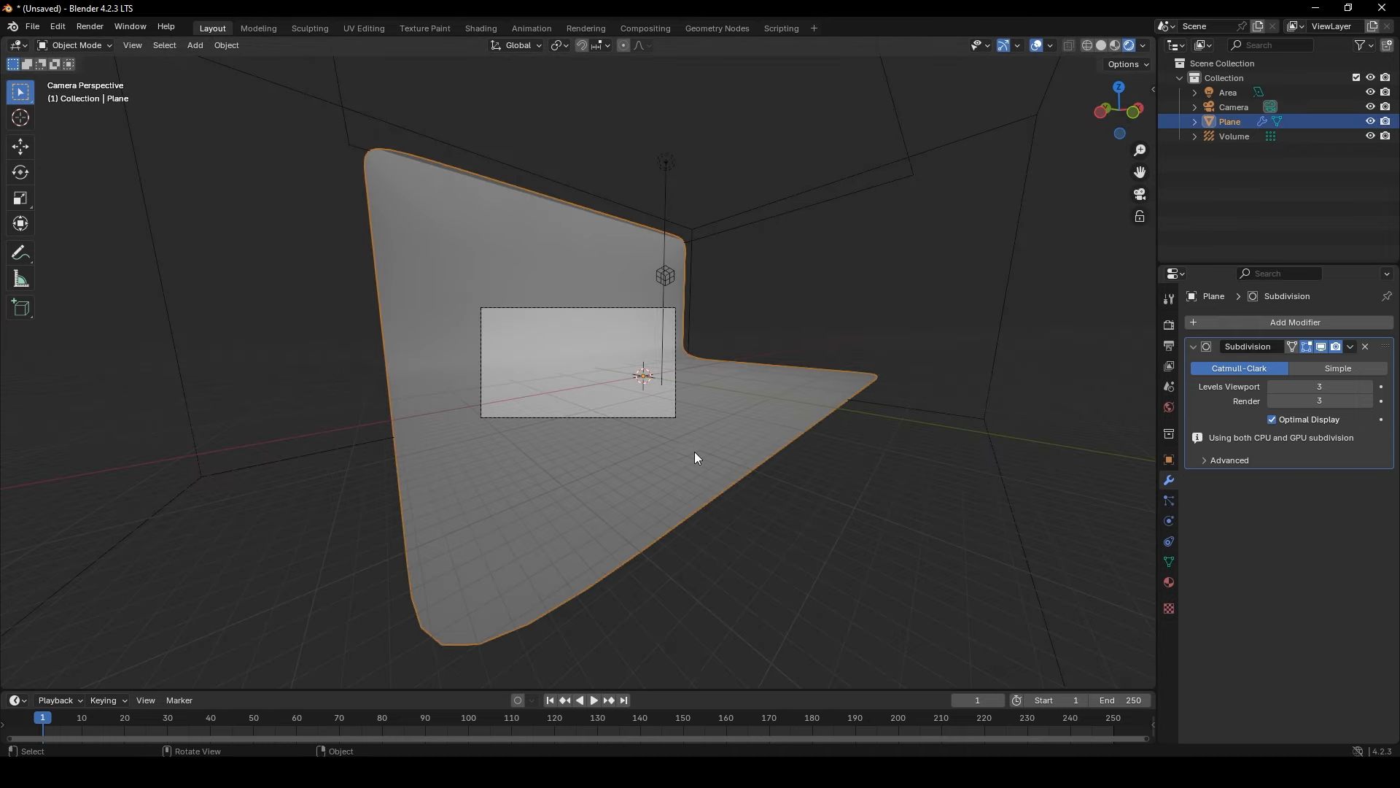
left_click(669, 416)
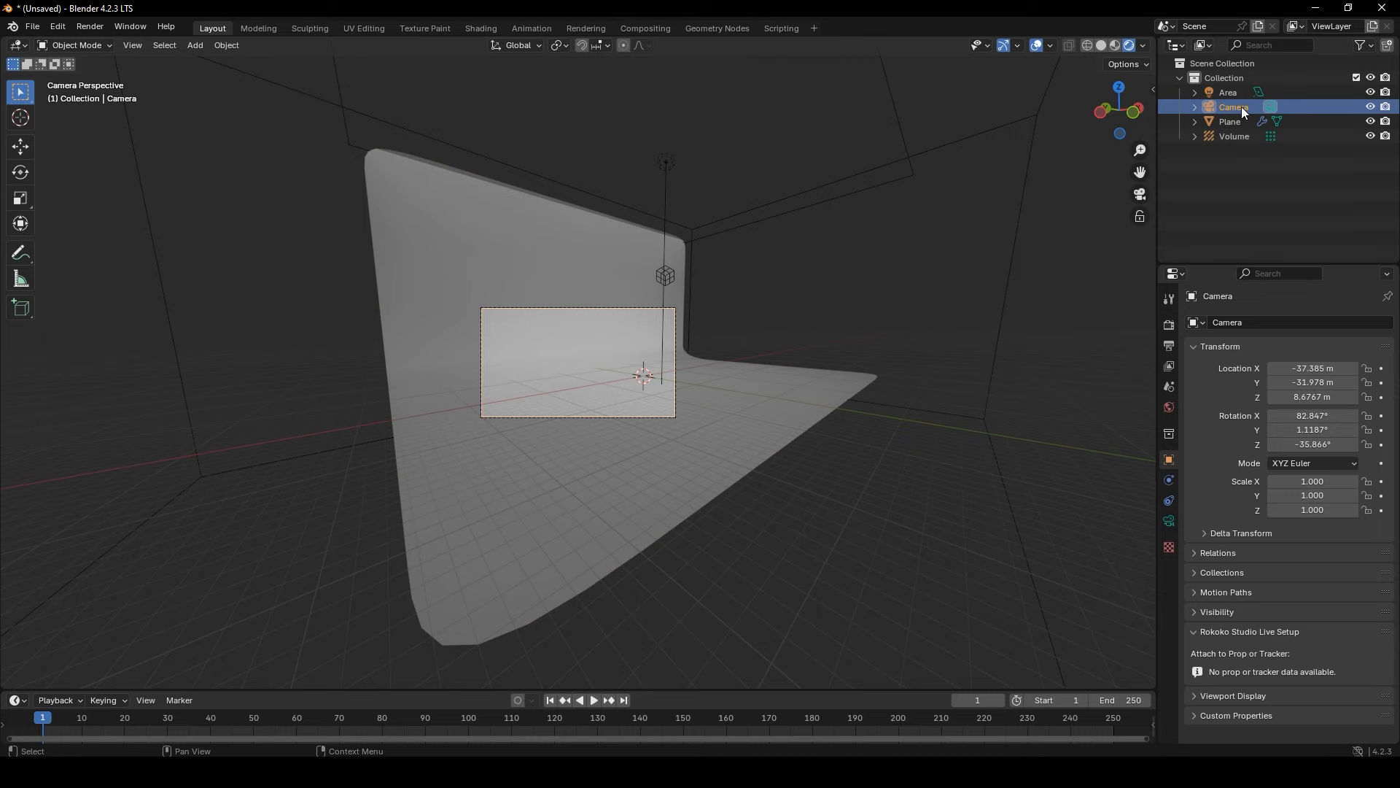
key("g")
key("z")
key("z")
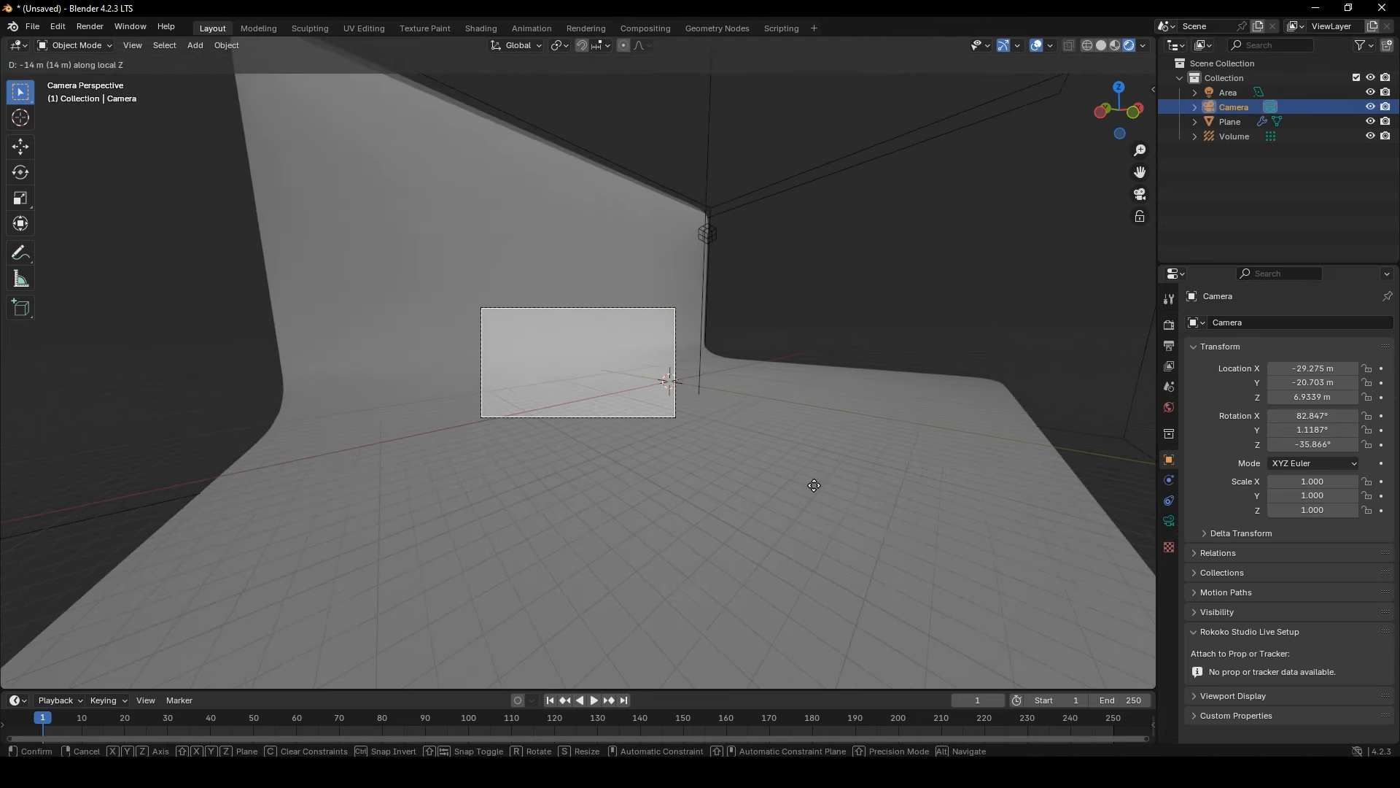
left_click(814, 486)
scroll(814, 491, "up", 2)
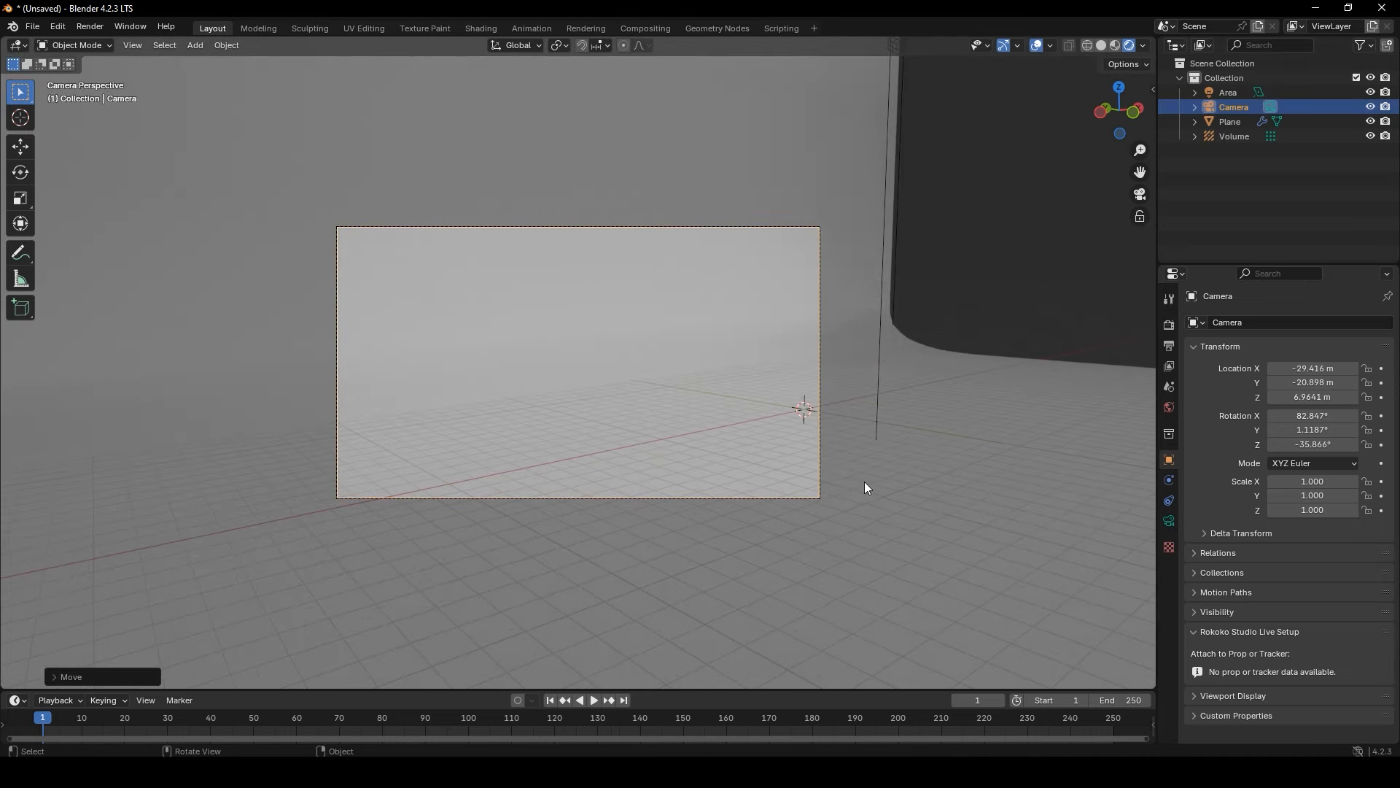
Move the camera back along its local Z axis by about 3.7 m and leave the camera view
key("g")
key("z")
key("z")
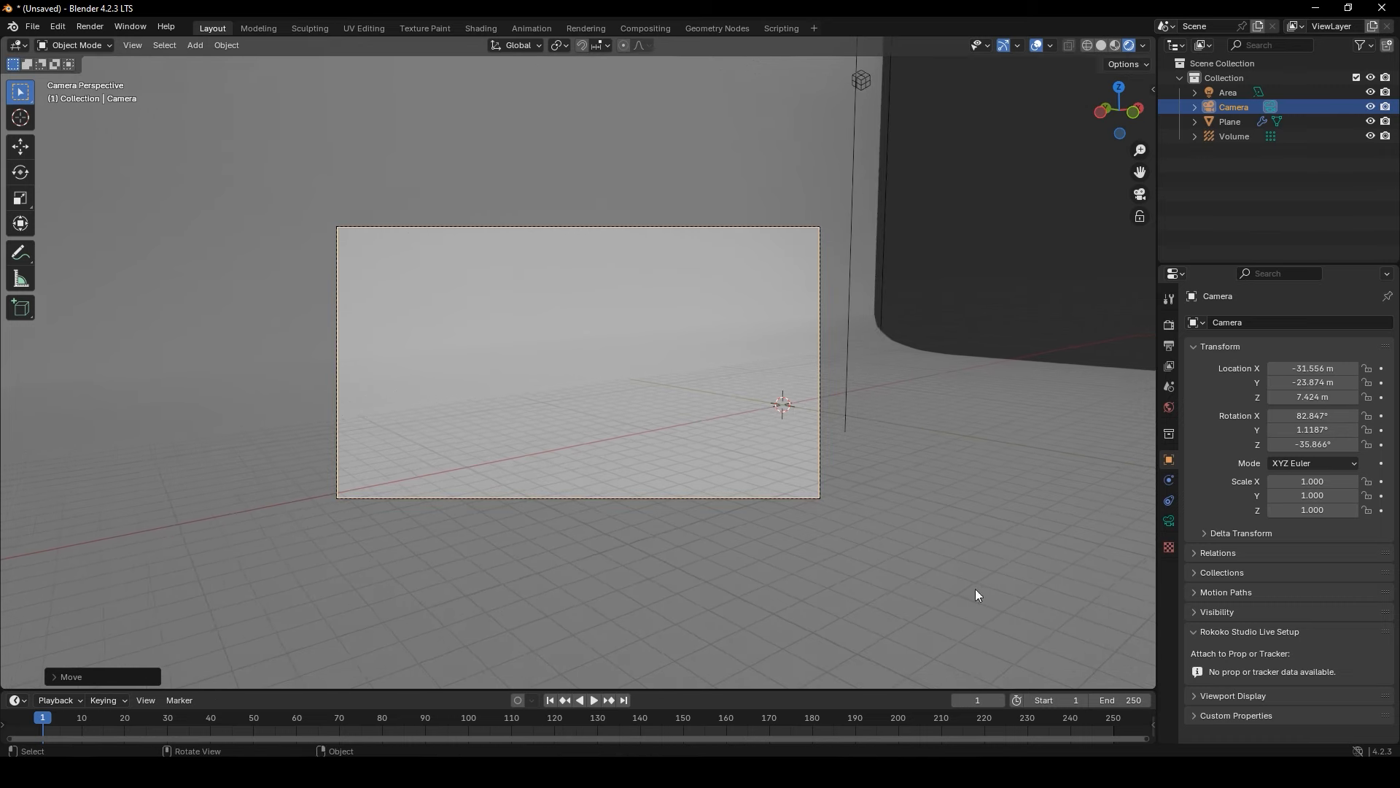
left_click(974, 589)
scroll(1020, 263, "down", 3)
left_click(1021, 250)
key("KP_0")
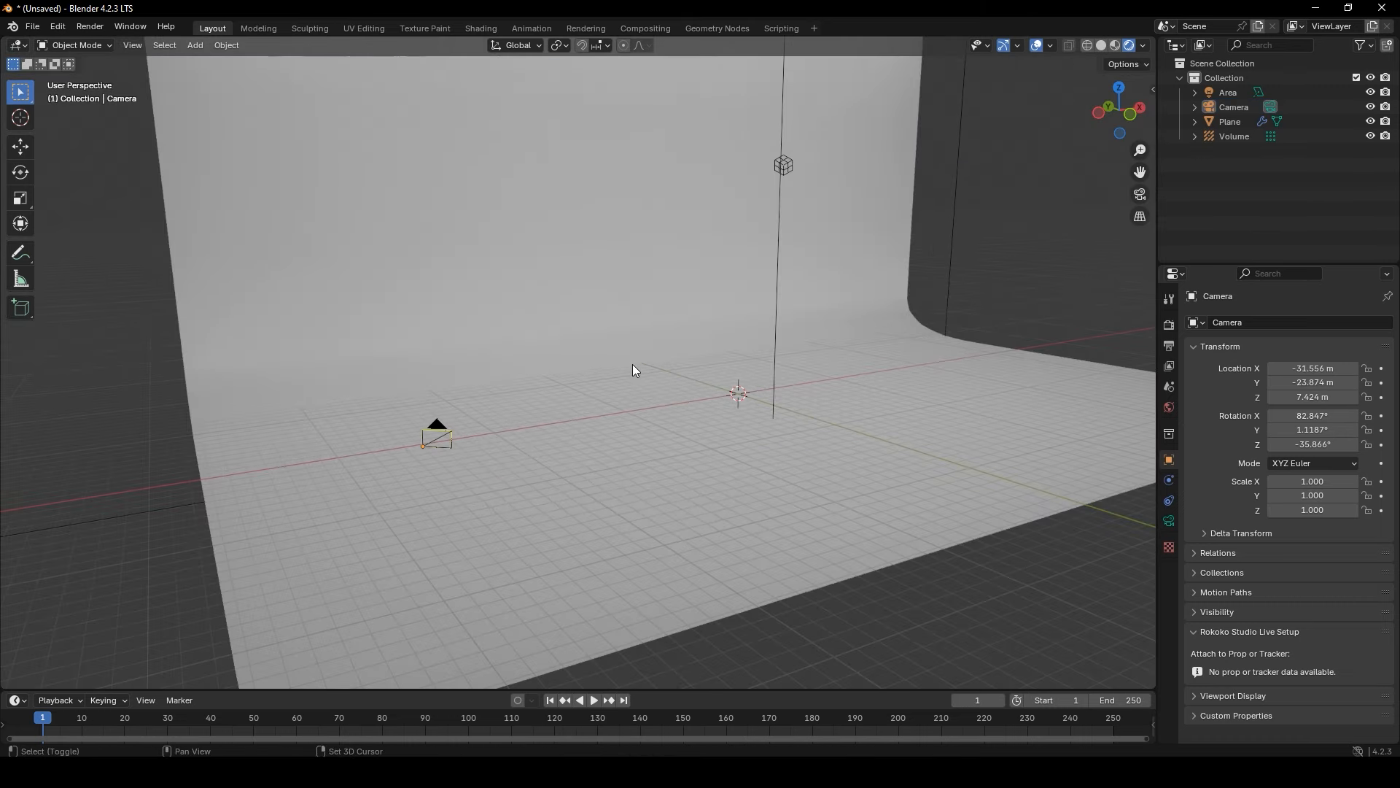
Add a second area light at the origin and raise it about 11.6 m along the global Z axis
key("shift+a")
mouse_move(628, 367)
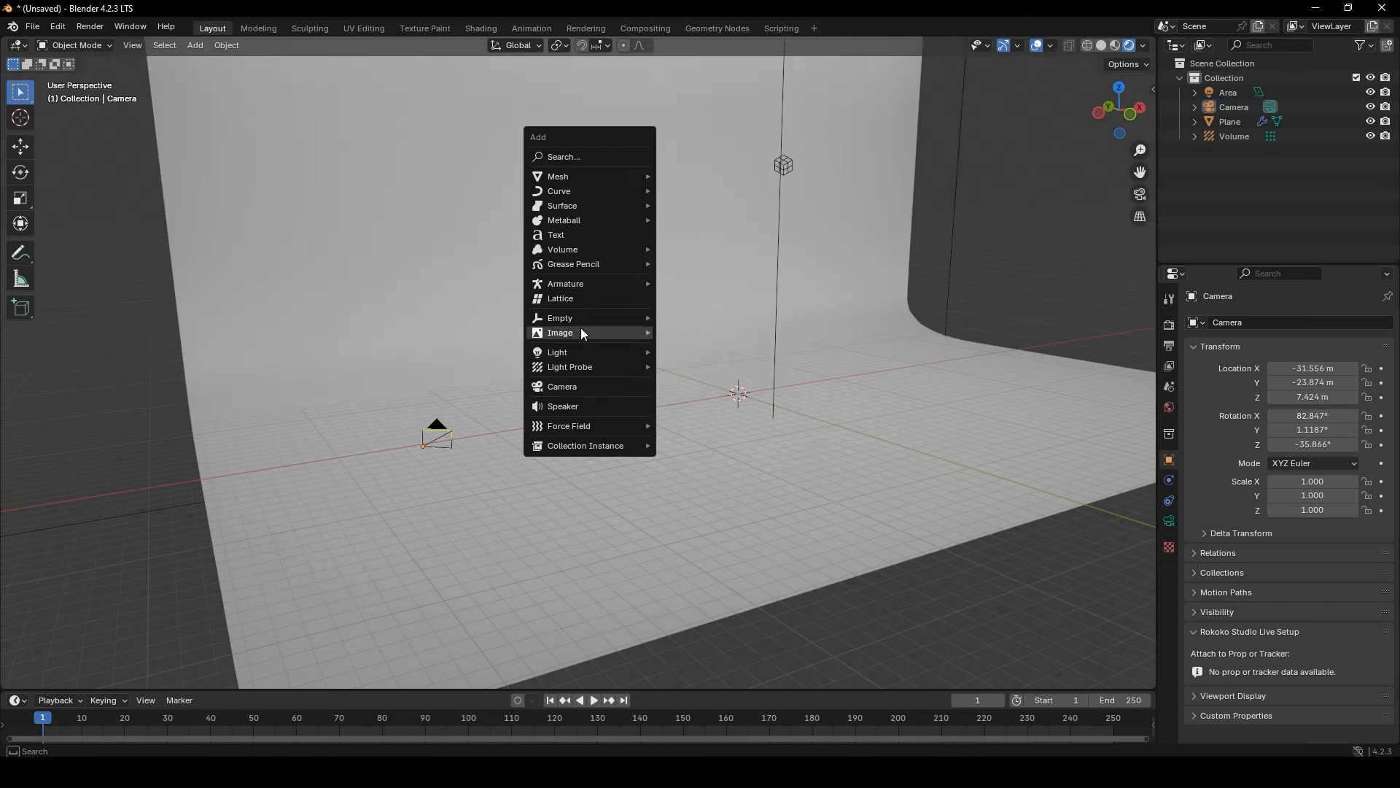
mouse_move(572, 352)
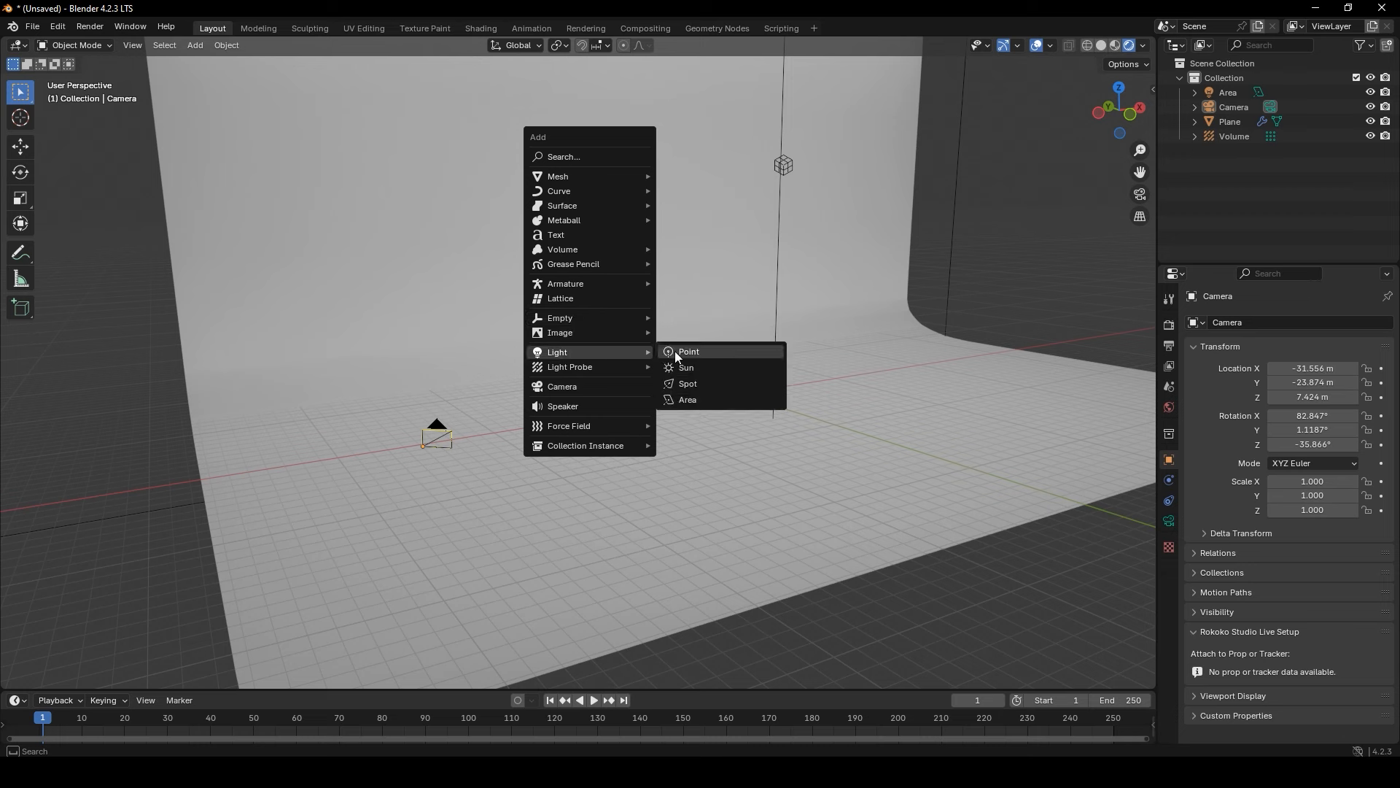
left_click(709, 397)
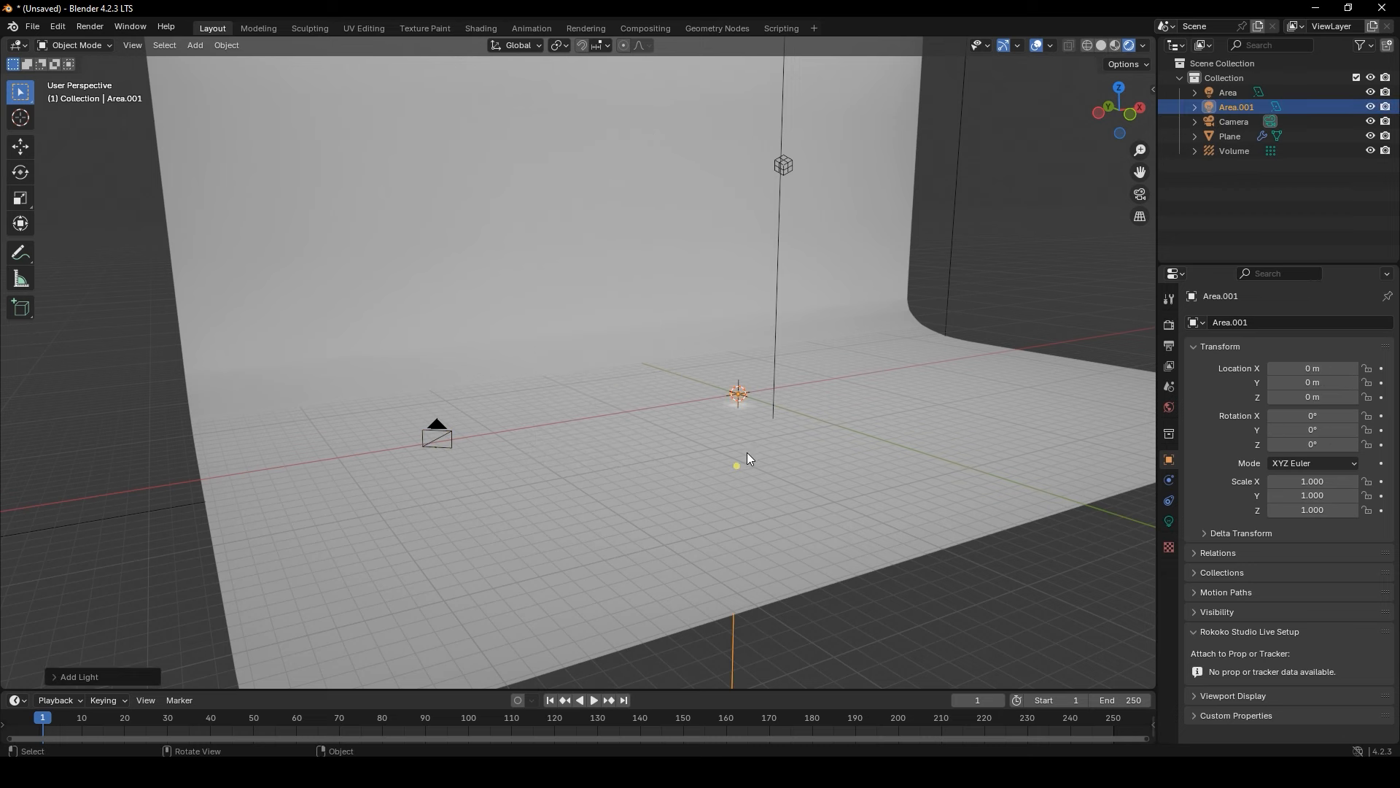
key("g")
key("z")
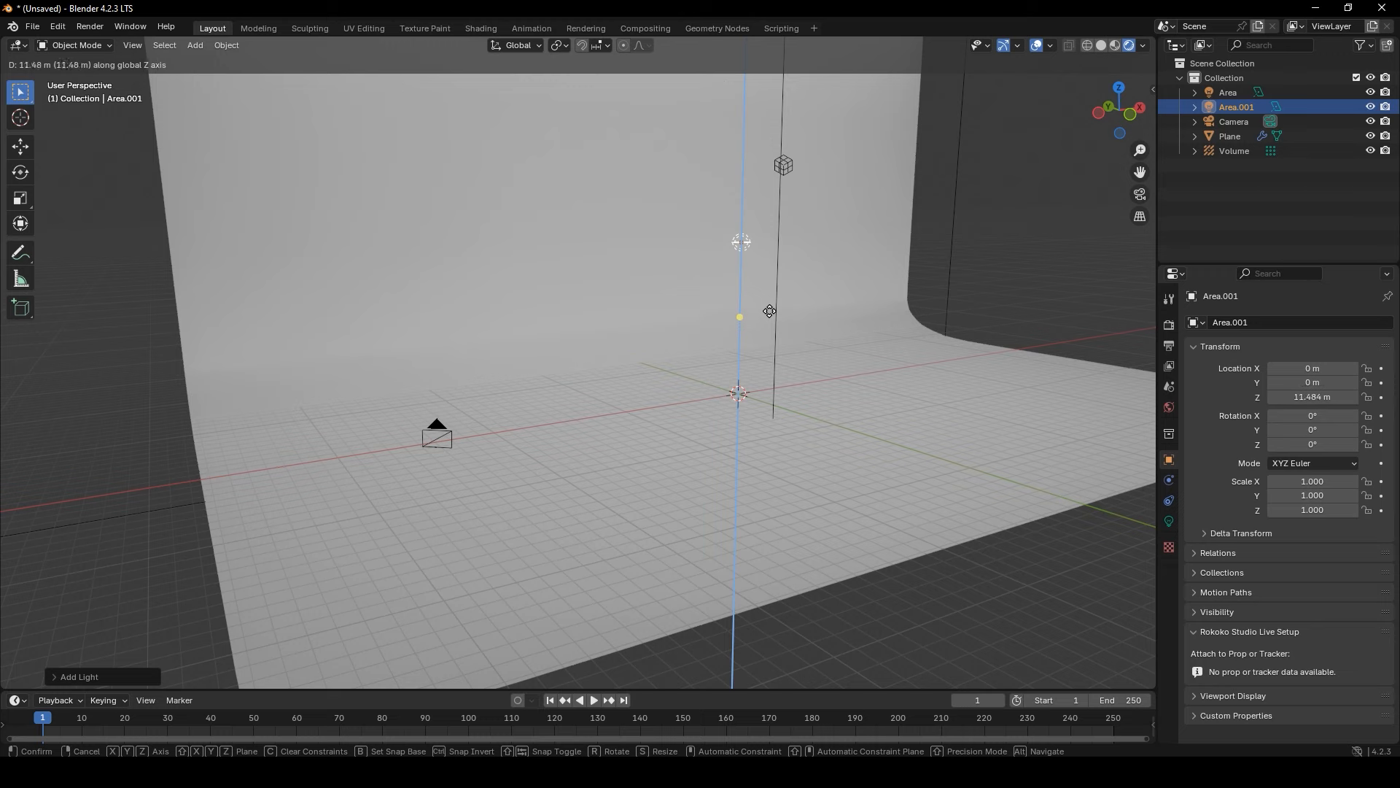
left_click(770, 311)
Scale the new area light up uniformly to about 15.6
key("s")
left_click(900, 396)
key("s")
left_click(1024, 387)
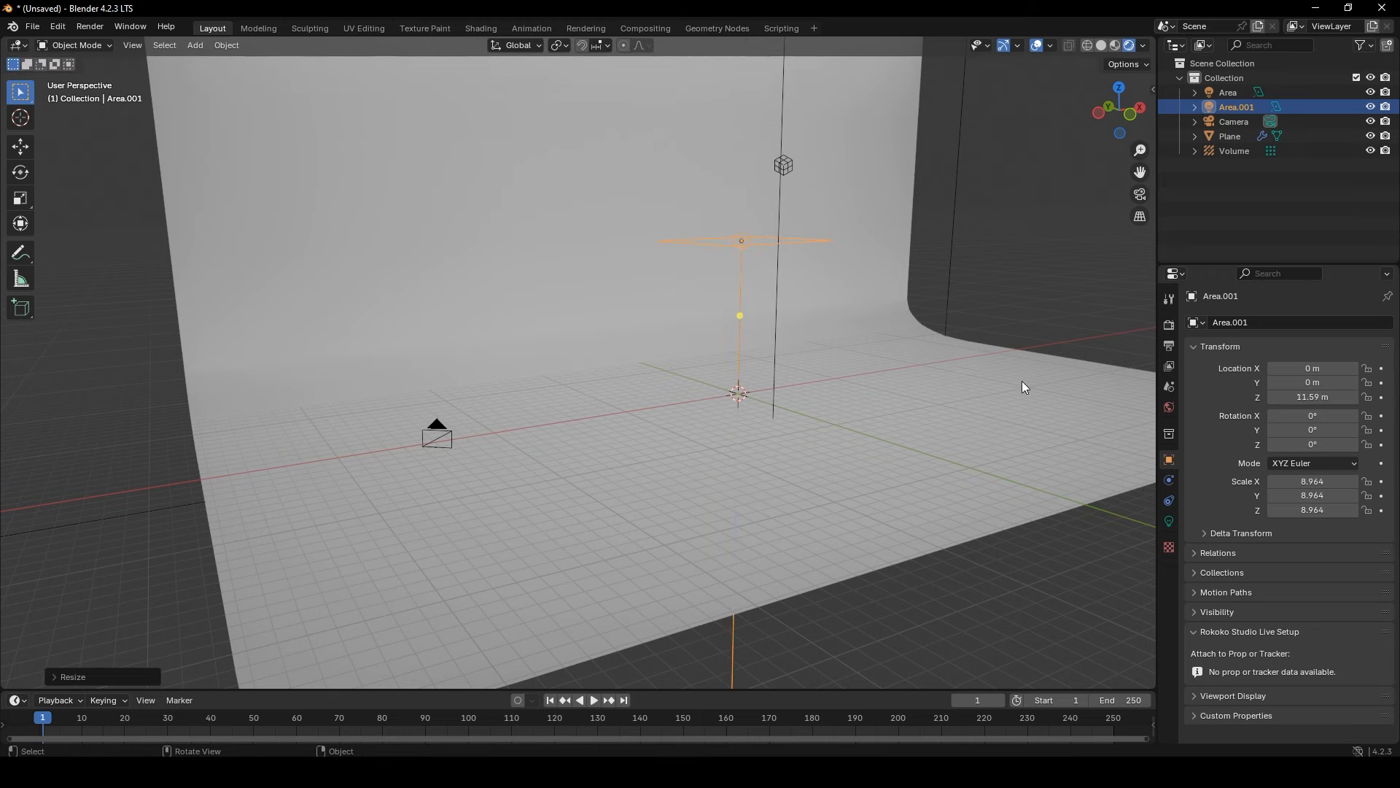
key("s")
left_click(1137, 427)
From the right orthographic view, rotate the new area light 90° about X so it faces the backdrop's wall
key("KP_3")
mouse_move(611, 385)
middle_mouse_down()
mouse_move(743, 384)
mouse_move(610, 384)
middle_mouse_up()
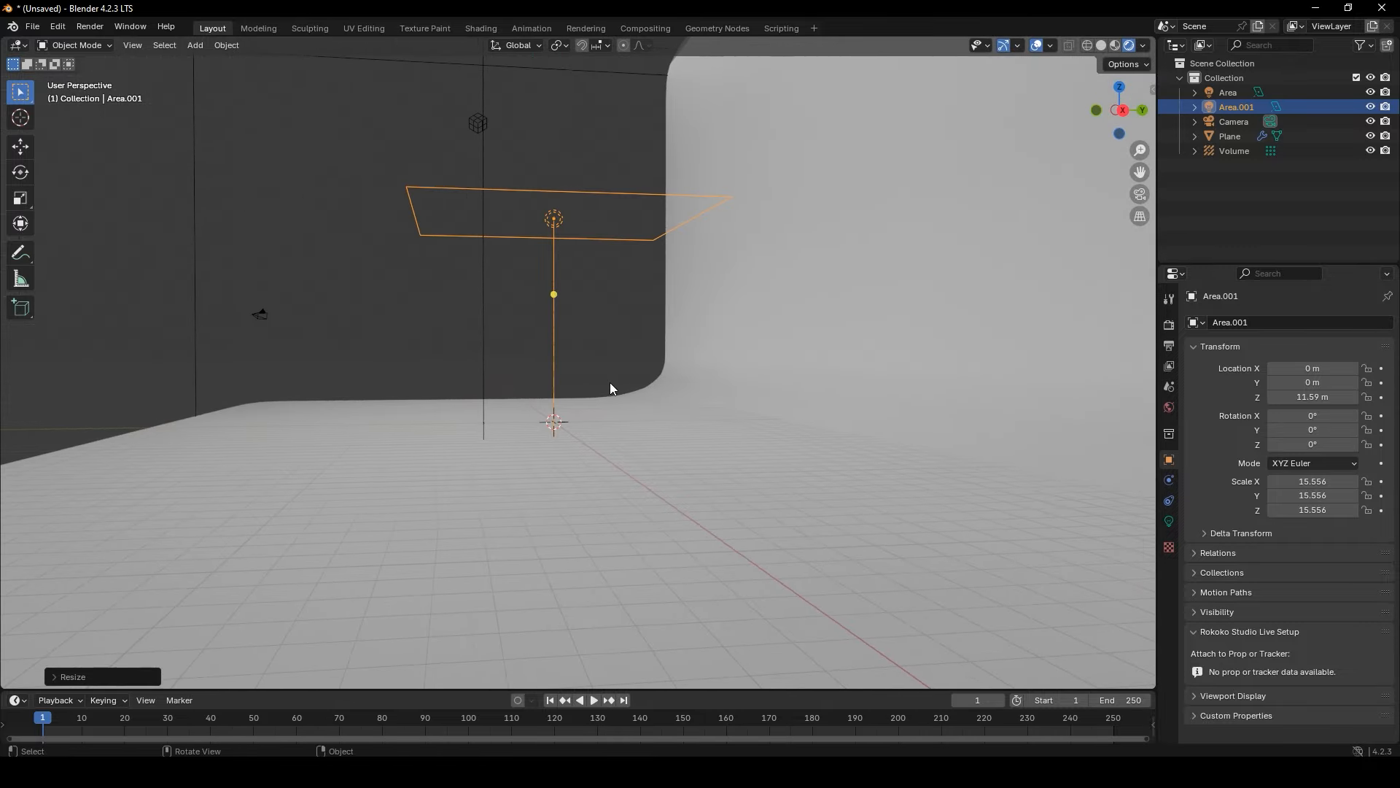
key("KP_3")
key("r")
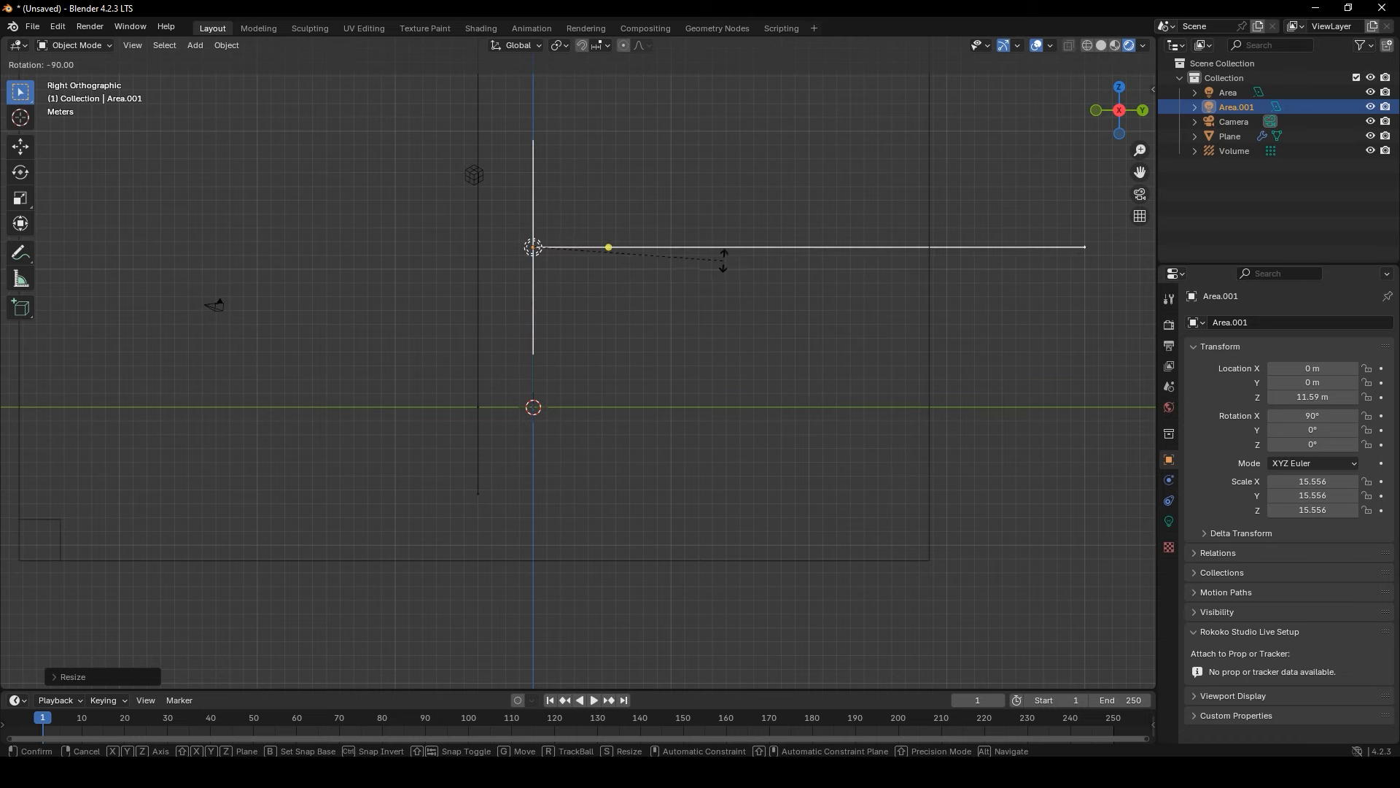
left_click(725, 266)
middle_click_drag(725, 267, 829, 322)
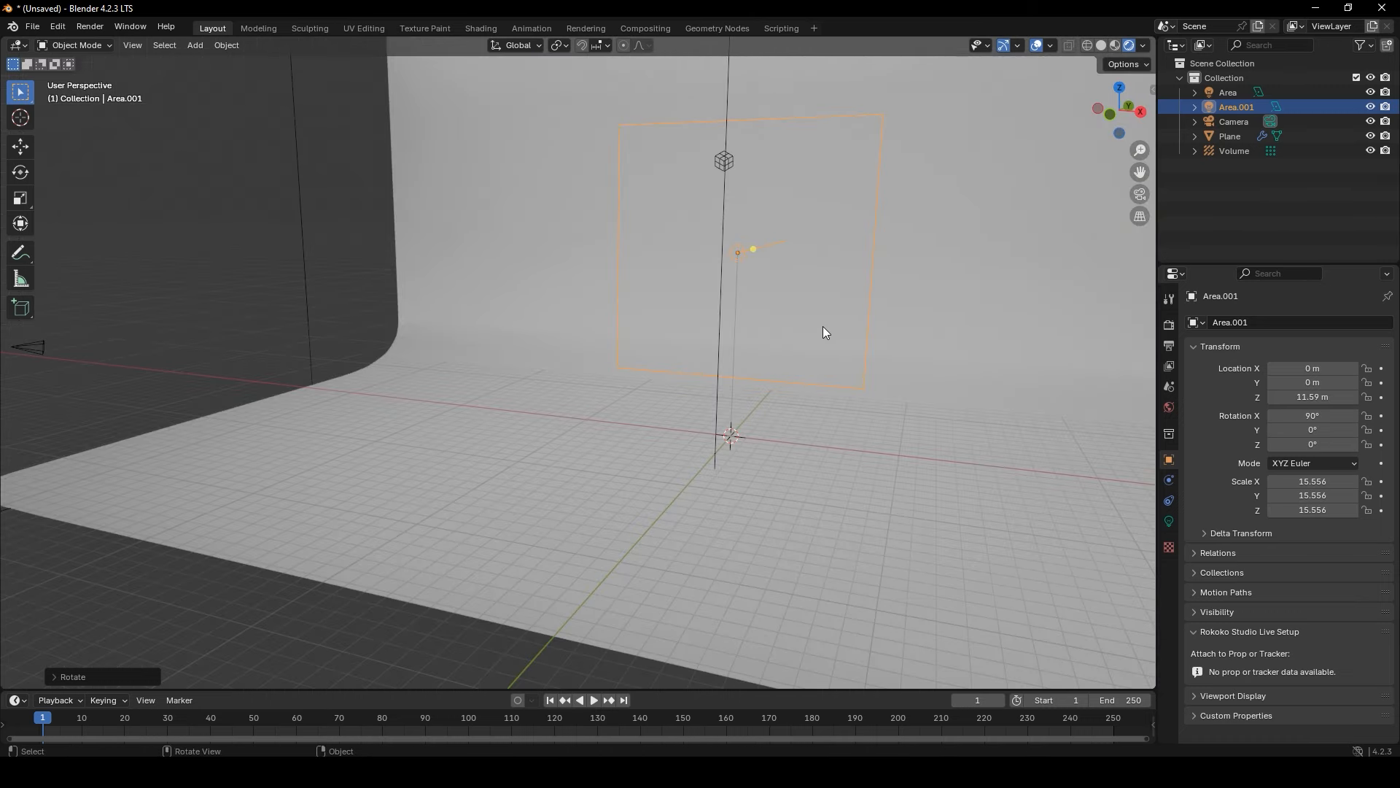
From the top view, move the new area light to the backdrop's front-left corner, at about X -34.5 m, Y -22.4 m
key("KP_7")
scroll(821, 333, "down", 5)
key("g")
key("y")
left_click(841, 463)
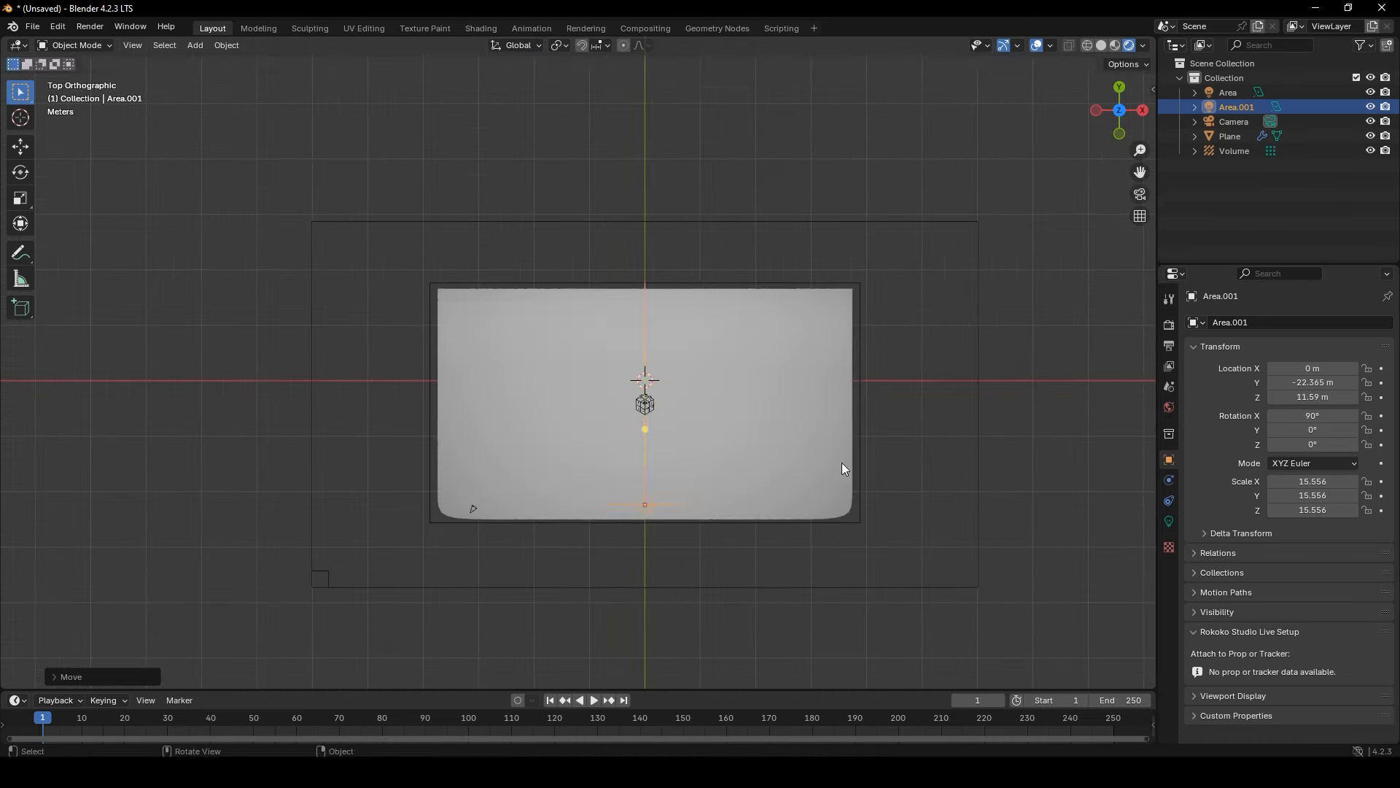
key("g")
key("x")
scroll(536, 519, "up", 4)
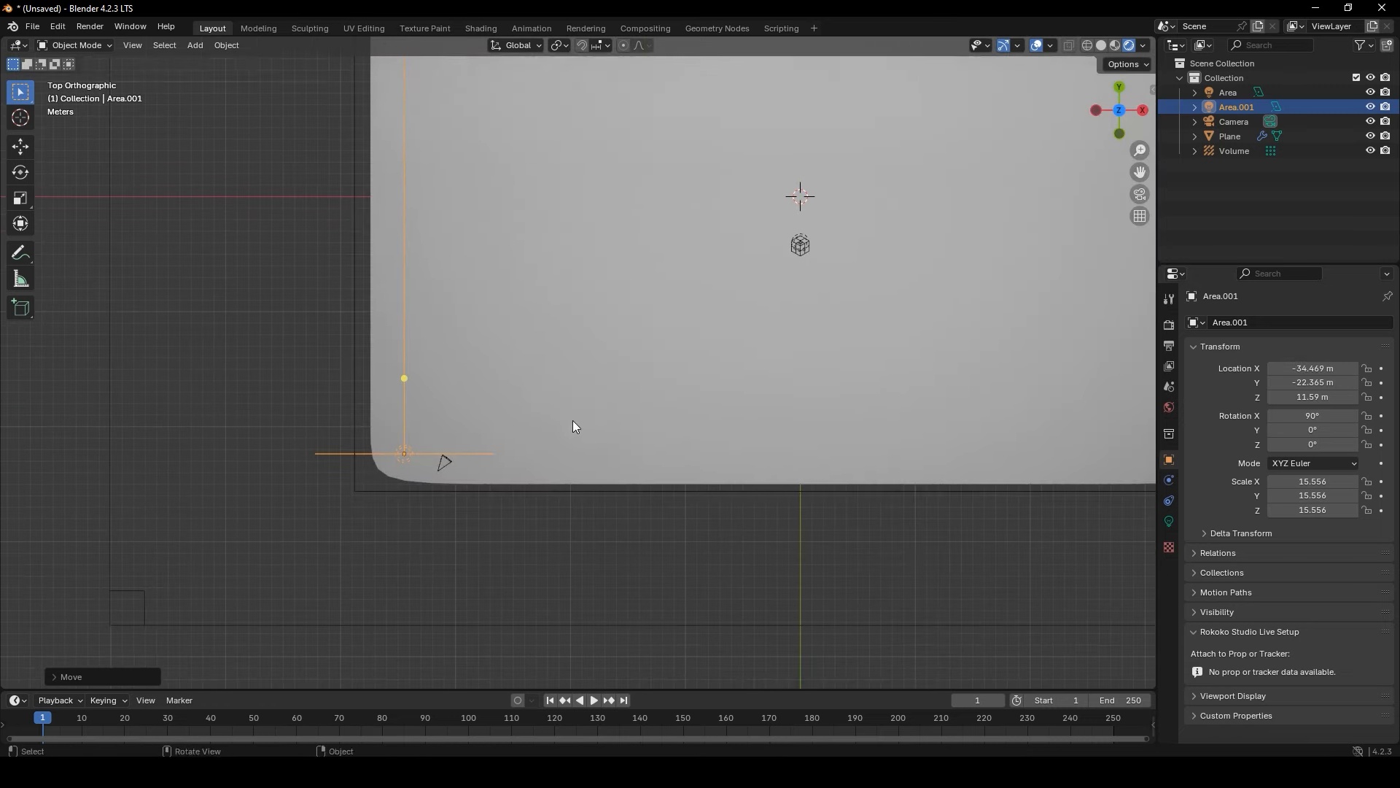
Rotate the corner area light to -45° about Z and enlarge it to a scale of about 22.5
key("r")
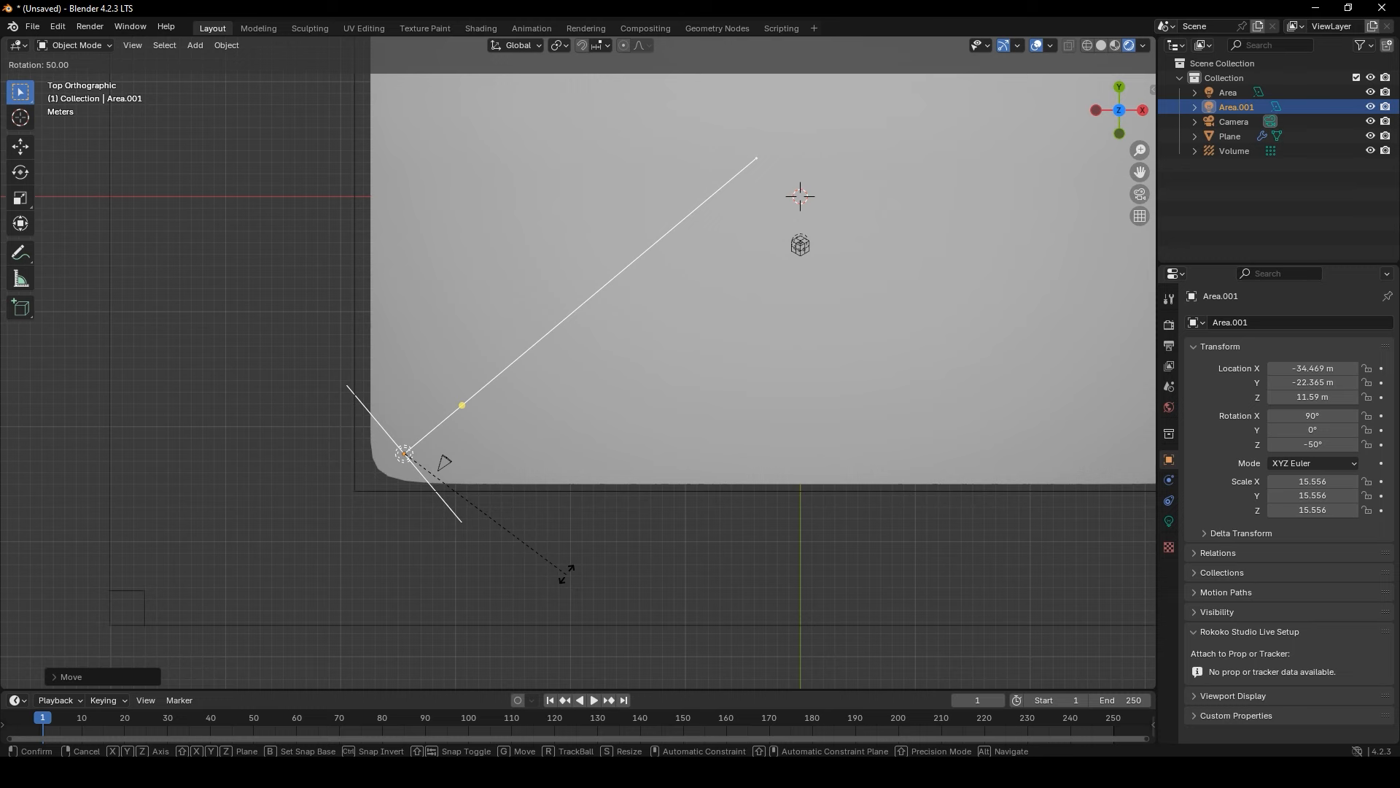
left_click(566, 553)
key("s")
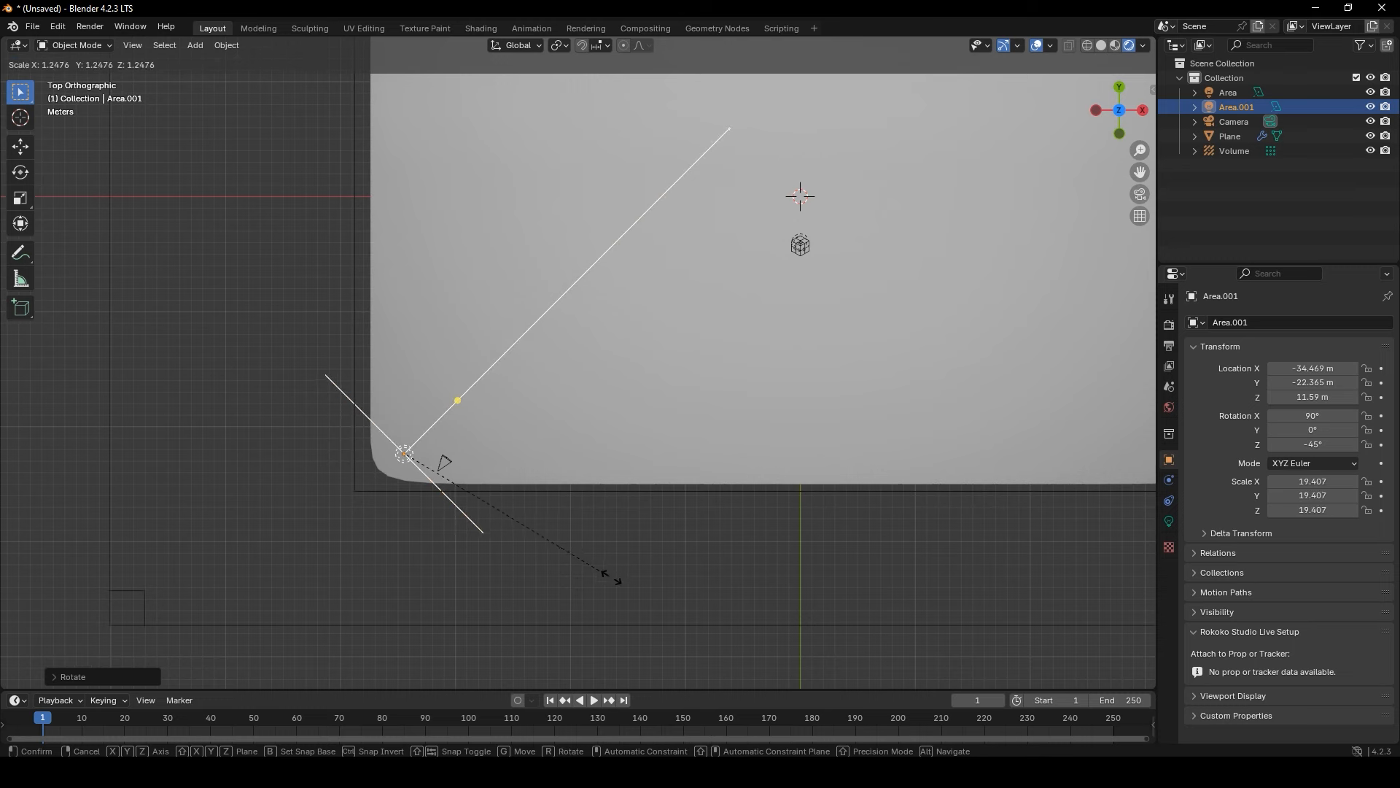
left_click(617, 580)
Shift the angled area light to about X -33.3 m, Y -20.8 m beside the camera
key("g")
key("y")
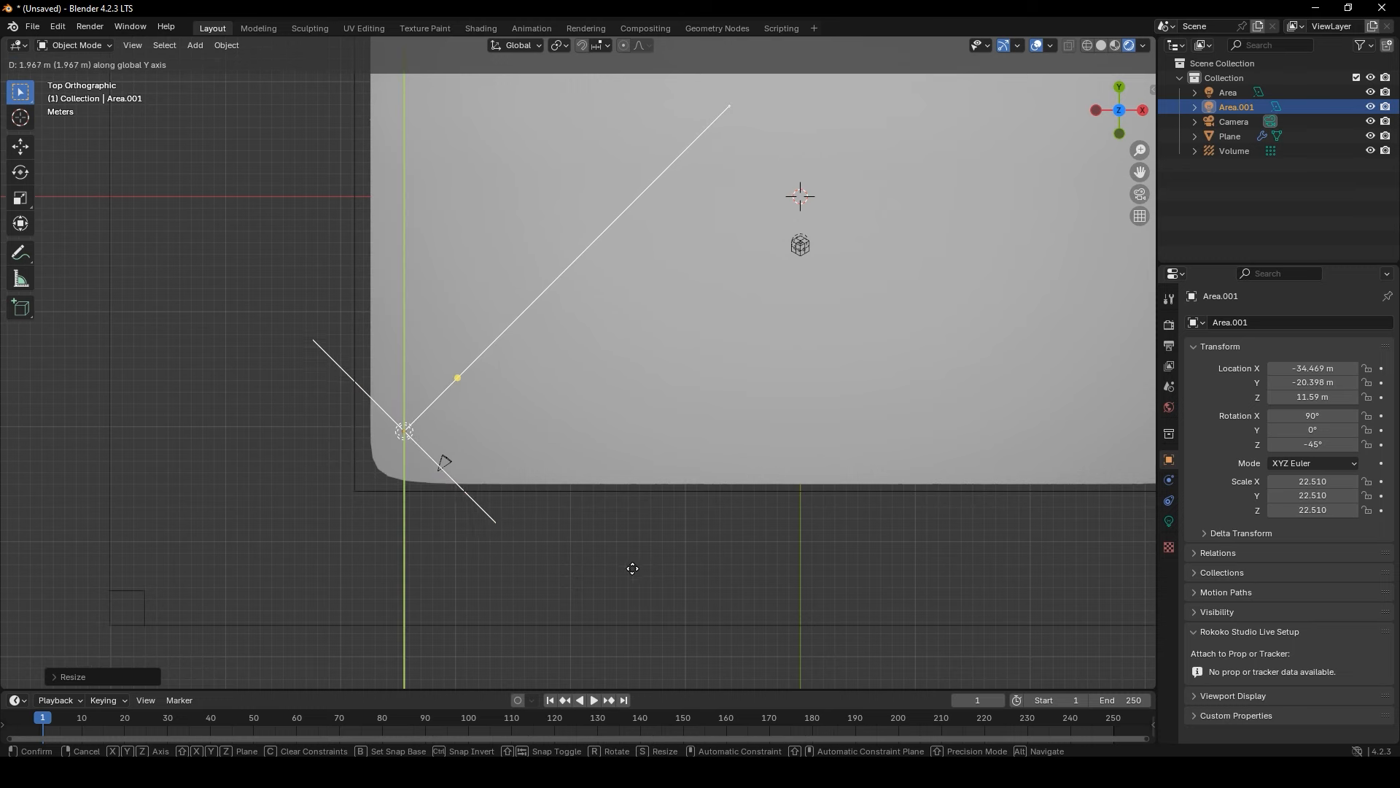
left_click(632, 567)
middle_click_drag(636, 567, 718, 407)
key("g")
key("y")
right_click(728, 416)
key("KP_5")
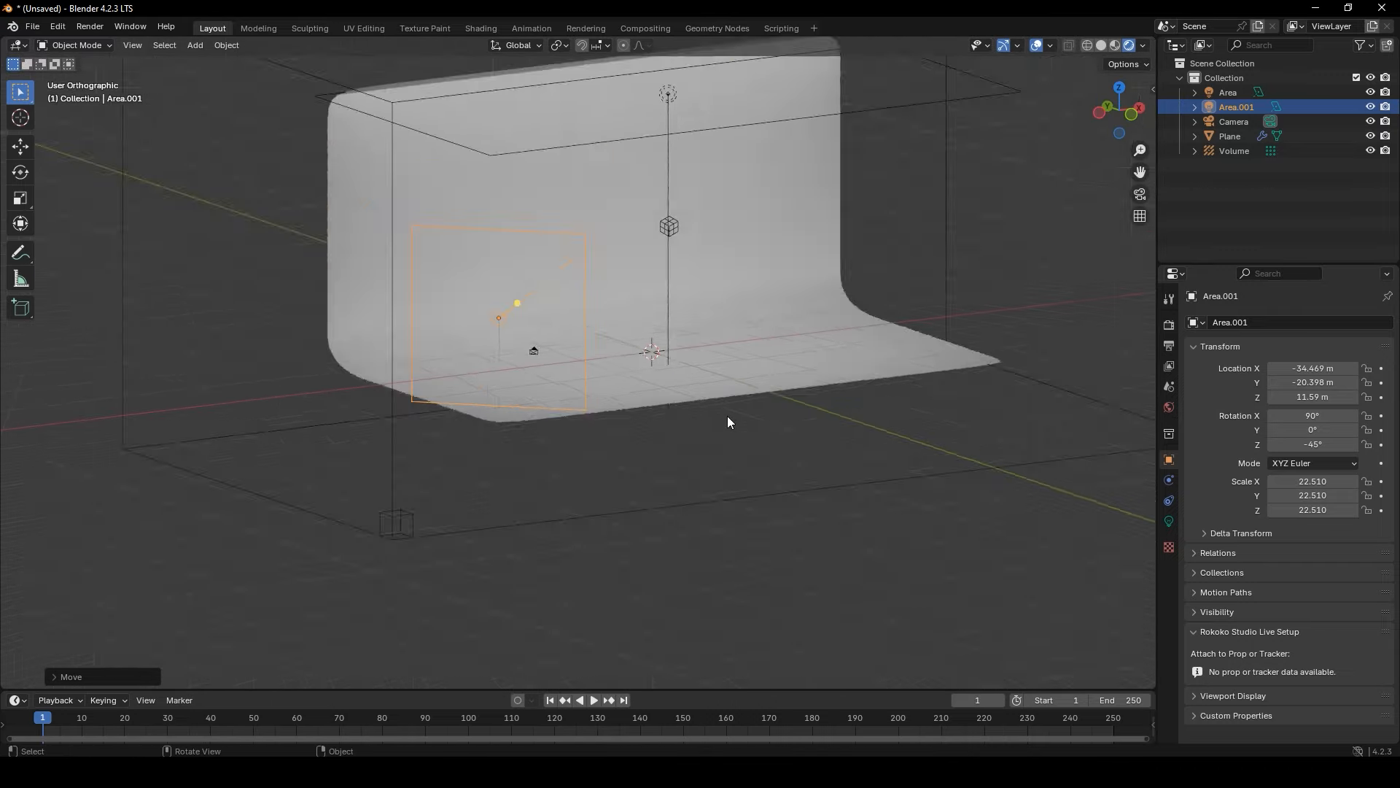
key("KP_7")
key("g")
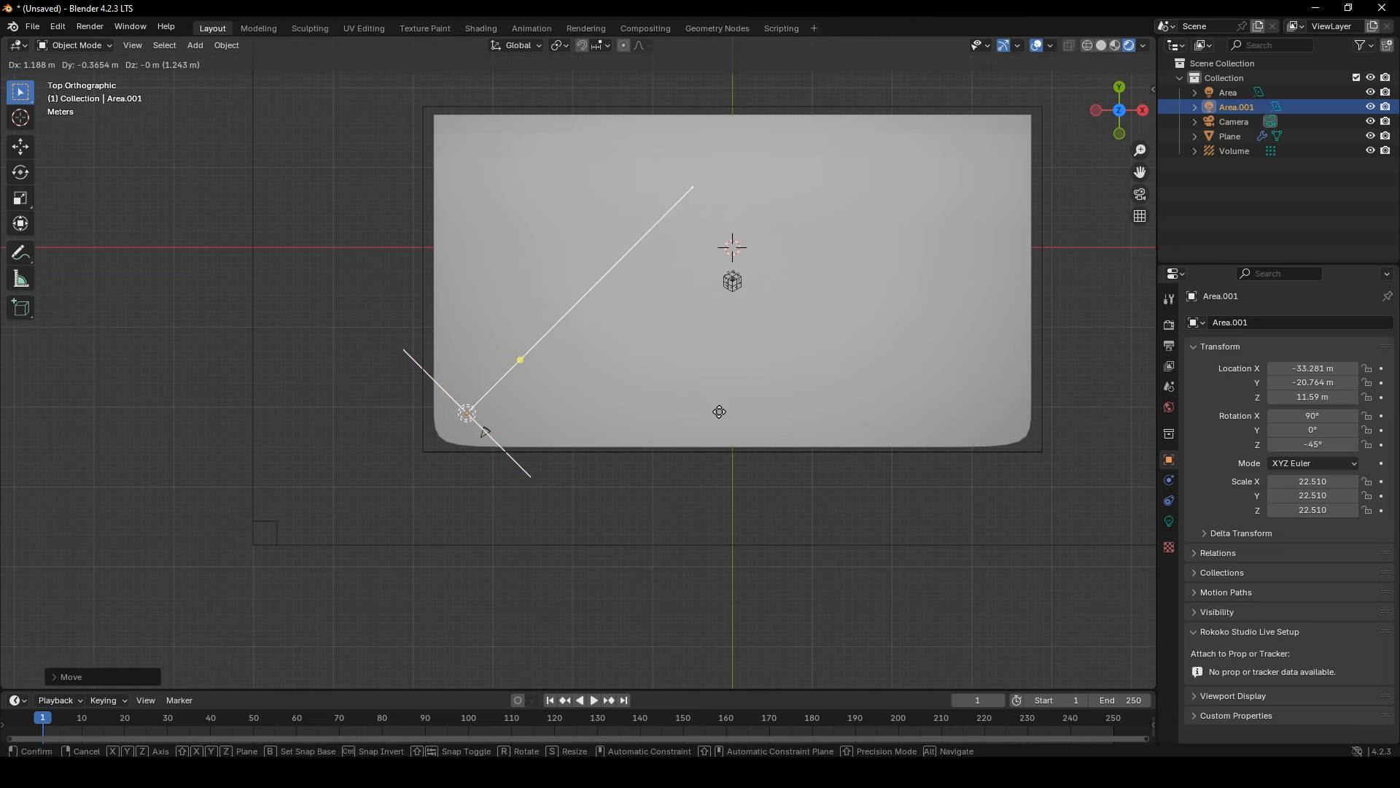
left_click(719, 411)
middle_click_drag(716, 413, 654, 417, "shift")
Duplicate the angled area light along X to about 24.3 m and turn the copy to 45° about Z
key("shift+d")
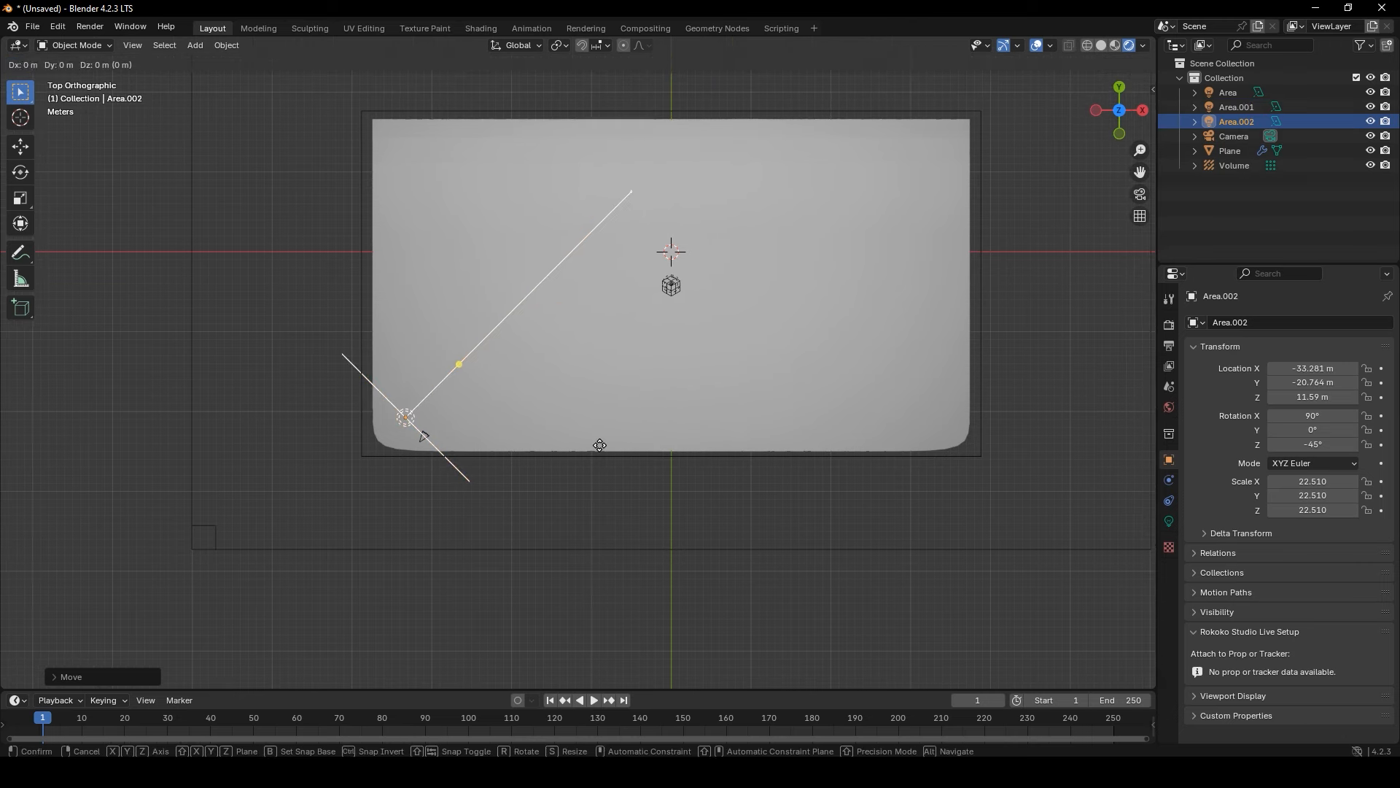
key("x")
left_click(1042, 440)
key("r")
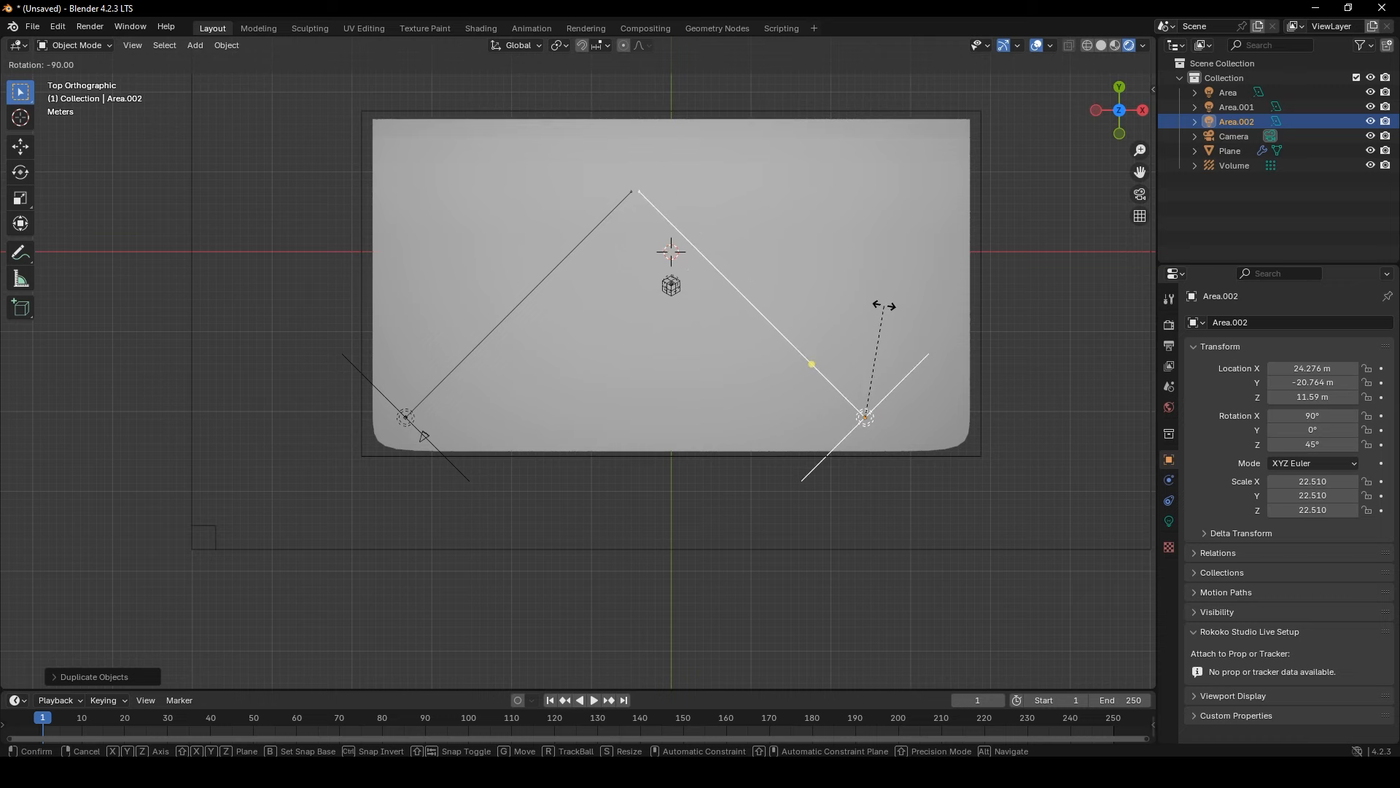
left_click(886, 311)
middle_click_drag(886, 311, 916, 311)
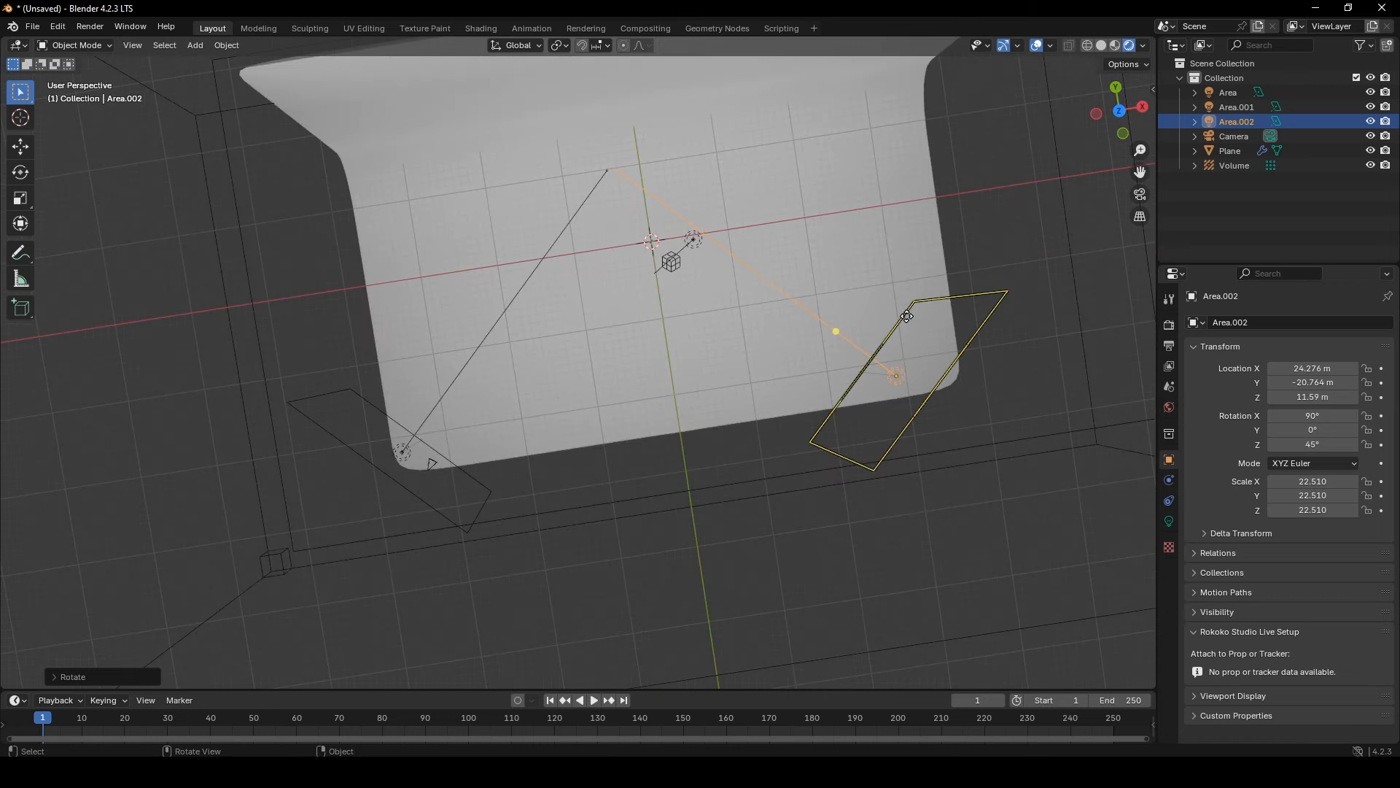
Move the duplicated light along the X axis to about 35.1 m, at the backdrop's front-right corner
key("KP_7")
key("g")
key("x")
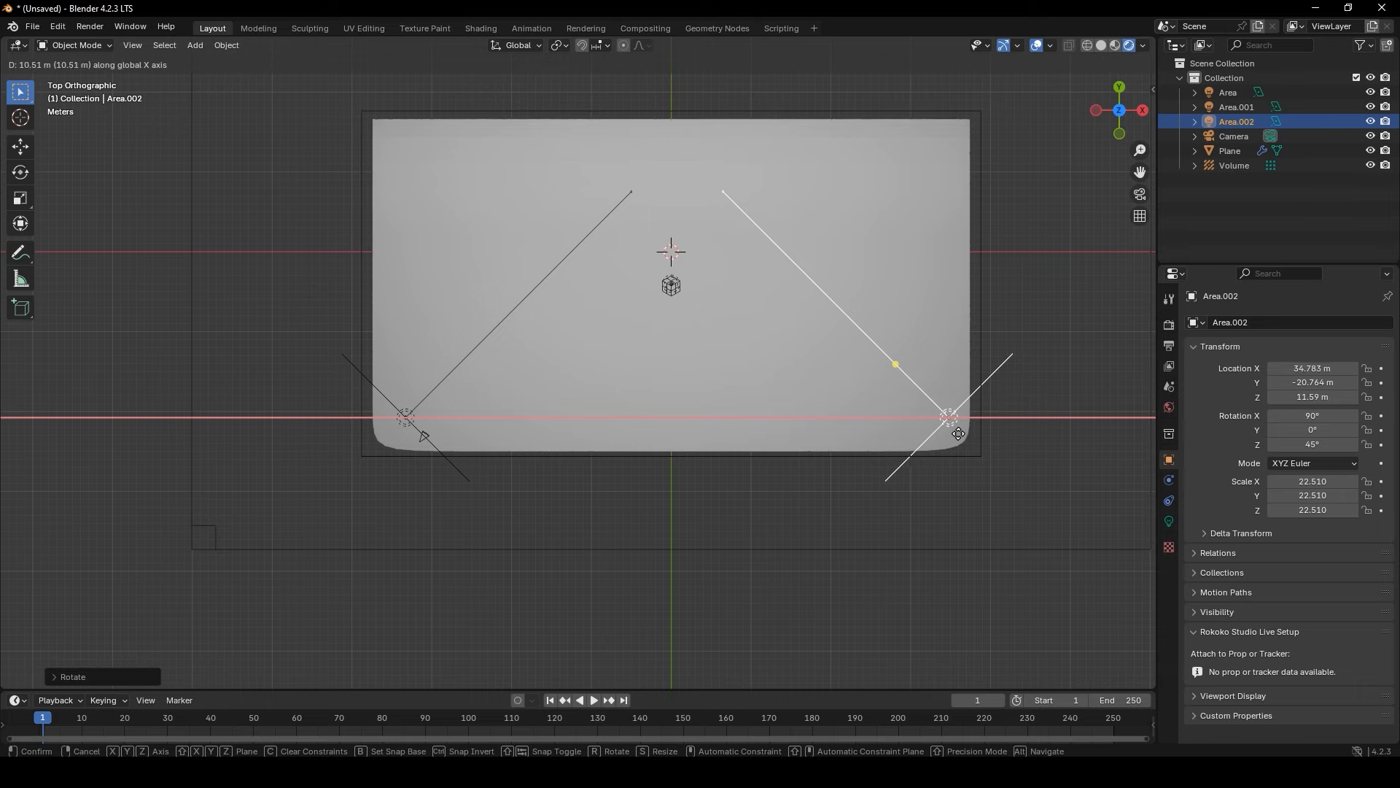
left_click(961, 434)
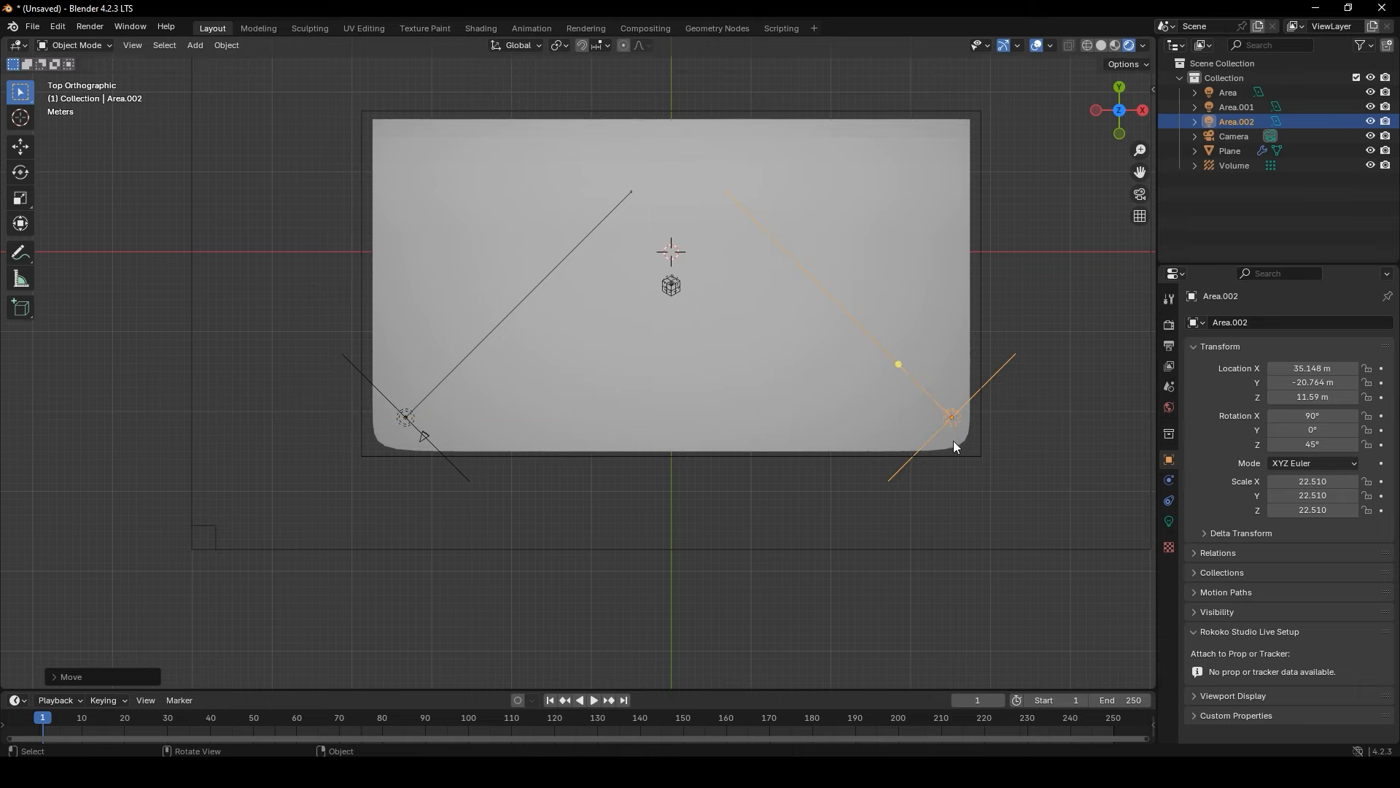
middle_click_drag(952, 441, 949, 309)
Colour the area light beside the camera saturated blue and set its power to 1000 W
left_click(400, 311)
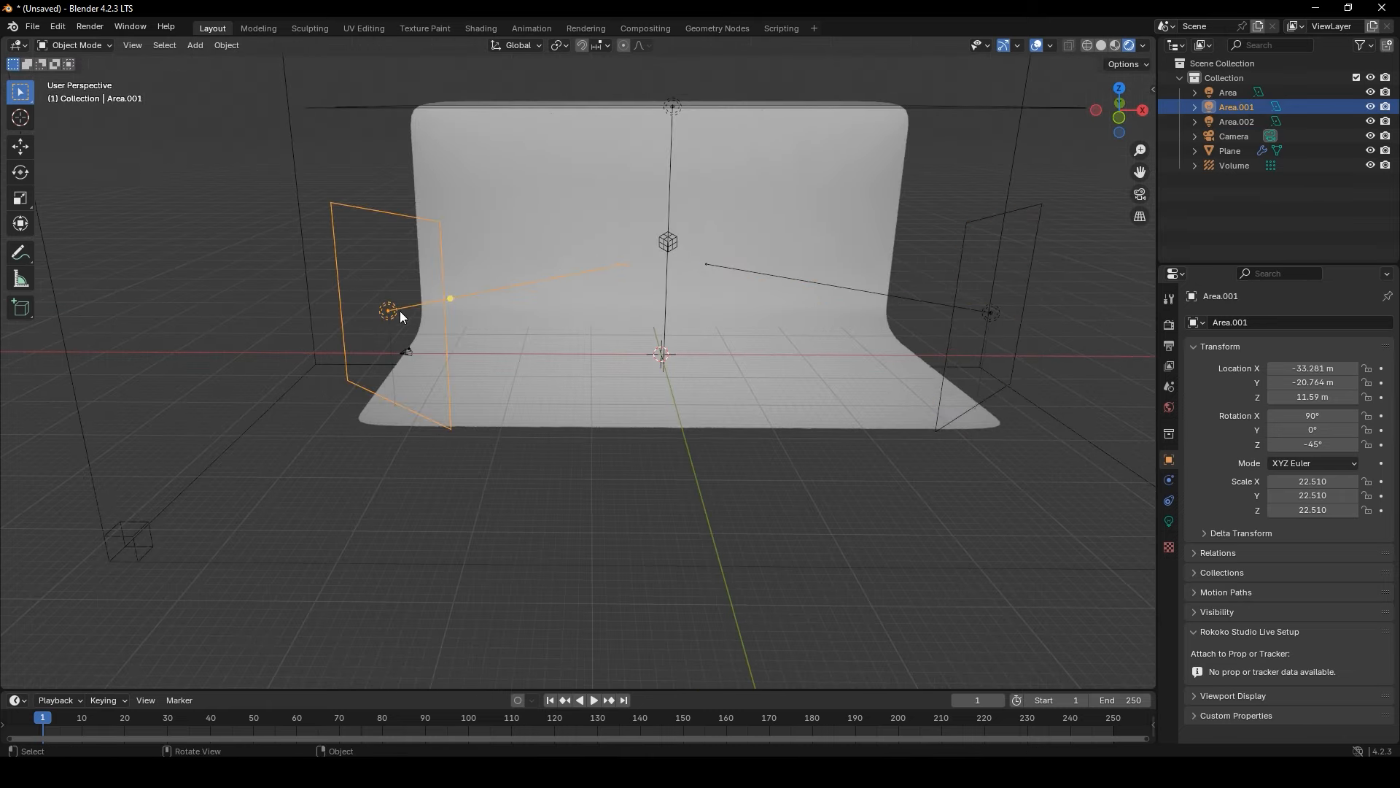
scroll(400, 312, "up", 3)
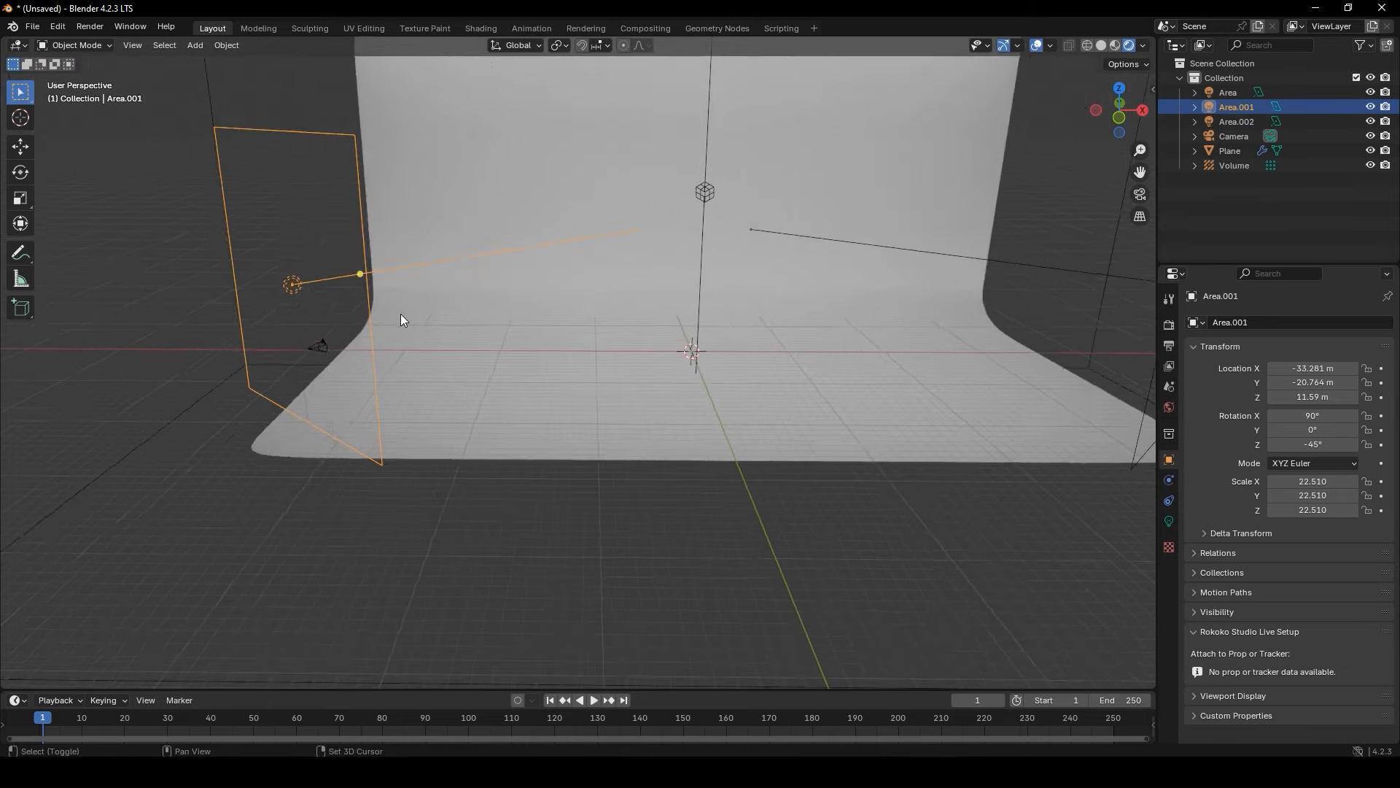
left_click(1170, 521)
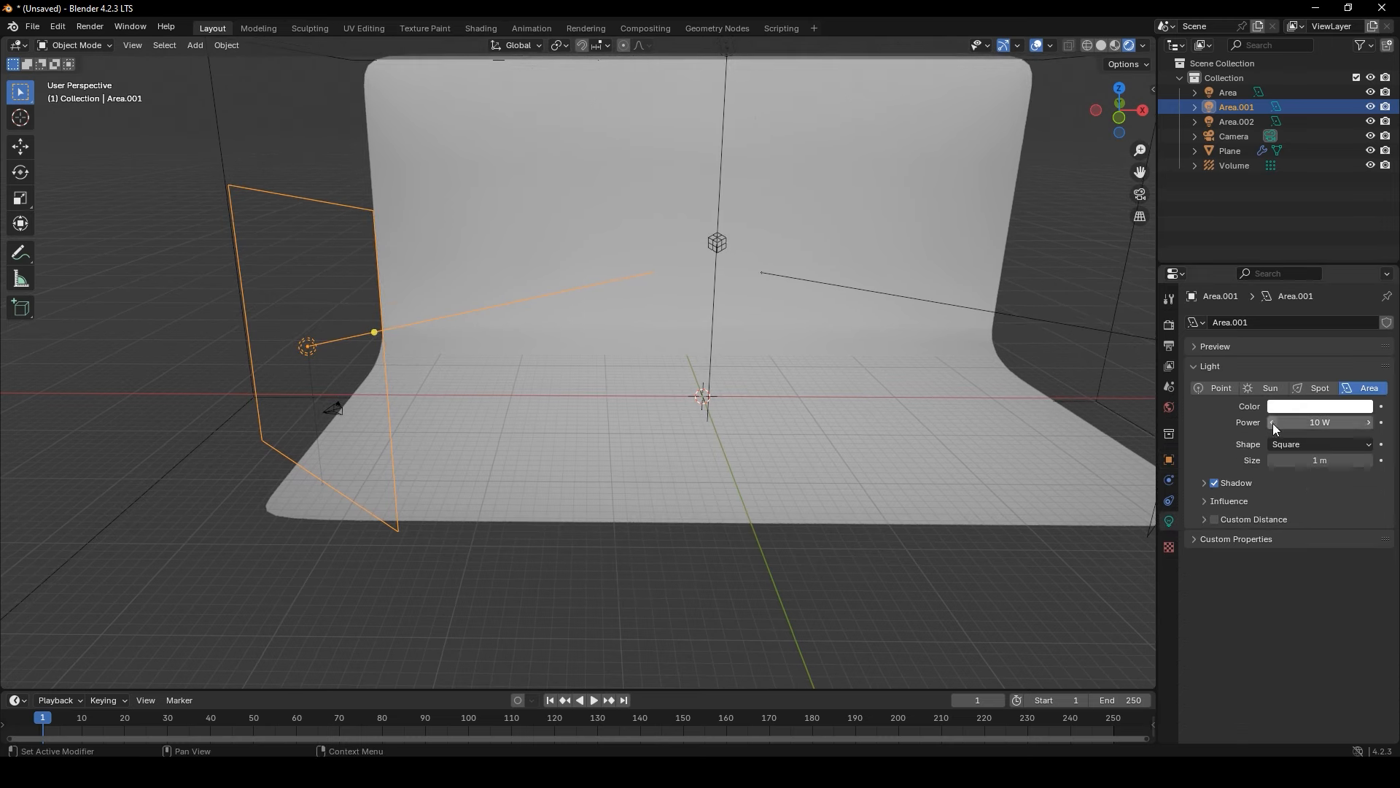
left_click(1306, 407)
left_click_drag(1316, 246, 1341, 228)
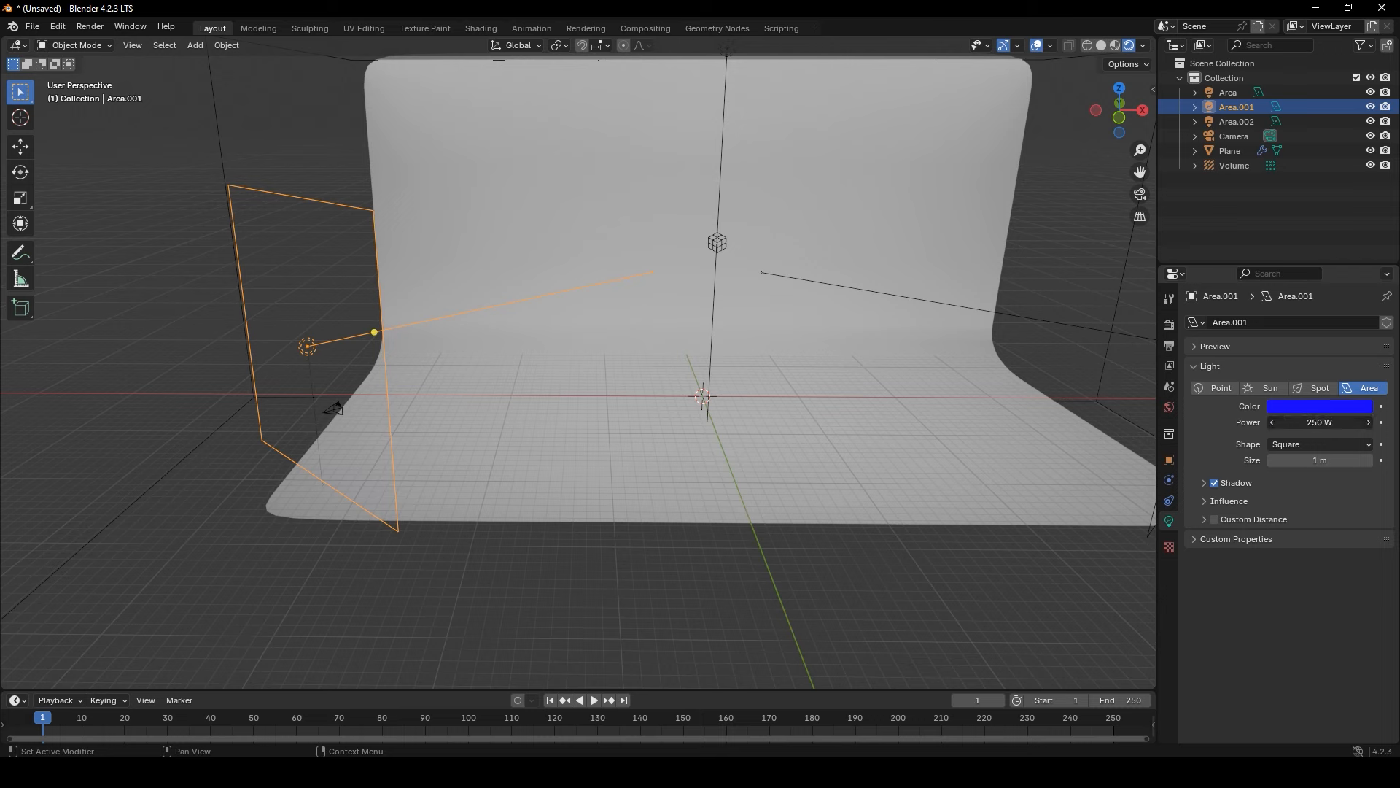
key("Return")
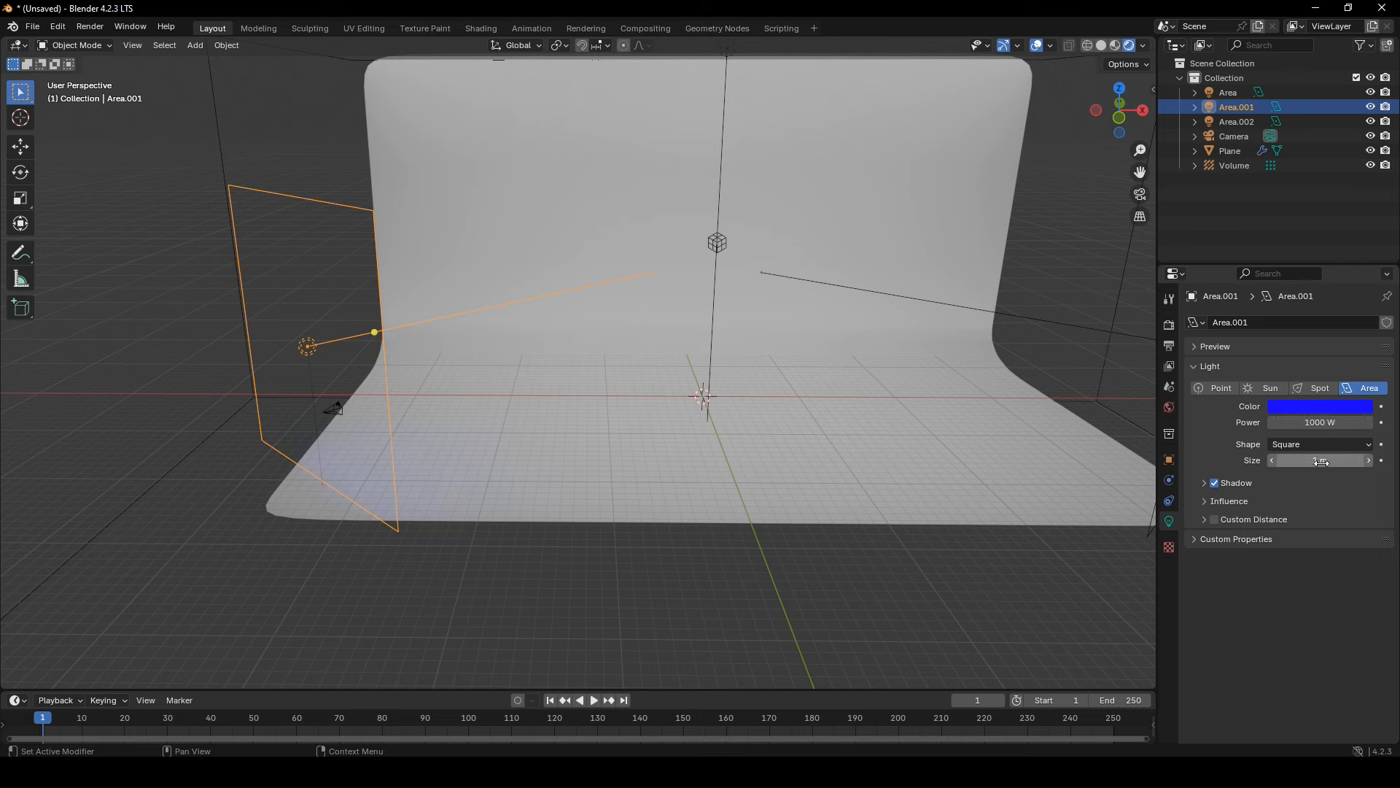
key("s")
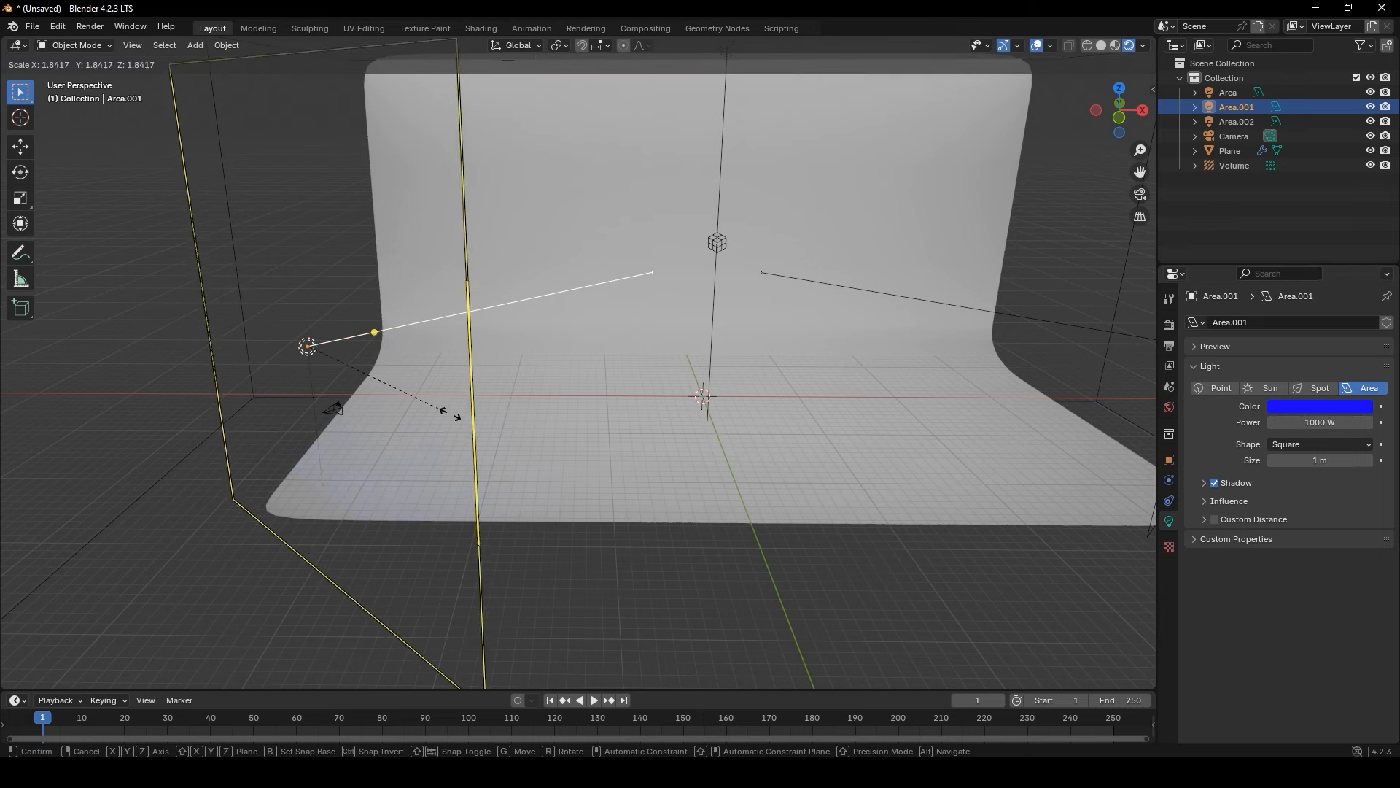
right_click(336, 408)
key("r")
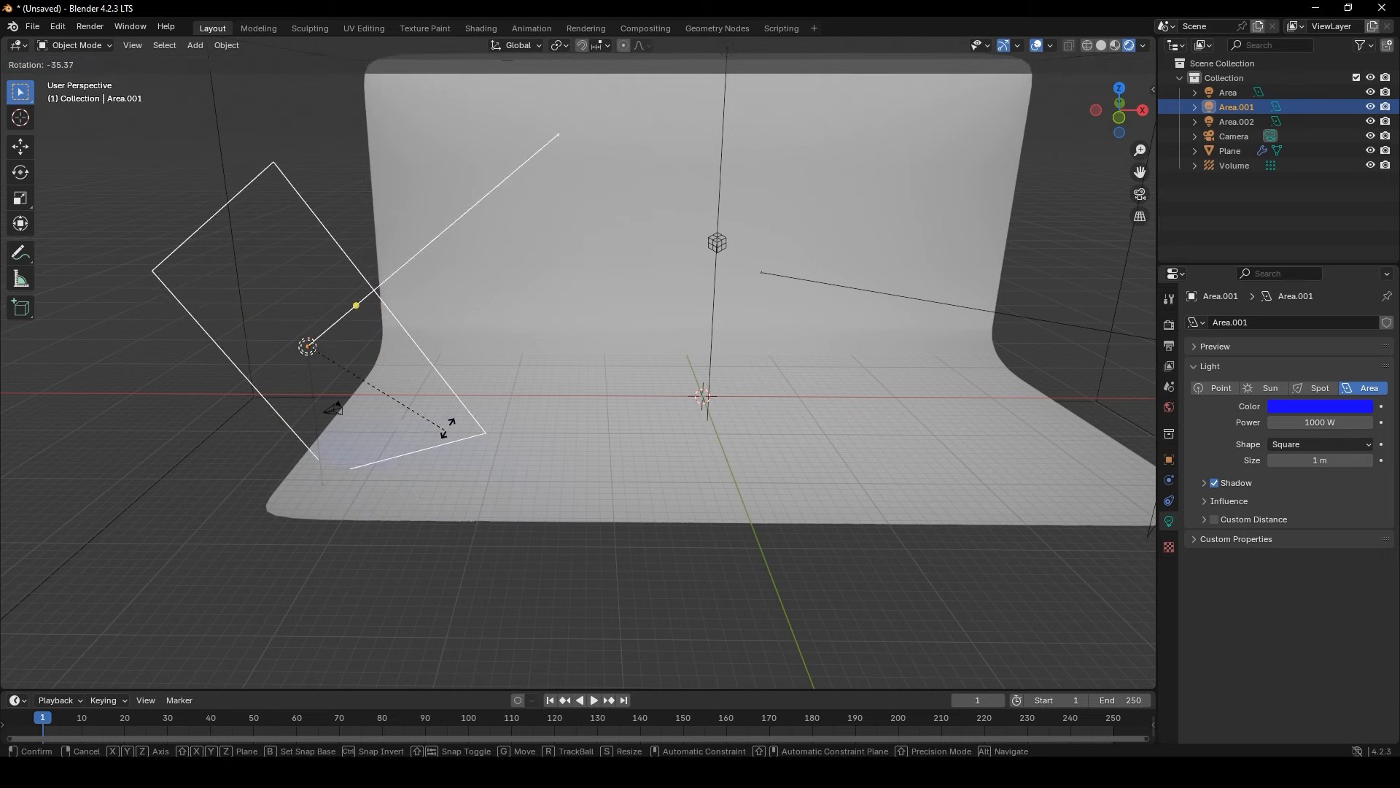
right_click(444, 395)
key("KP_7")
key("r")
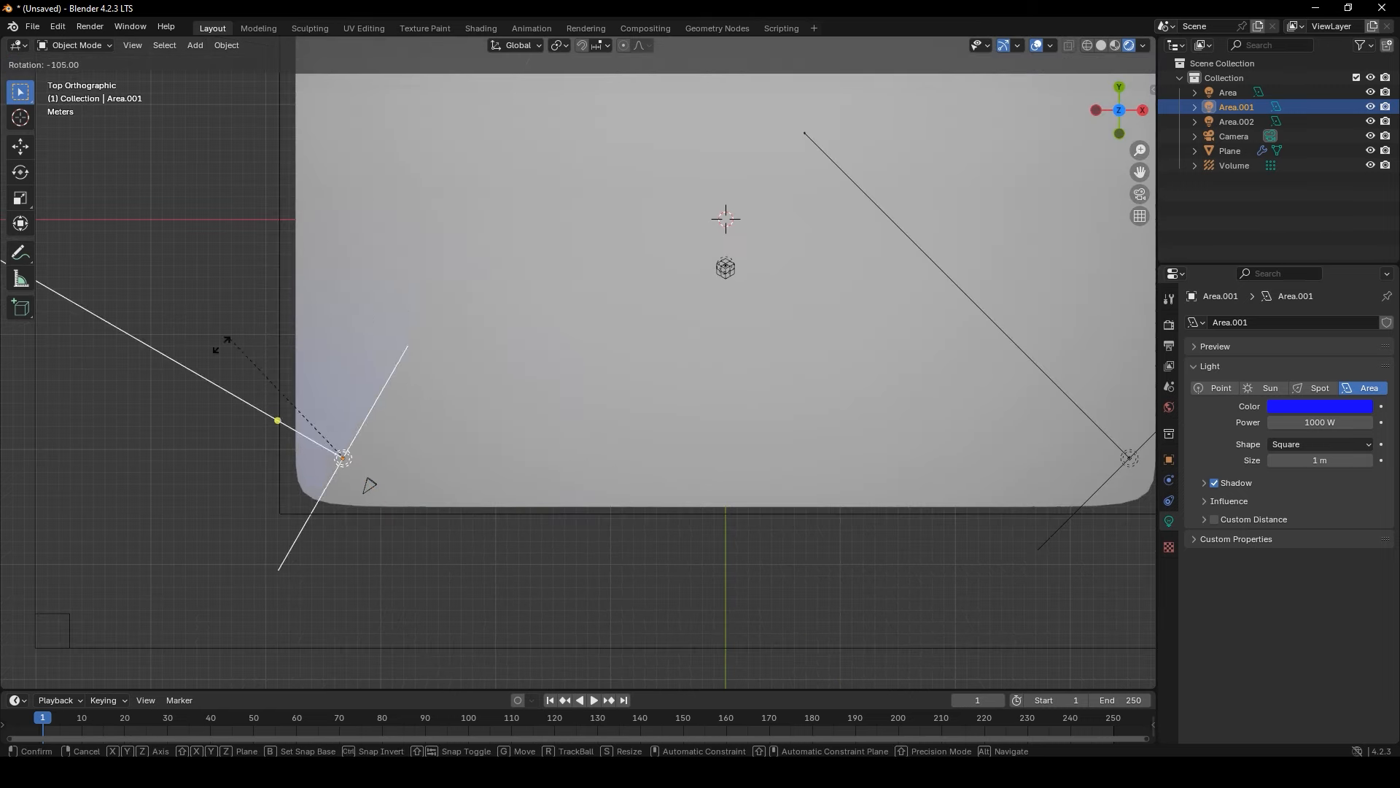
right_click(328, 500)
key("s")
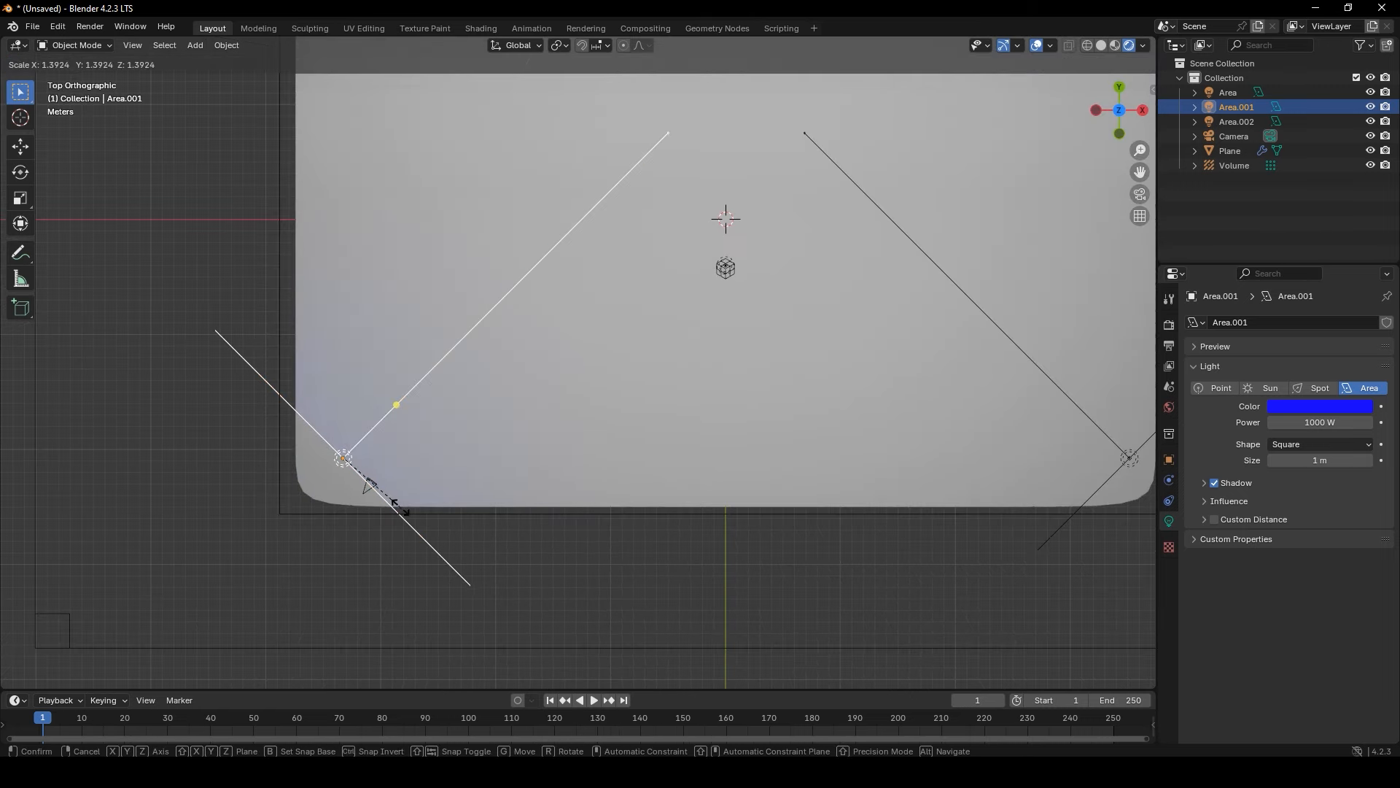
right_click(400, 507)
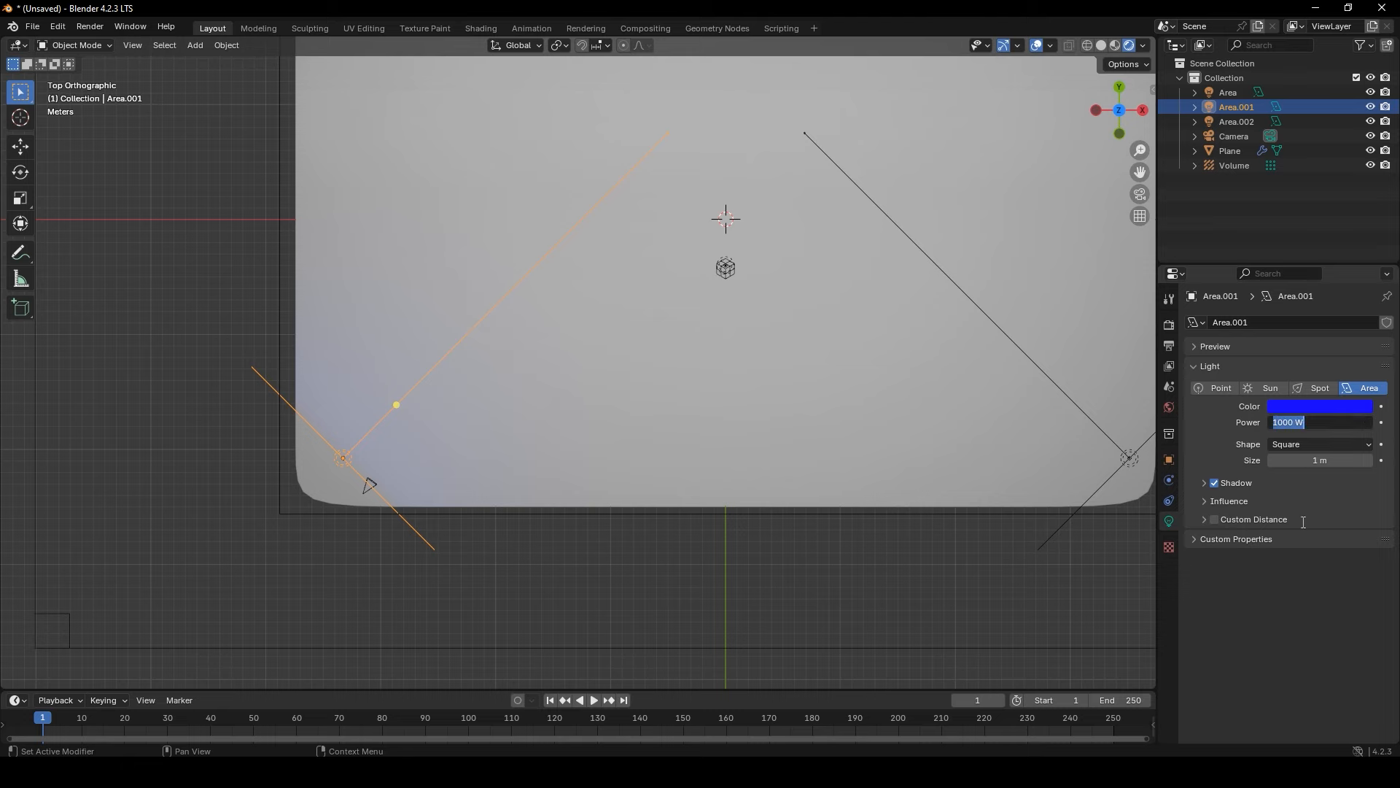
Set the blue area light's power to 5000 W and move it inward over the backdrop
key("Return")
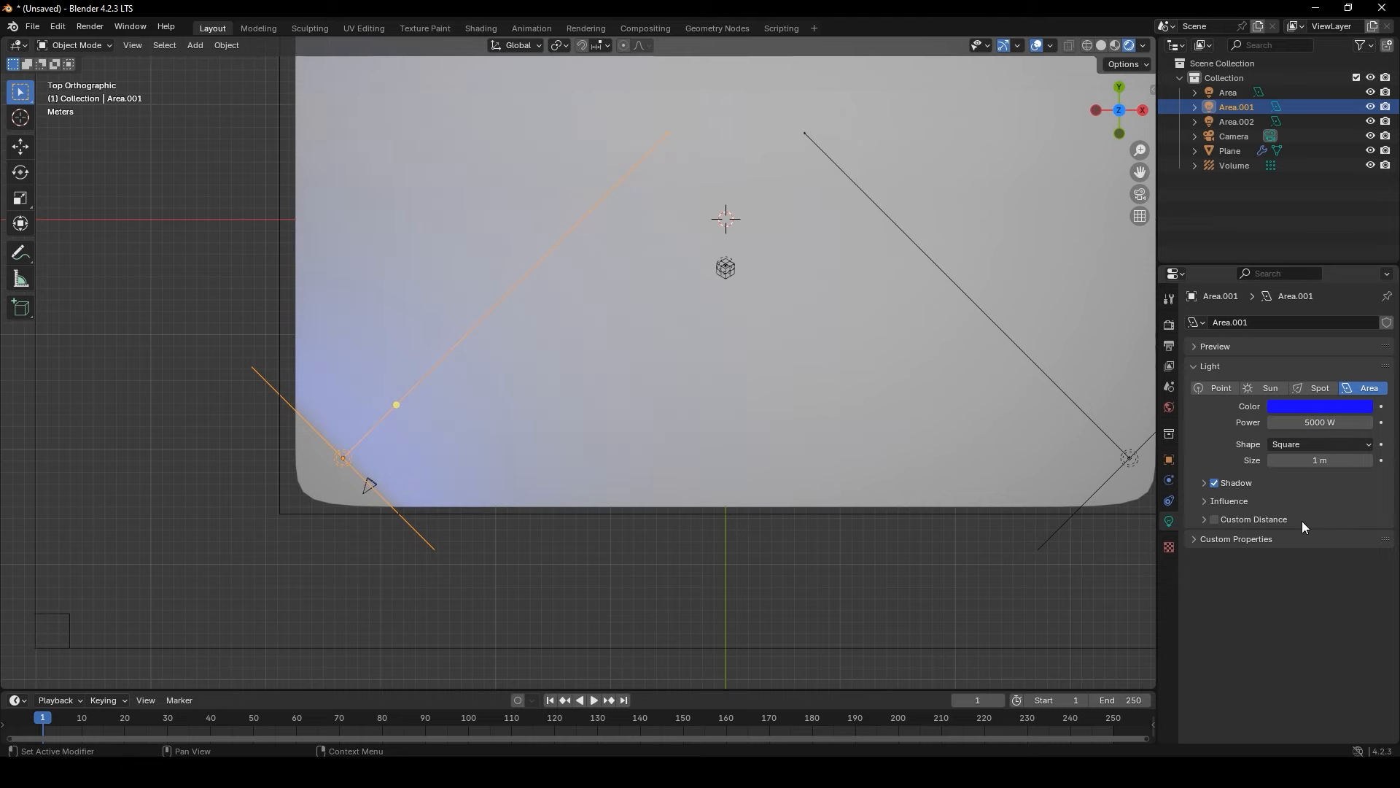
middle_click_drag(872, 550, 823, 409)
key("KP_7")
scroll(778, 386, "down", 3)
key("g")
left_click(874, 275)
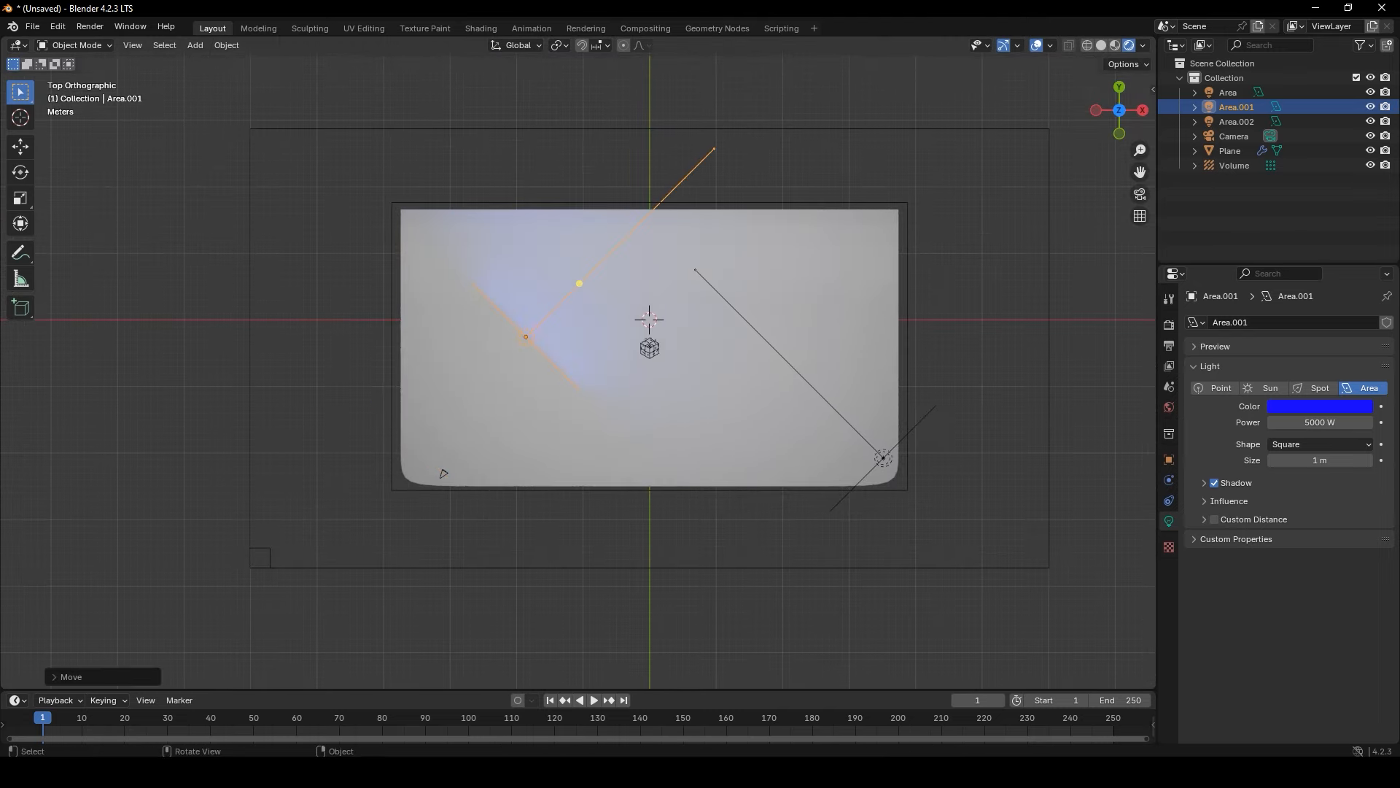
Rotate the blue light a further 45° about Z so it points straight along the X axis, and enlarge it
key("r")
right_click(843, 631)
key("r")
key("s")
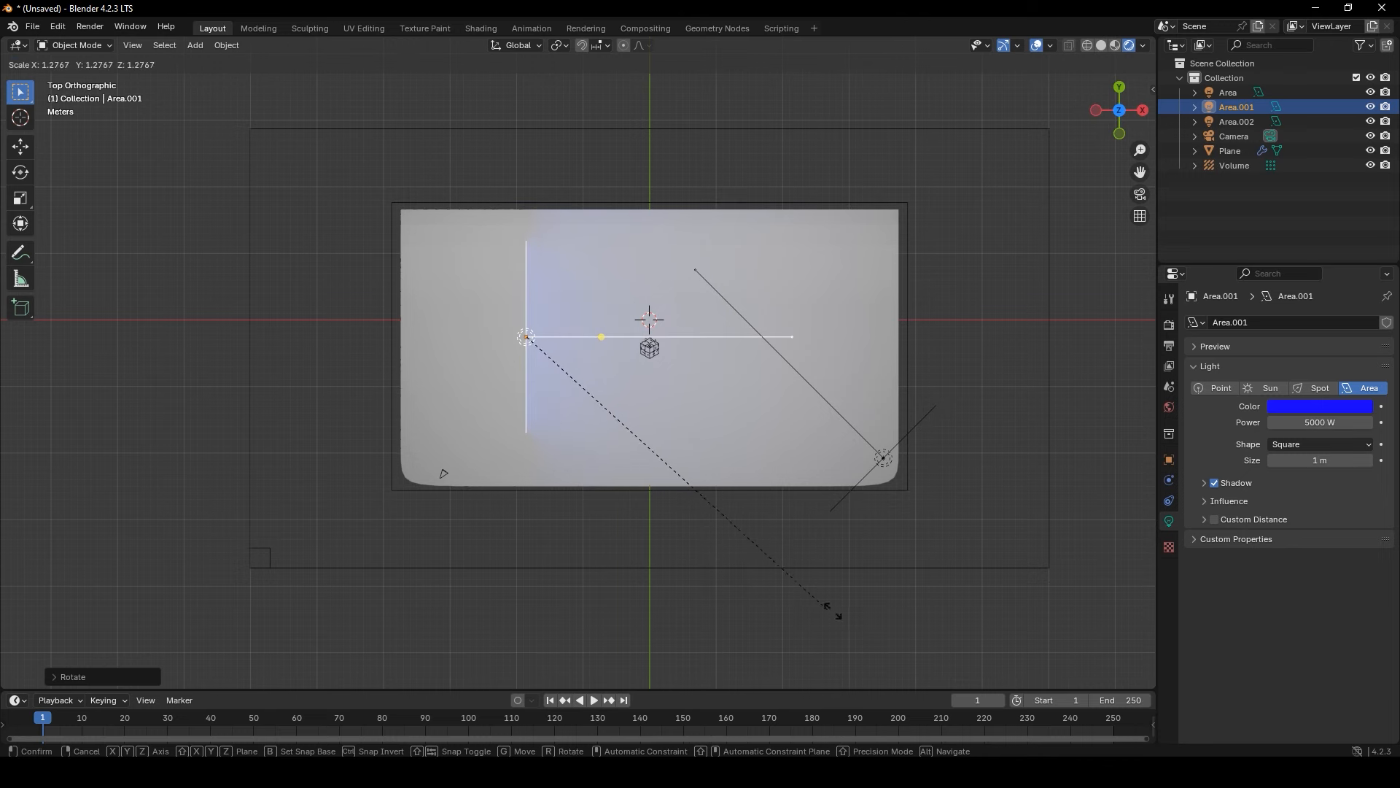
left_click(929, 648)
Move the blue light about -14 m along X and stretch it along Y to span the backdrop's depth
key("g")
key("x")
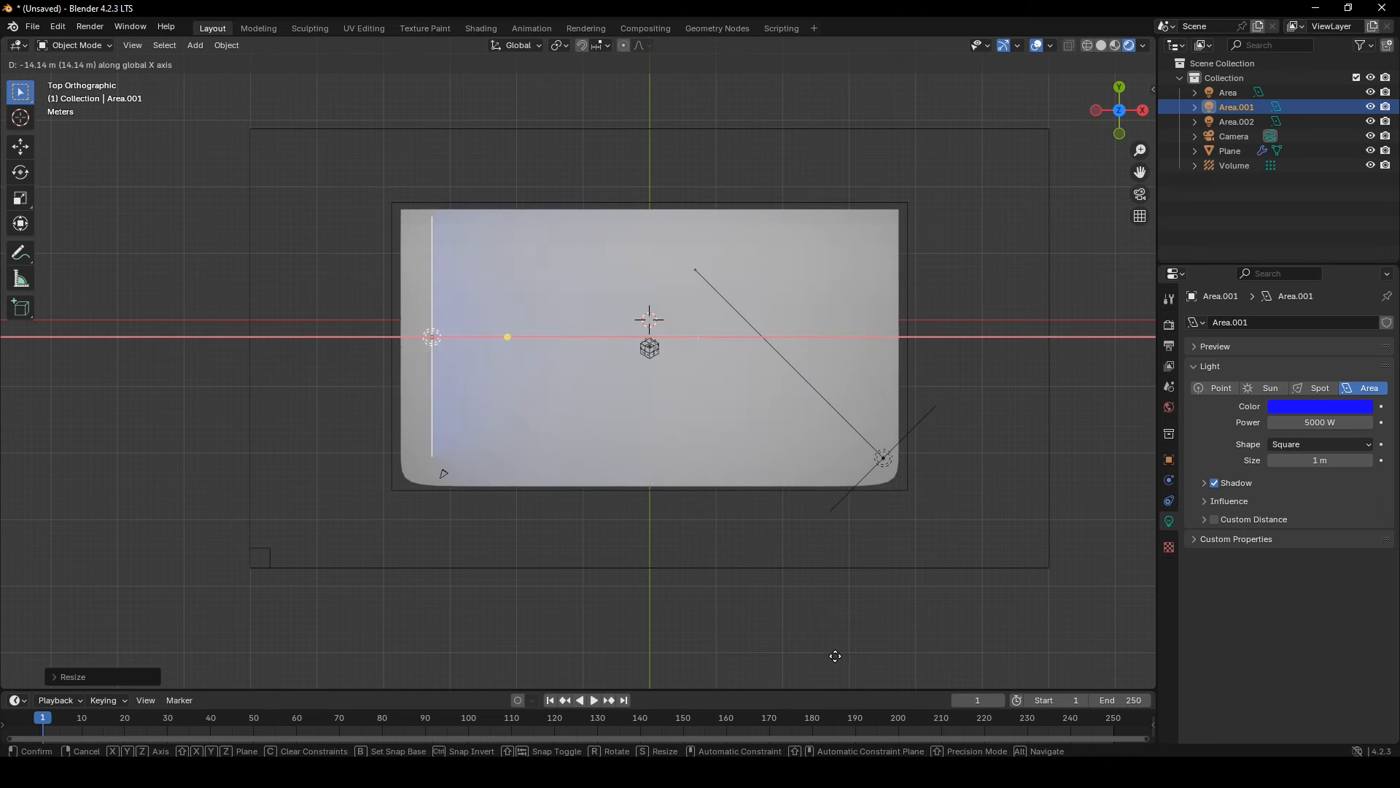
left_click(835, 659)
key("s")
key("y")
left_click(886, 88)
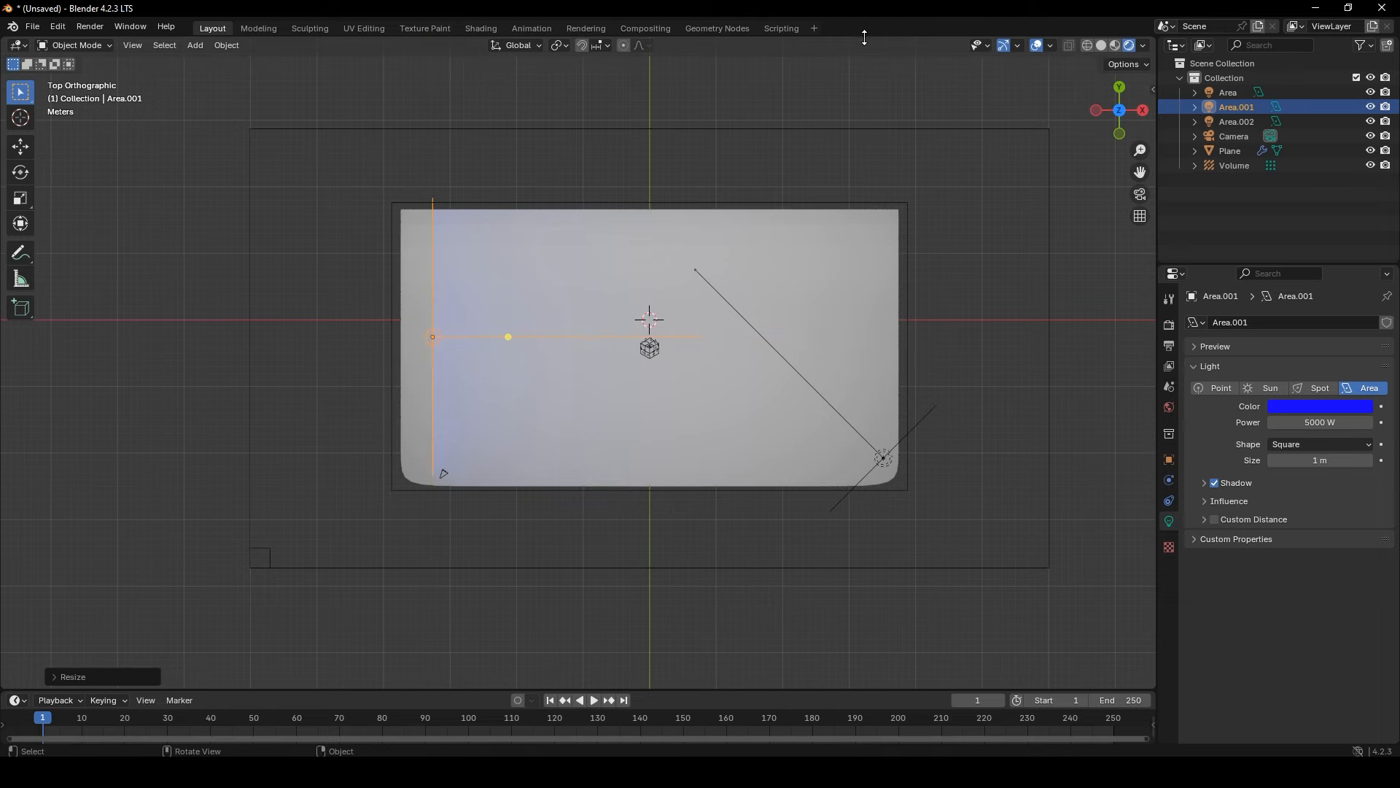
Shift the blue light about -1.9 m along X toward the backdrop's edge and set its power to 10000 W
middle_click_drag(877, 182, 916, 146)
key("g")
key("x")
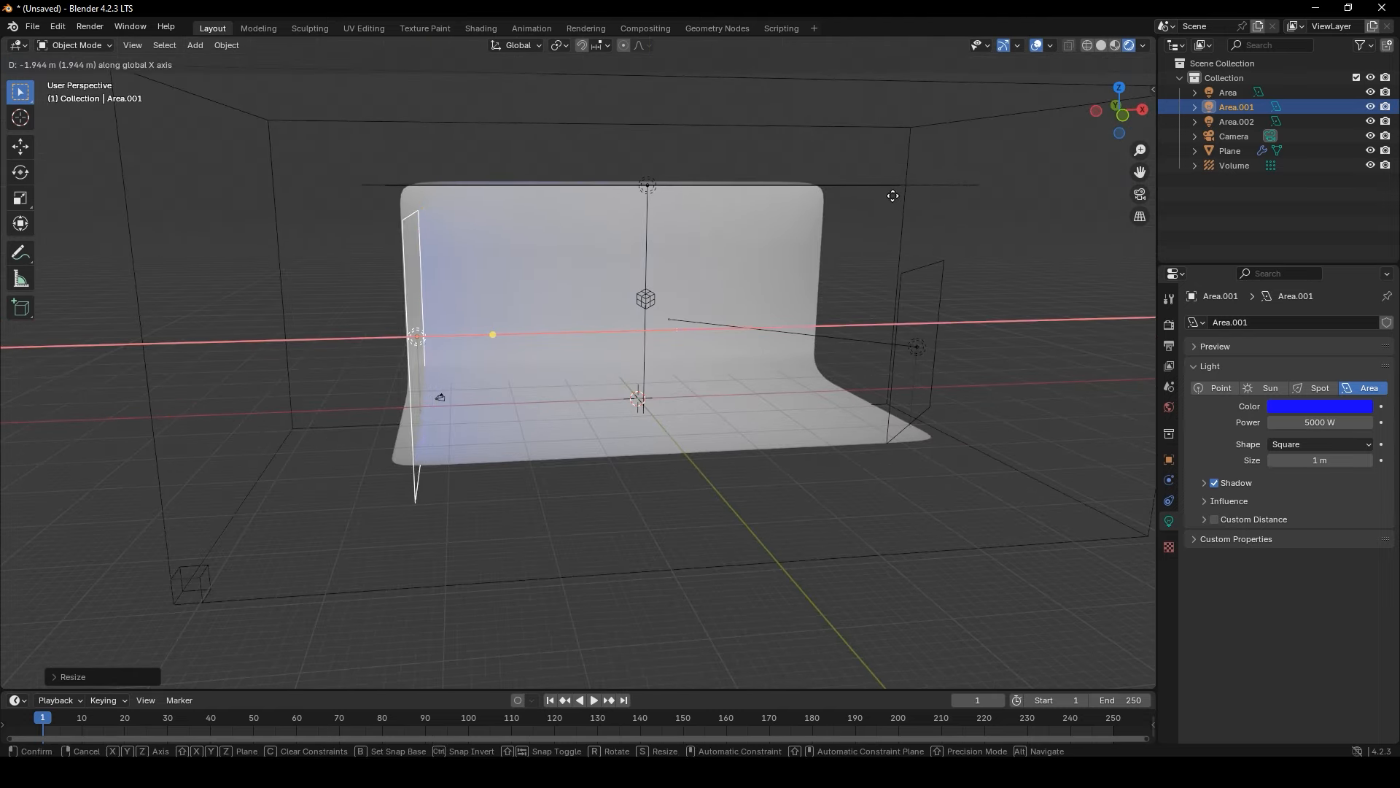
left_click(929, 246)
left_click(1320, 422)
type("1")
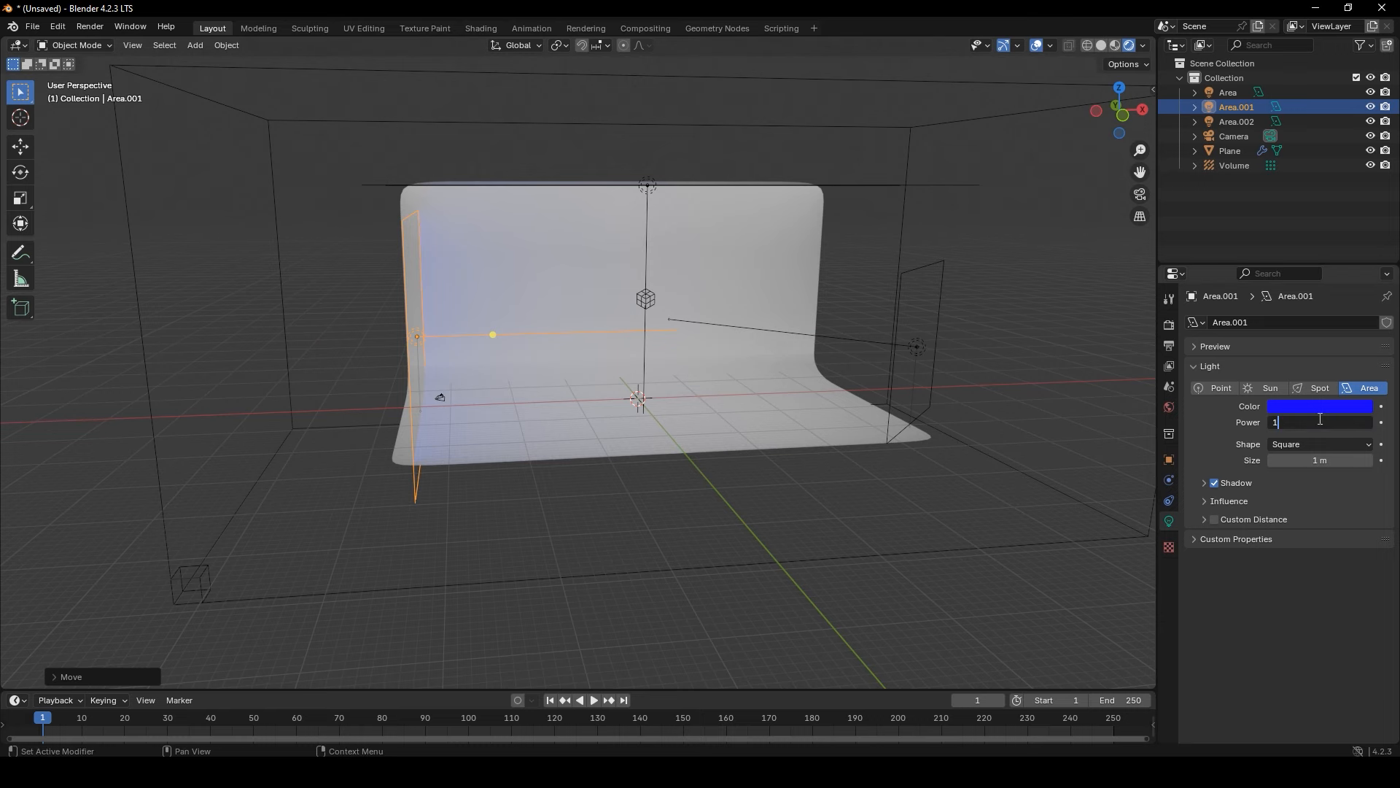
type("0000")
key("Return")
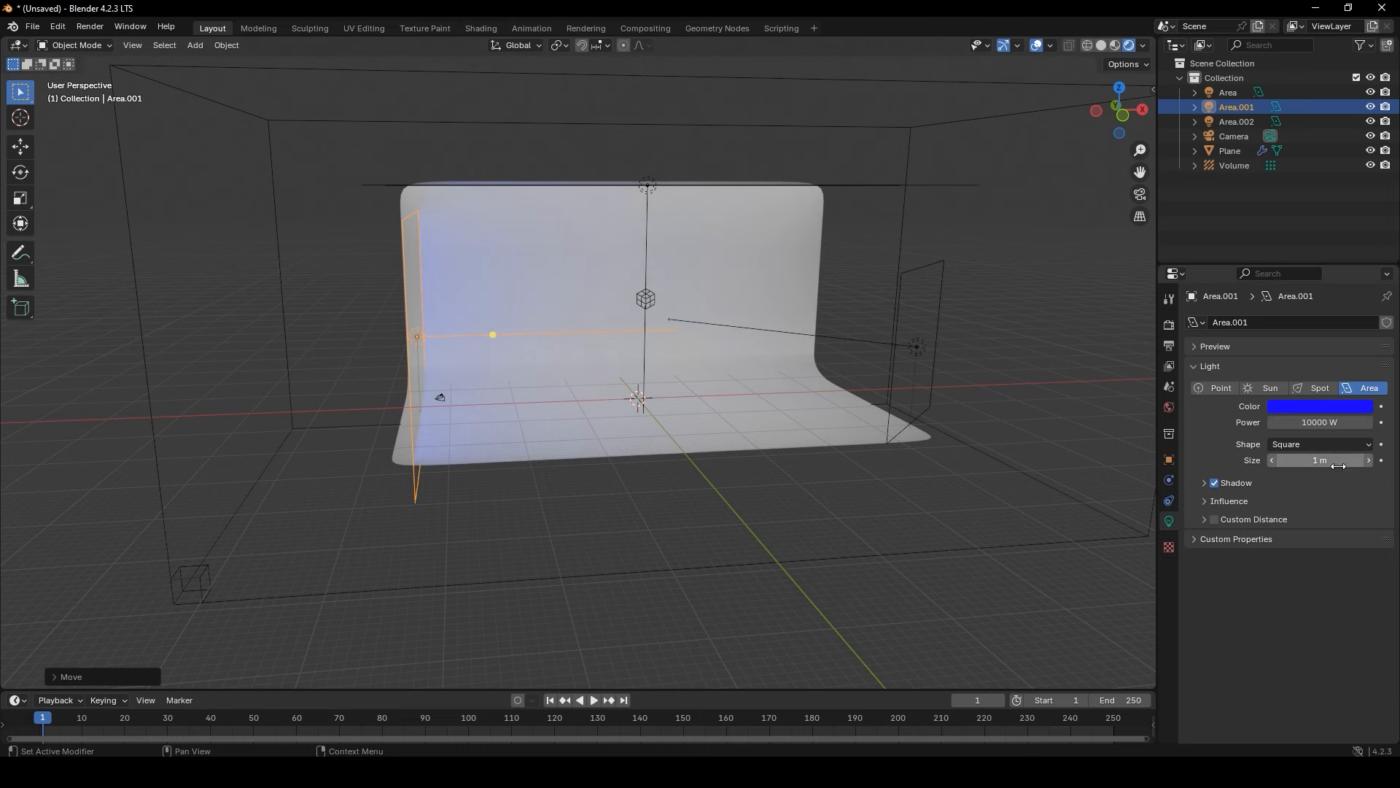
Rotate the white corner area light by 45° to face the blue light's side and enlarge it in top view
left_click(937, 345)
key("KP_7")
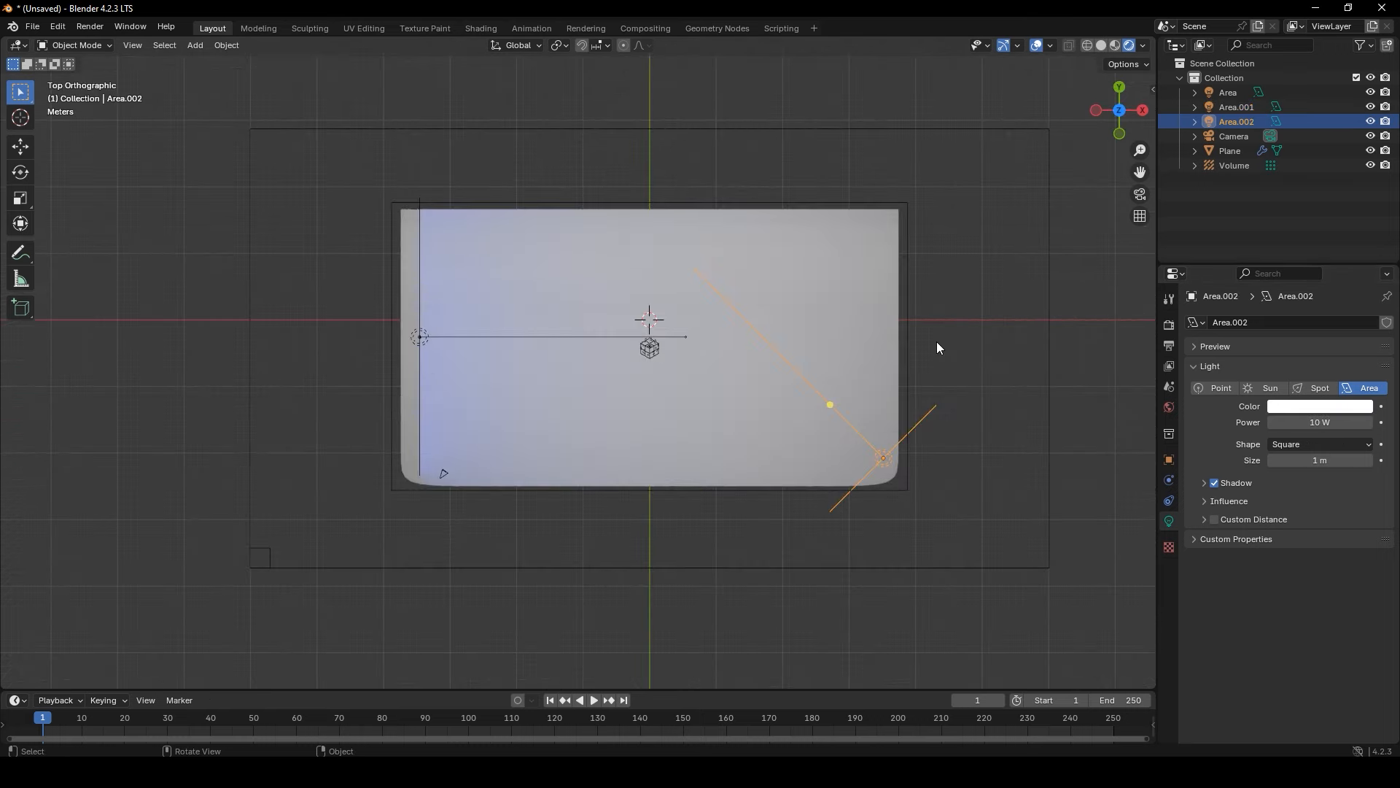
key("r")
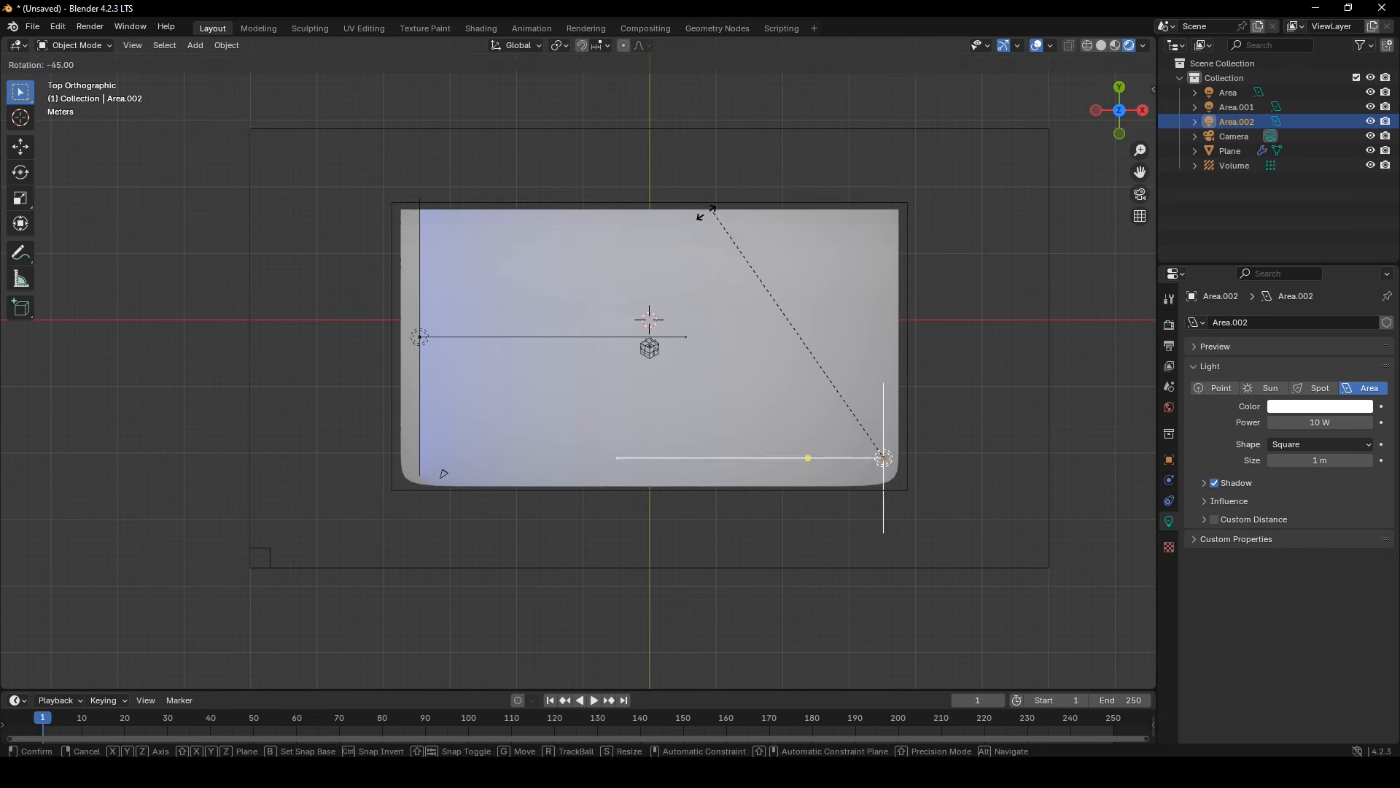
left_click(758, 302)
key("s")
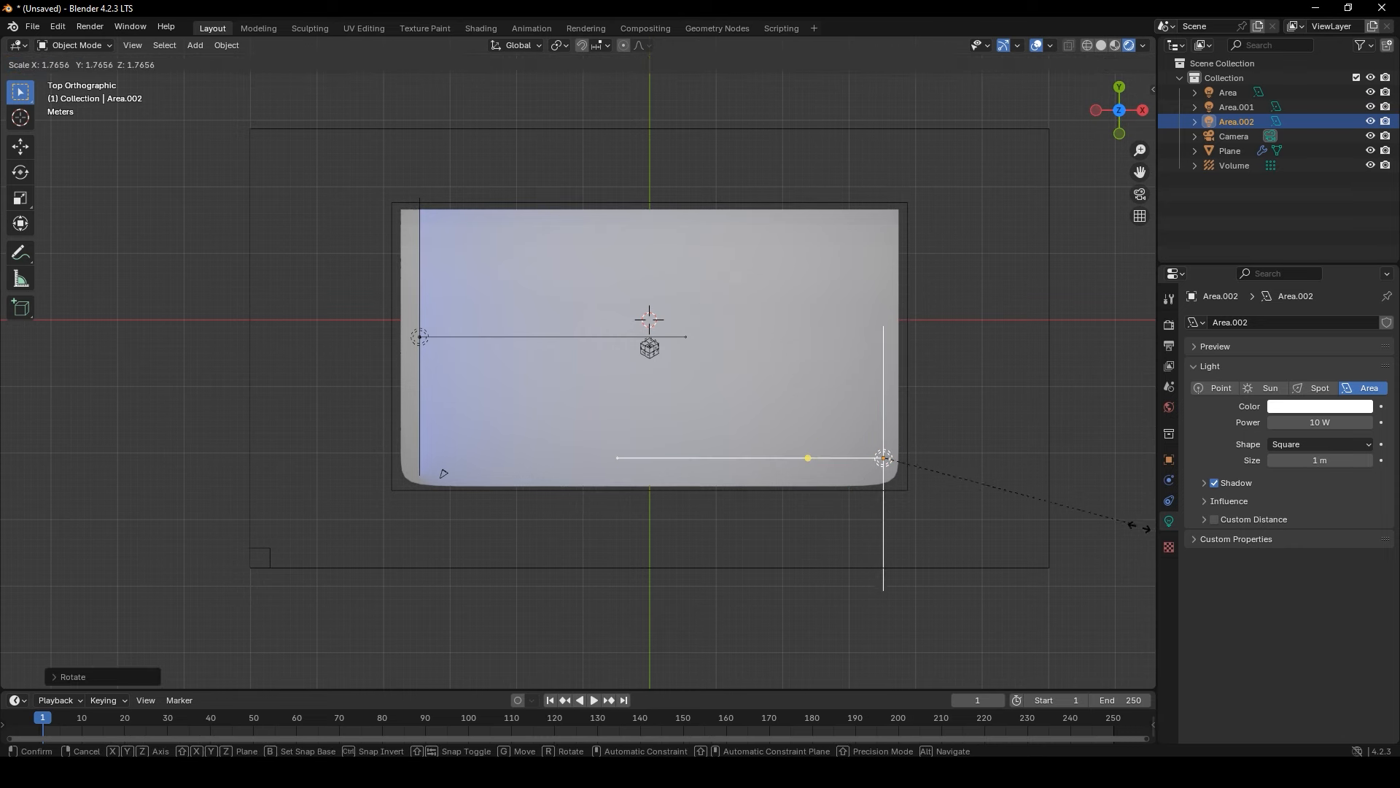
left_click(47, 573)
Move the white side light along the Y axis until it sits level with the blue light
key("g")
middle_click_drag(79, 562, 83, 510)
left_click(88, 443)
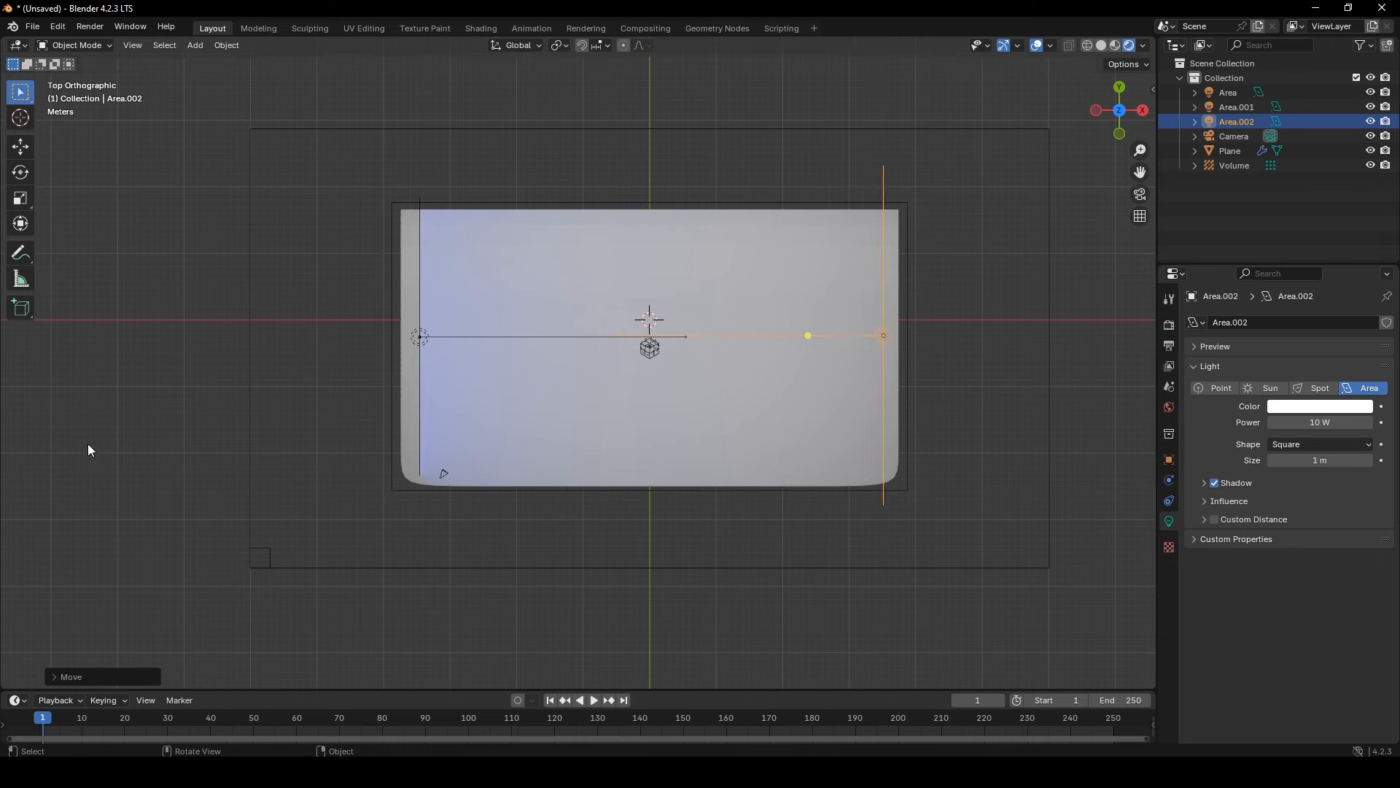
key("g")
middle_click_drag(87, 443, 87, 443)
left_click(88, 443)
Shrink the white side light slightly and shift it about -1.8 m along the Y axis to fit the backdrop's depth
key("s")
right_click(77, 398)
key("s")
left_click(1097, 617)
key("g")
middle_click_drag(1097, 617, 1098, 625)
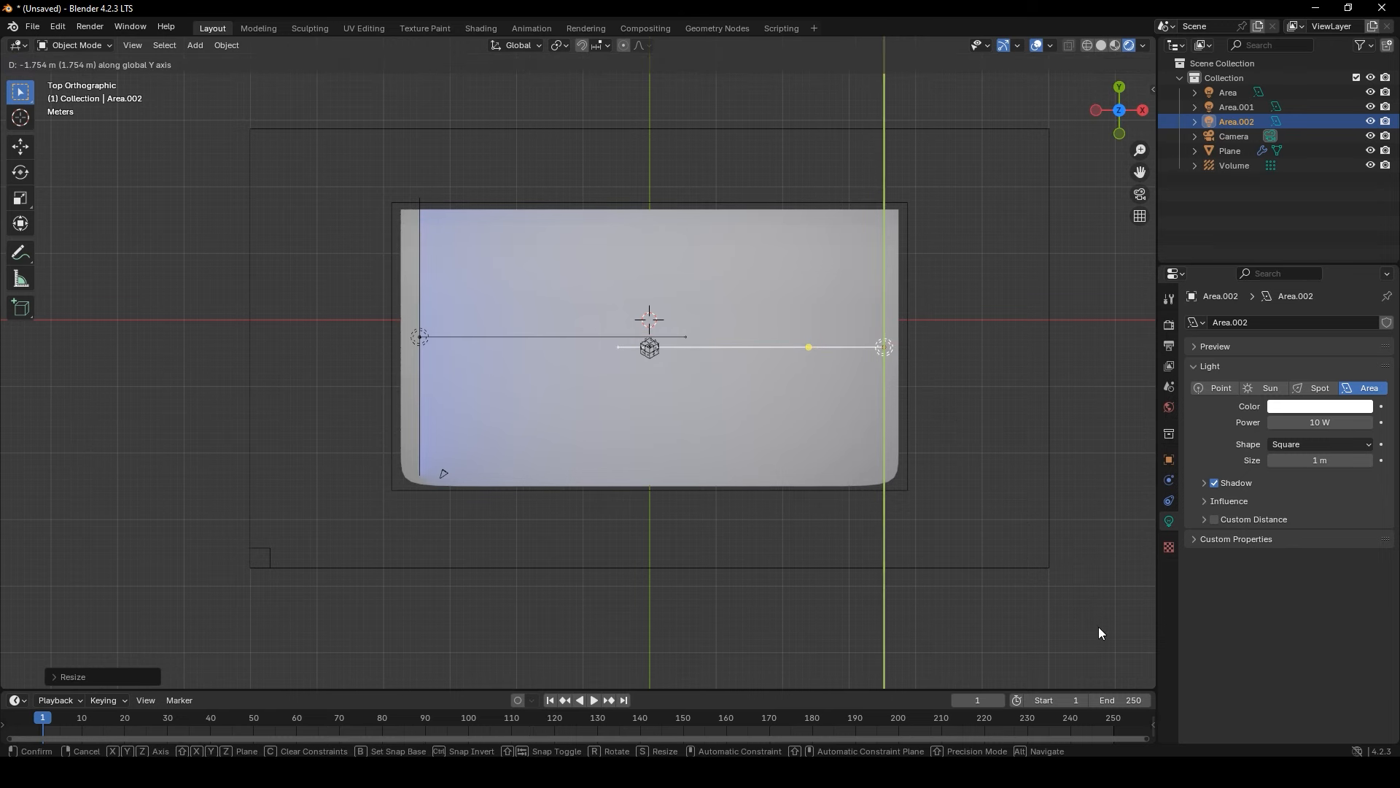
left_click(1099, 627)
Set the blue area light's power to 20000 W and move it slightly inward along the X axis
left_click(420, 337)
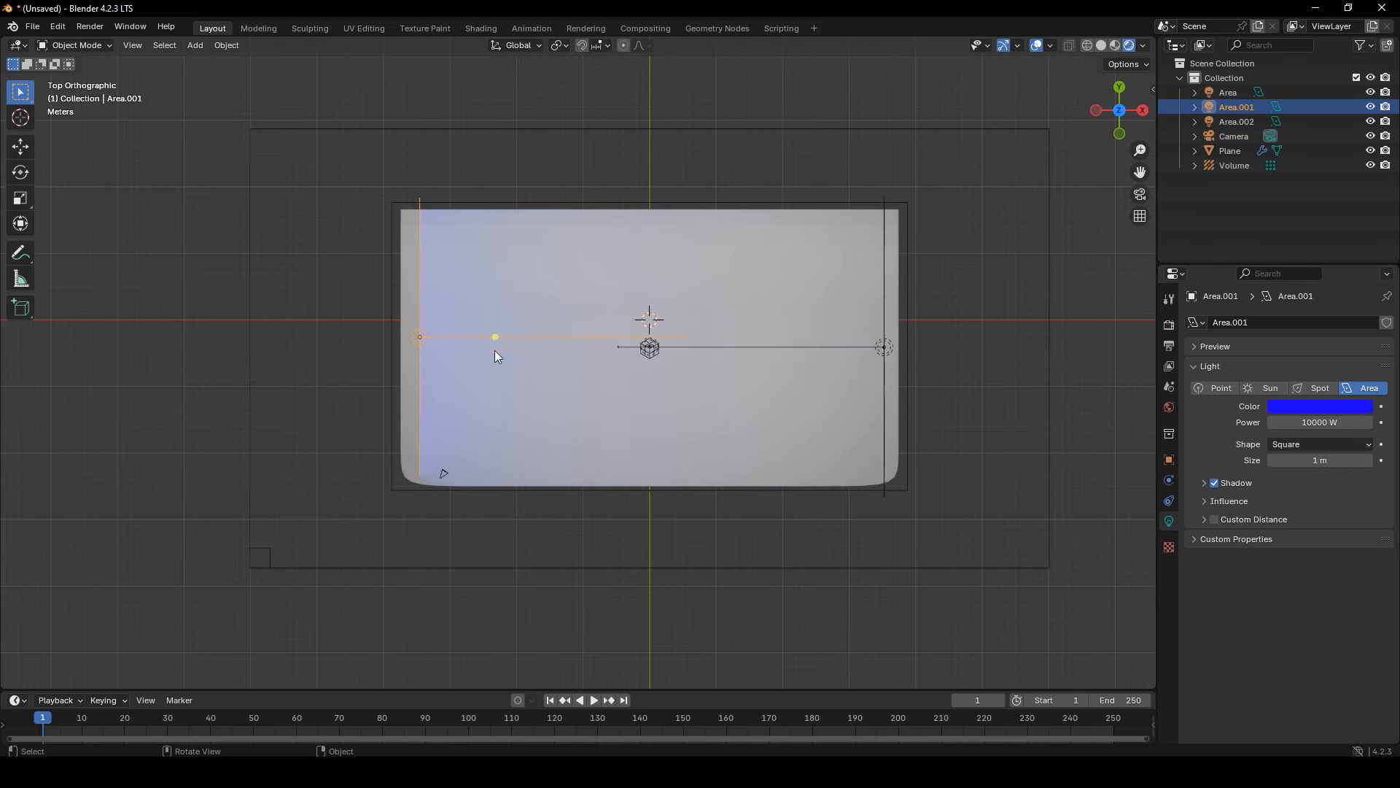
left_click(1319, 422)
type("200")
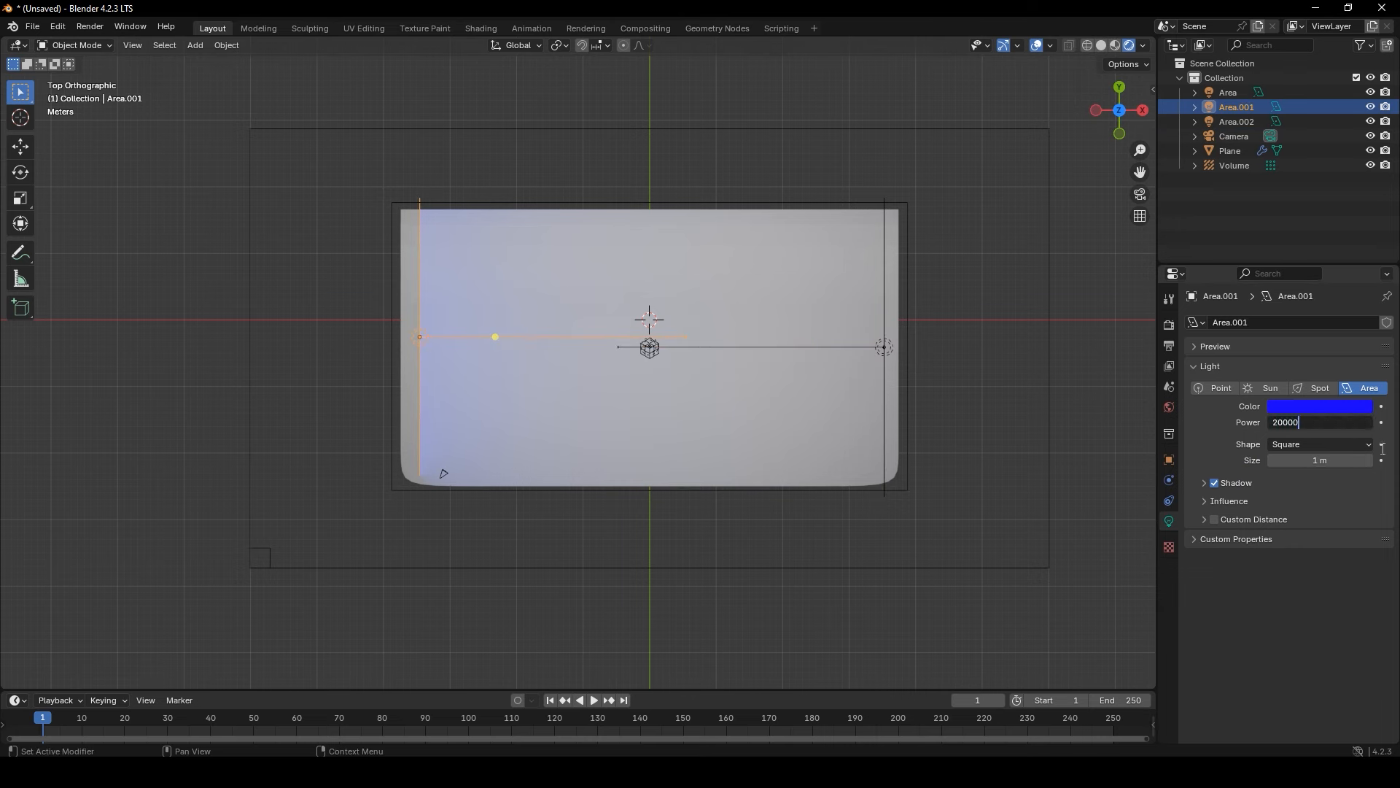
key("Return")
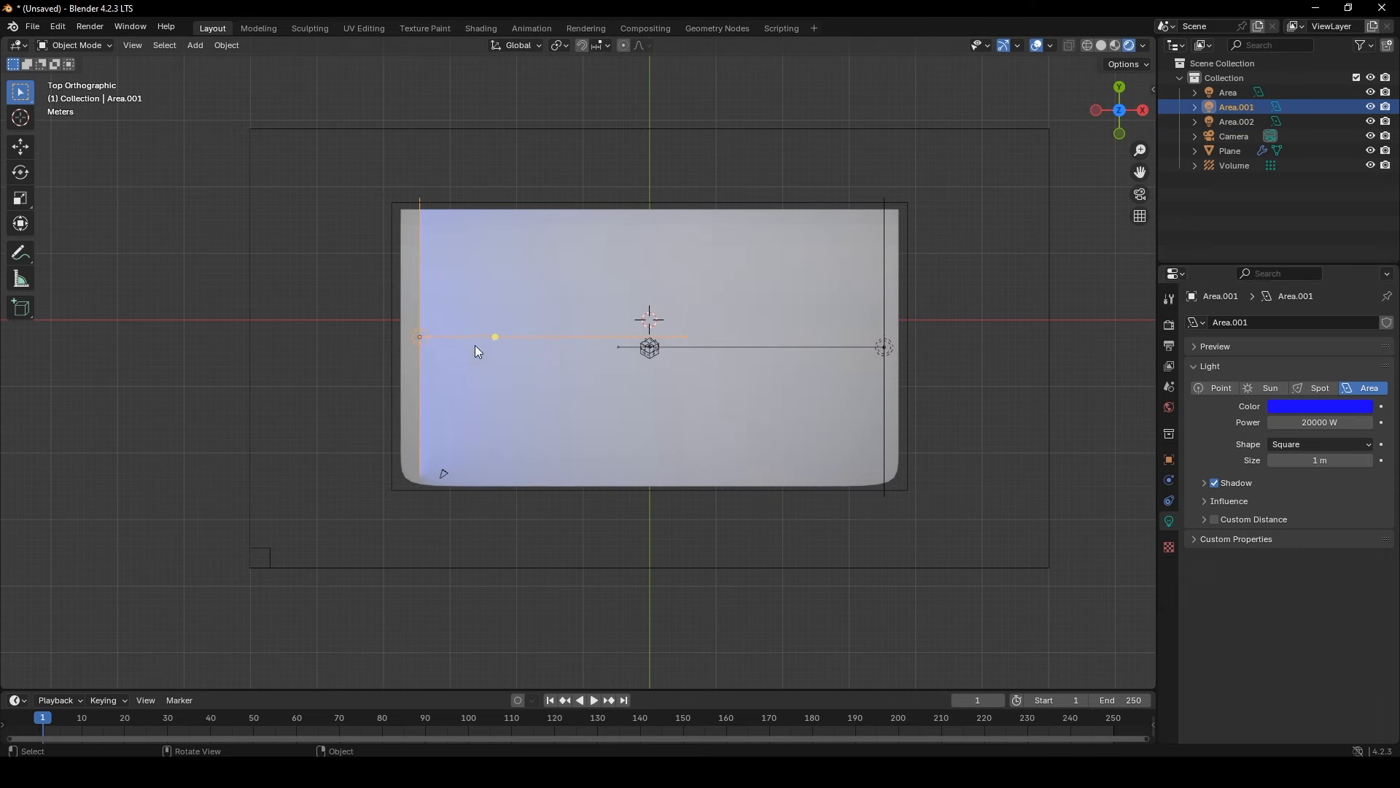
key("g")
left_click(493, 351)
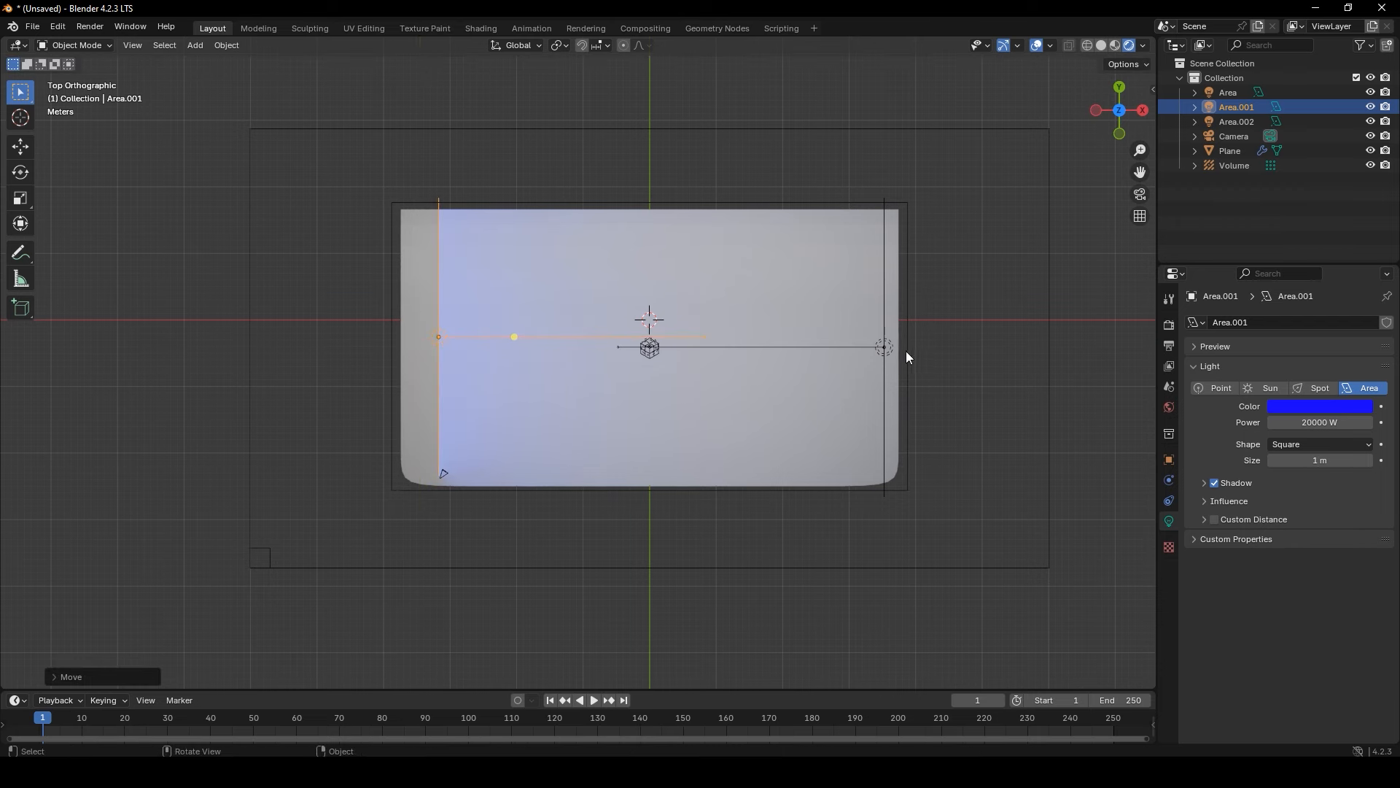
Move the white side light inward along the X axis, away from the backdrop's edge
left_click(887, 350)
key("g")
left_click(837, 350)
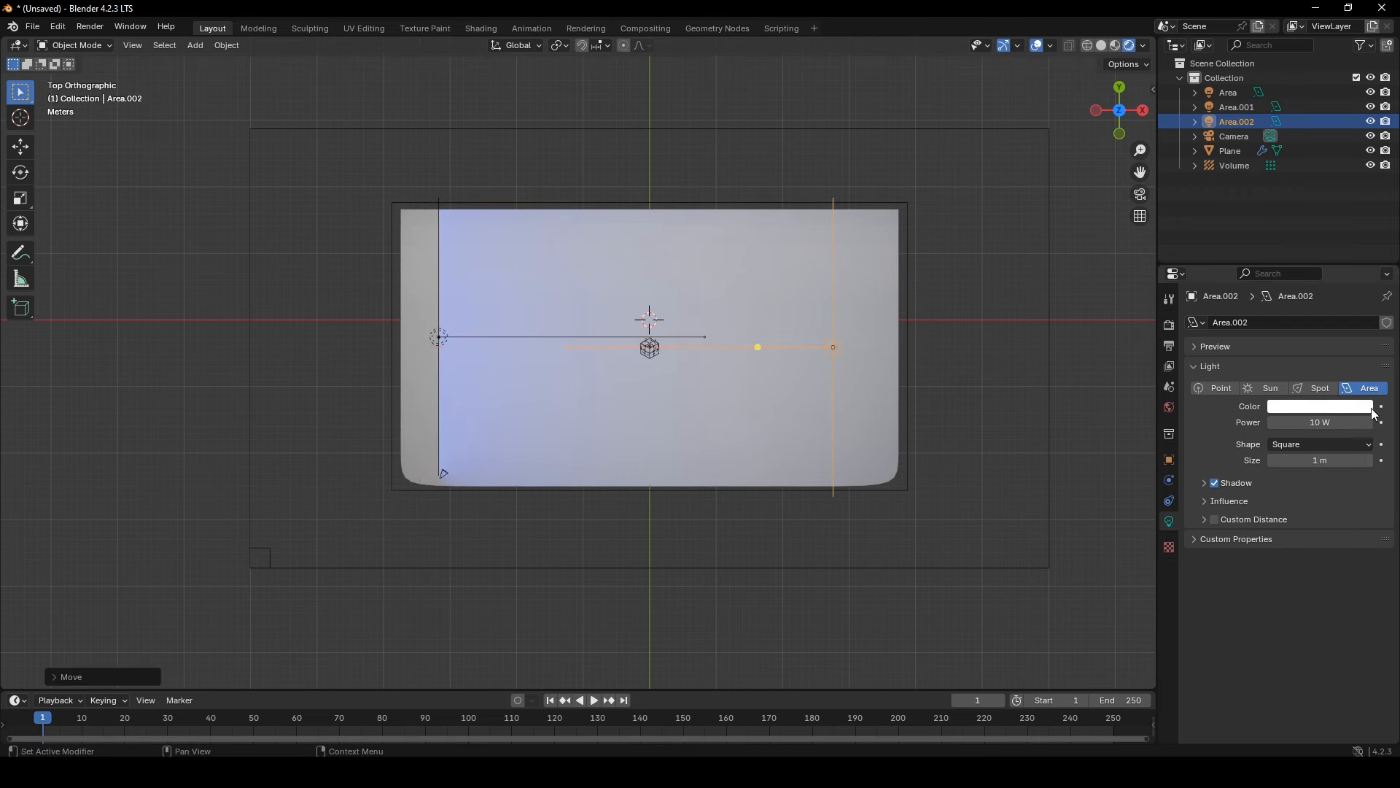
Colour the white side light pure red at full saturation and set its power to 20000 W
left_click(1370, 407)
left_click_drag(1285, 255, 1288, 319)
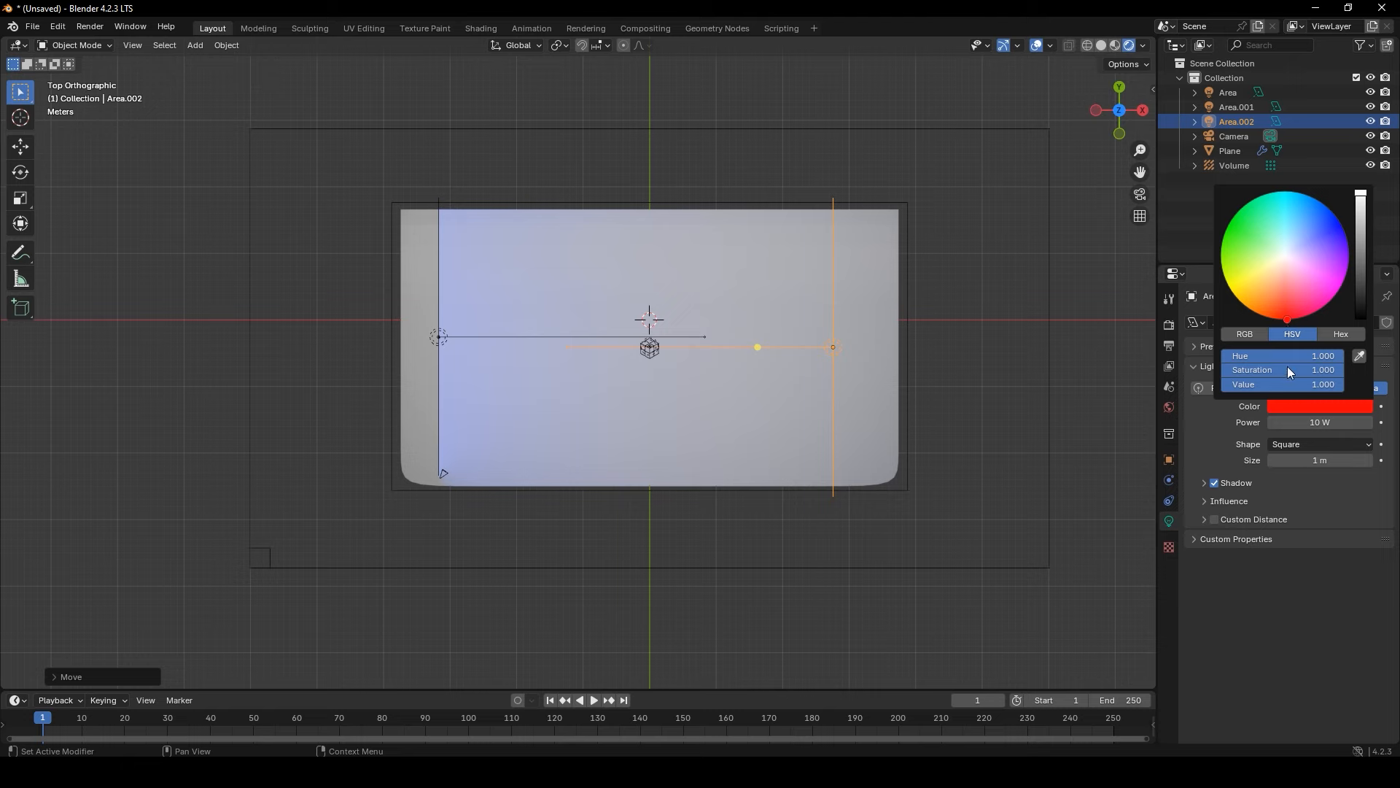
left_click(1318, 424)
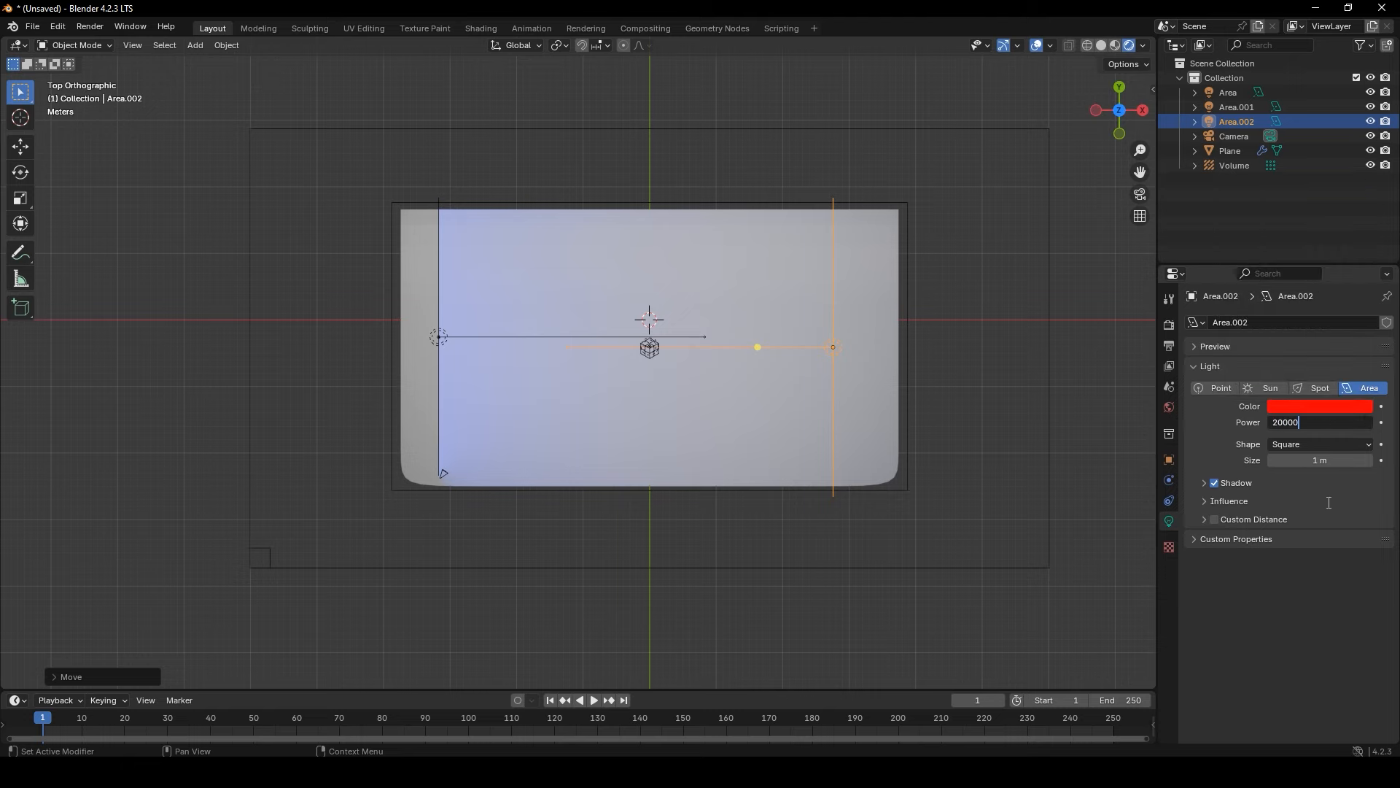
key("Return")
Soften the red side light's colour to a pale red with a saturation of about 0.83
middle_click_drag(951, 427, 963, 270)
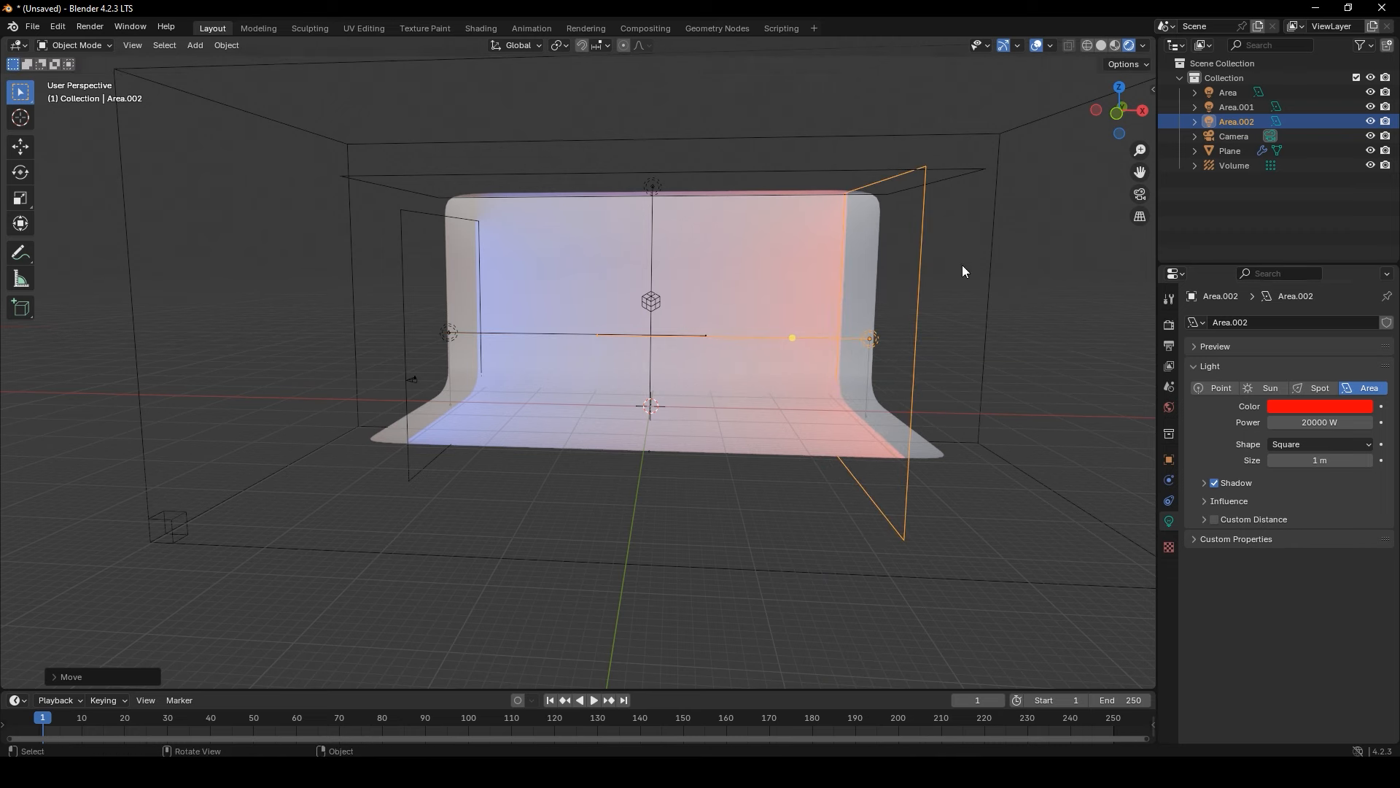
left_click(1326, 412)
left_click_drag(1286, 313, 1285, 288)
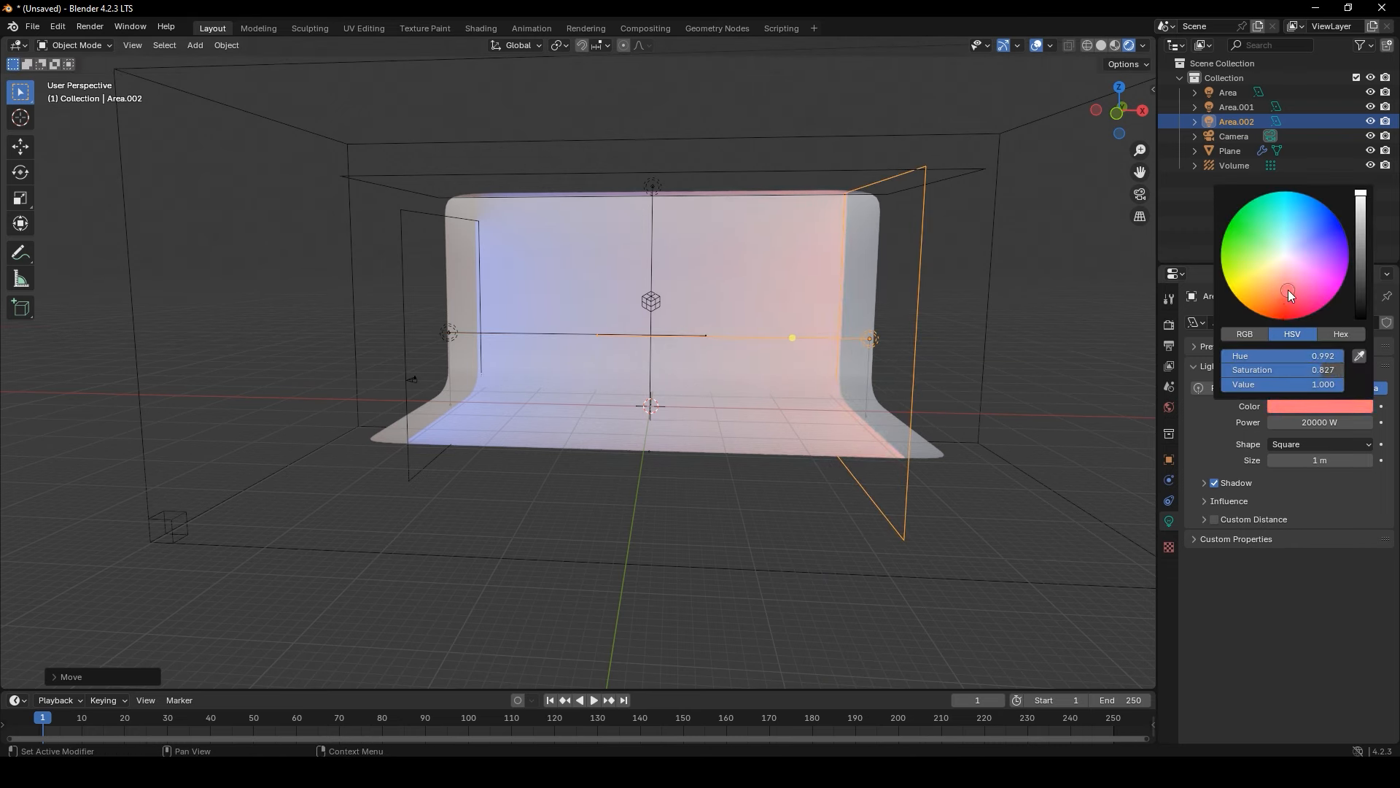
Soften the blue side light's colour to hue 0.662 and saturation 0.866
left_click(401, 211)
left_click(1308, 408)
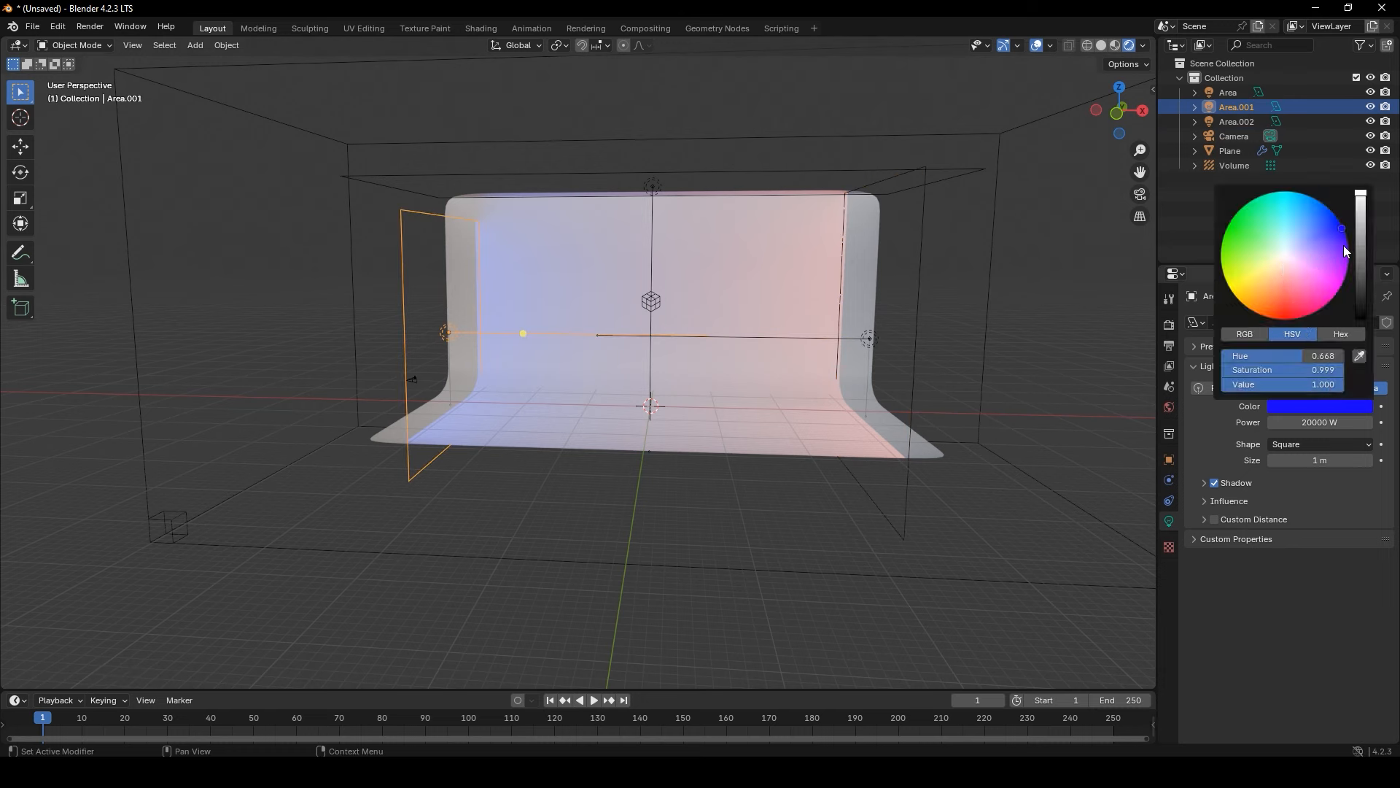
left_click_drag(1346, 250, 1318, 233)
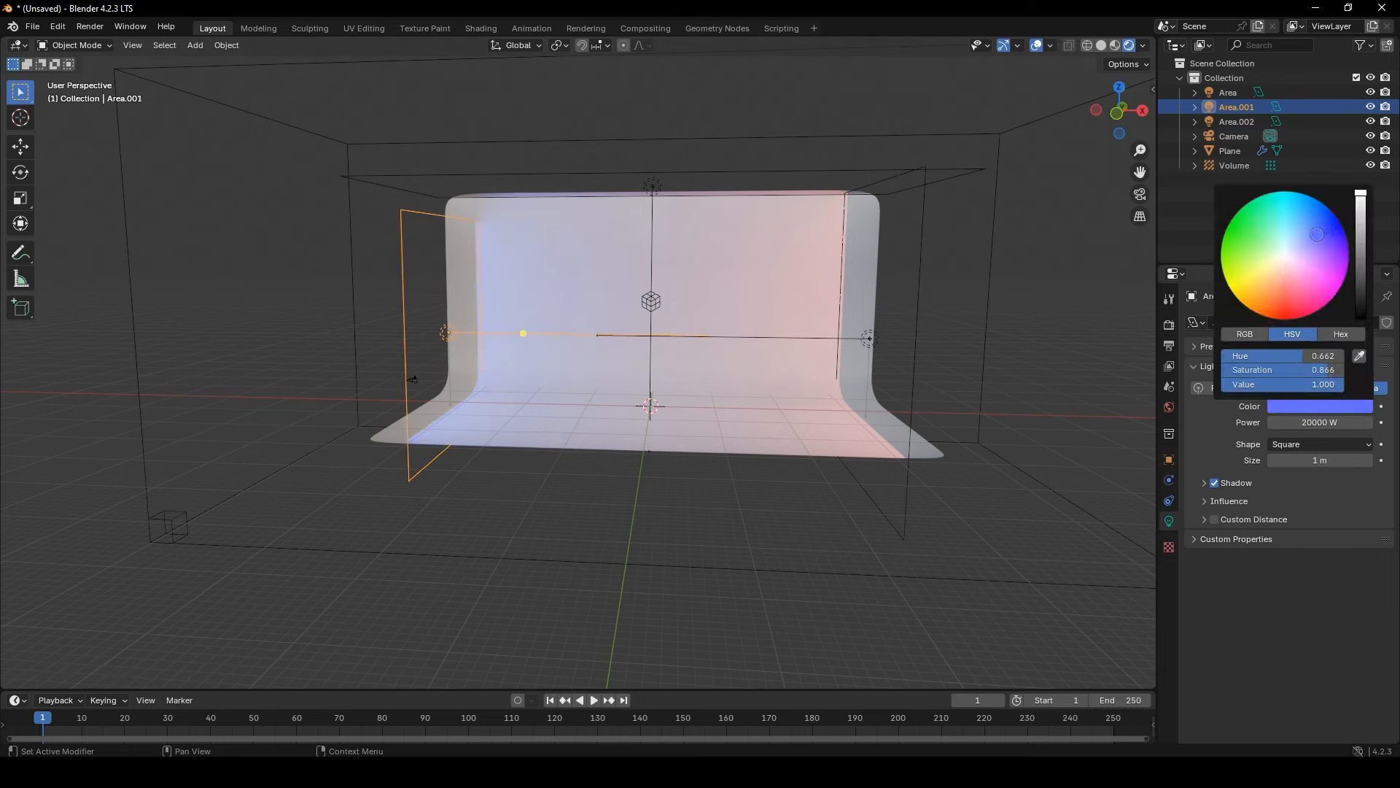
Check the overhead area light's effect by toggling its visibility, and set its power to 5000 W
left_click(660, 184)
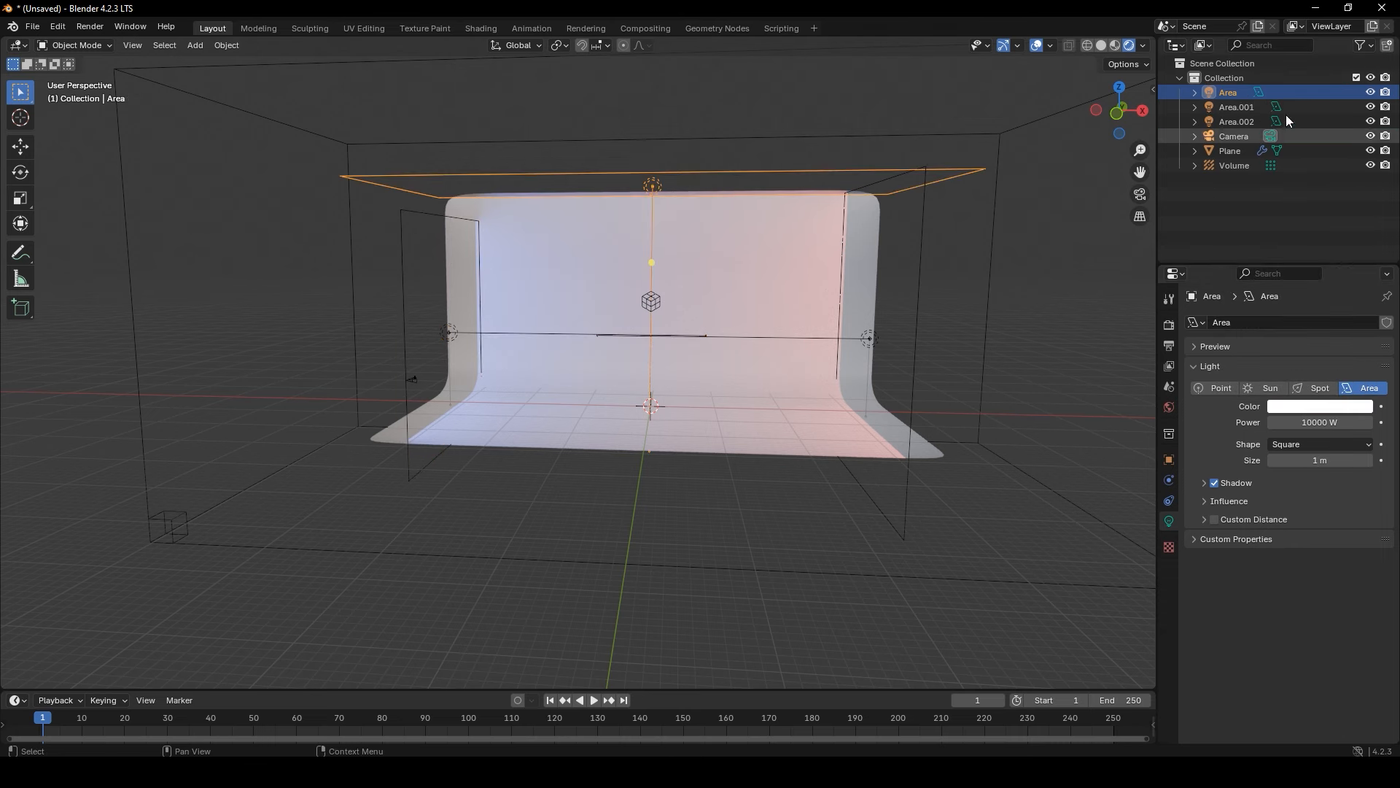
left_click(1371, 93)
left_click(1371, 93)
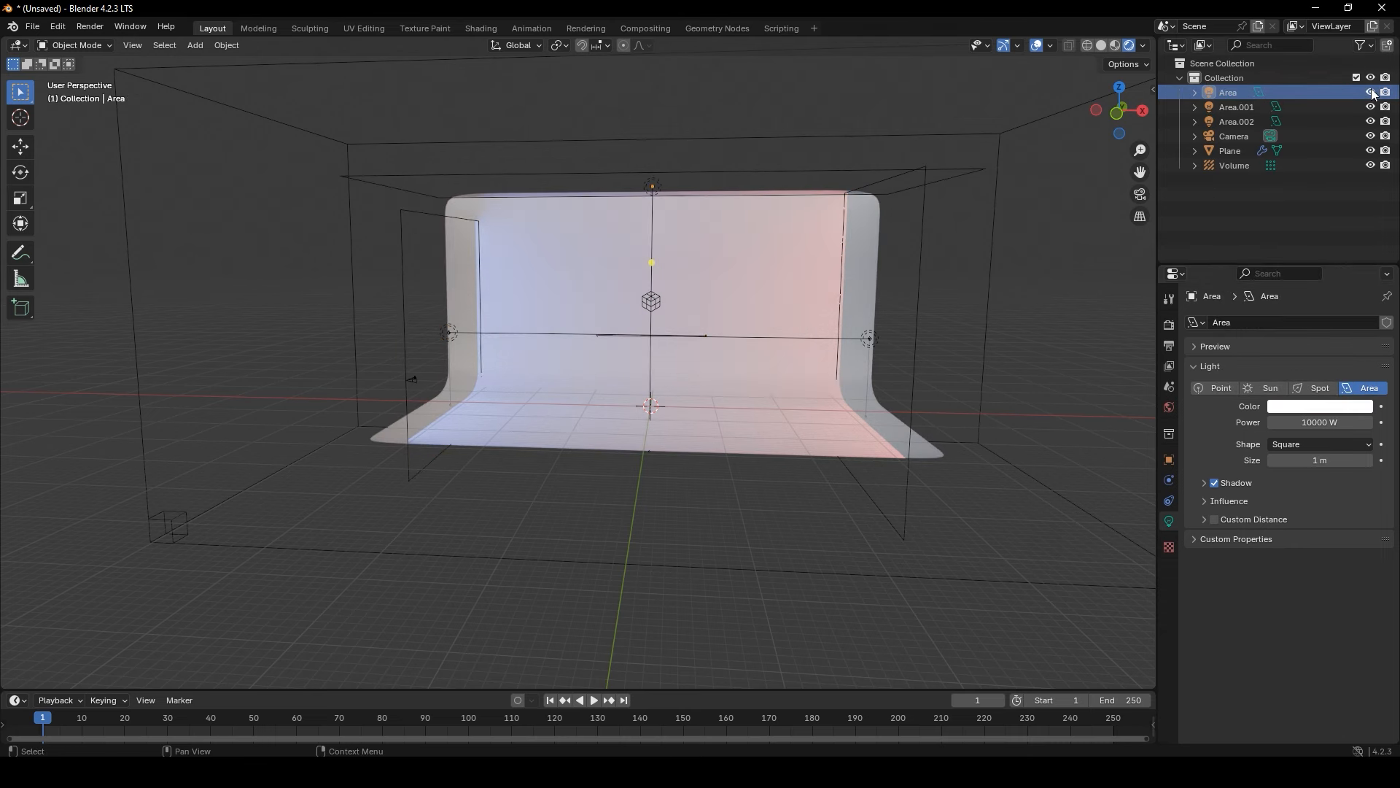
left_click(1326, 422)
type("50")
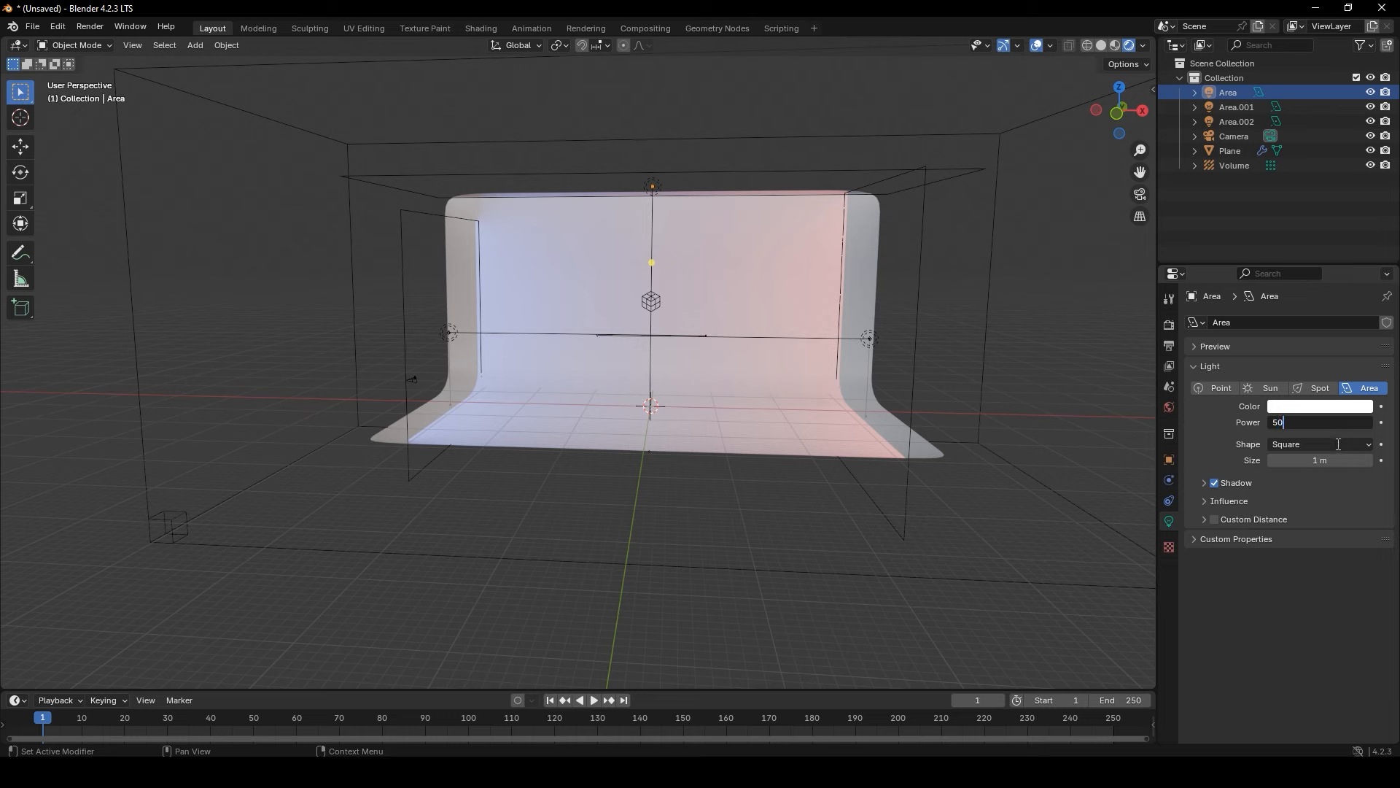
type("00")
key("Return")
left_click(873, 338)
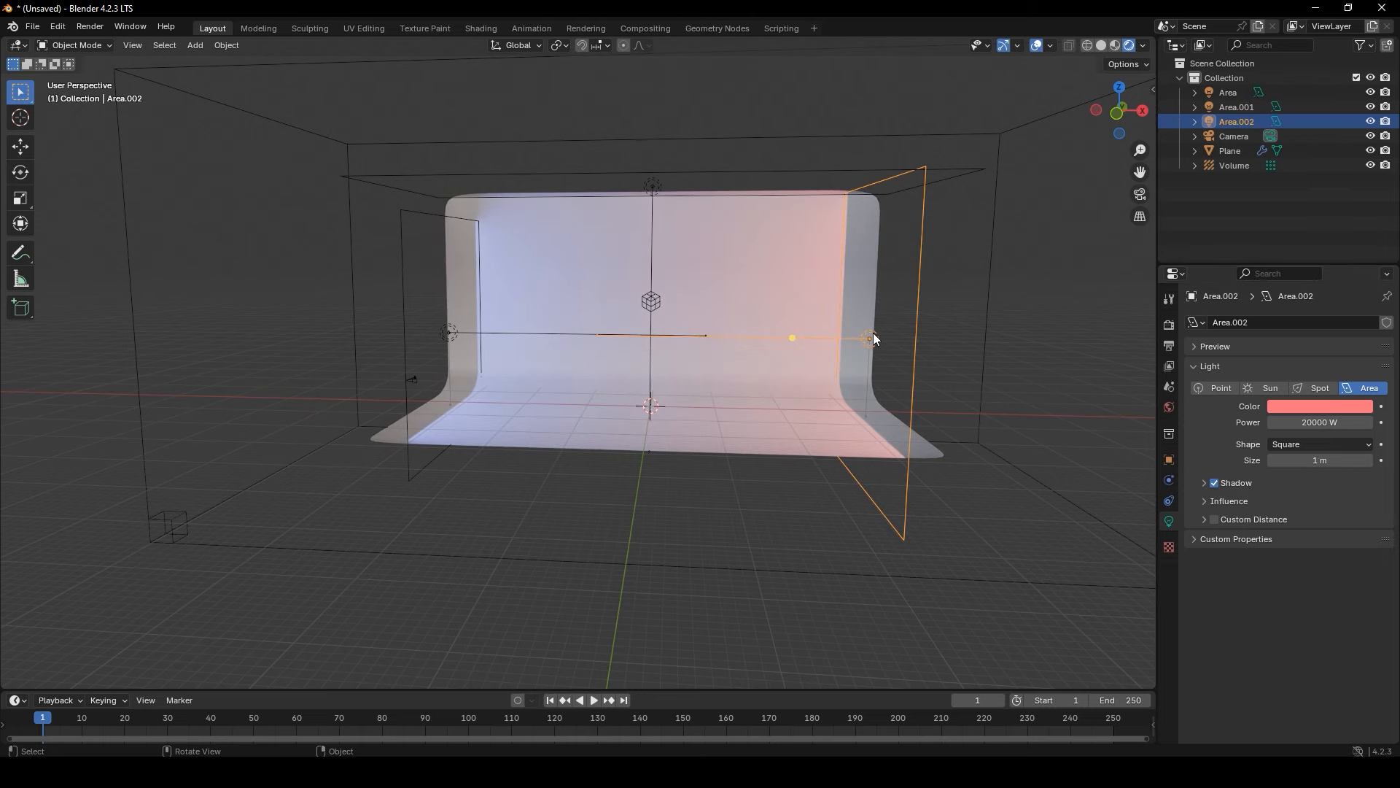
left_click(1140, 194)
left_click(789, 327)
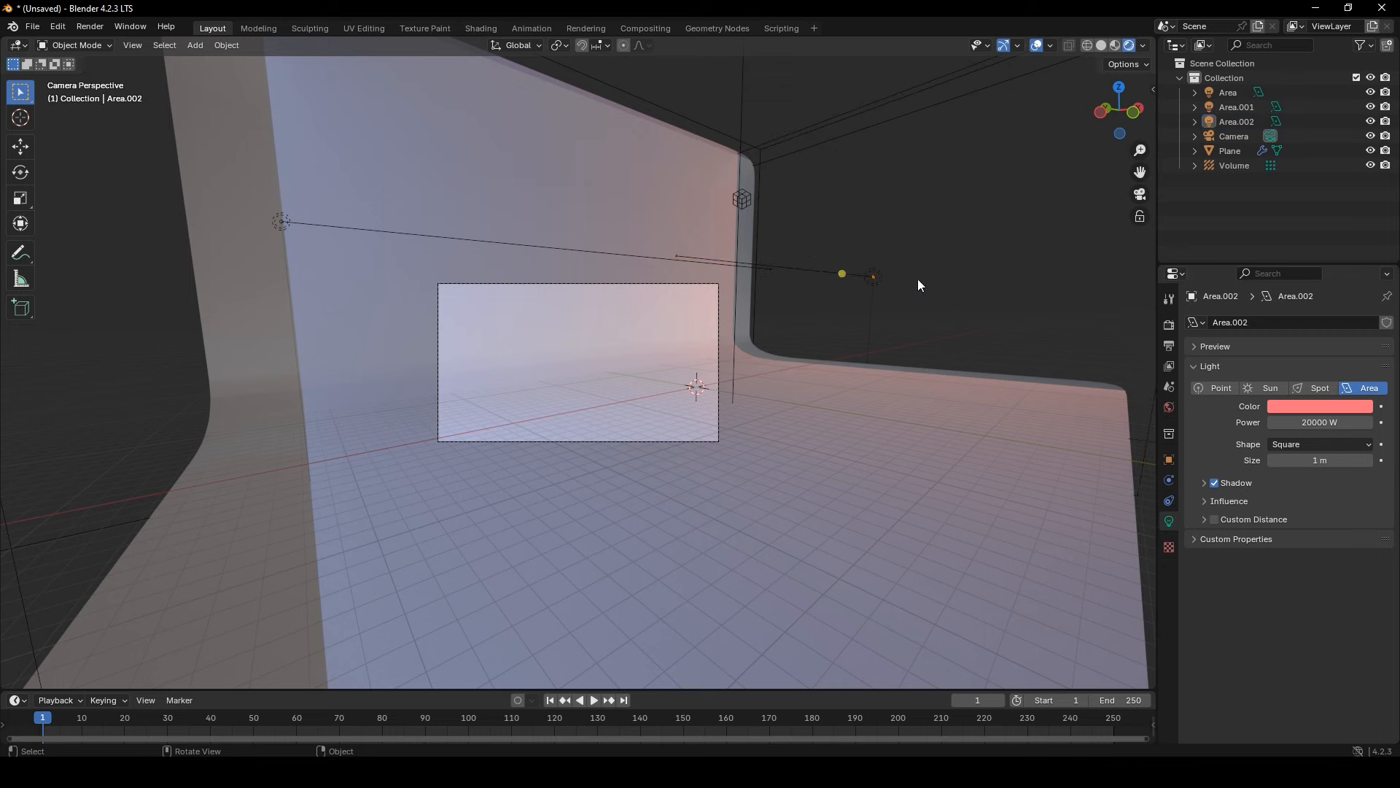
left_click(706, 439)
key("g")
key("z")
key("z")
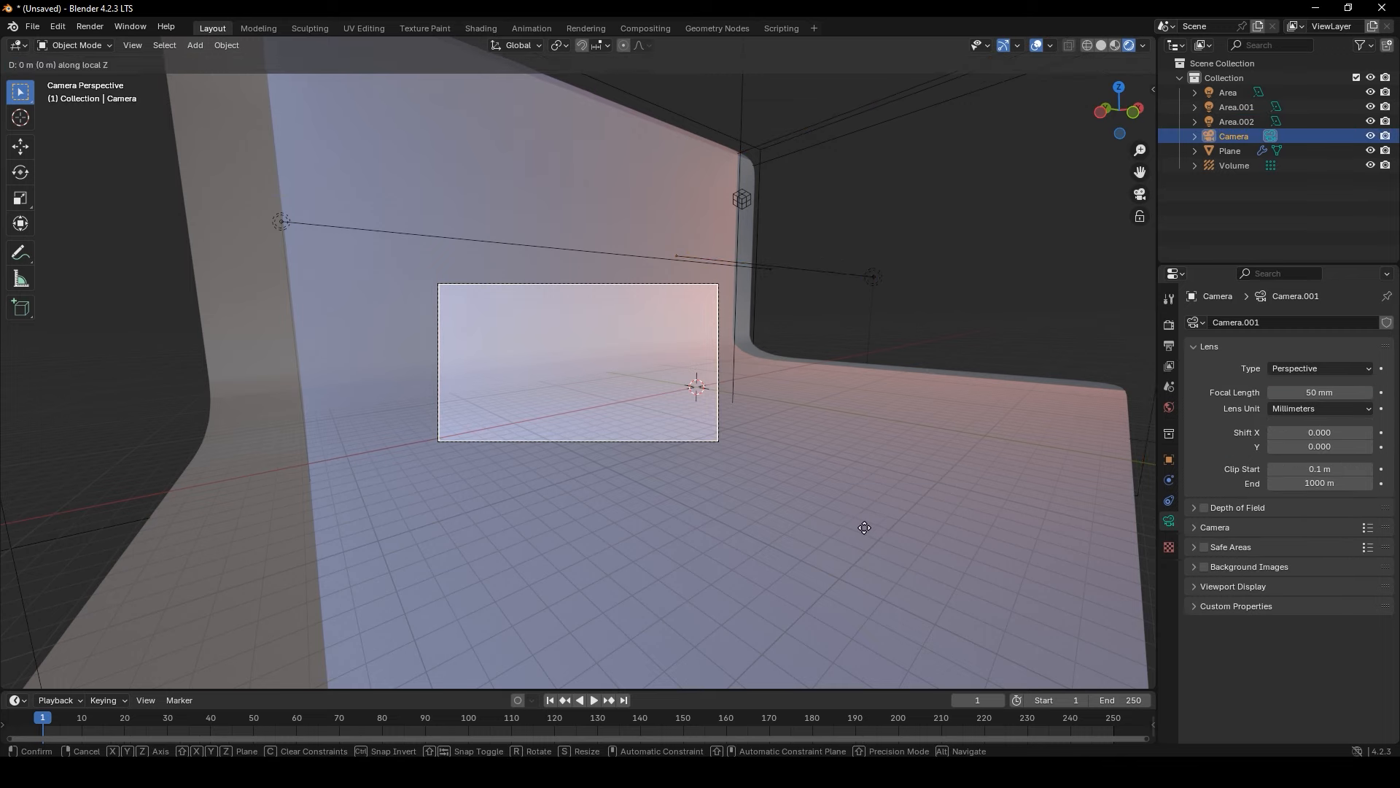
right_click(819, 481)
left_click(987, 248)
scroll(991, 364, "down", 1)
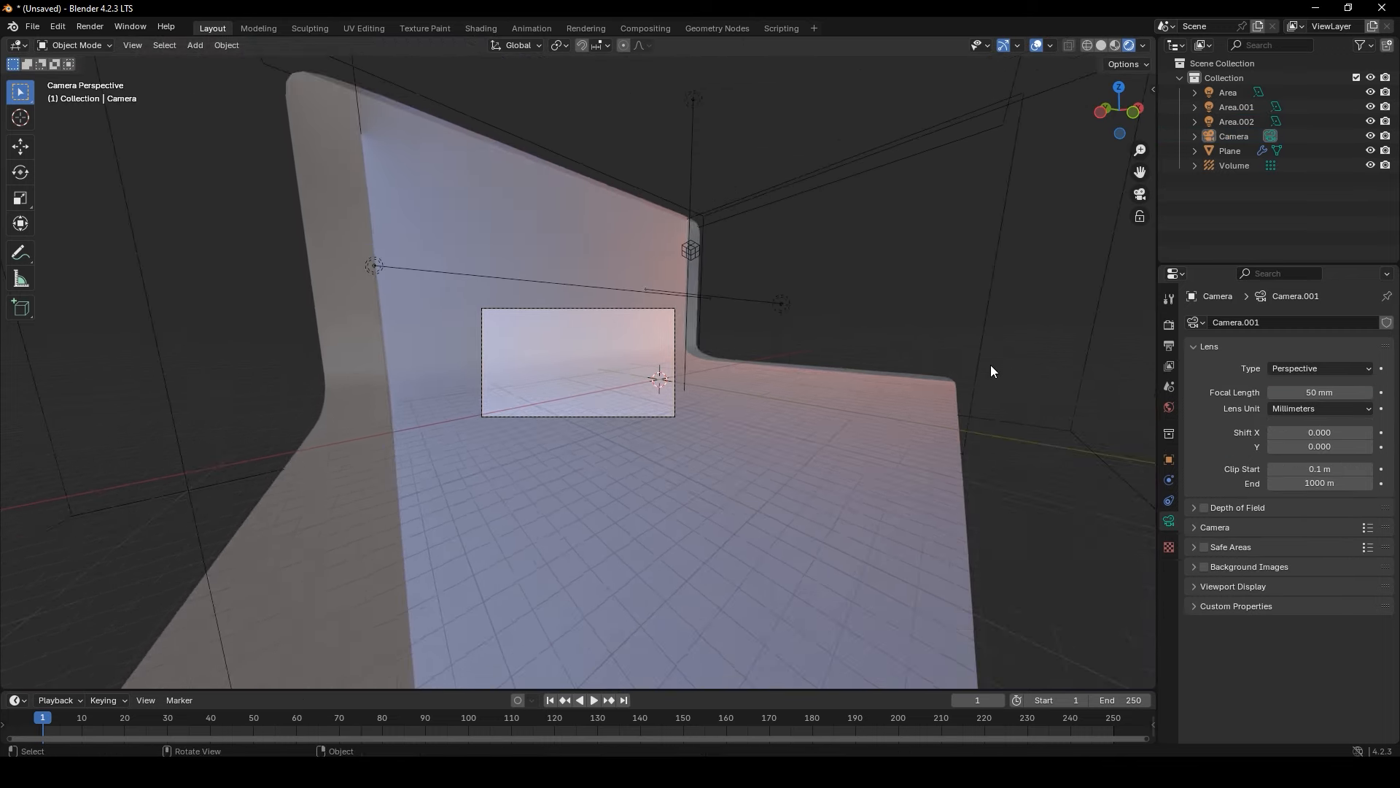
Make the timeline area taller and select the backdrop plane
middle_click_drag(990, 365, 700, 481)
scroll(909, 384, "up", 2)
scroll(908, 383, "down", 1)
scroll(676, 430, "down", 3)
scroll(732, 560, "up", 3)
middle_click_drag(663, 525, 709, 513, "shift")
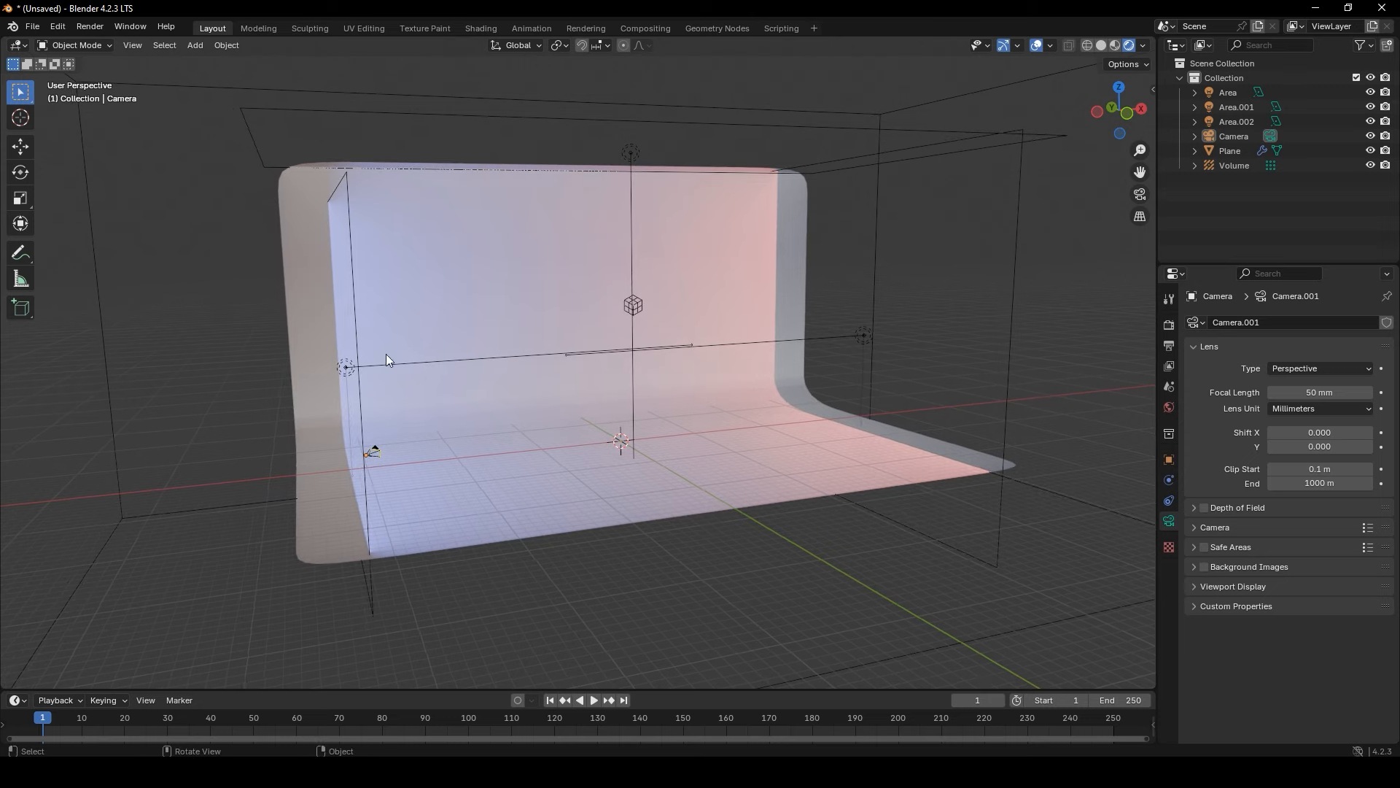
left_click(296, 270)
left_click_drag(478, 691, 478, 582)
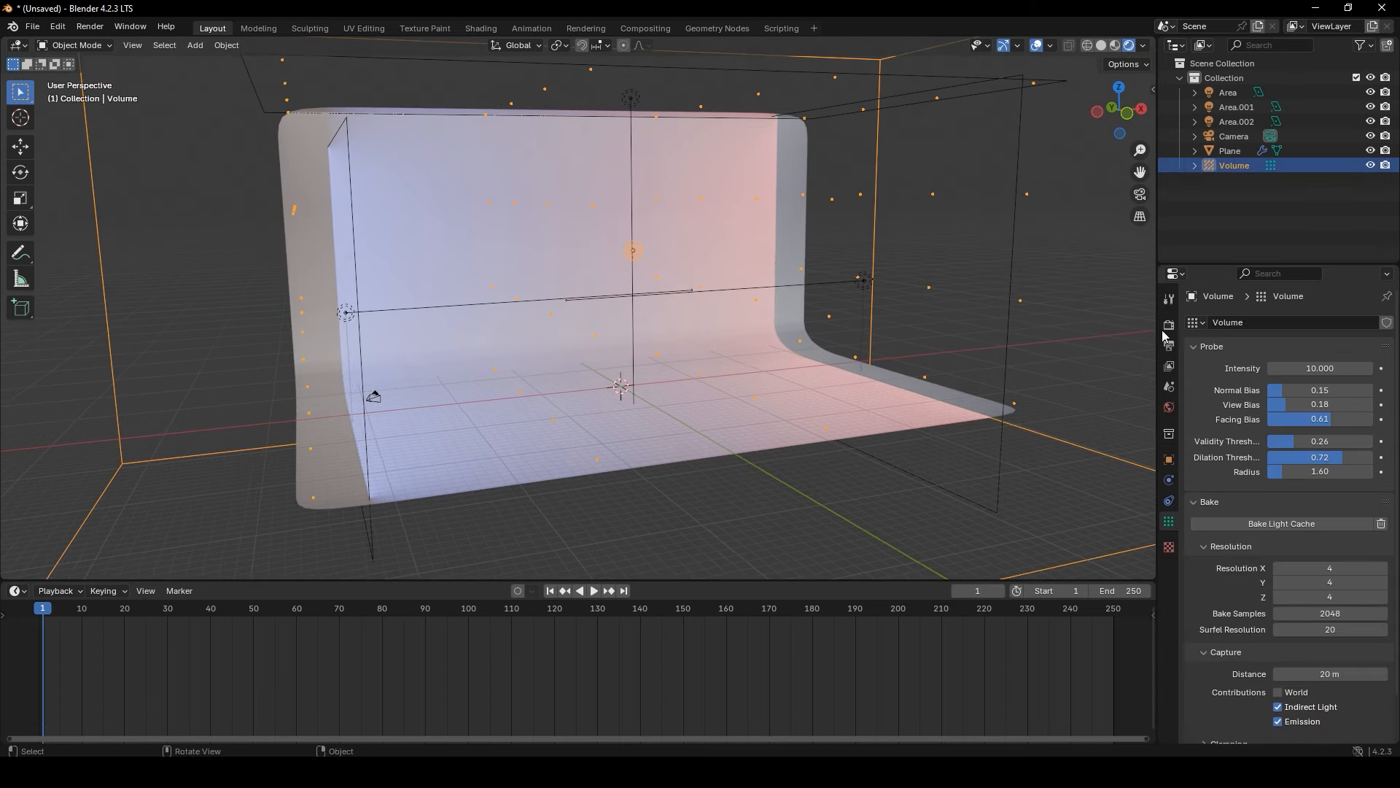
left_click(1230, 151)
Change the timeline area to the Shader Editor and enlarge it to show the backdrop's material nodes
left_click(17, 590)
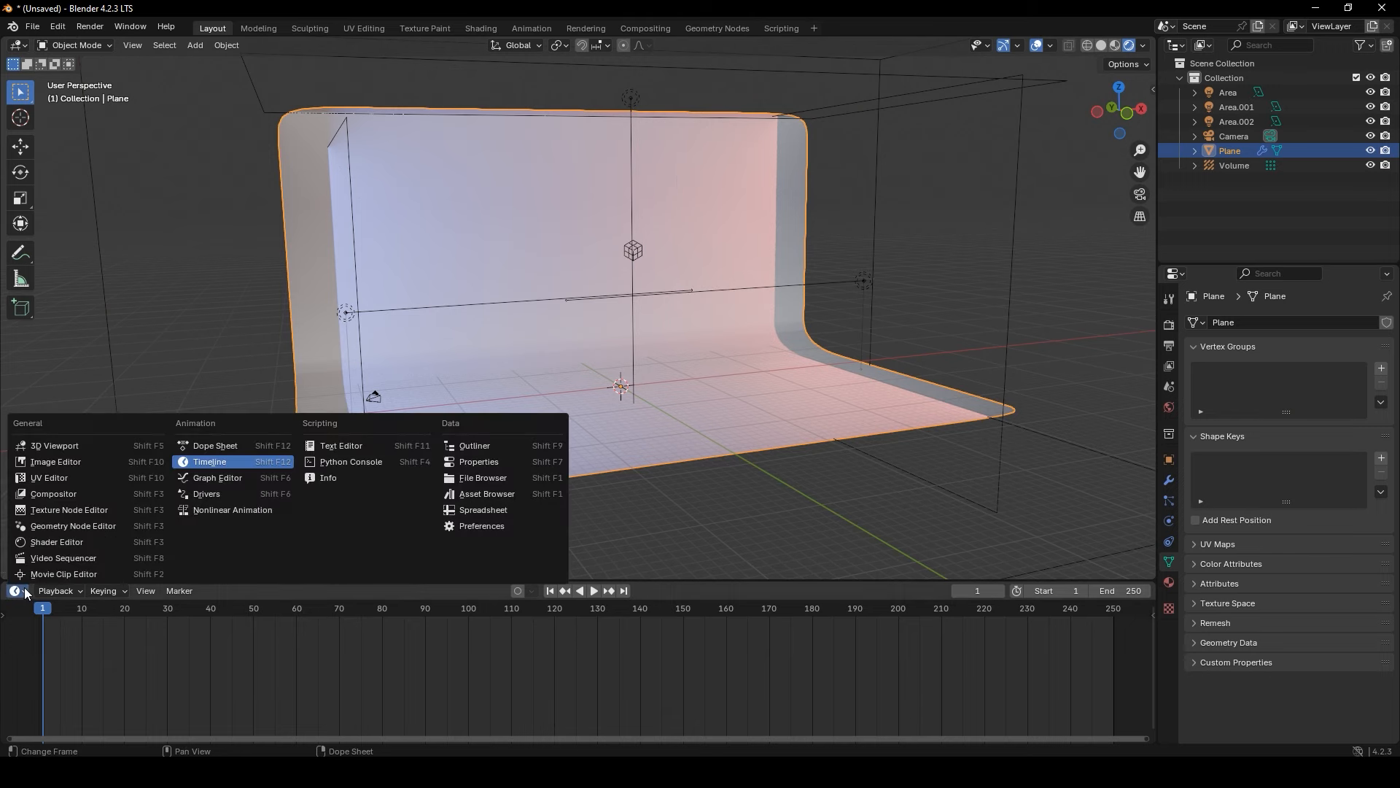
left_click(43, 541)
left_click_drag(683, 581, 685, 435)
left_click(614, 448)
scroll(488, 589, "up", 18)
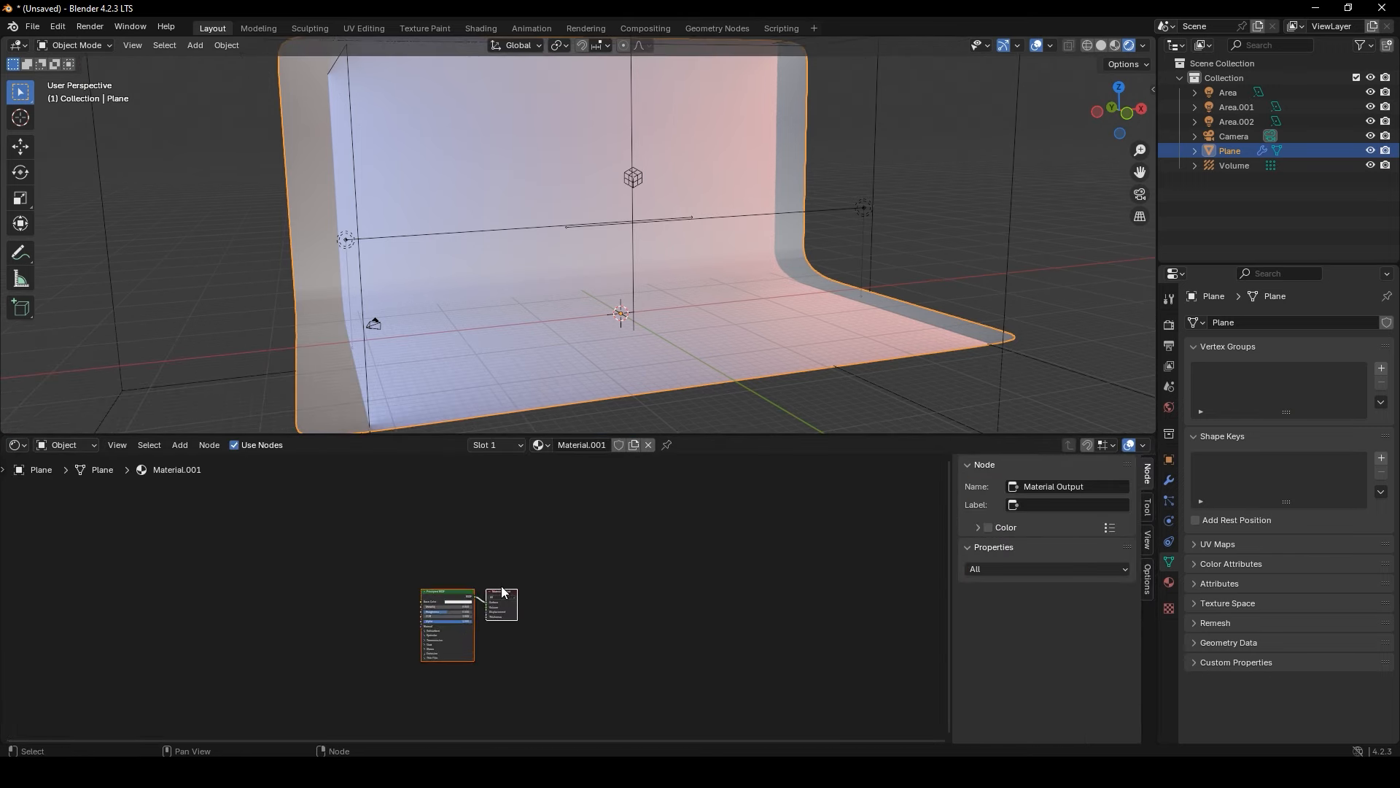
middle_click_drag(487, 649, 614, 631, "shift")
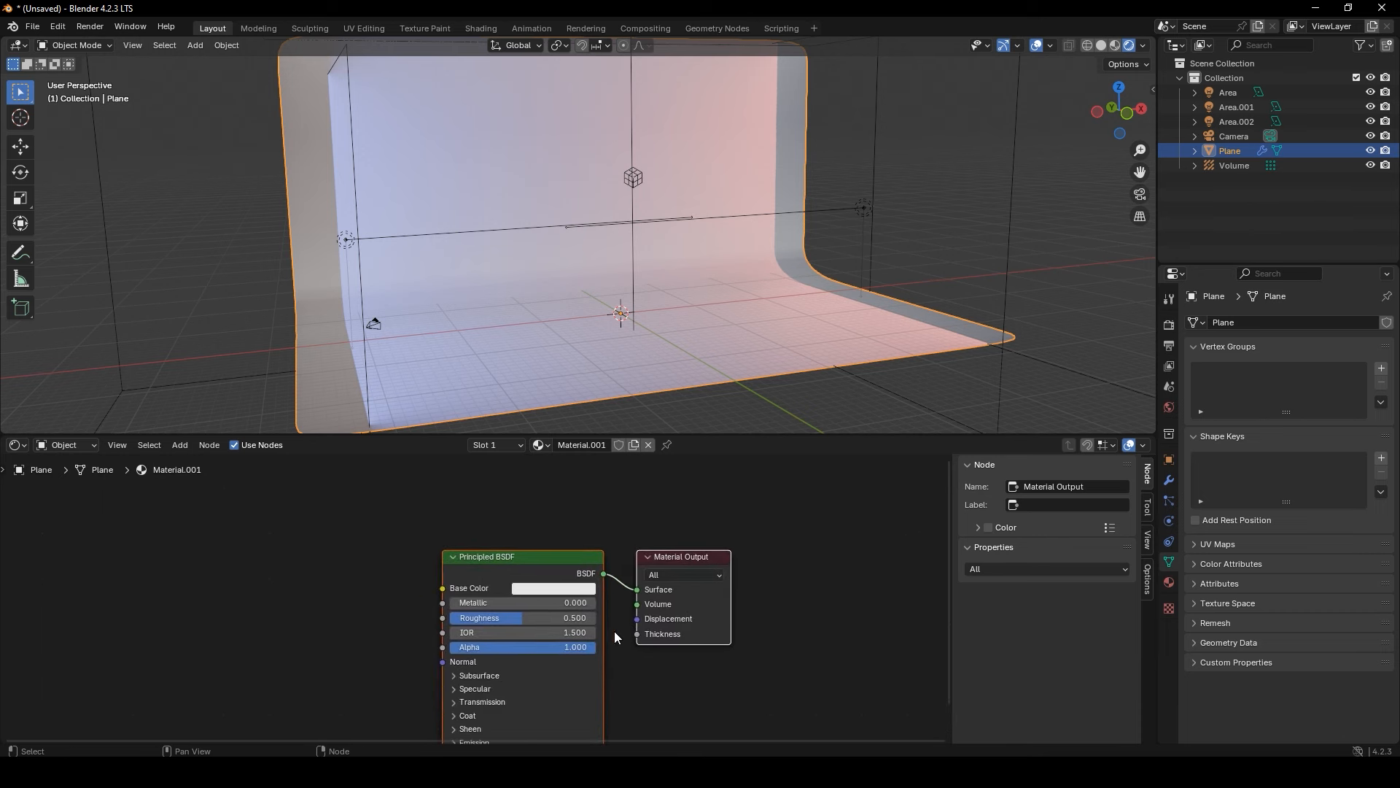
scroll(614, 631, "up", 2)
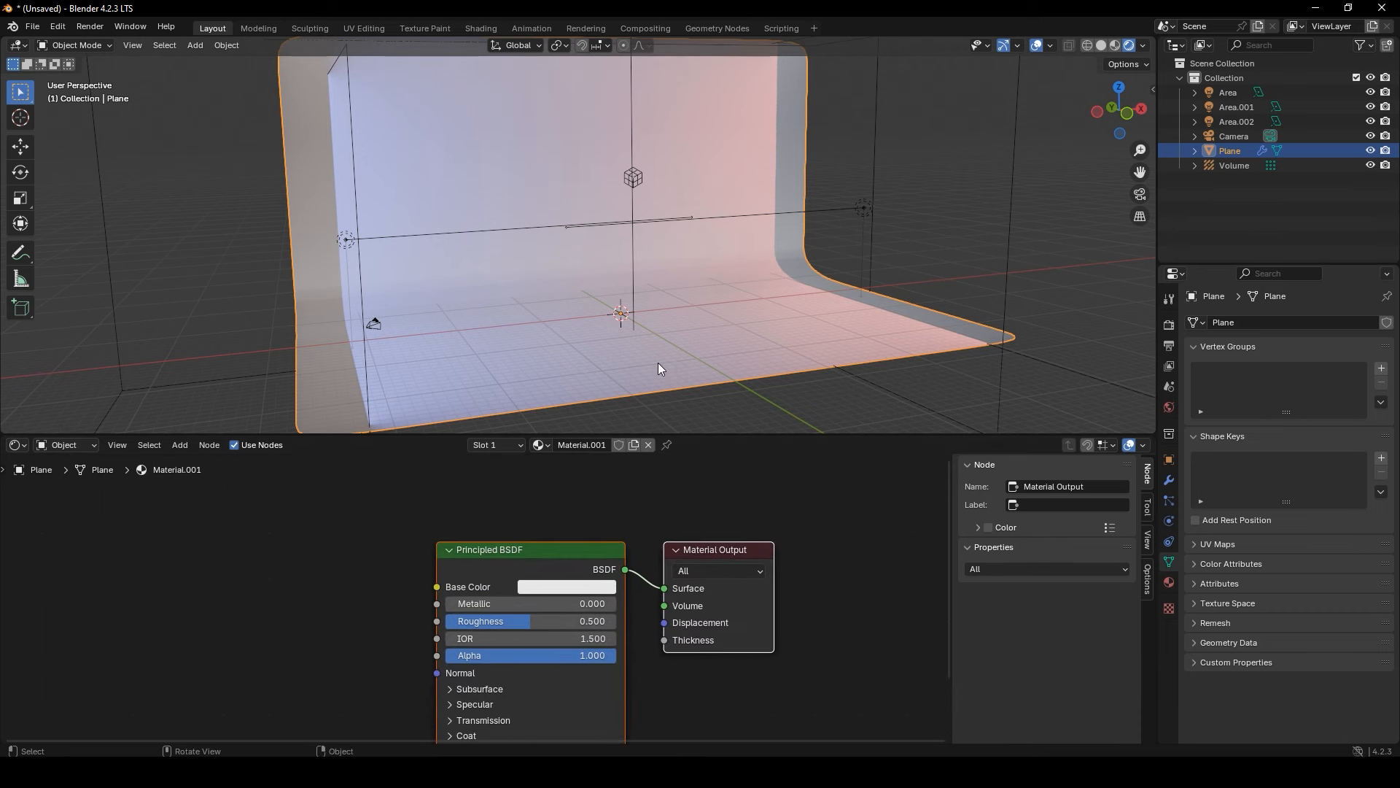
Darken the backdrop material's base colour to a grey value of about 0.477 and view the scene through the camera
left_click(588, 587)
left_click_drag(672, 368, 675, 374)
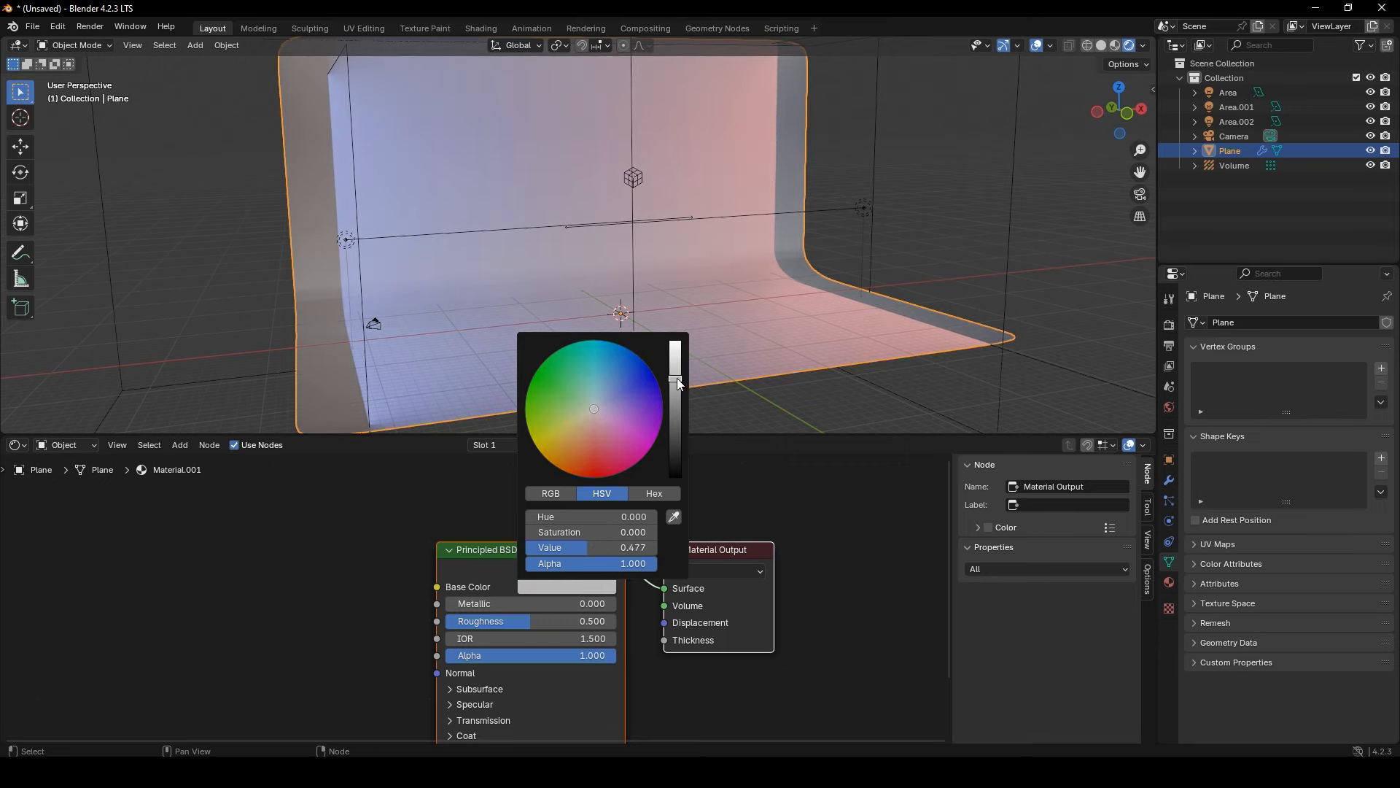
left_click(1141, 194)
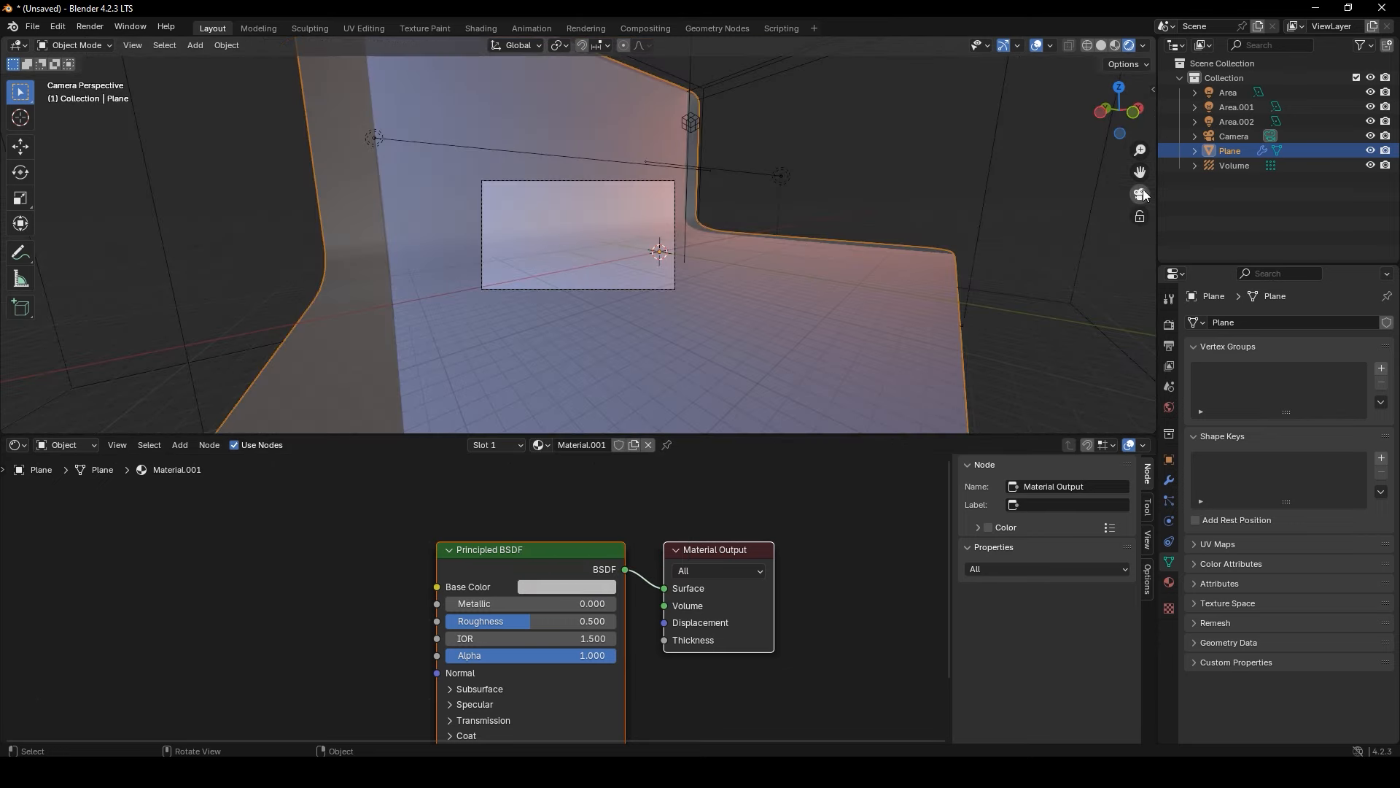
scroll(617, 239, "up", 3)
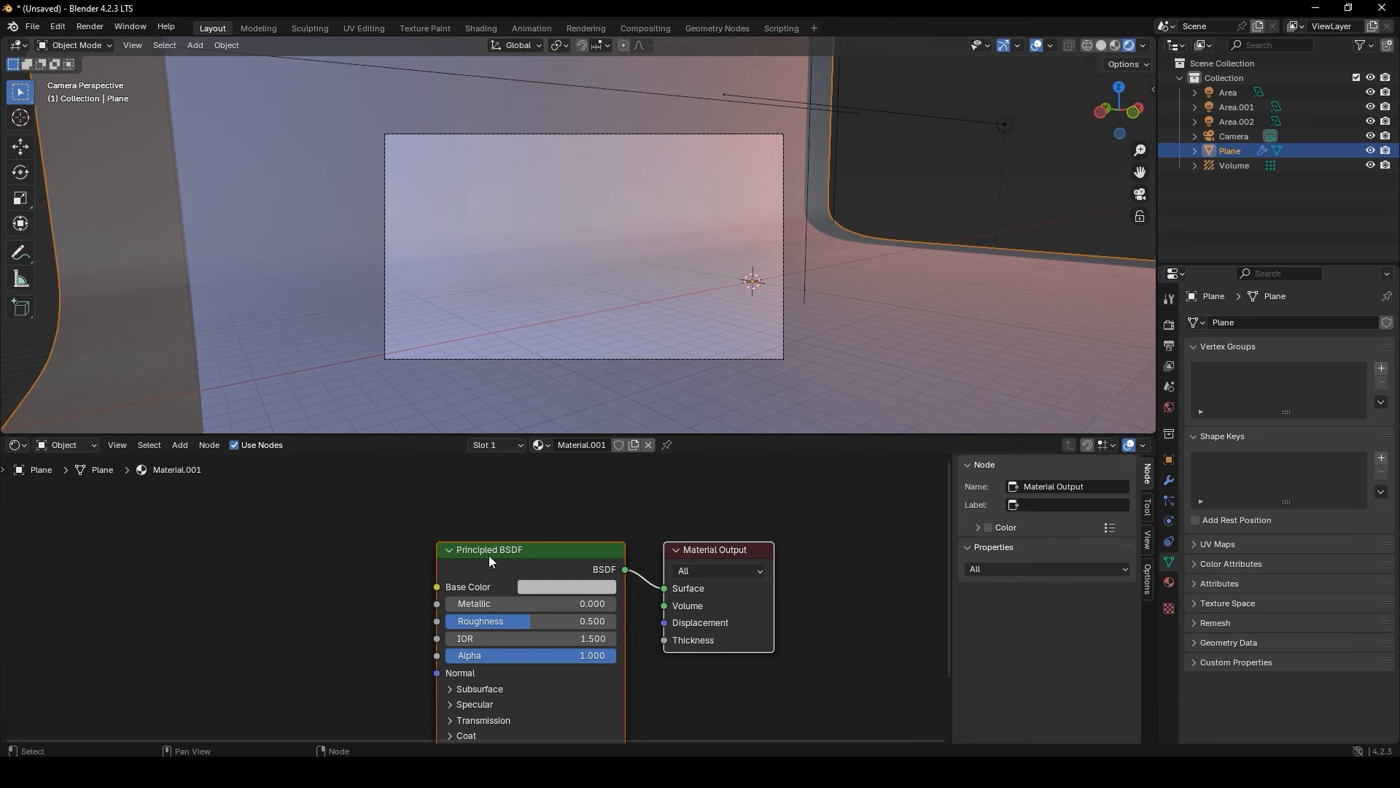
Set the backdrop material's metallic to 0.75, roughness to about 0.523 and IOR to 7.4
left_click_drag(481, 604, 571, 604)
left_click(565, 604)
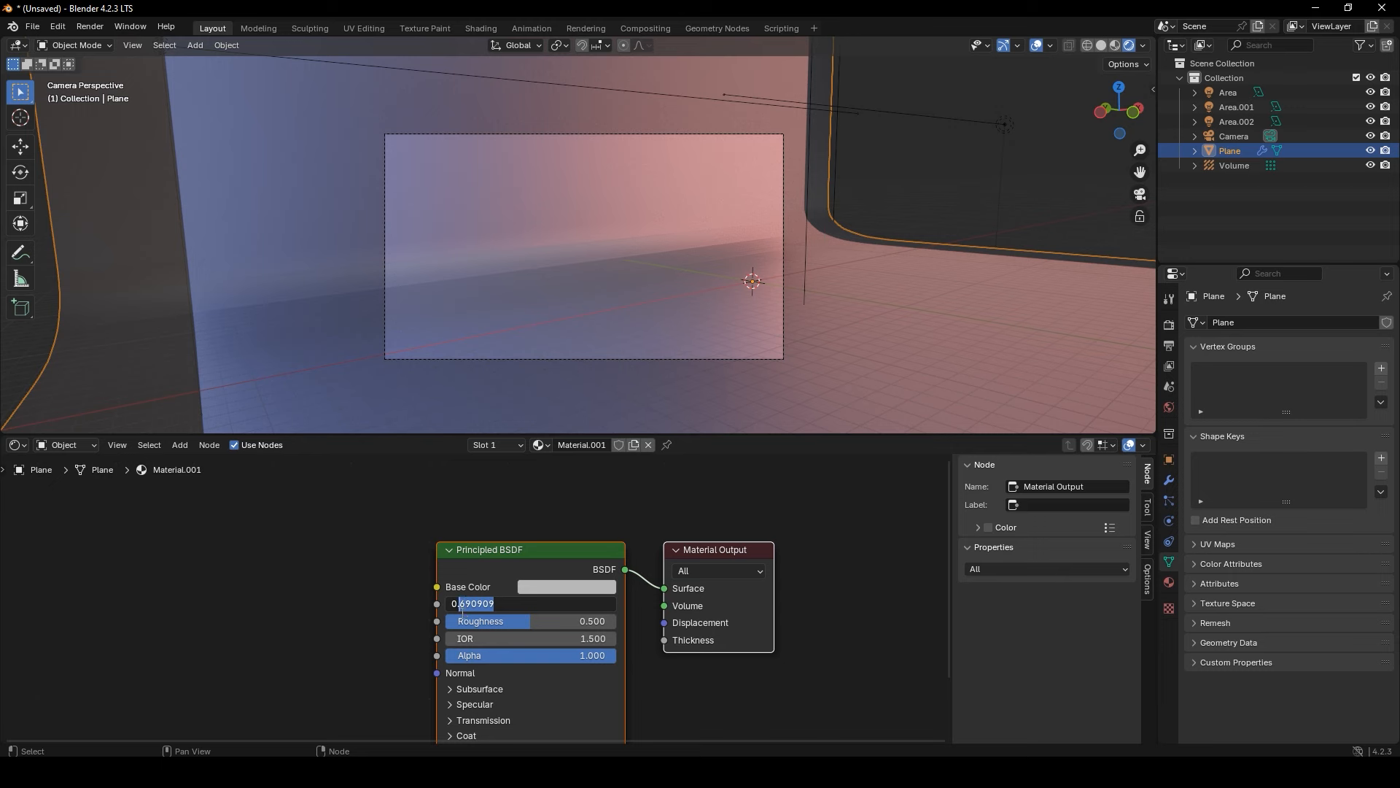
type("75")
key("Return")
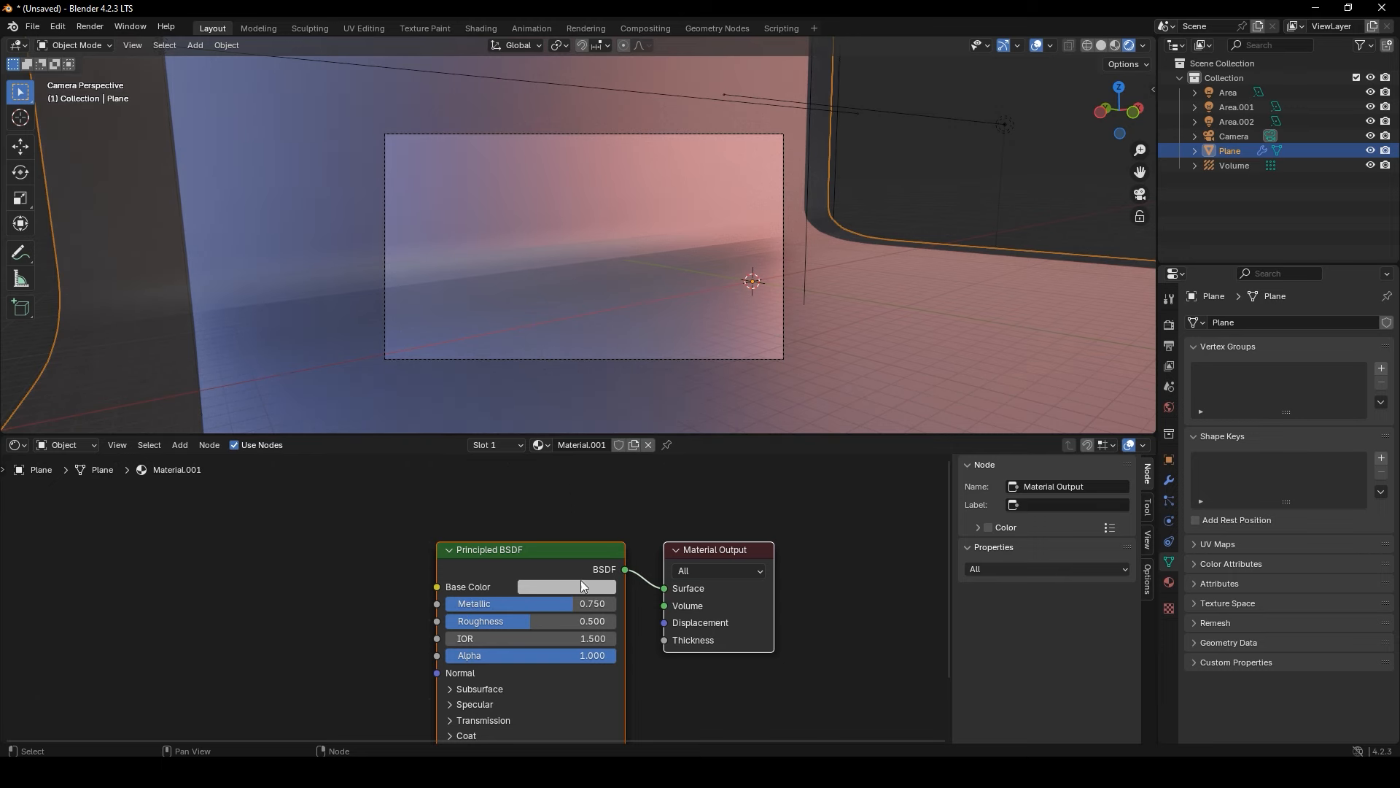
left_click_drag(510, 621, 576, 638)
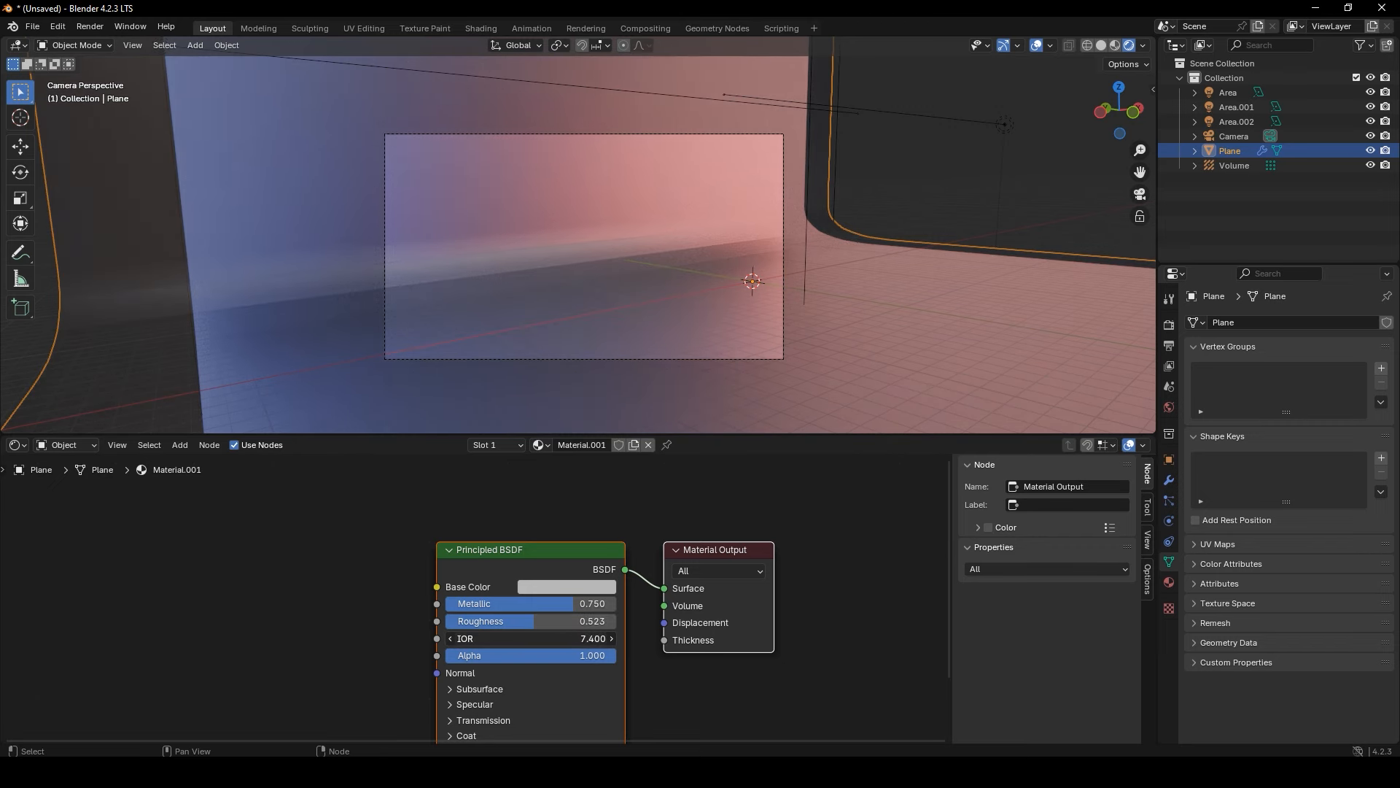
Raise the overhead area light's power to 10000 W
scroll(782, 186, "down", 4)
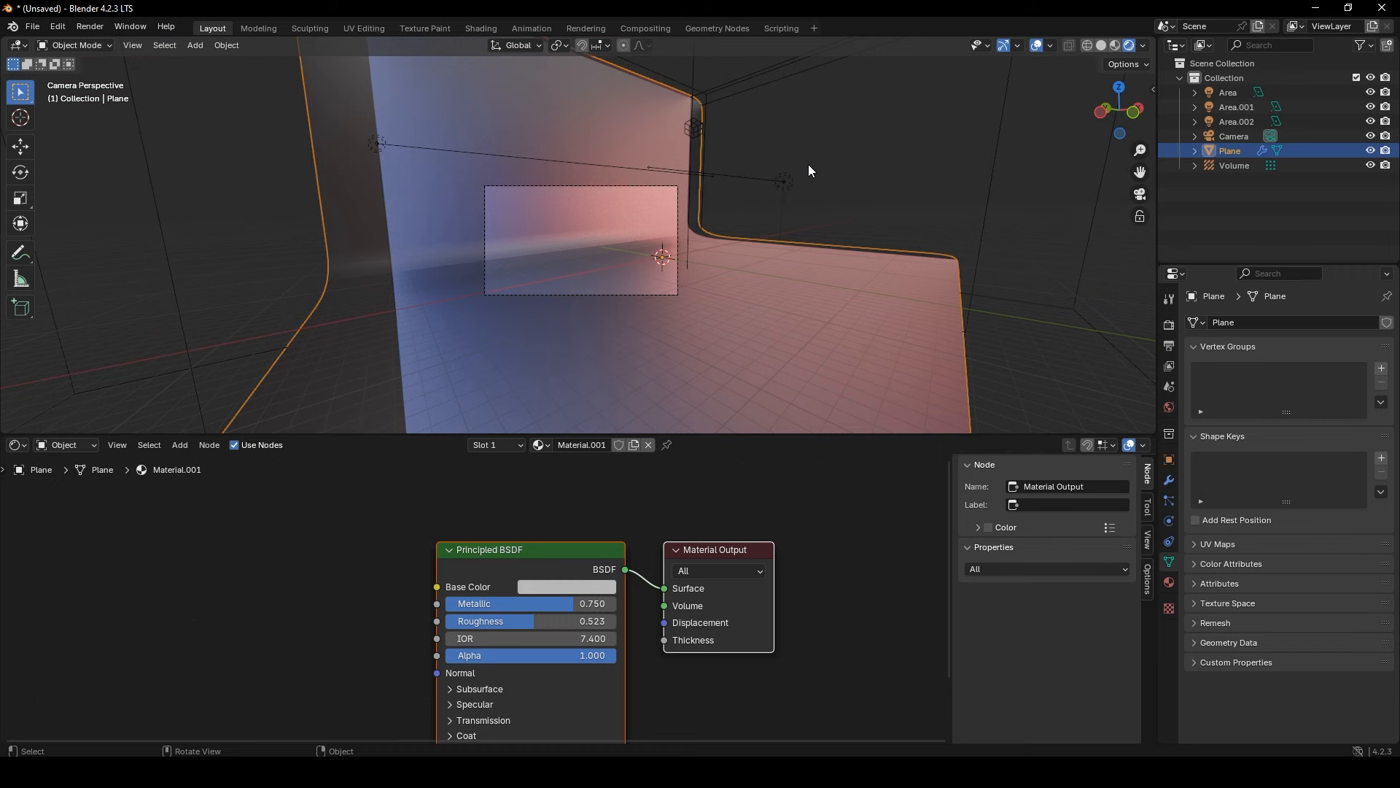
middle_click_drag(808, 164, 806, 281, "shift")
left_click(698, 73)
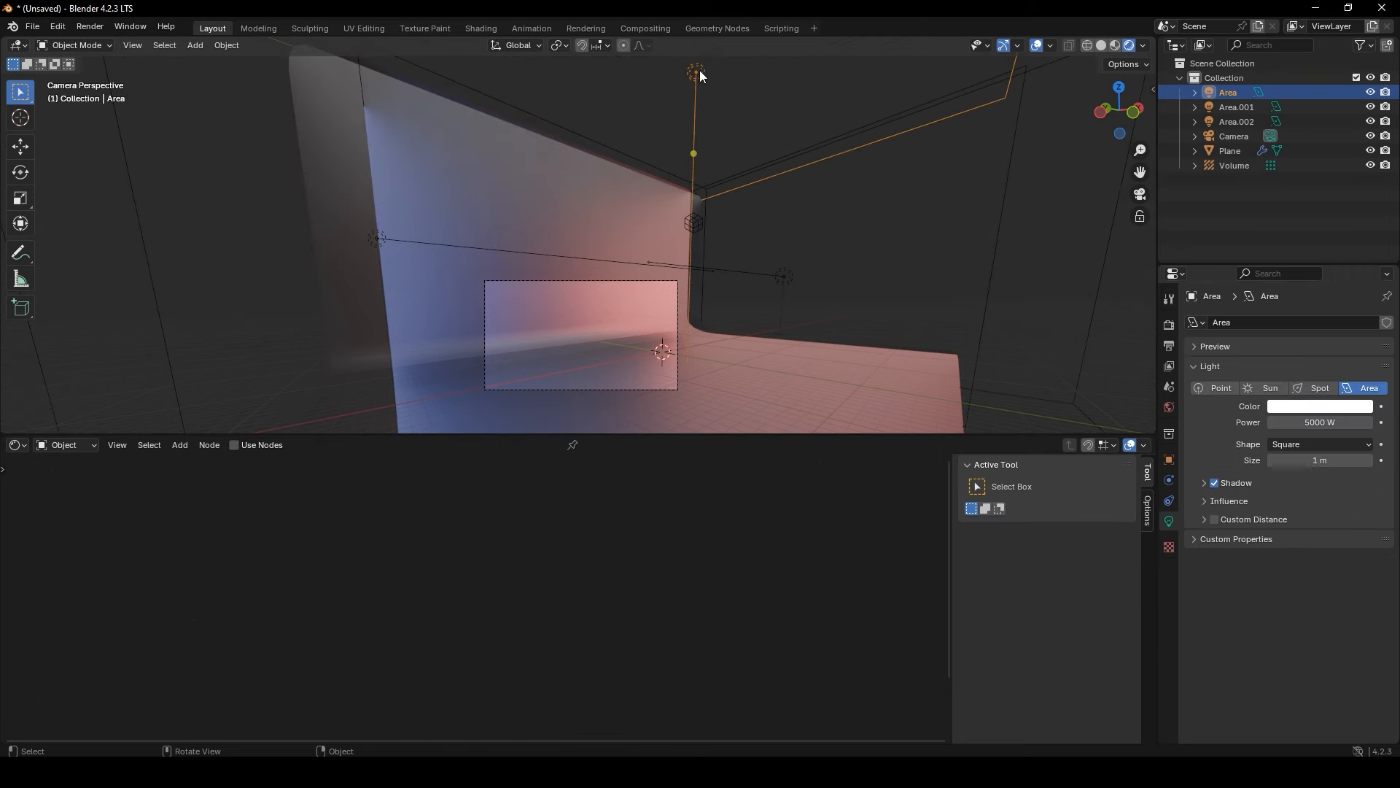
left_click(1322, 423)
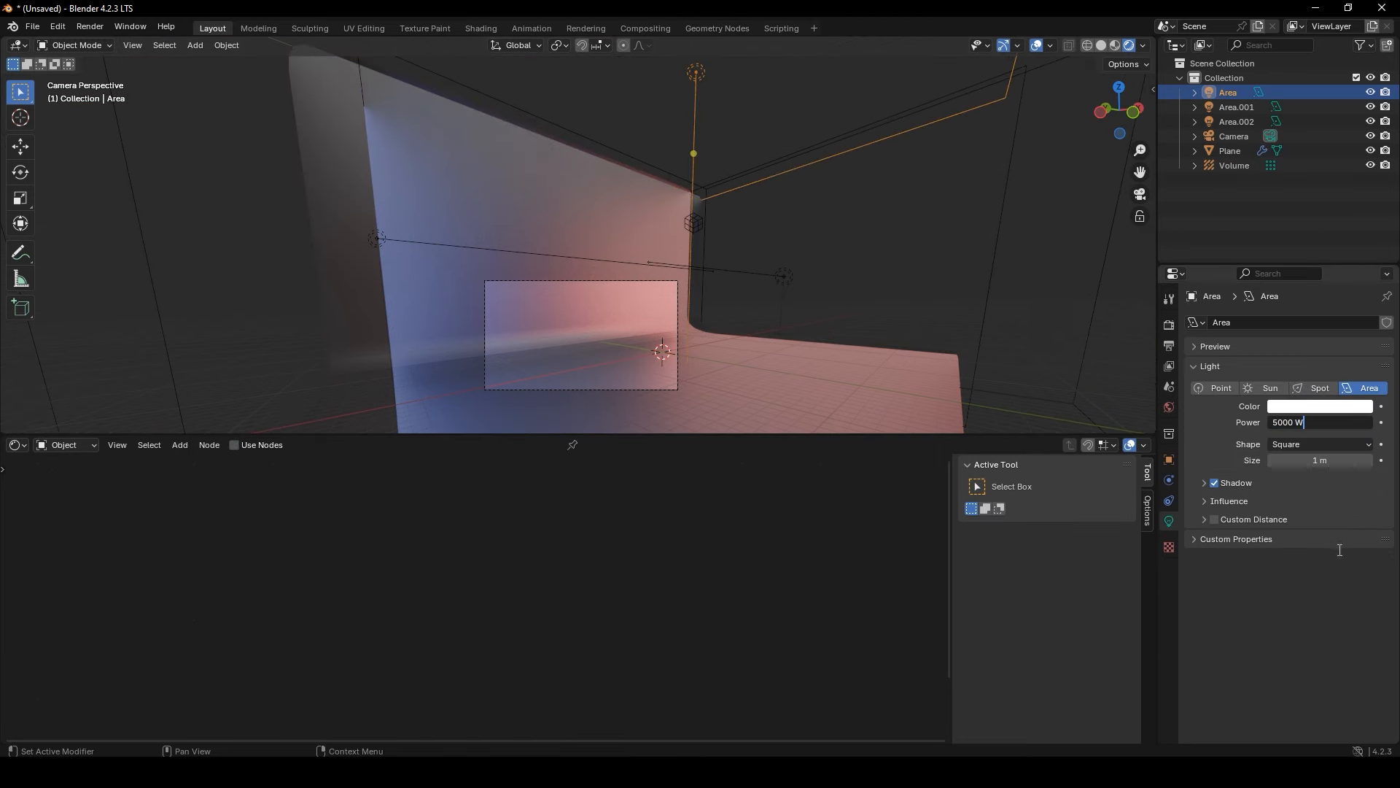
left_click(1339, 549)
left_click_drag(1329, 422, 1343, 423)
left_click(1320, 422)
type("1")
key("Return")
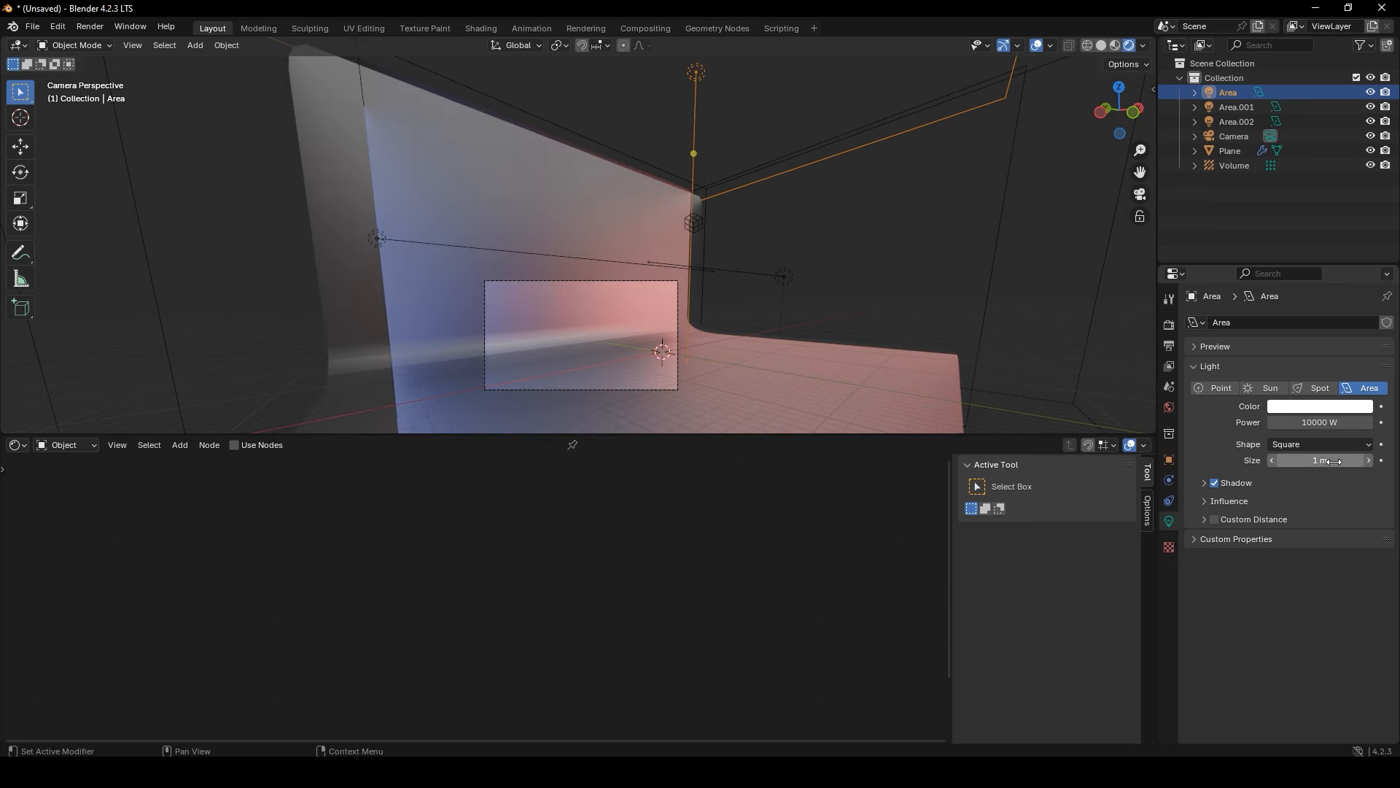
Reduce the overhead area light's power to 7500 W
left_click(1331, 422)
type("7")
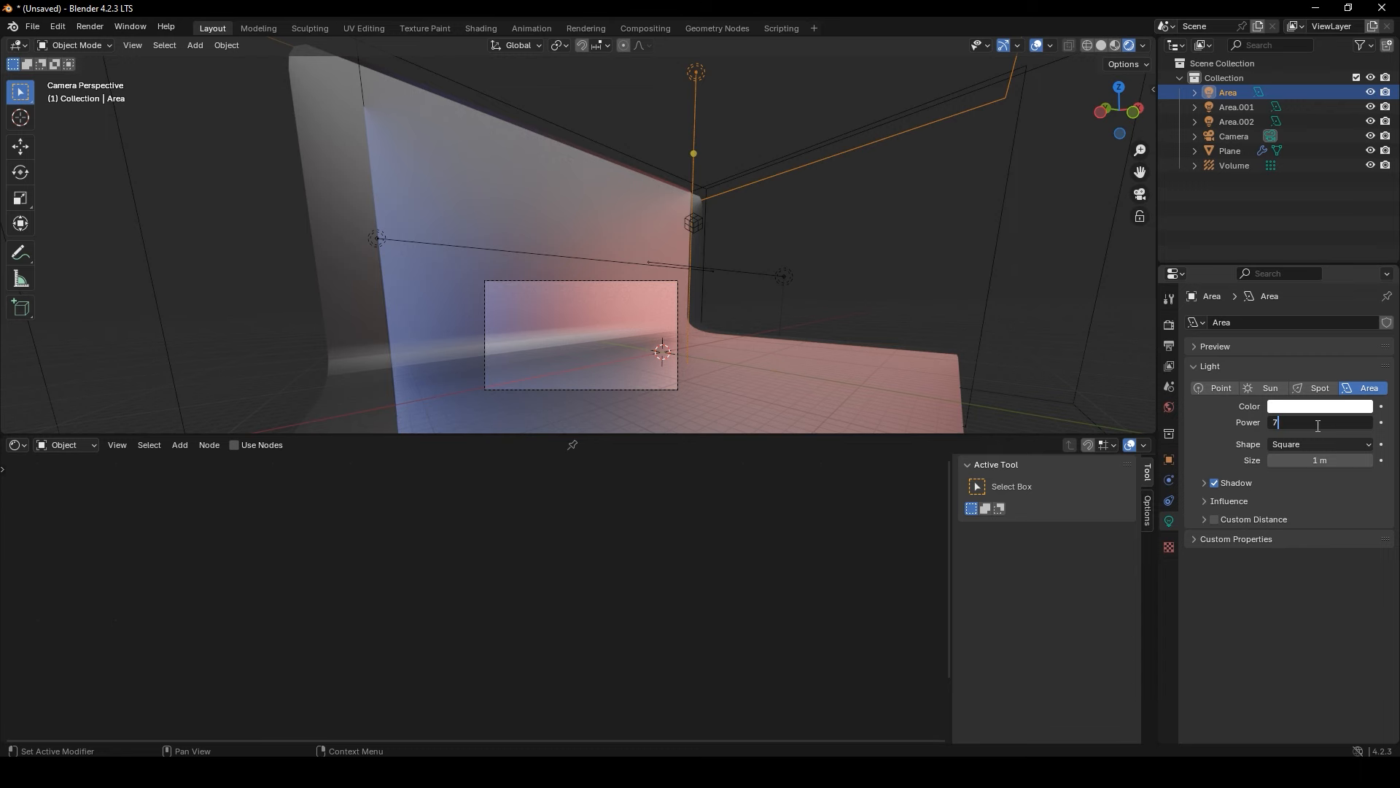
key("Return")
Enlarge the 3D viewport and set the backdrop material's metallic to 0.9 and roughness to about 0.618
scroll(745, 378, "up", 3)
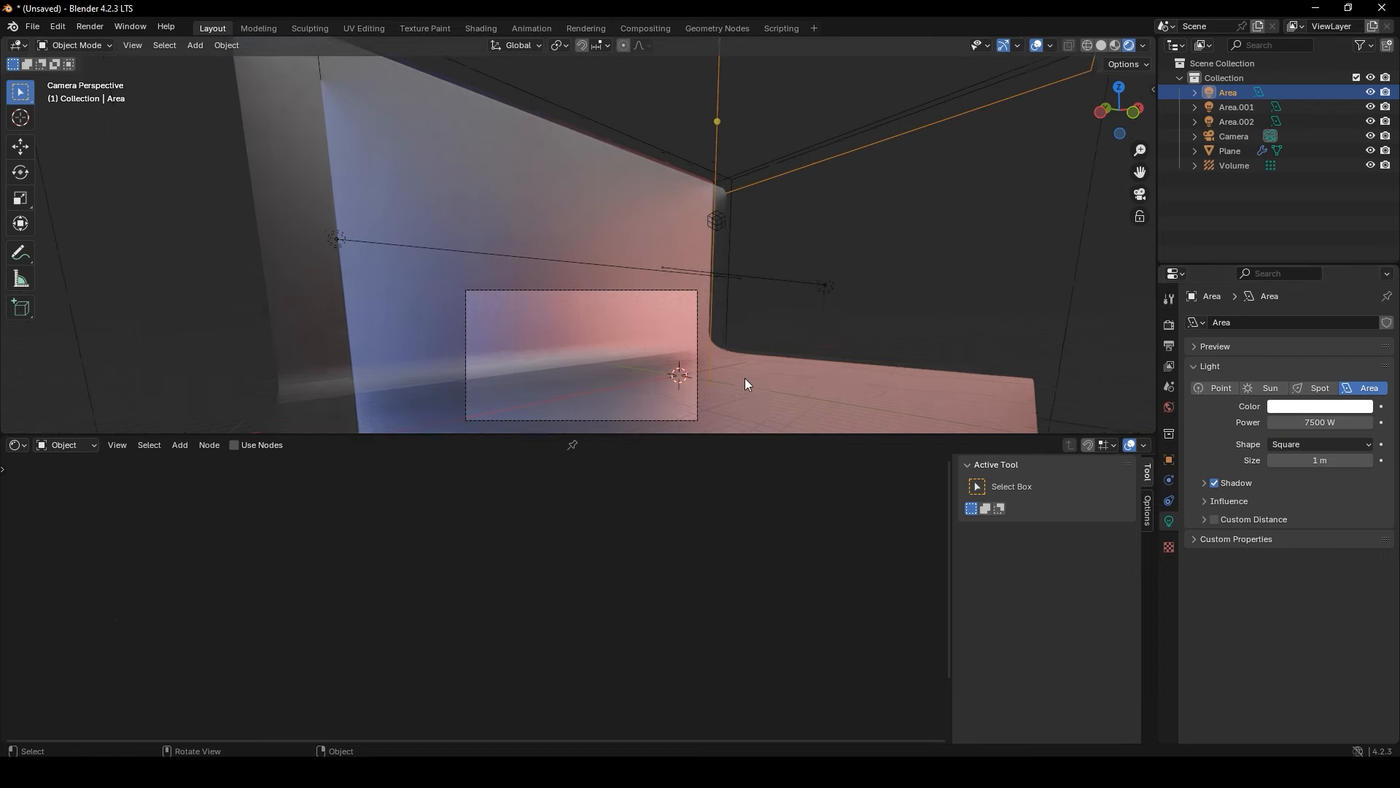
middle_click_drag(745, 379, 744, 203, "shift")
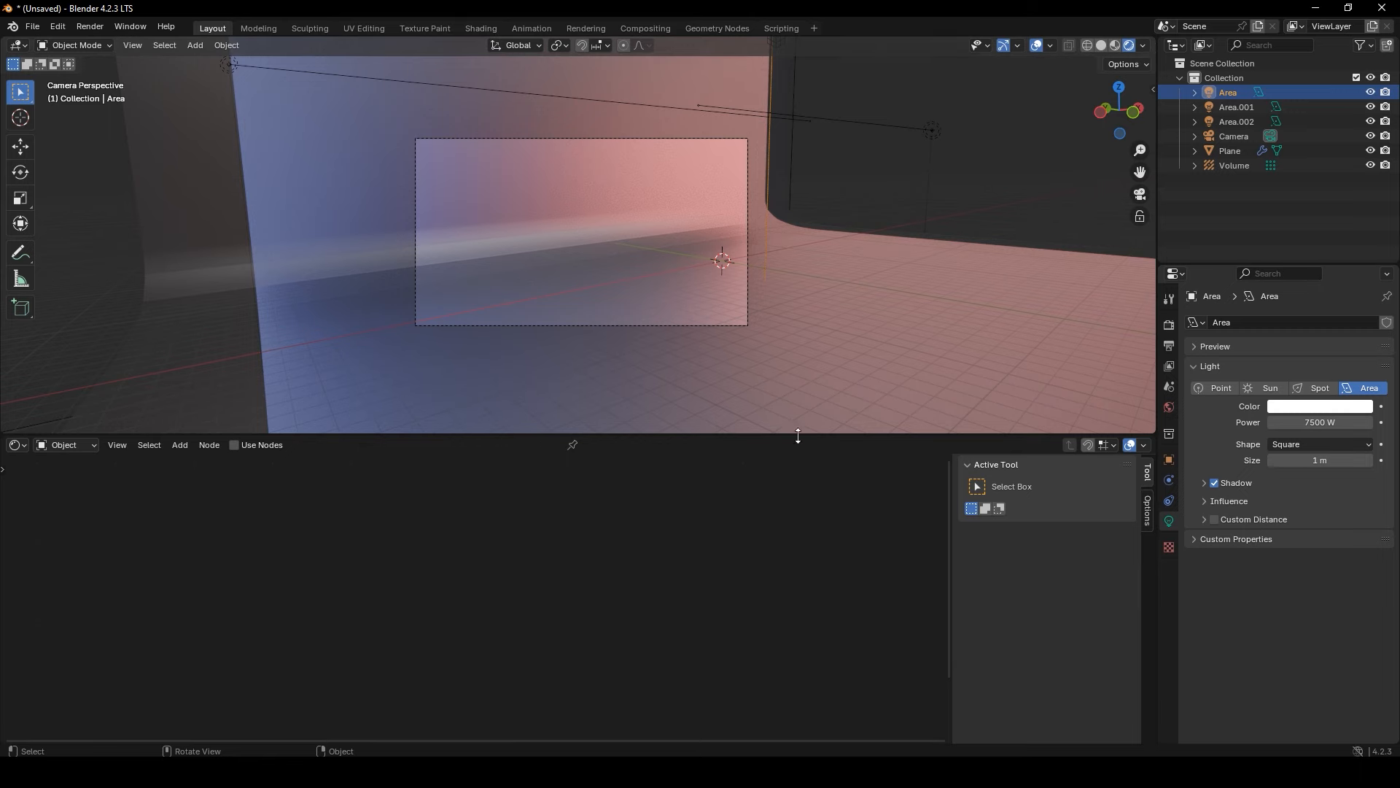
left_click_drag(798, 435, 817, 596)
scroll(641, 338, "up", 3)
left_click(618, 349)
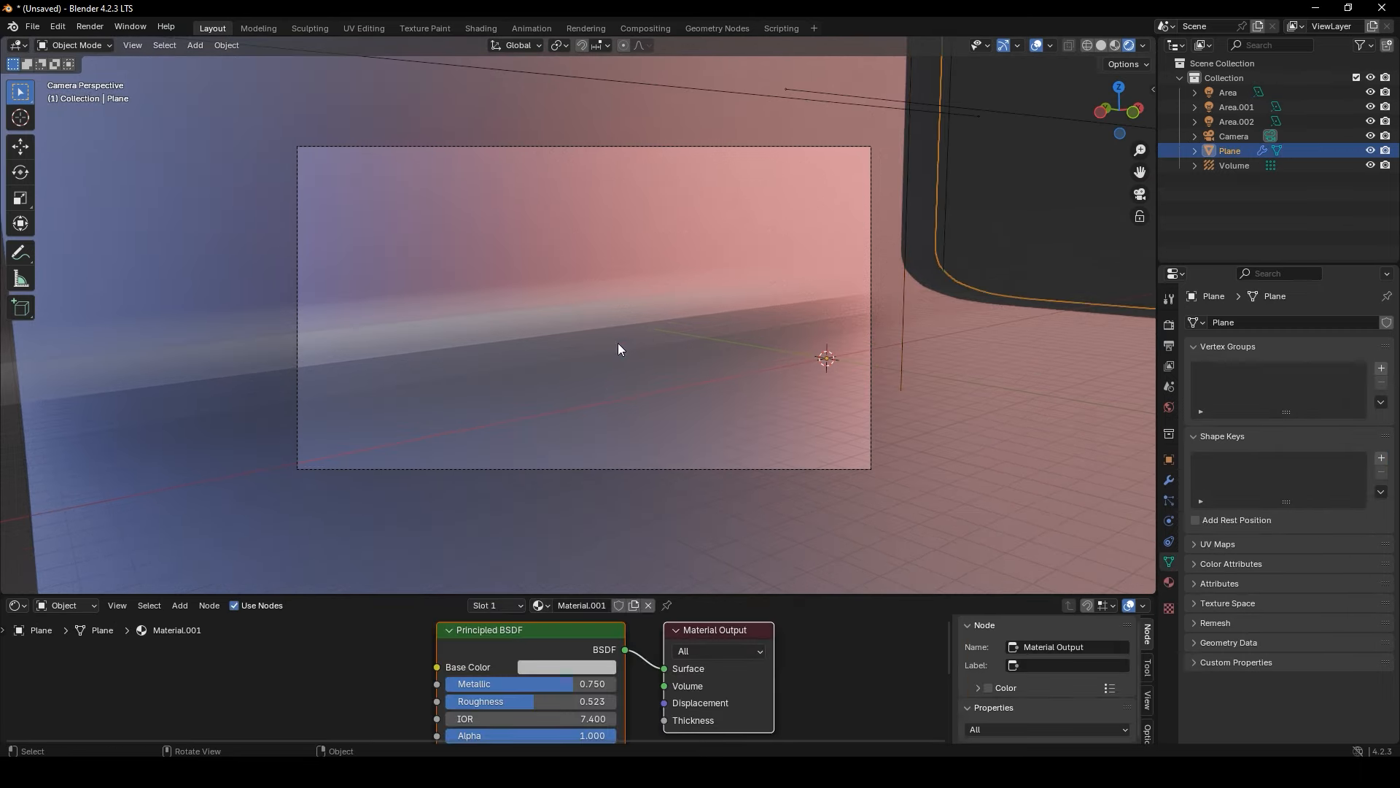
left_click_drag(529, 700, 613, 685)
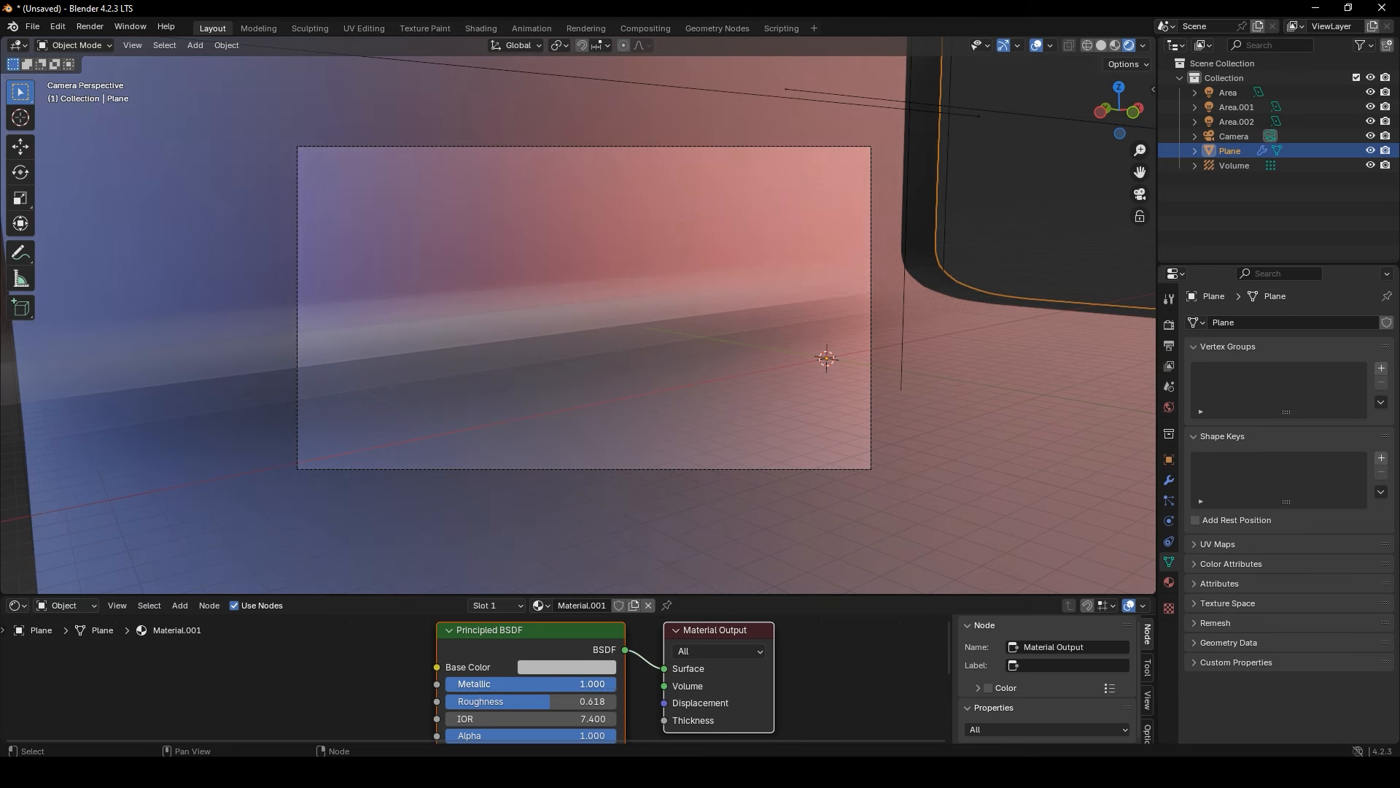
left_click(606, 685)
left_click(498, 685)
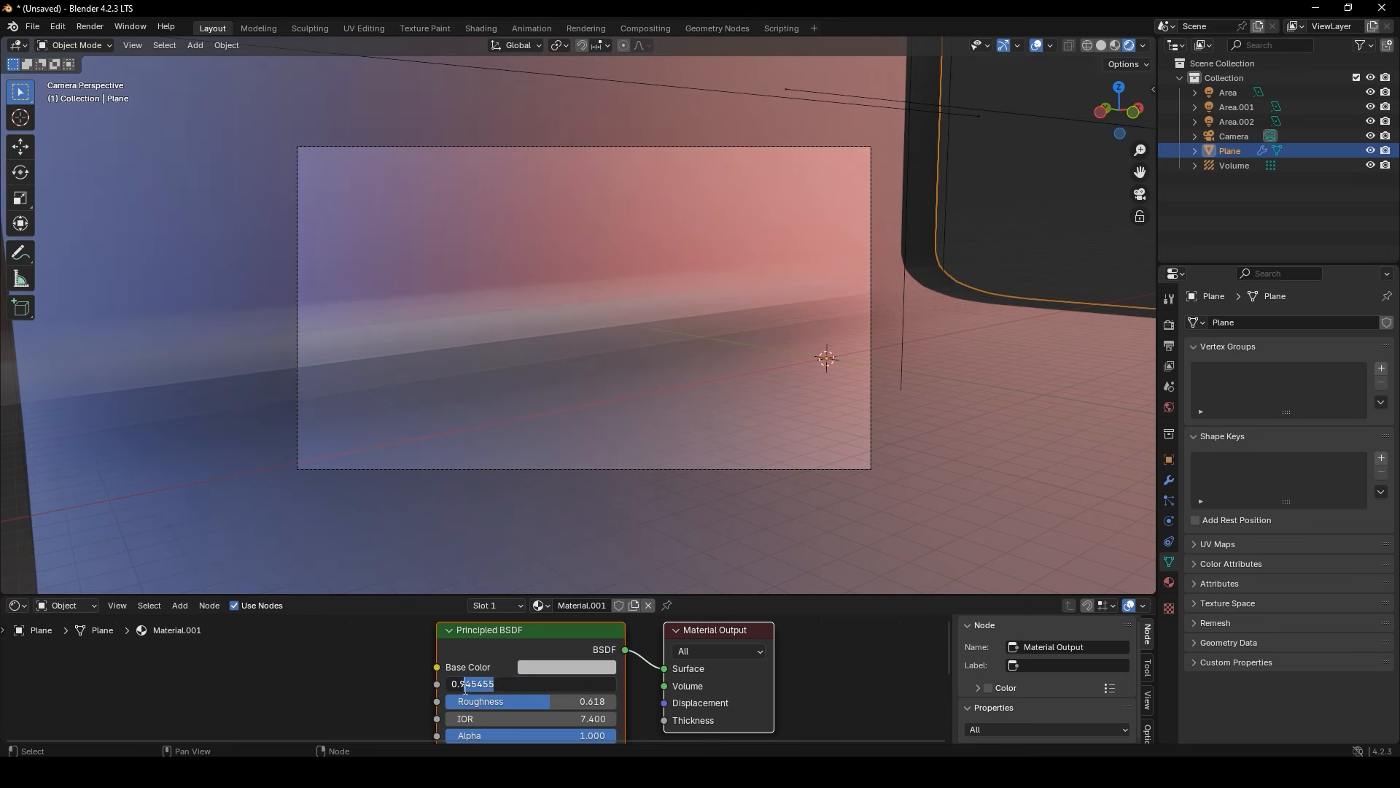
left_click(491, 665)
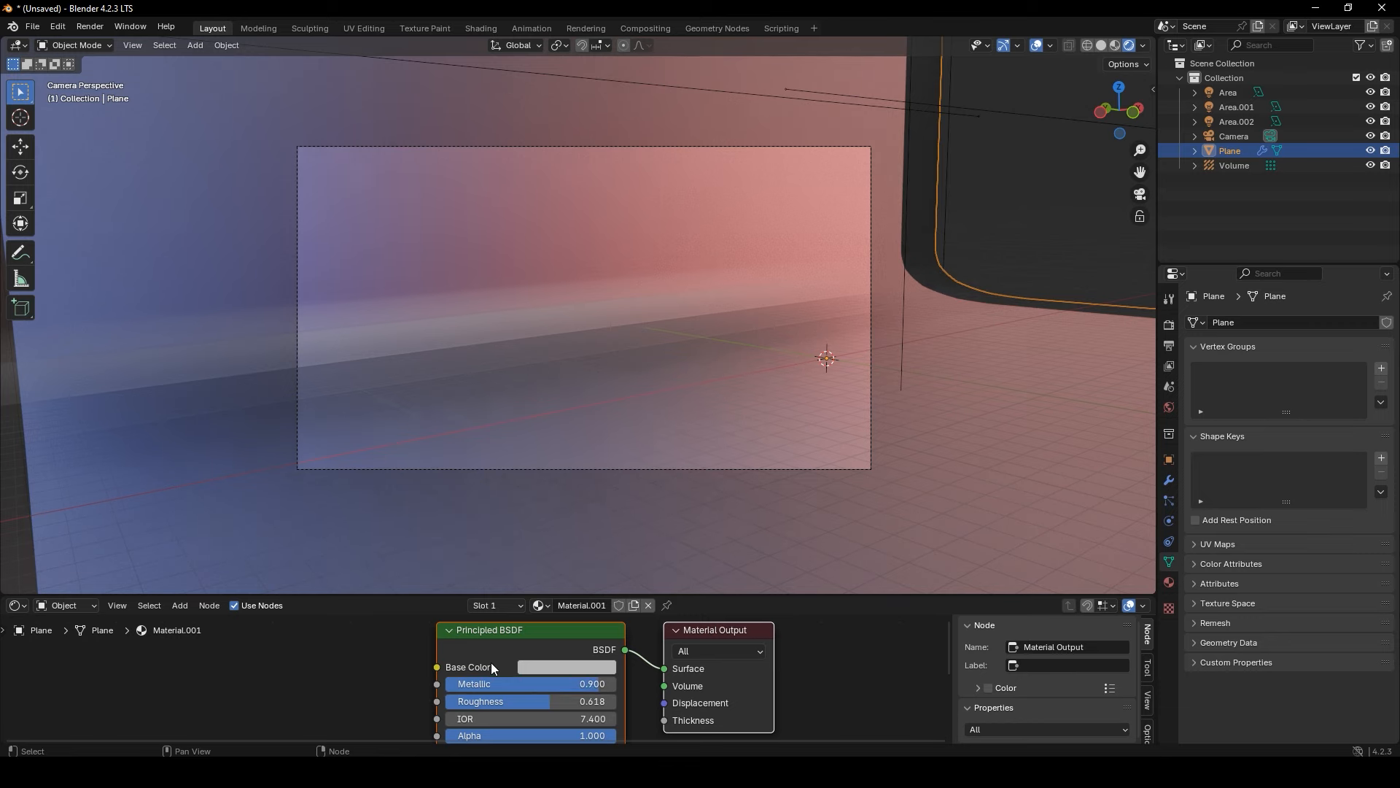
Set the backdrop material's metallic to about 0.773, roughness to 0.5, IOR to 3.5 and alpha to about 0.827
left_click_drag(552, 701, 455, 715)
left_click(582, 705)
type("5")
left_click(500, 664)
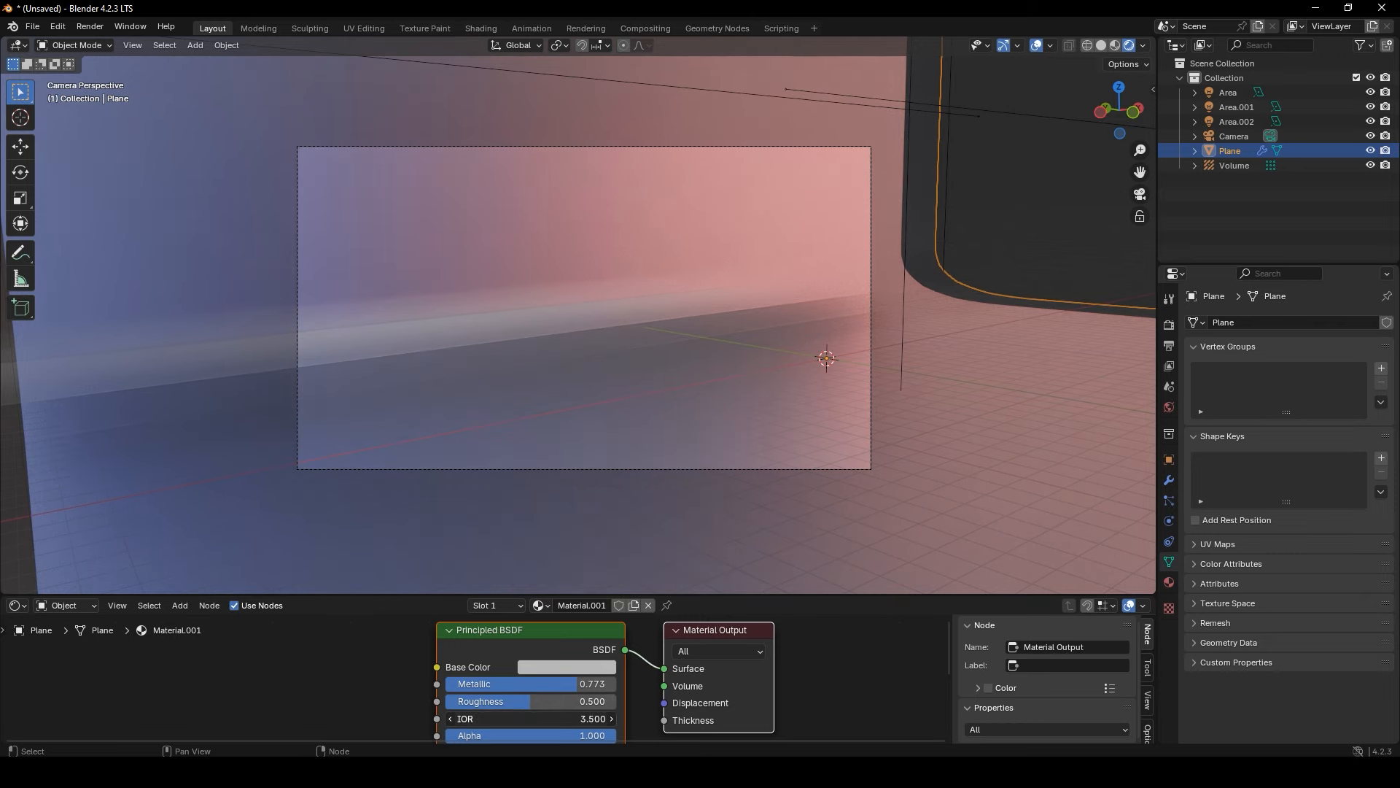
left_click_drag(525, 735, 510, 735)
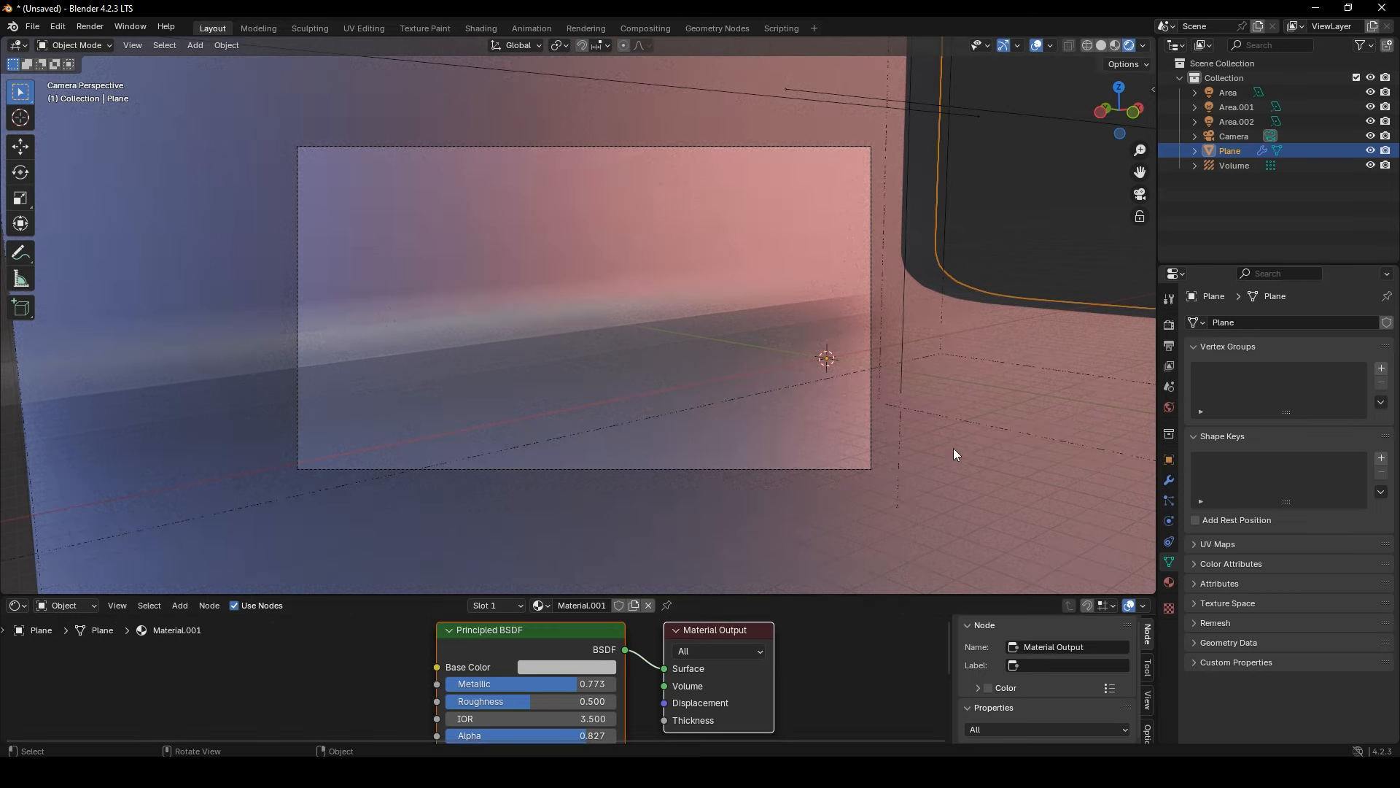
left_click(1051, 195)
Make the blue side light's colour pure blue with hue 0.667 and full saturation
scroll(885, 318, "down", 4)
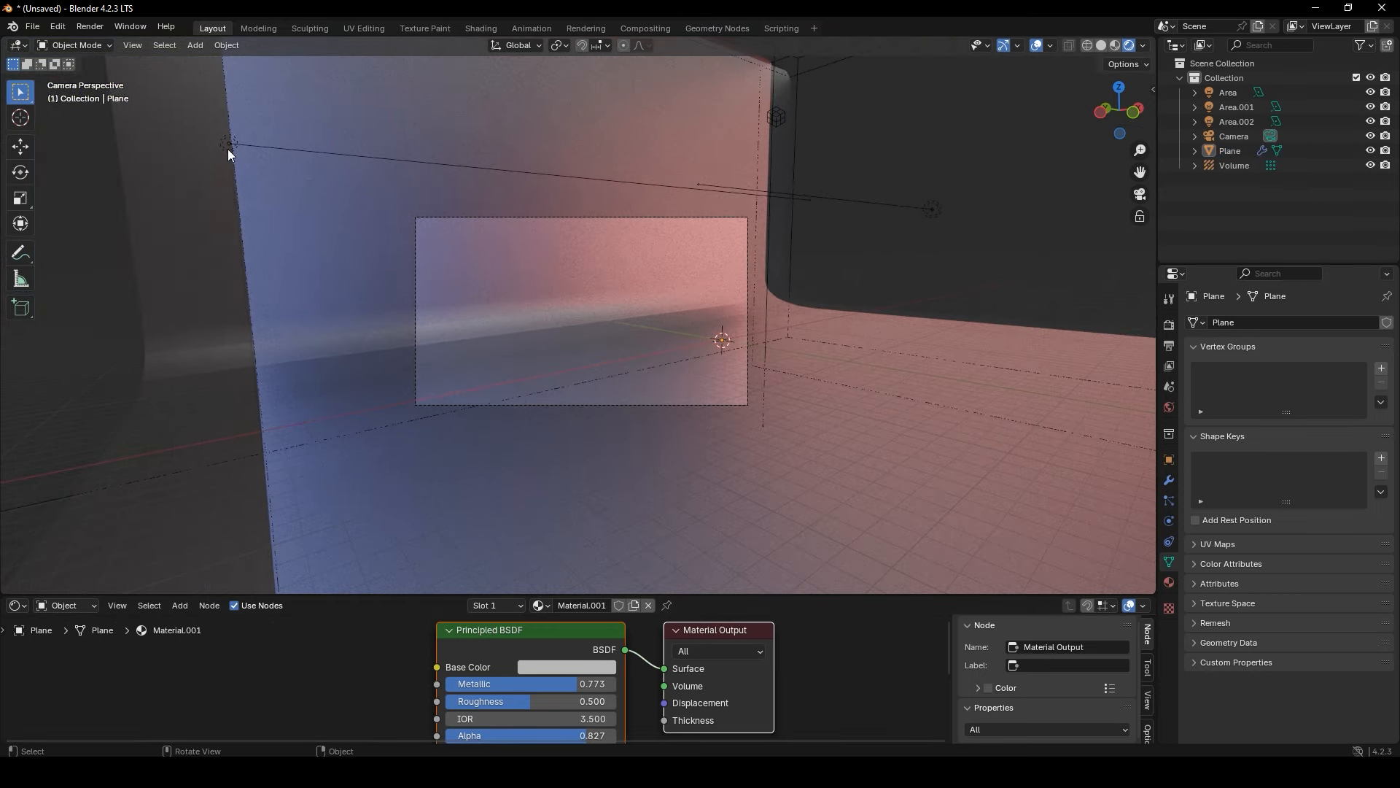
left_click(228, 145)
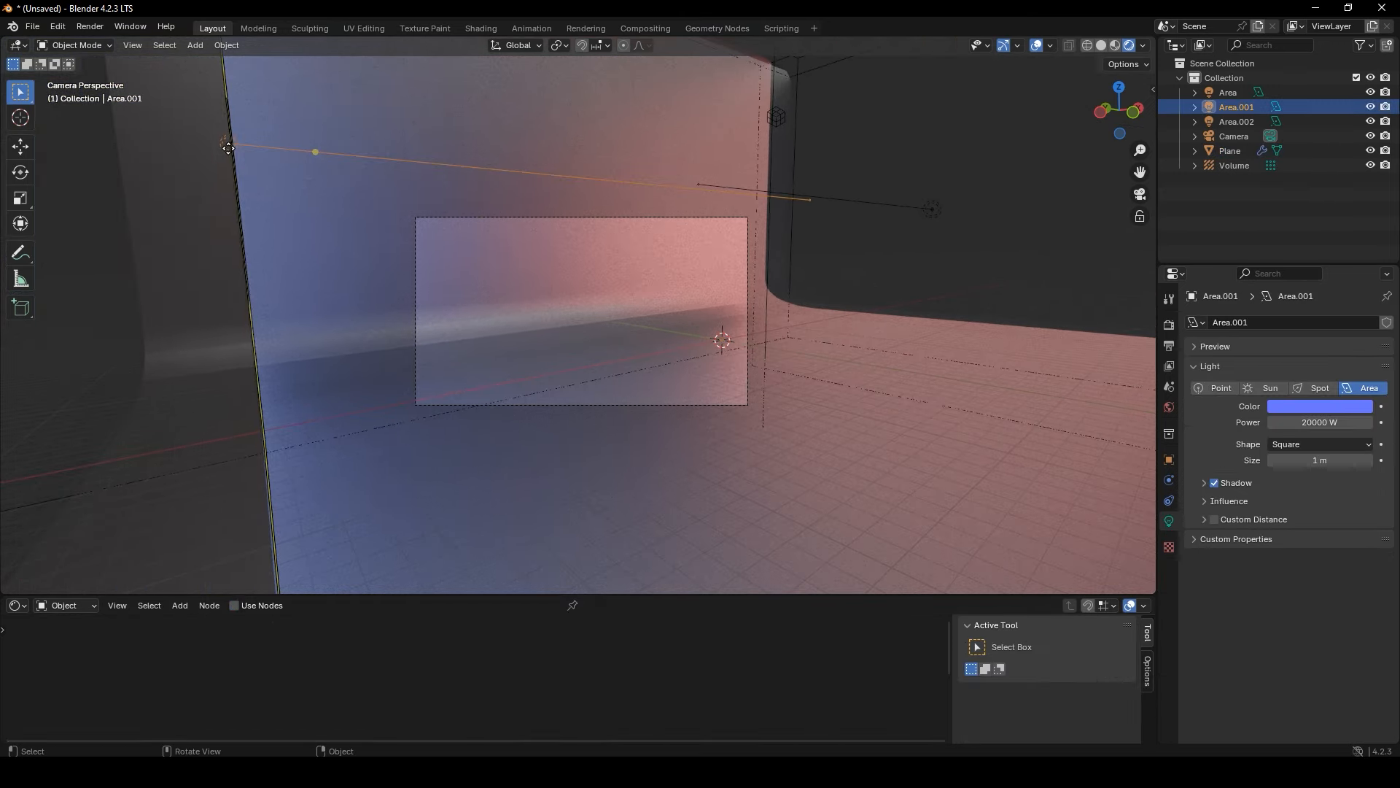
left_click(1279, 406)
mouse_move(1310, 239)
left_mouse_down()
mouse_move(1295, 253)
mouse_move(1340, 227)
left_mouse_up()
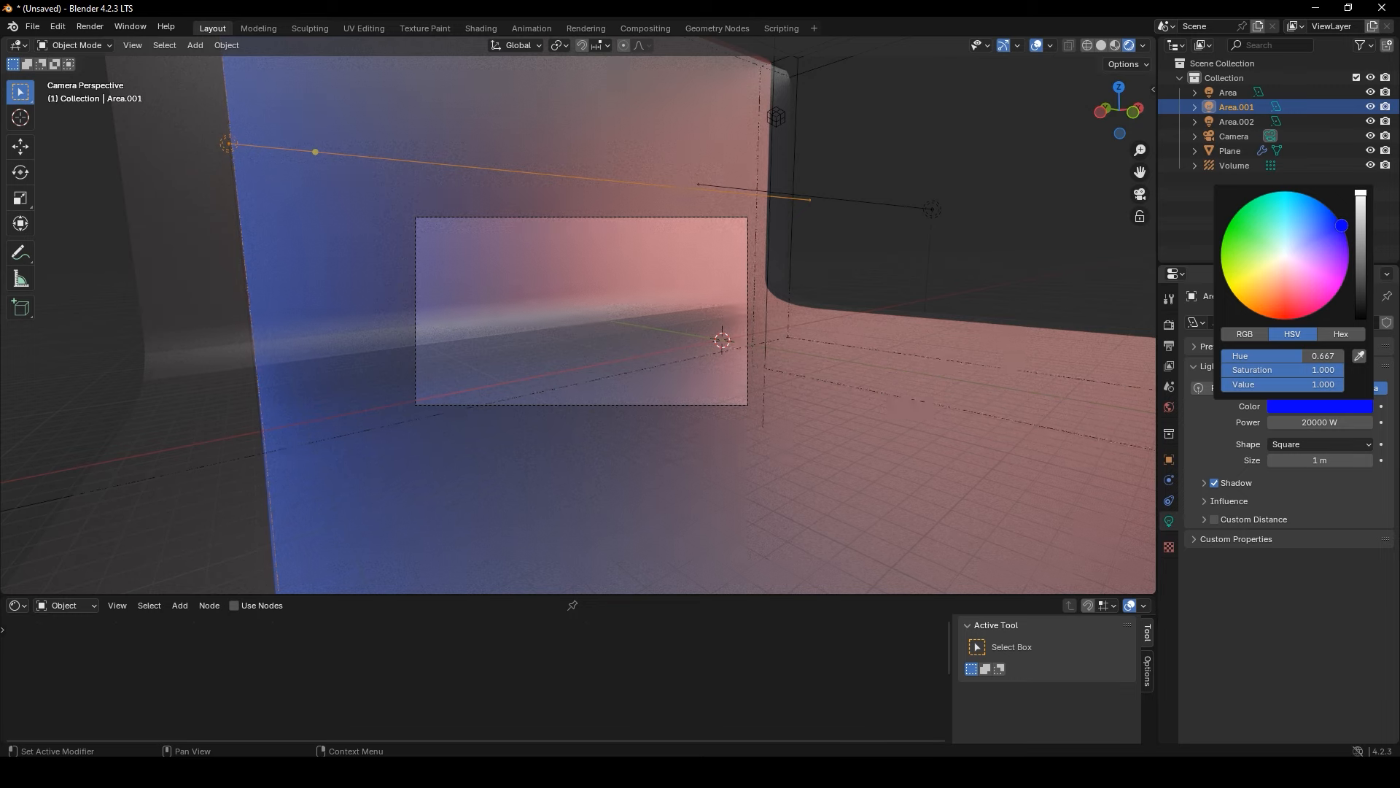
Split the 3D viewport in two and show the second view in front orthographic with material preview shading
left_click(987, 205)
middle_click_drag(987, 207, 868, 251)
left_click_drag(1148, 41, 658, 46)
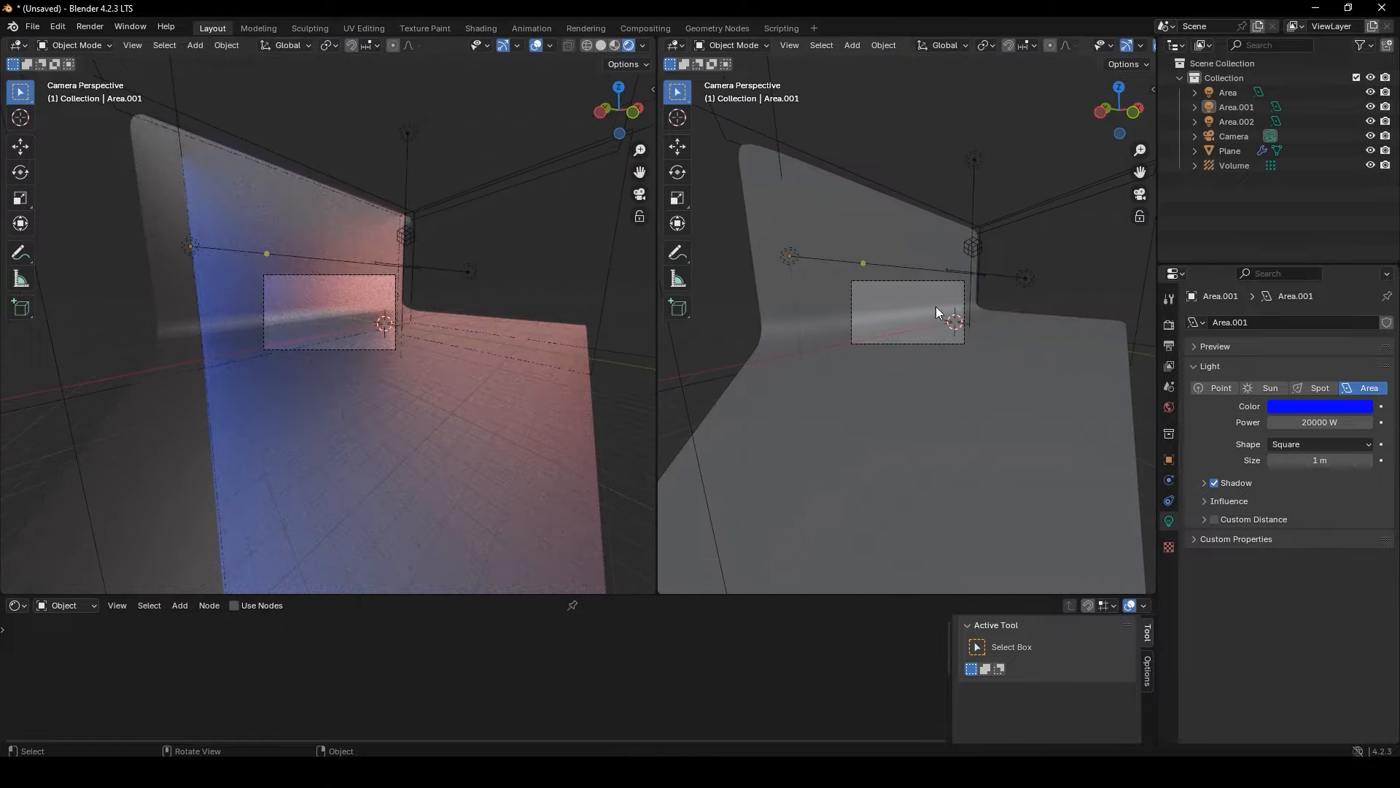
key("KP_3")
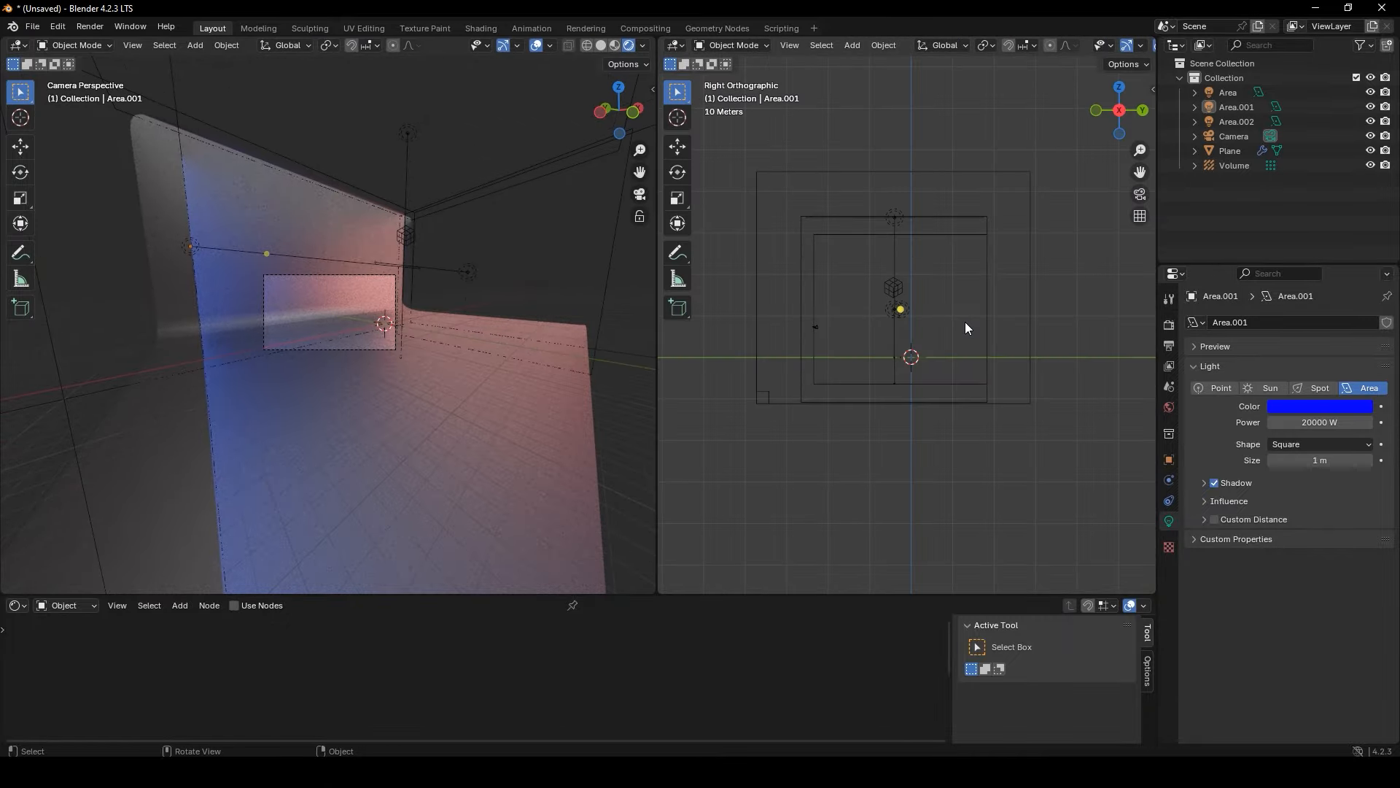
key("KP_1")
scroll(1116, 45, "down", 5)
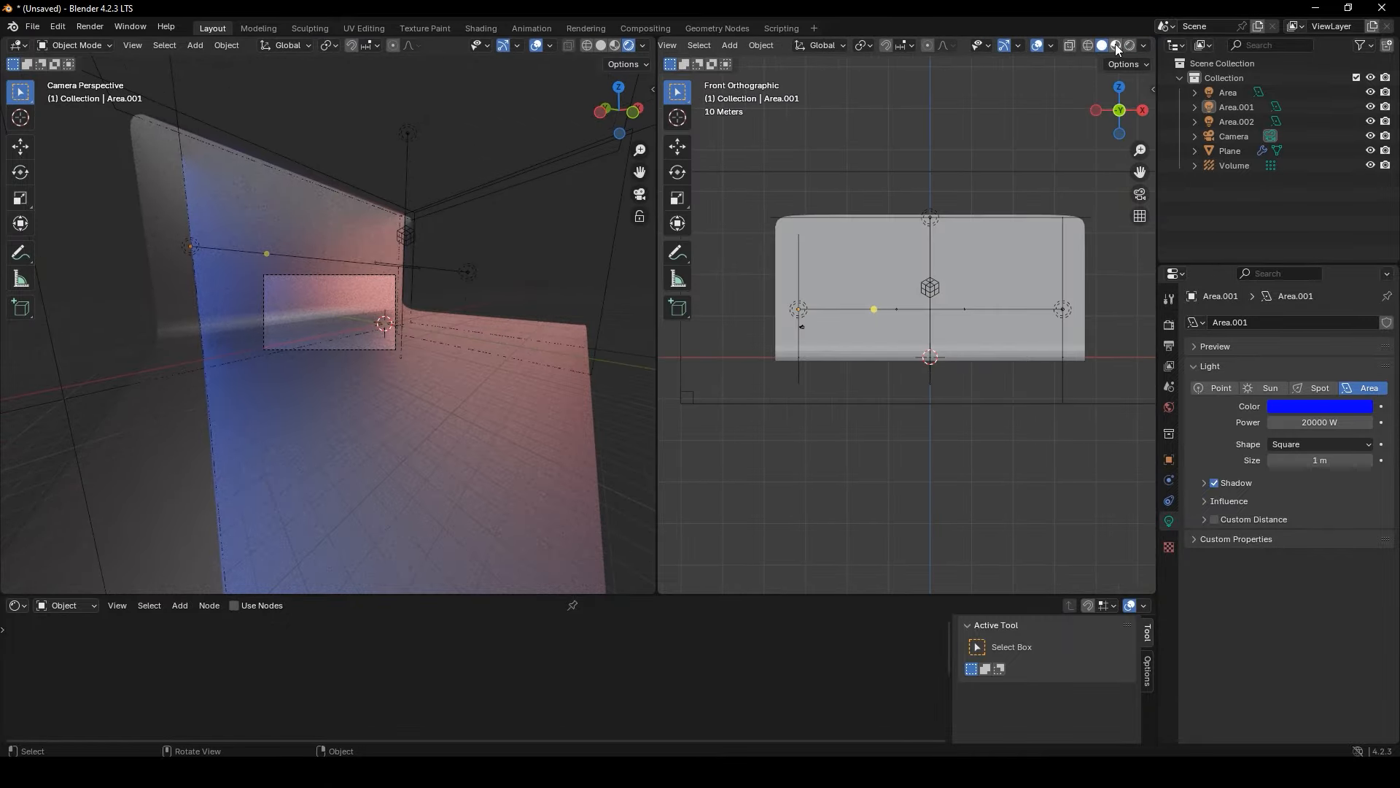
scroll(882, 296, "up", 3)
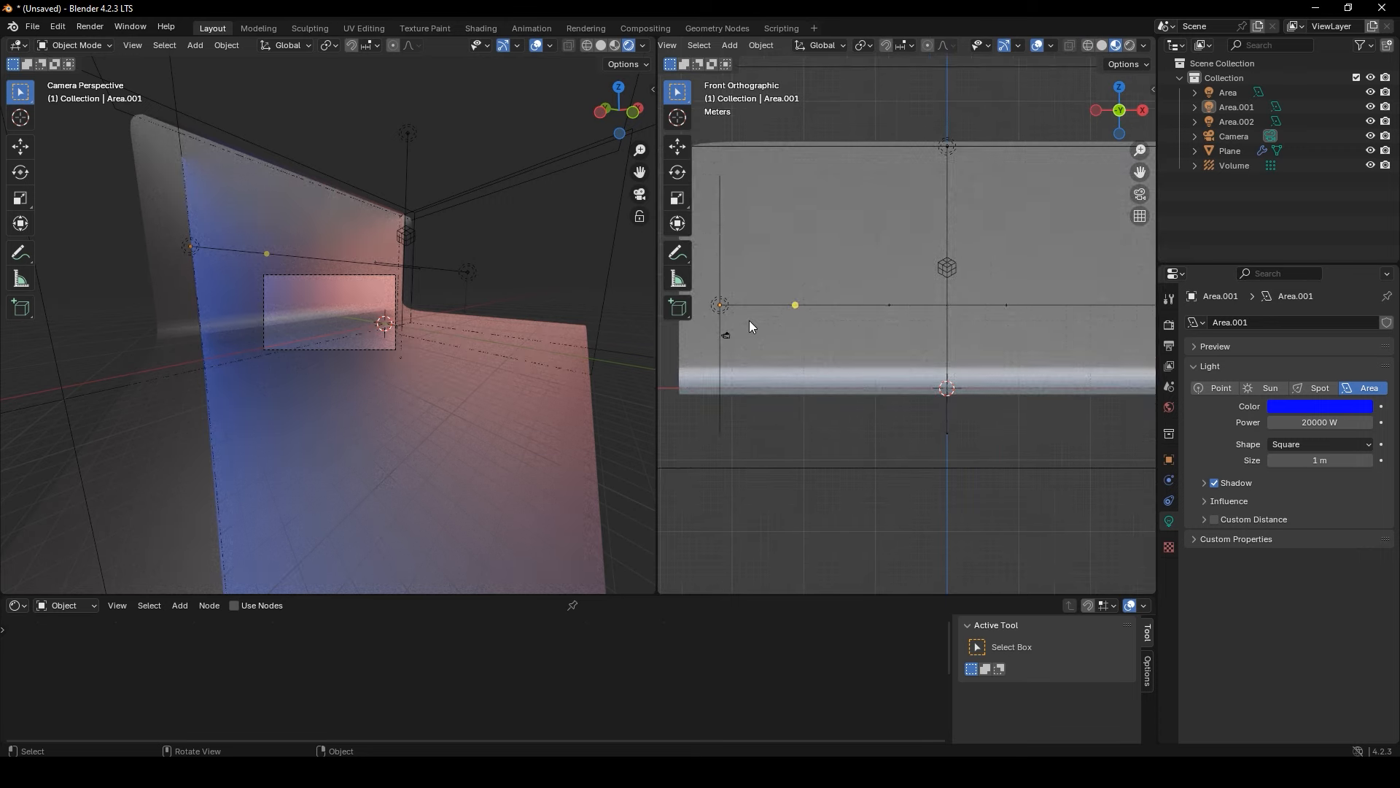
Try tilting the blue side light downward in the front view, and undo the rotation
left_click(730, 306)
key("r")
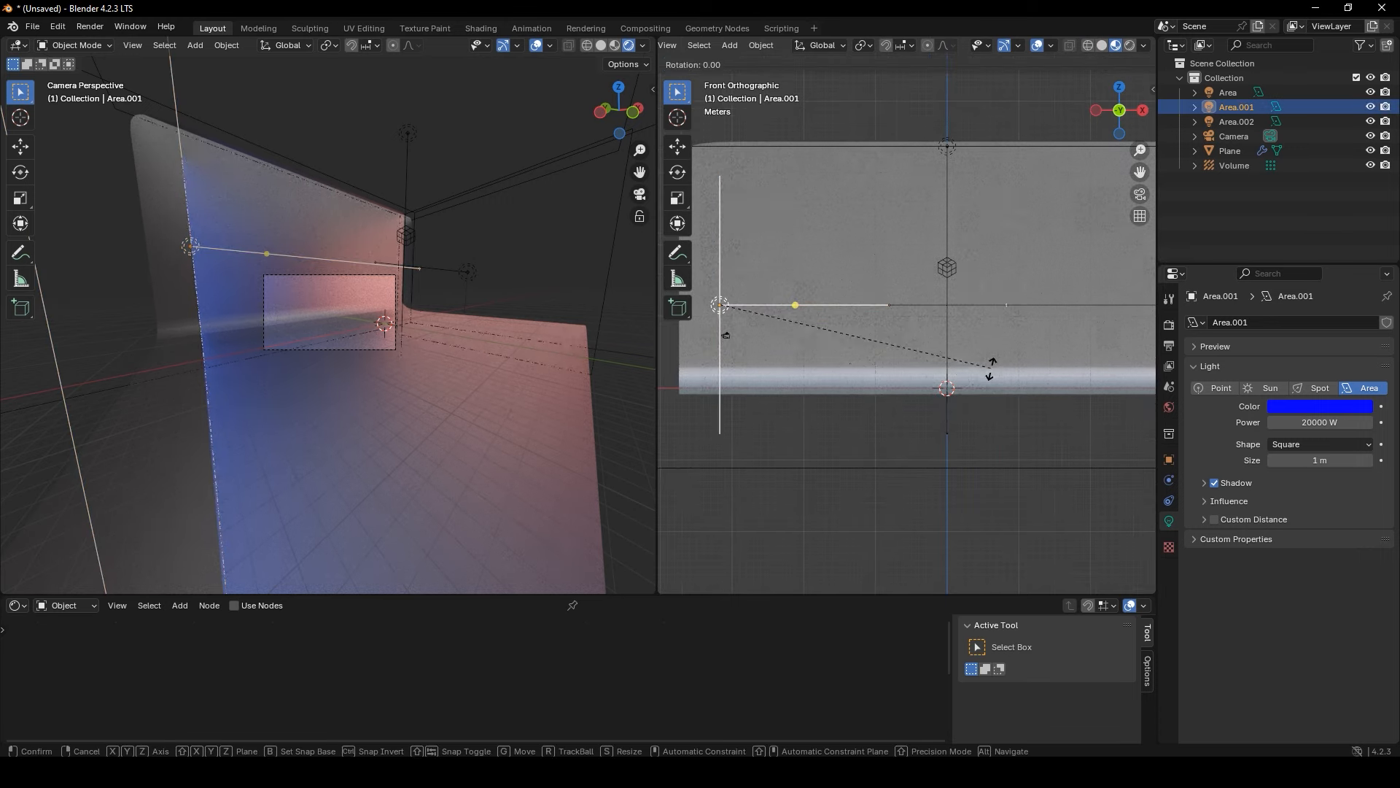
left_click(995, 420)
scroll(310, 295, "up", 6)
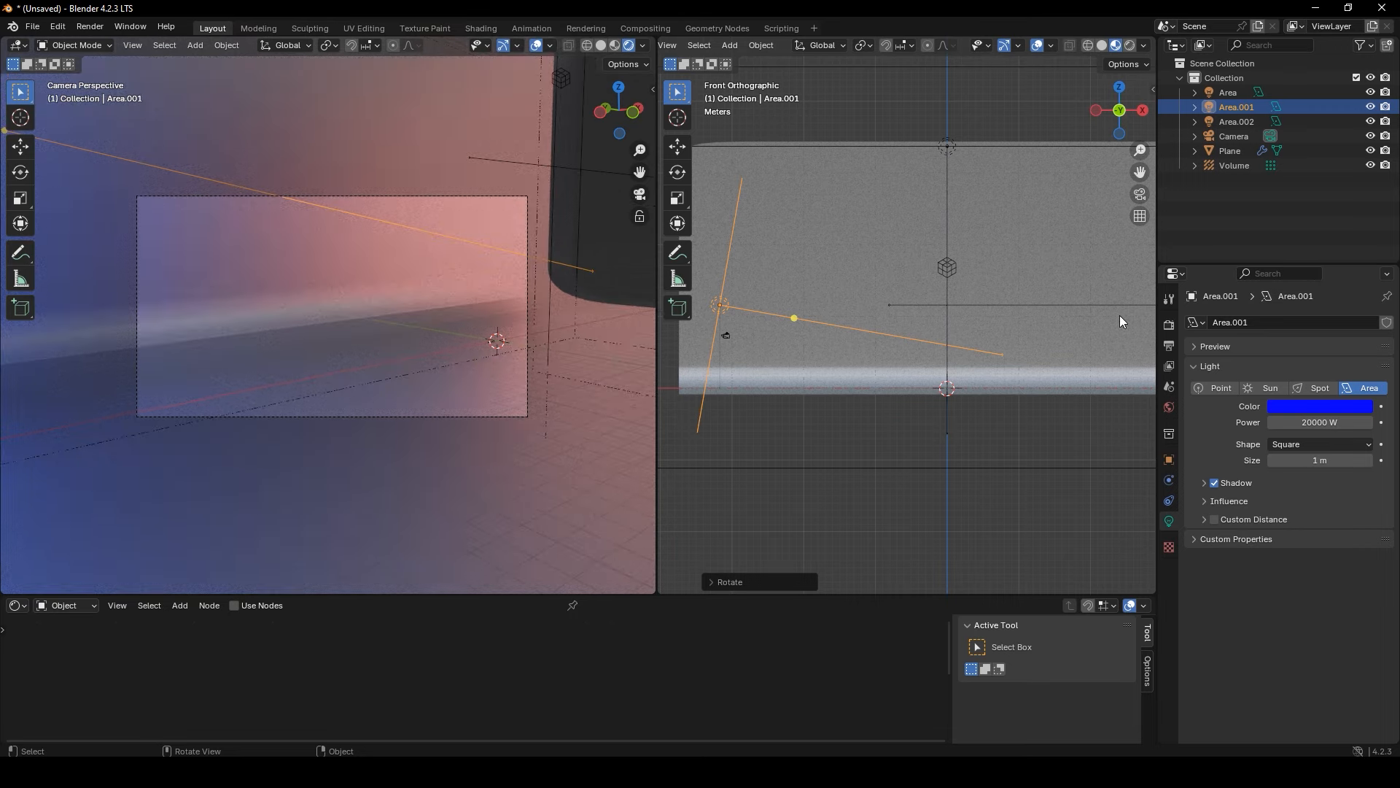
key("alt+r")
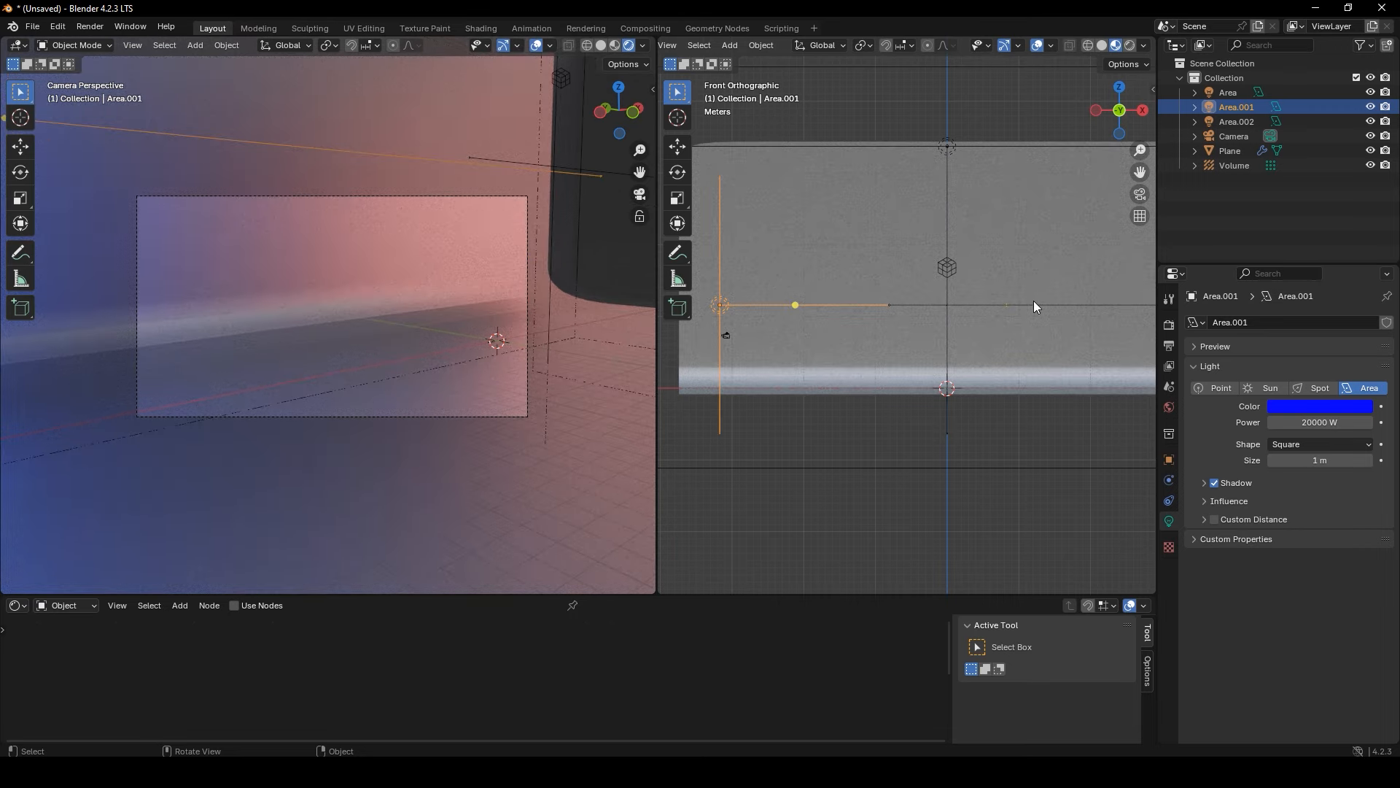
Lower the blue side light along Z and tilt it downward by 5 degrees in the front view
key("g")
key("z")
left_click(1033, 326)
key("r")
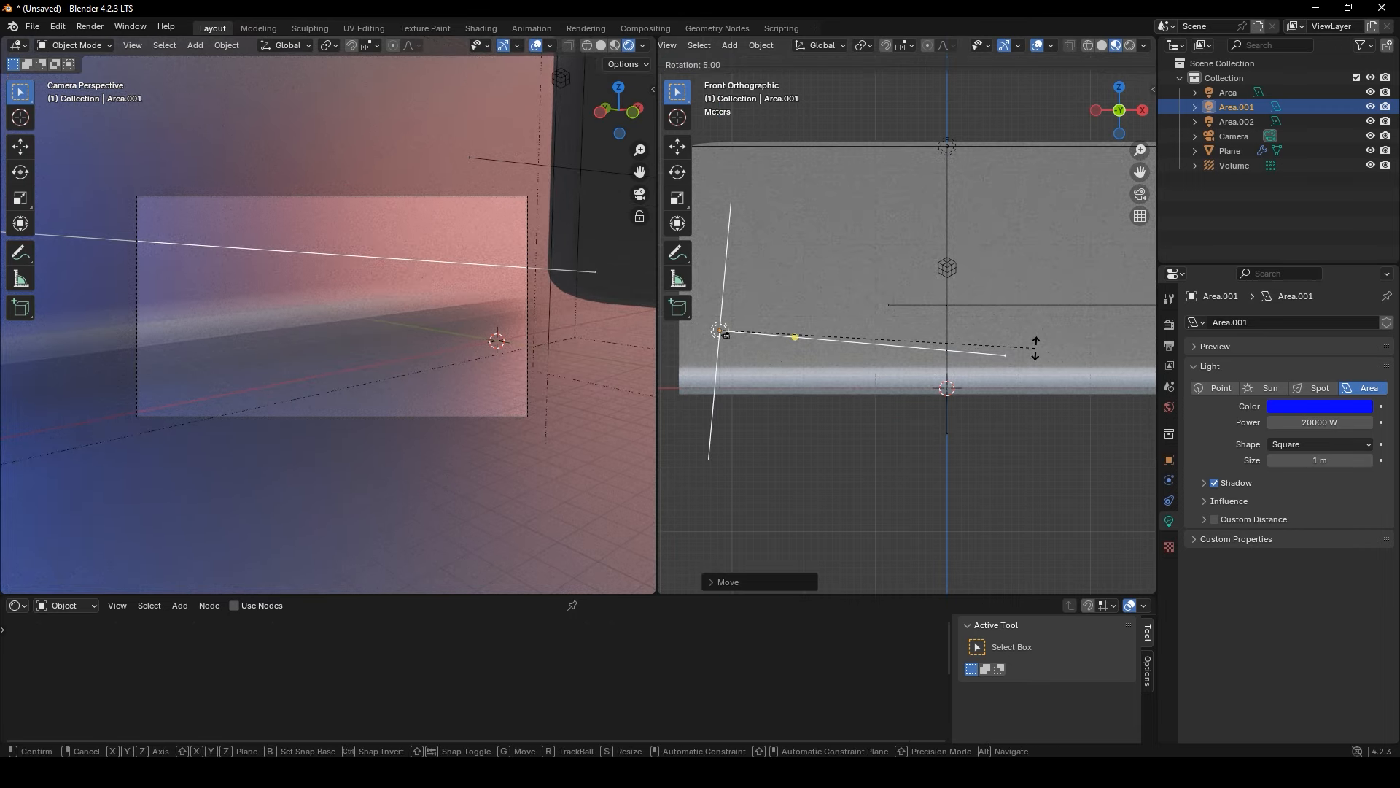
left_click(1036, 348)
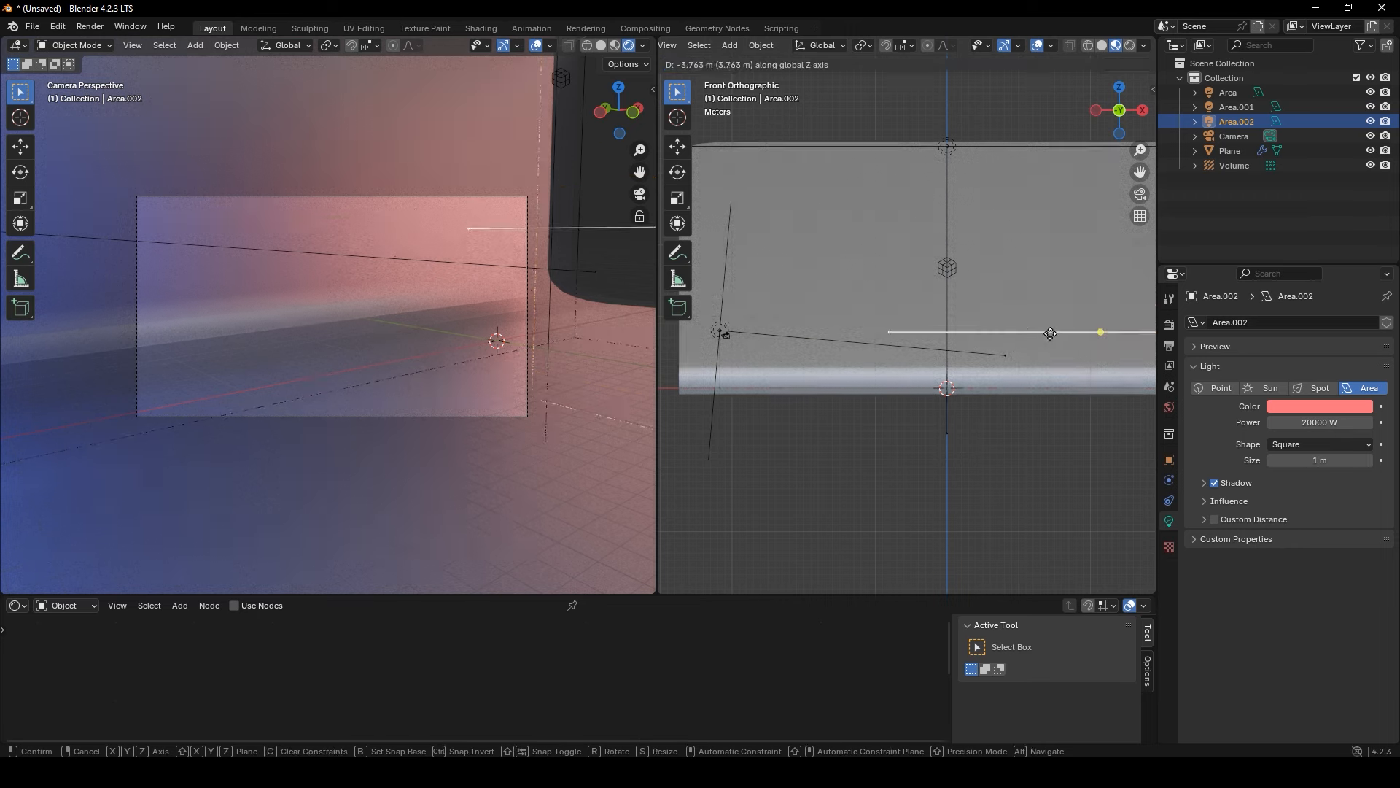
Lower the red side light about 3.8 m along Z and tilt it by -5 degrees to mirror the blue light
left_click(1044, 332)
key("r")
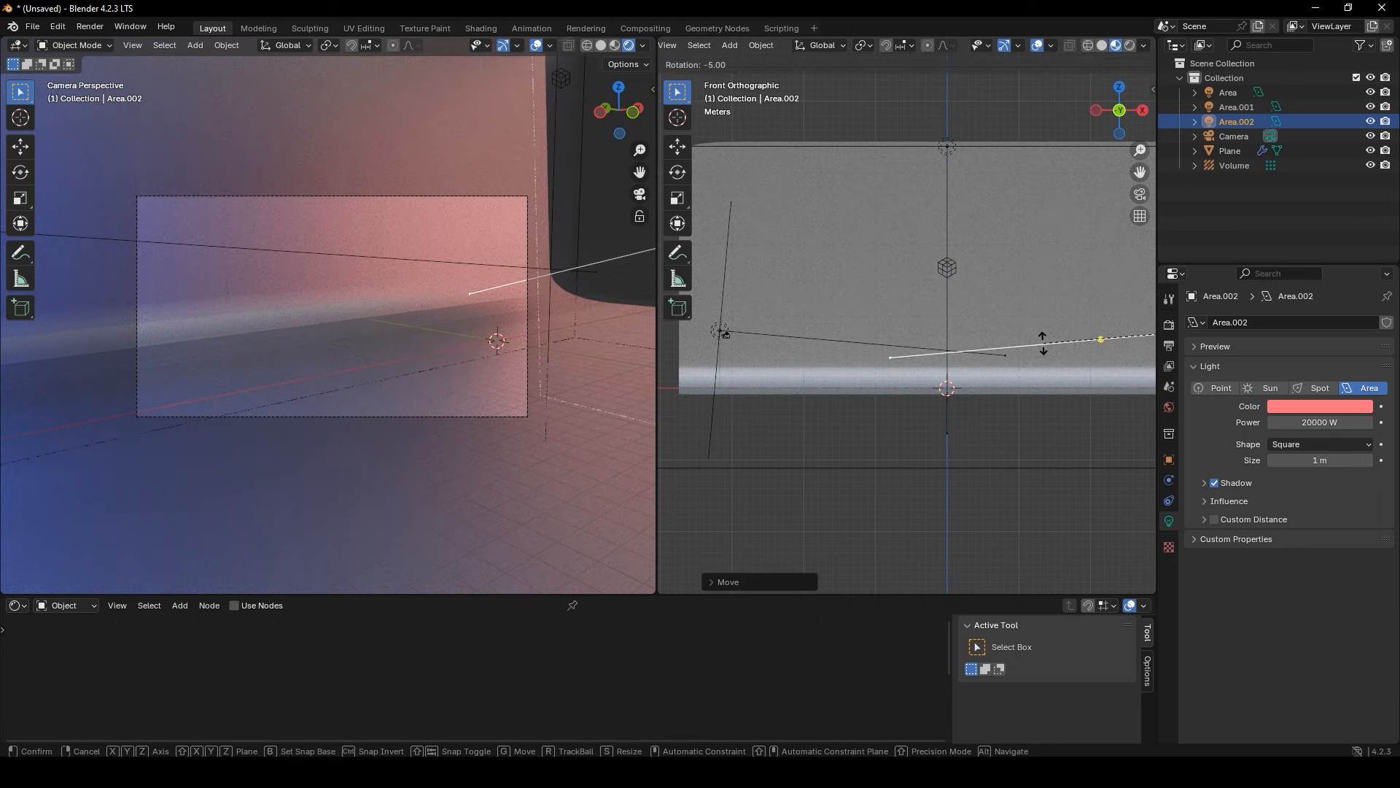
left_click(1044, 343)
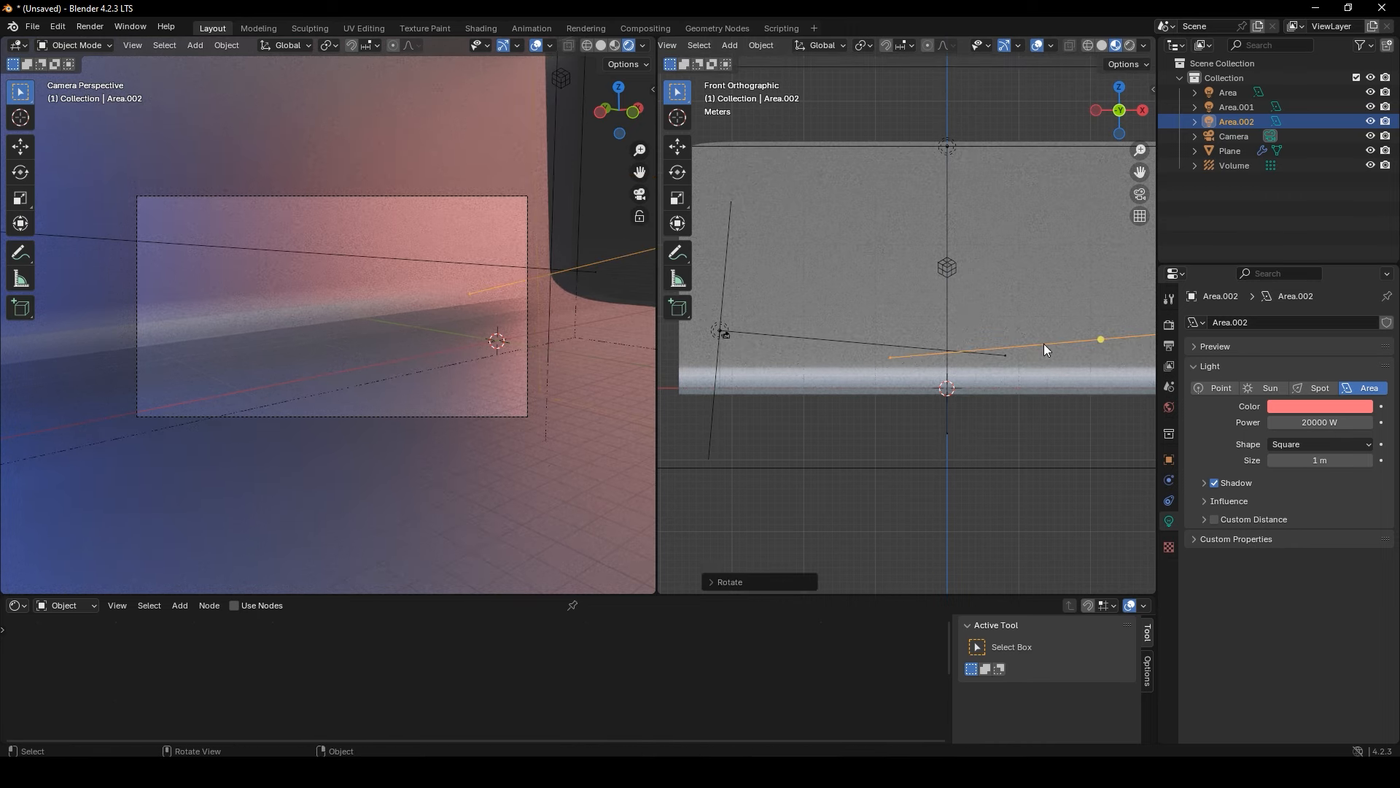
Rescale the overhead area light and lower it along Z to below the backdrop's upper edge
left_click(956, 151)
key("s")
left_click(983, 205)
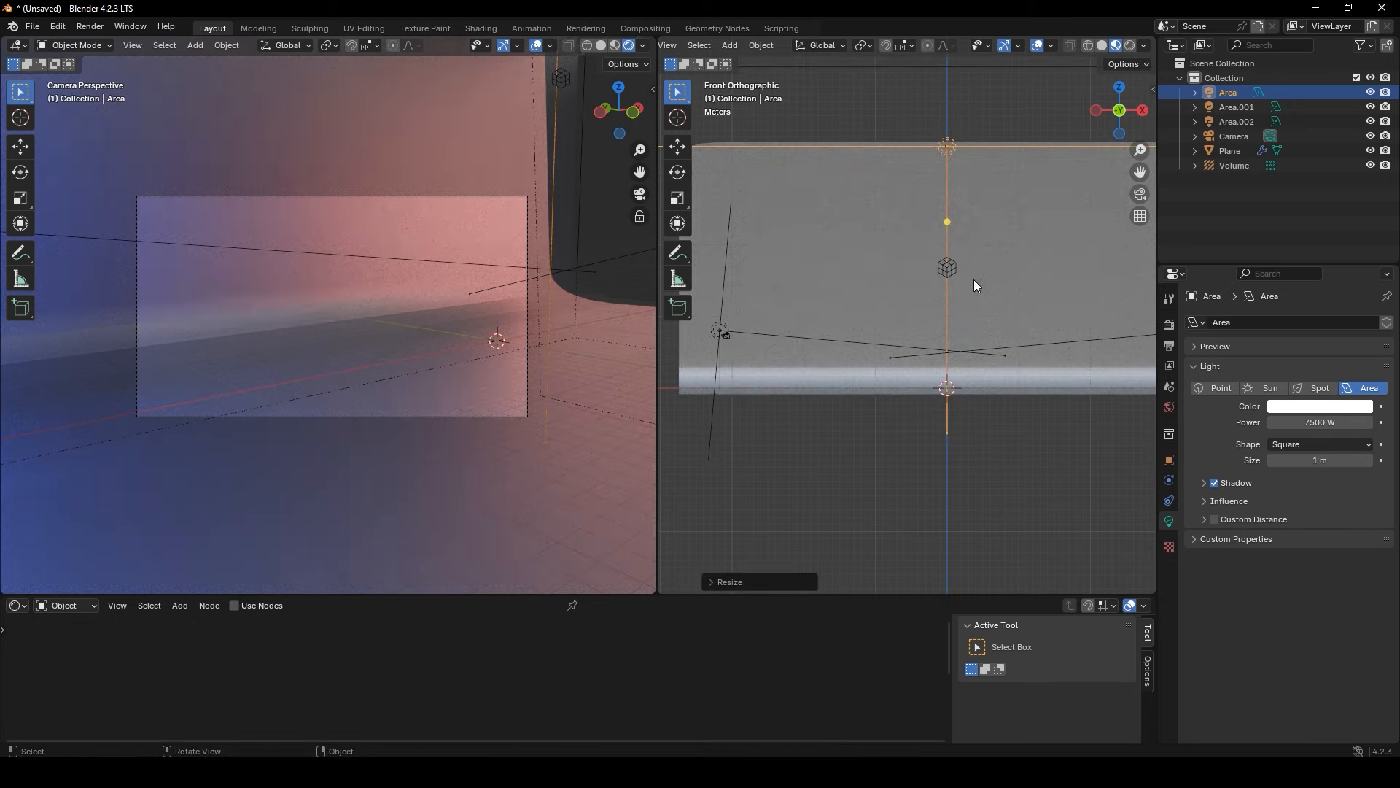
scroll(1009, 445, "down", 2)
key("g")
key("z")
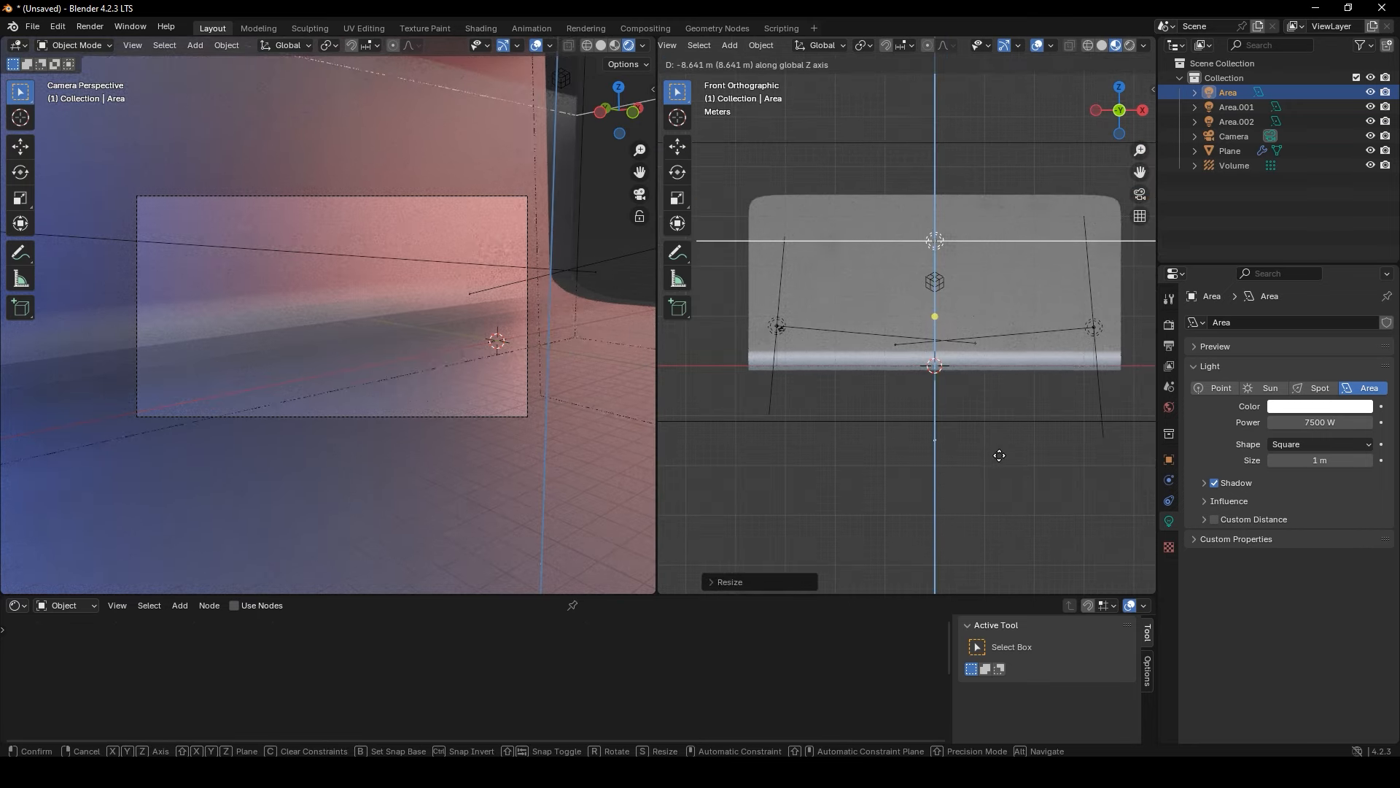
left_click(999, 453)
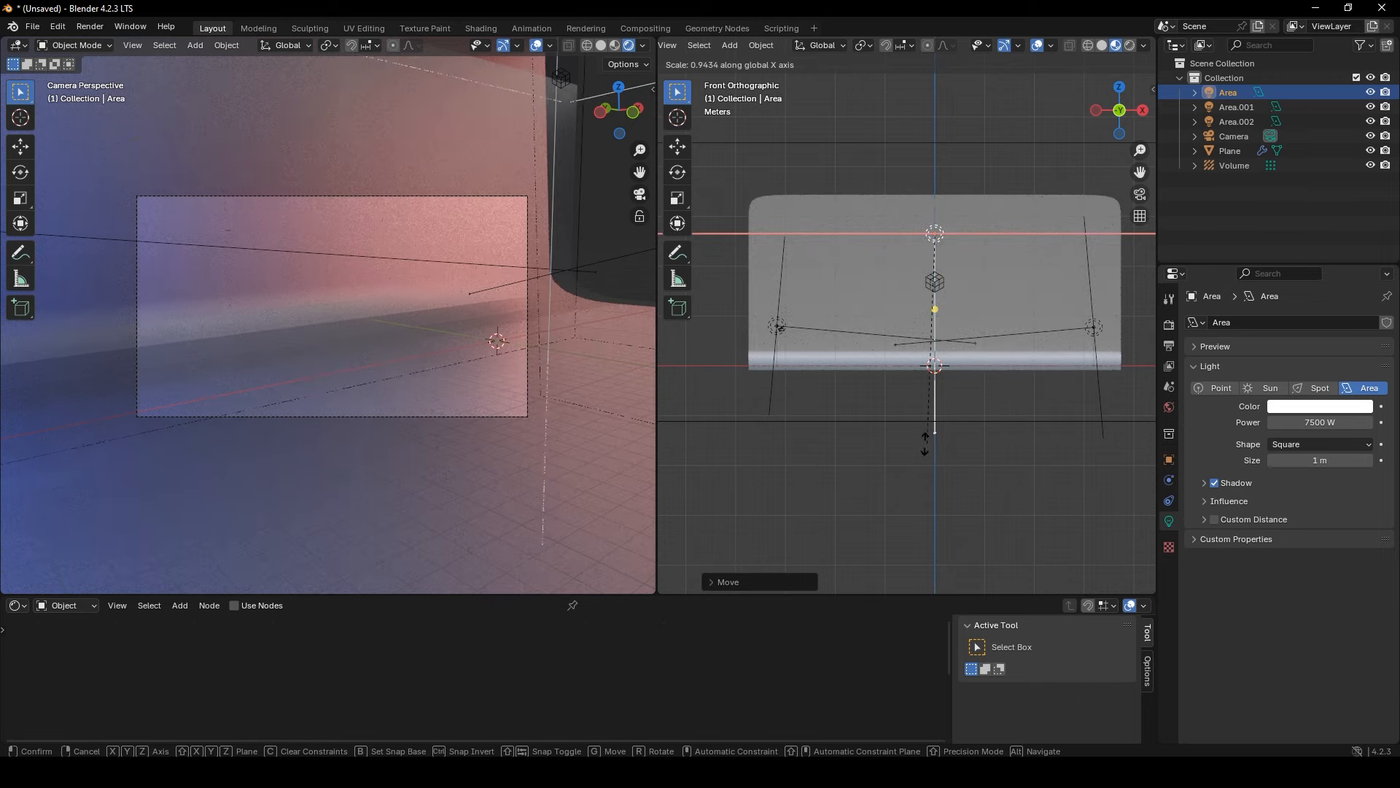
Narrow the overhead area light along X to less than the backdrop's width and lower it about 2.3 m
key("s")
scroll(1038, 400, "down", 3)
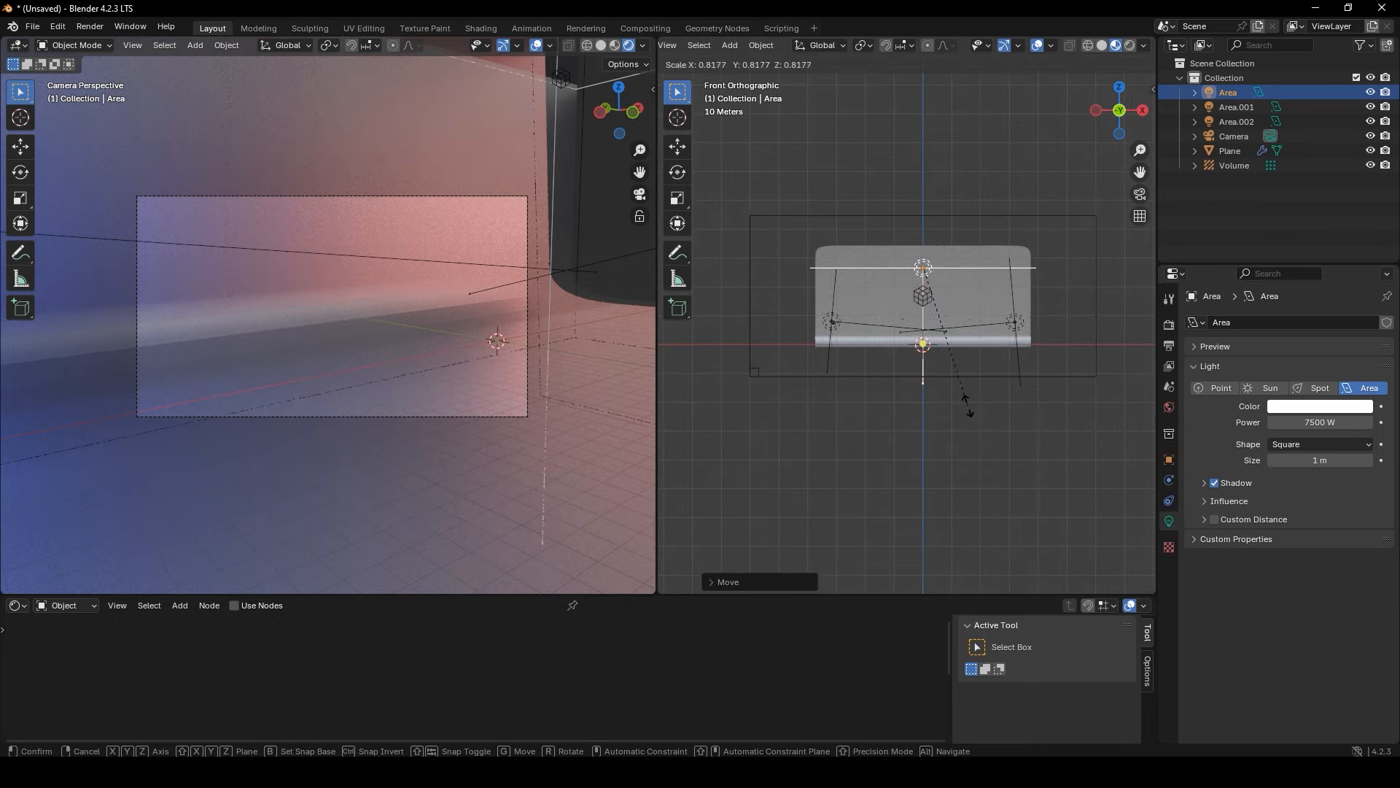
key("x")
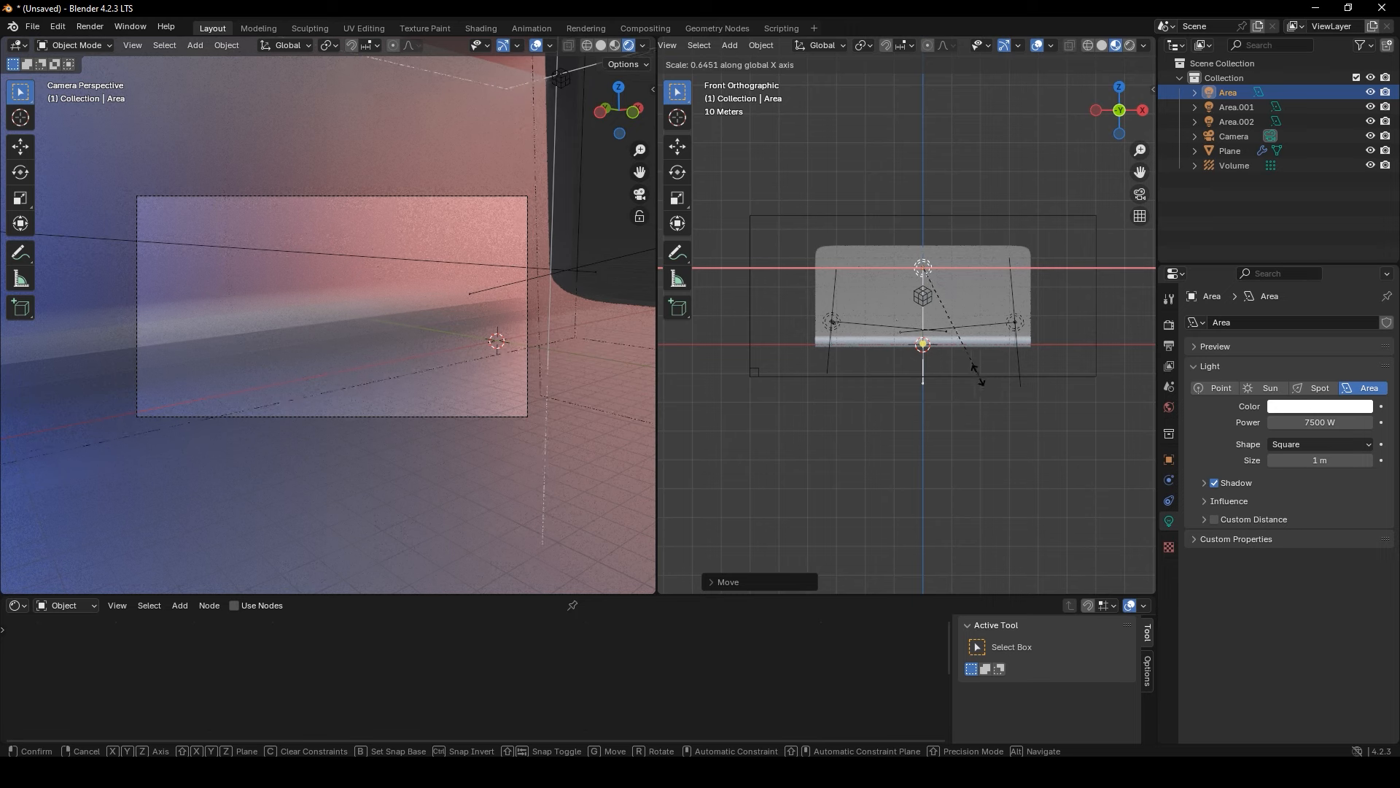
left_click(994, 375)
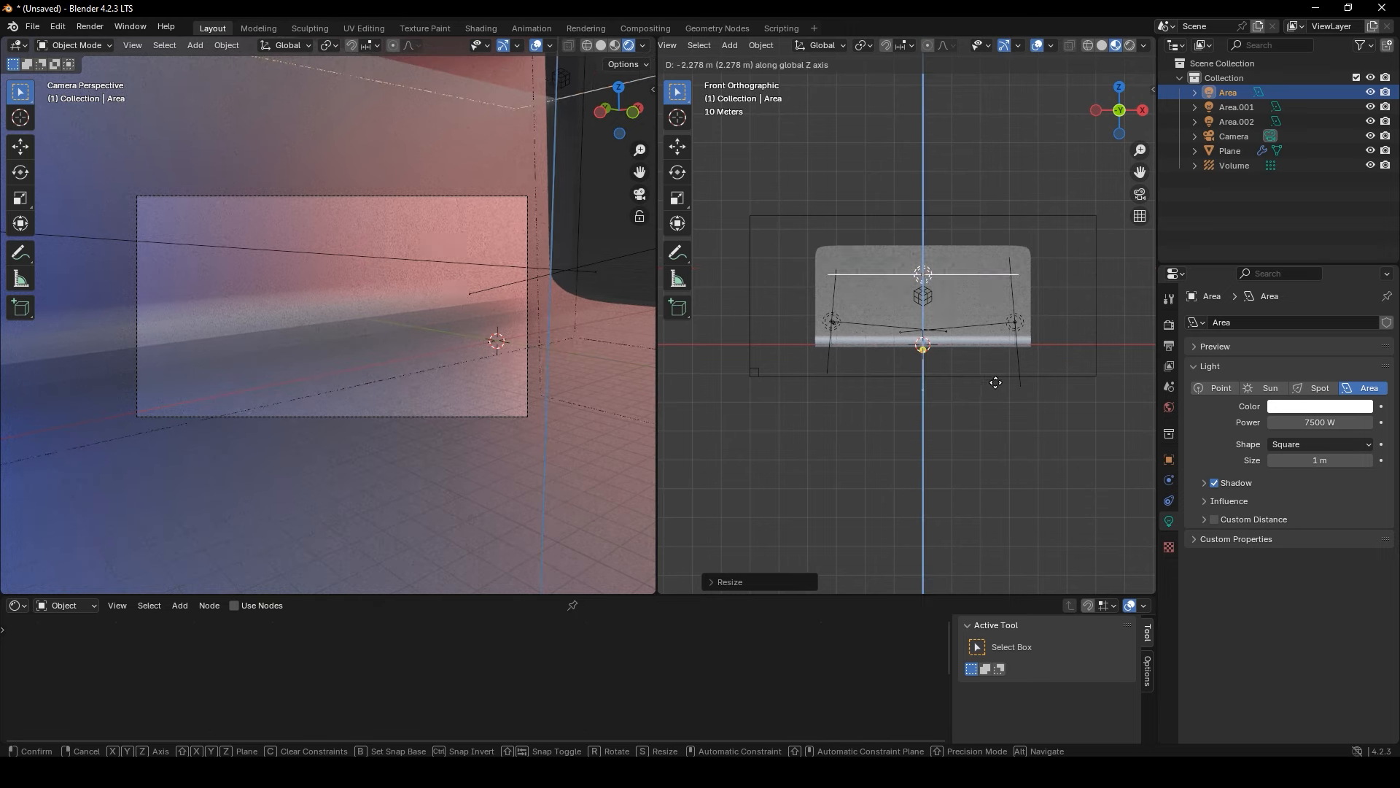
Set the overhead area light's power to 10000 W
left_click(1319, 422)
type("10000")
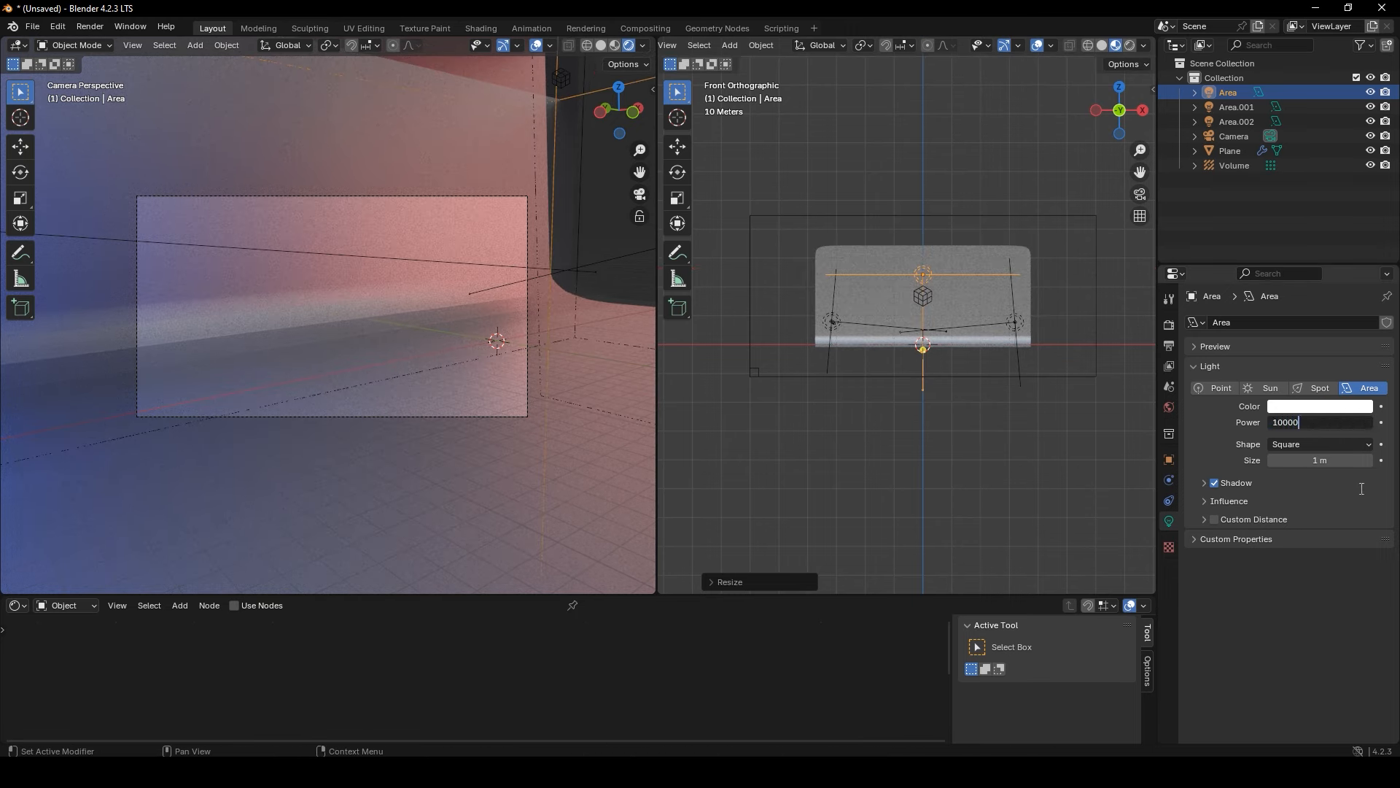
key("Return")
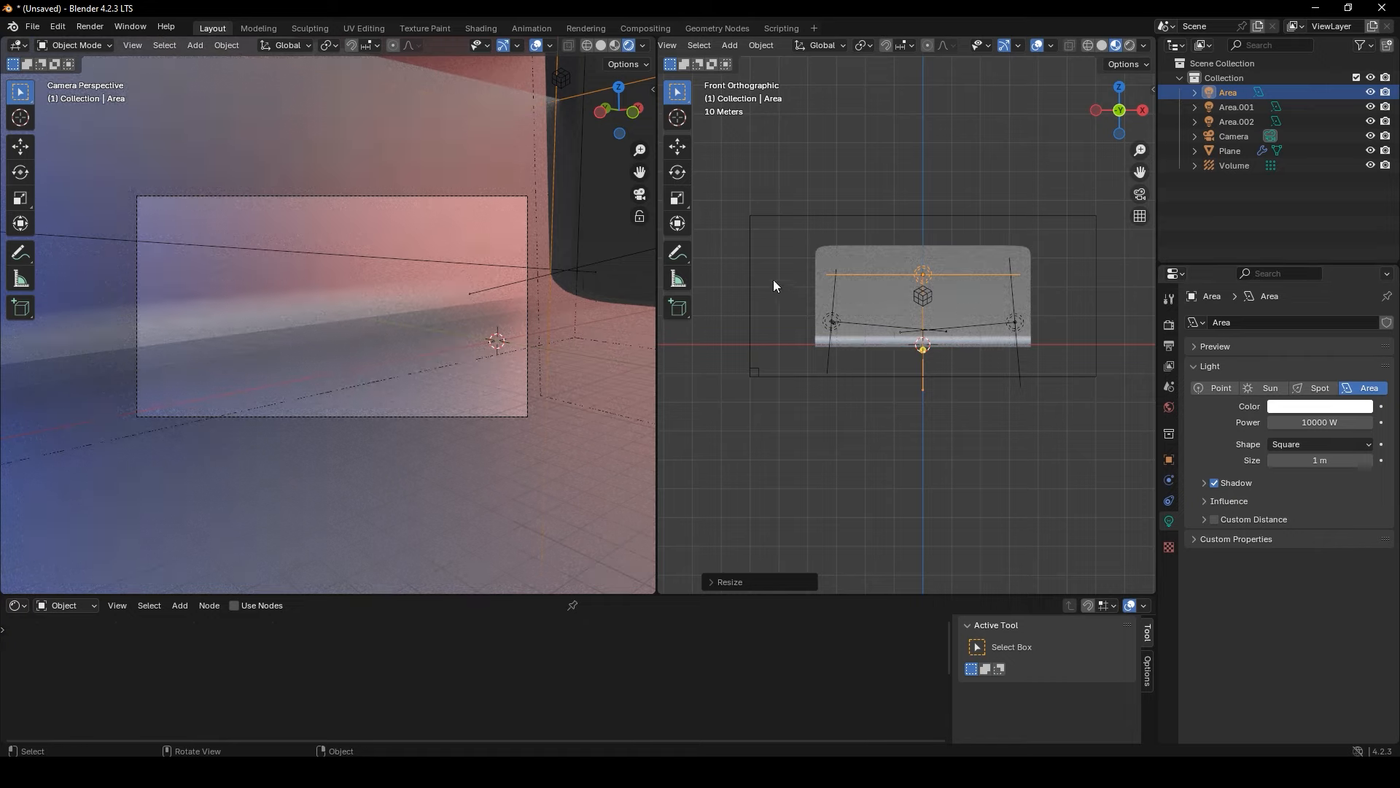
Widen the rendered viewport and set the backdrop material's base colour to hue 0.240, saturation about 0.145 and value about 0.292
scroll(314, 345, "up", 2)
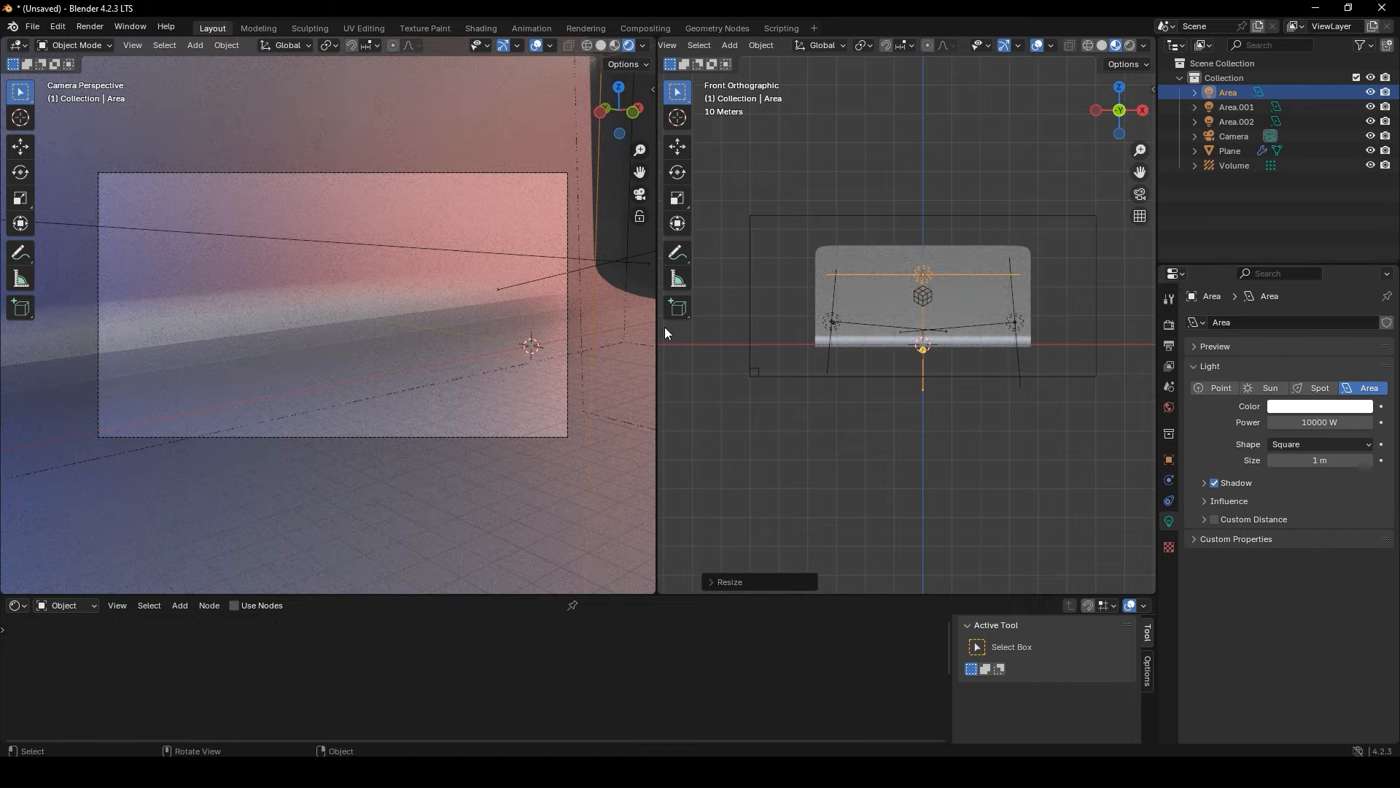
left_click_drag(651, 341, 719, 342)
left_click(530, 474)
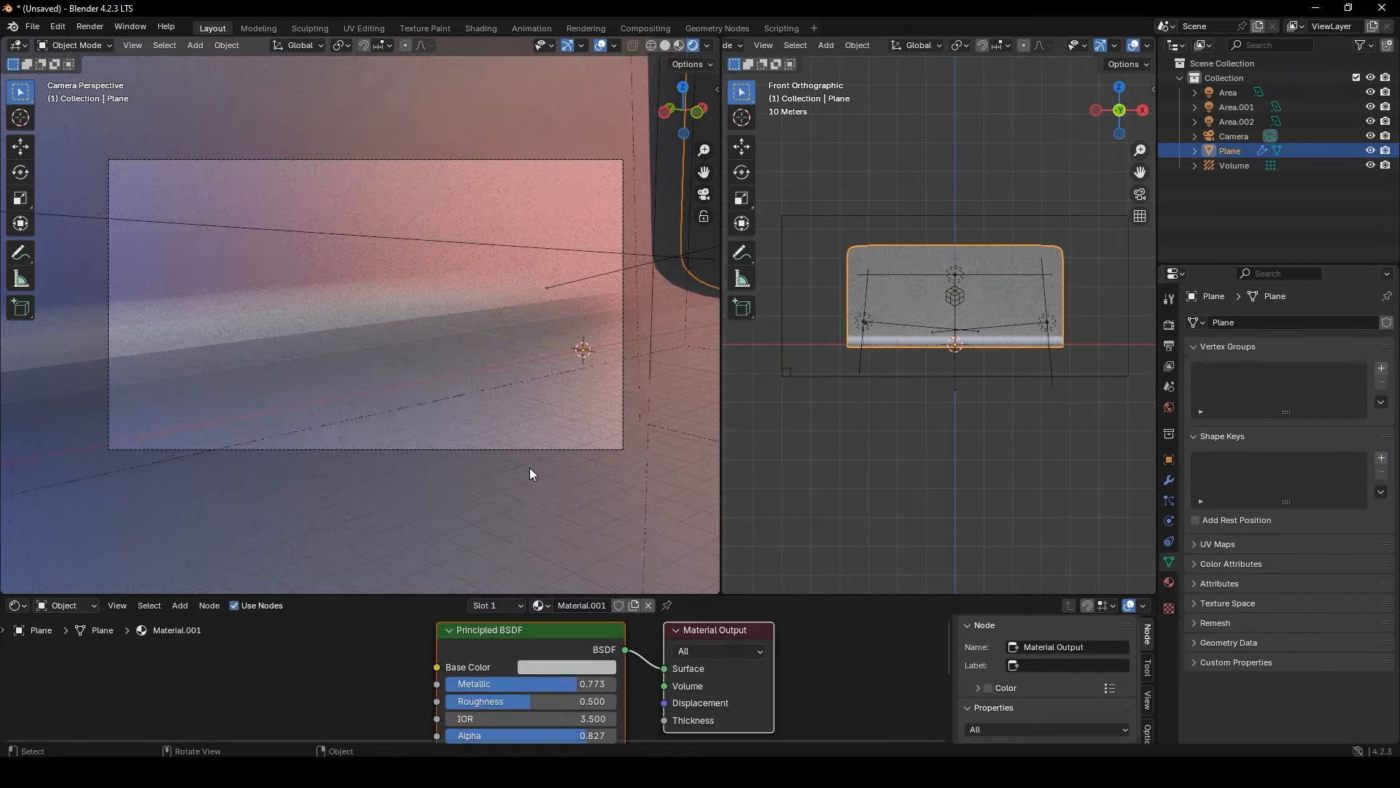
left_click(569, 666)
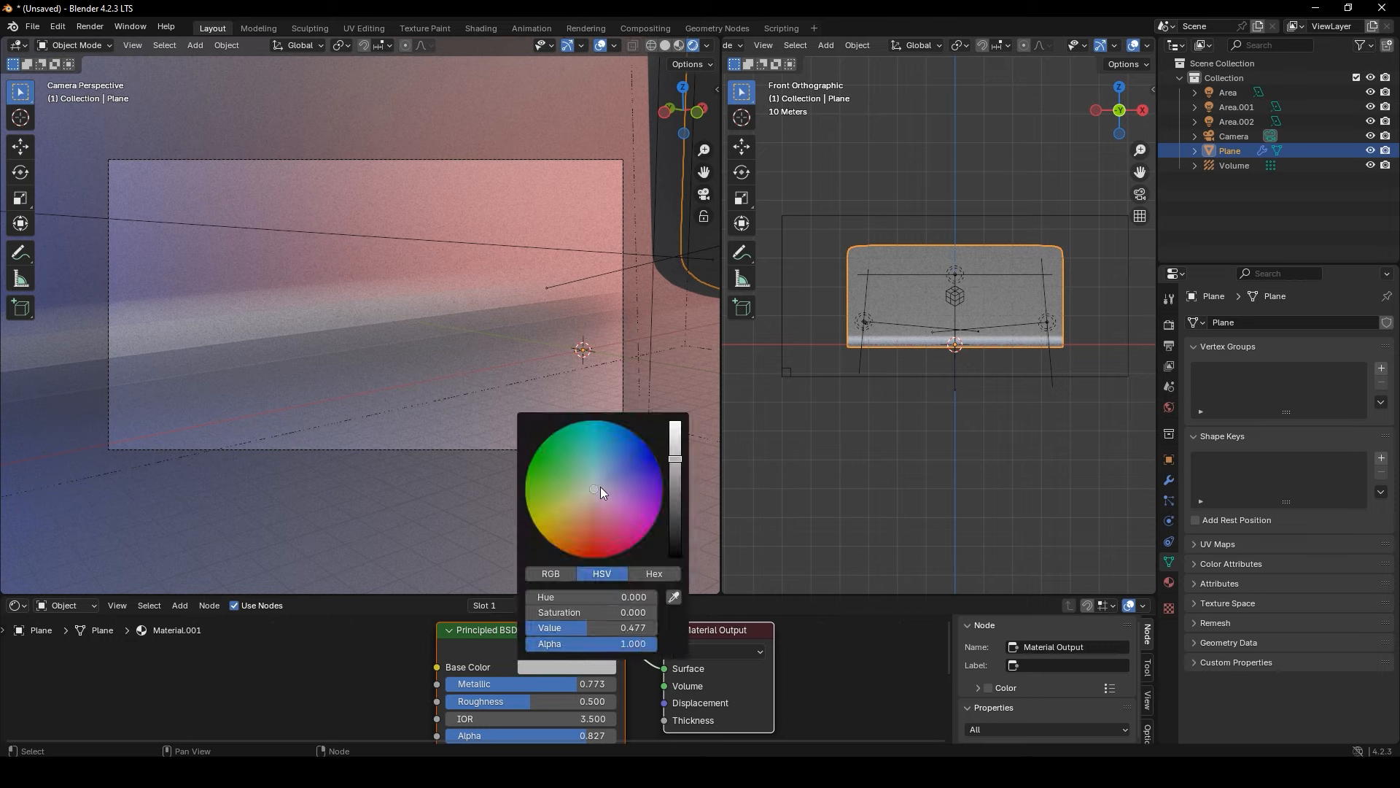
mouse_move(676, 460)
left_mouse_down()
mouse_move(676, 507)
mouse_move(676, 467)
left_mouse_up()
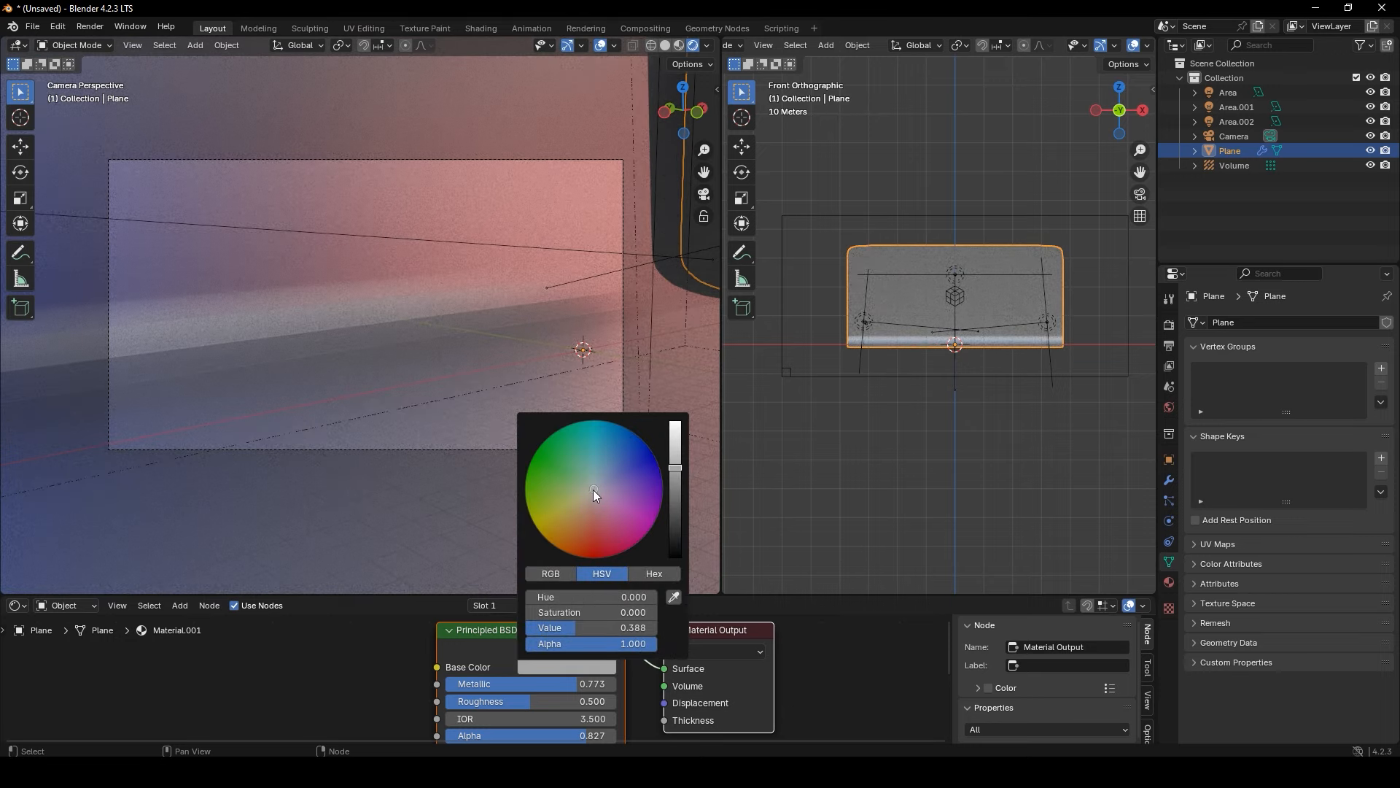
left_click_drag(596, 496, 589, 489)
mouse_move(676, 471)
left_mouse_down()
mouse_move(675, 448)
mouse_move(675, 475)
left_mouse_up()
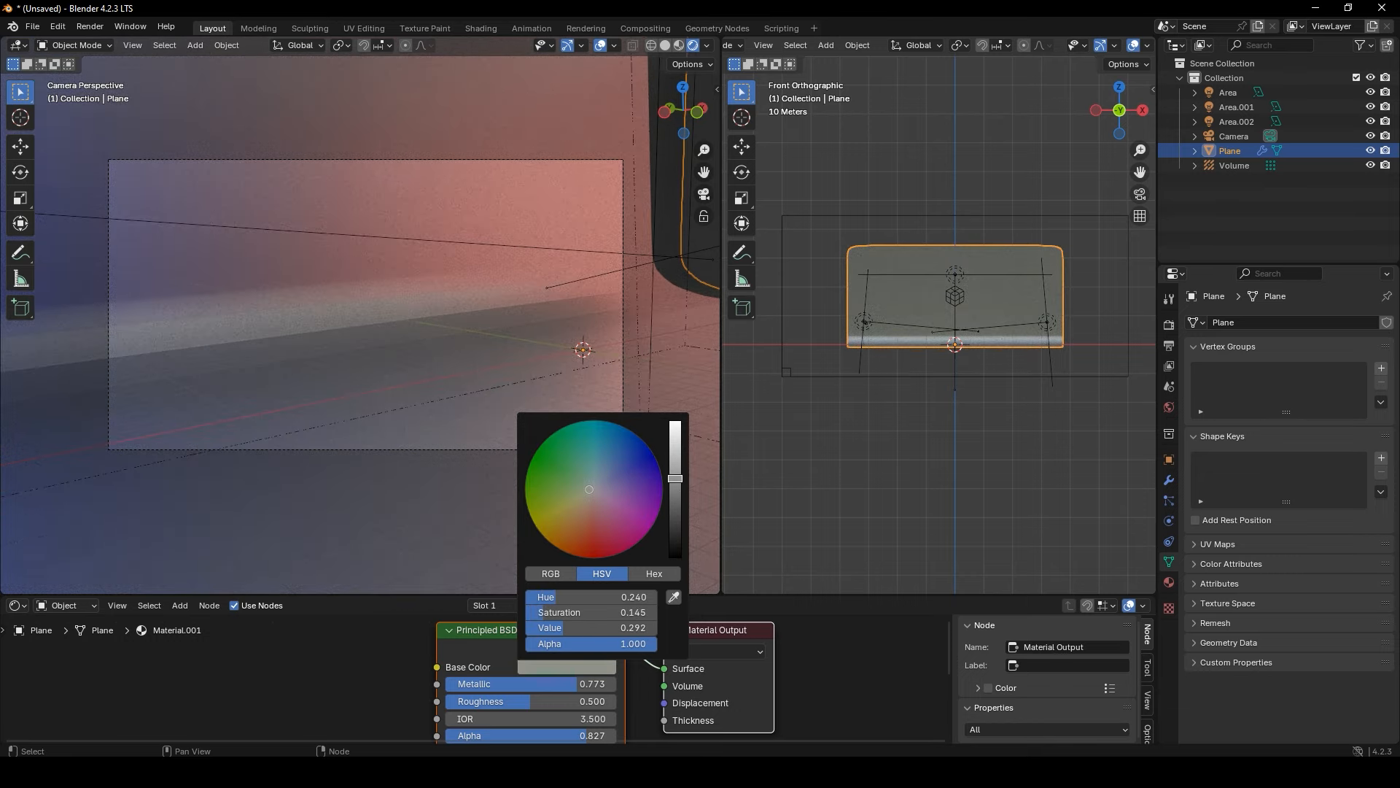
Move the blue side light about 7.7 m inward along the X axis
scroll(357, 353, "down", 5)
left_click(185, 275)
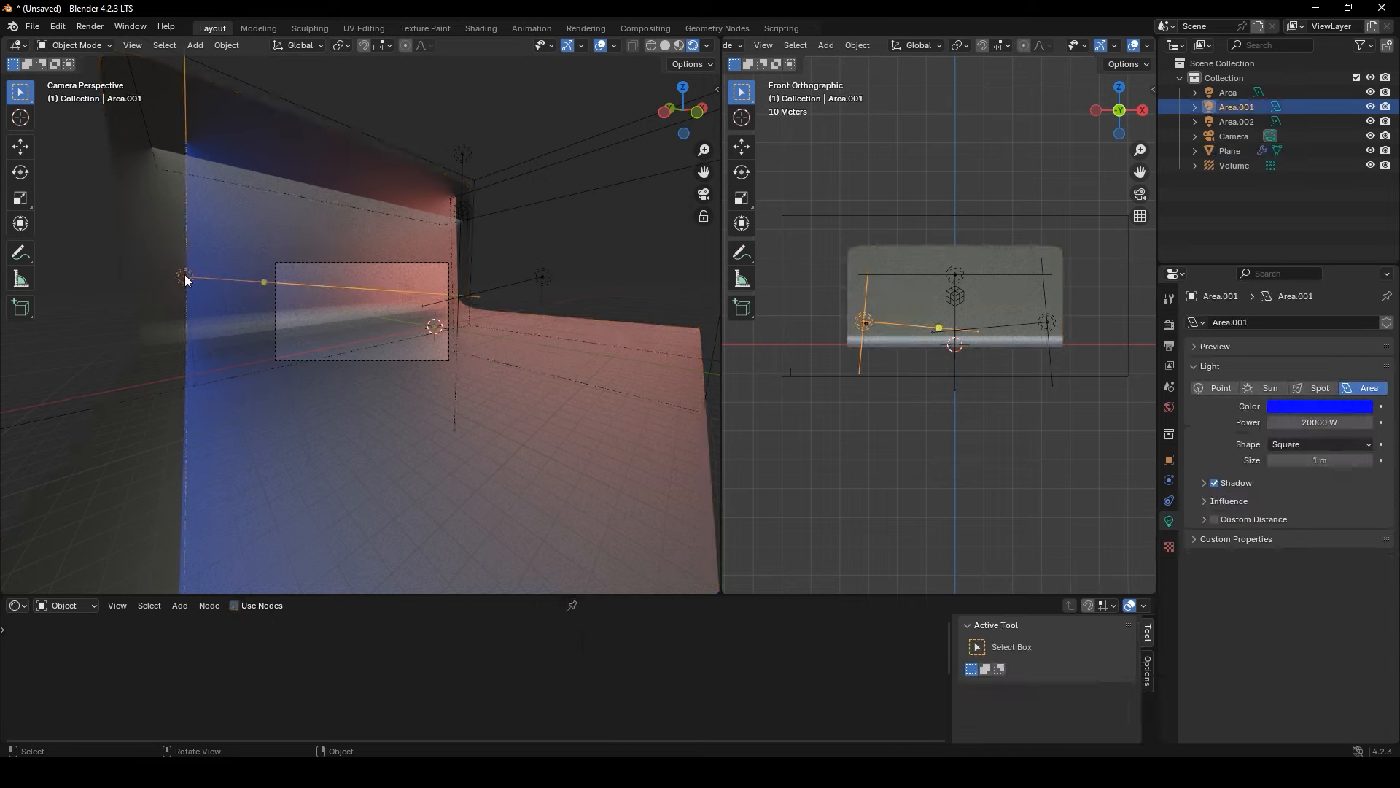
scroll(210, 280, "up", 4)
key("g")
key("x")
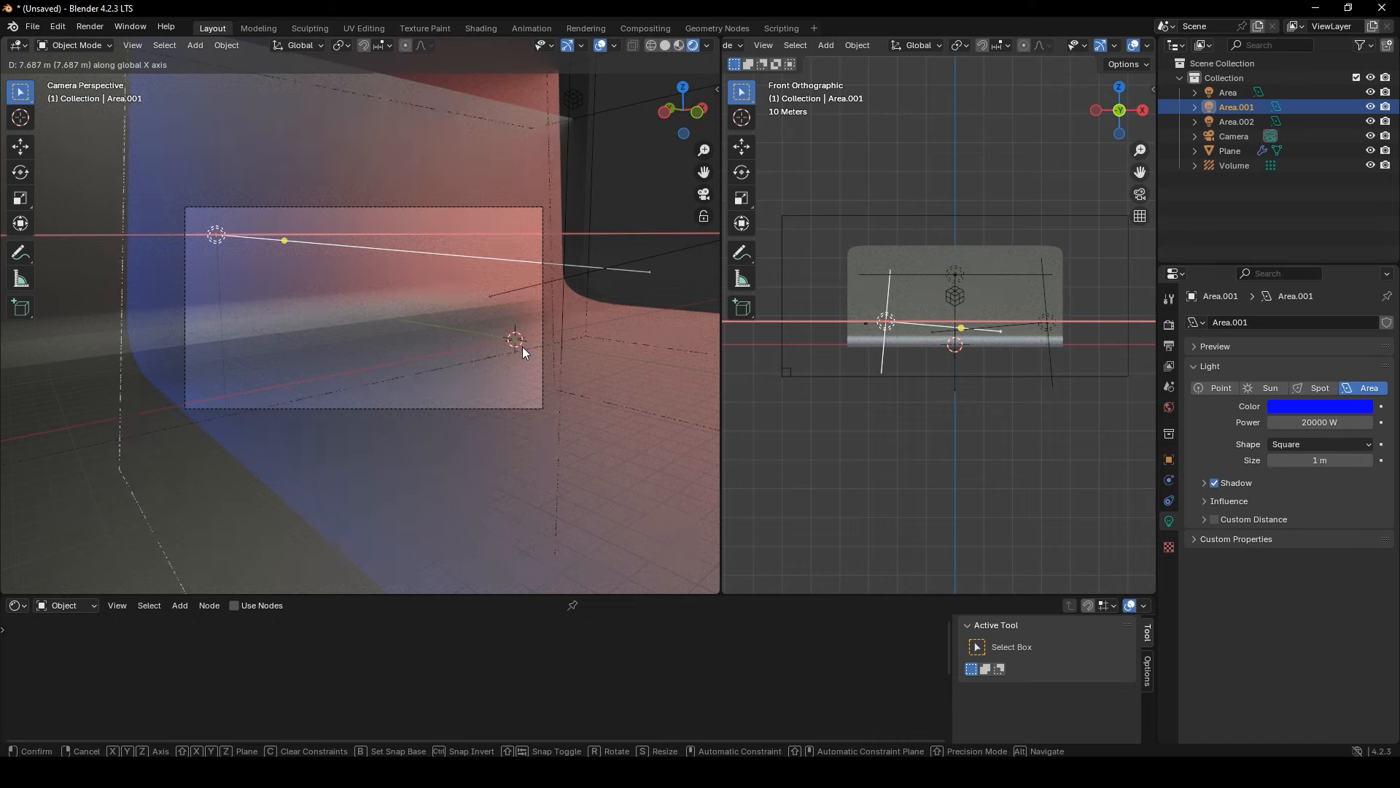
left_click(522, 347)
Move the red side light slightly inward along the X axis in the front view
left_click(1049, 323)
key("g")
key("x")
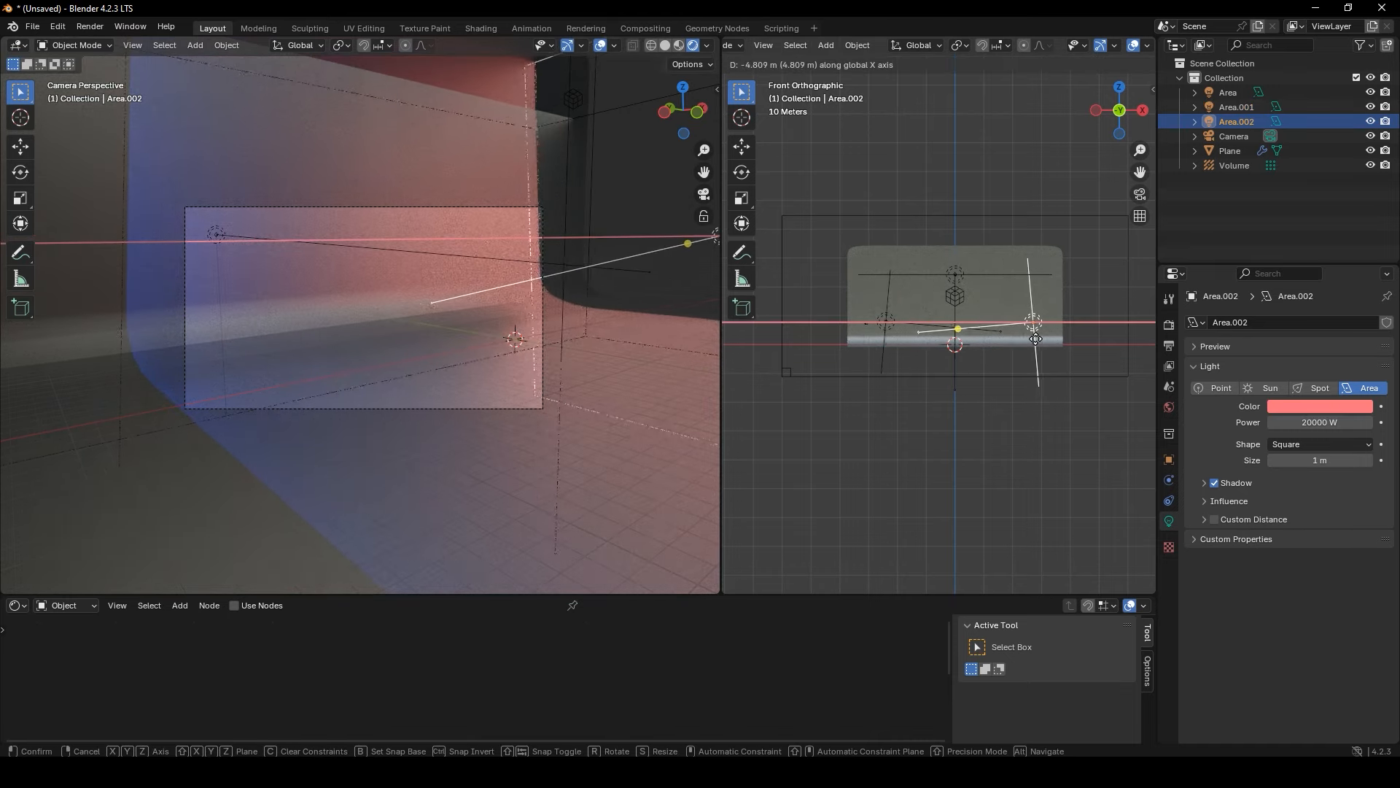
left_click(1040, 339)
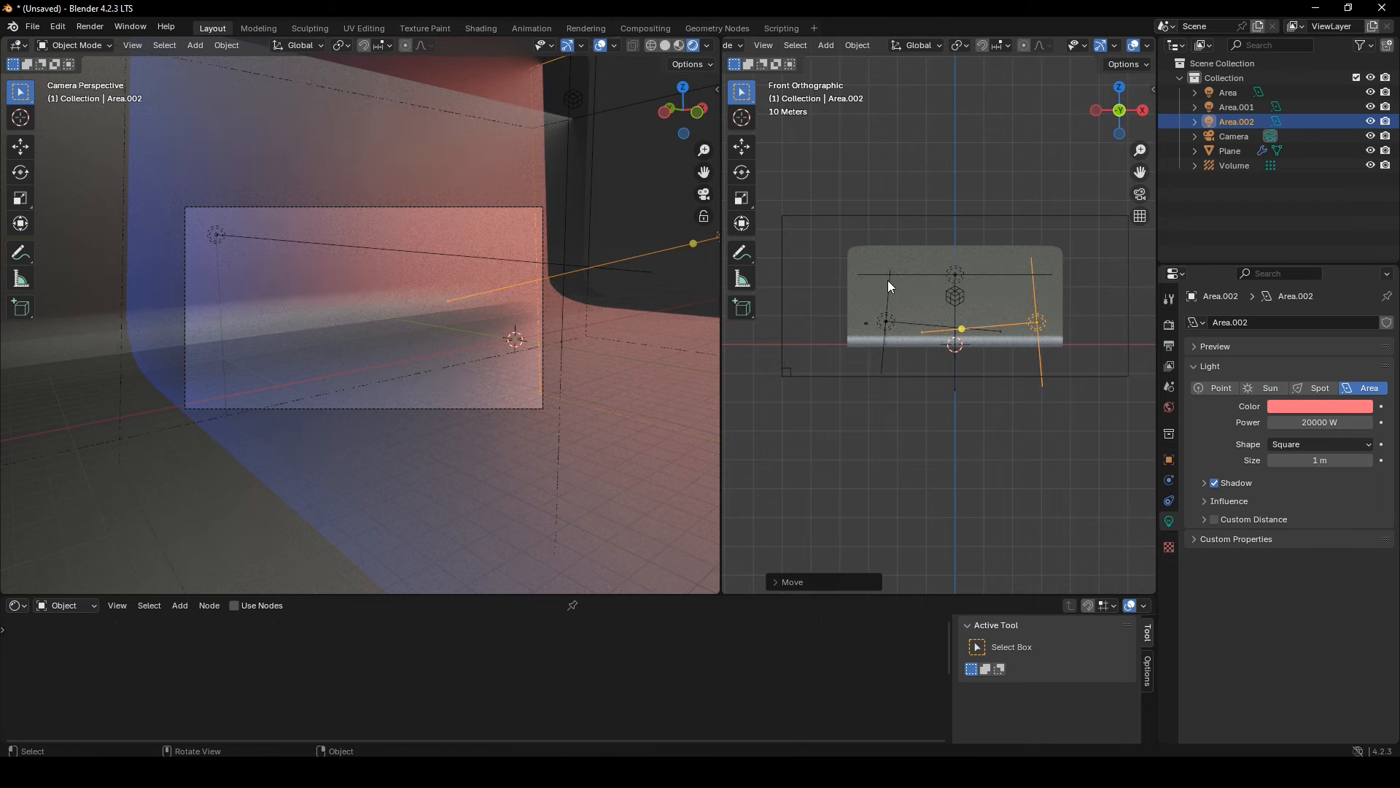
Deselect the lights and hide the overlays in the rendered camera viewport
left_click(921, 188)
left_click(601, 45)
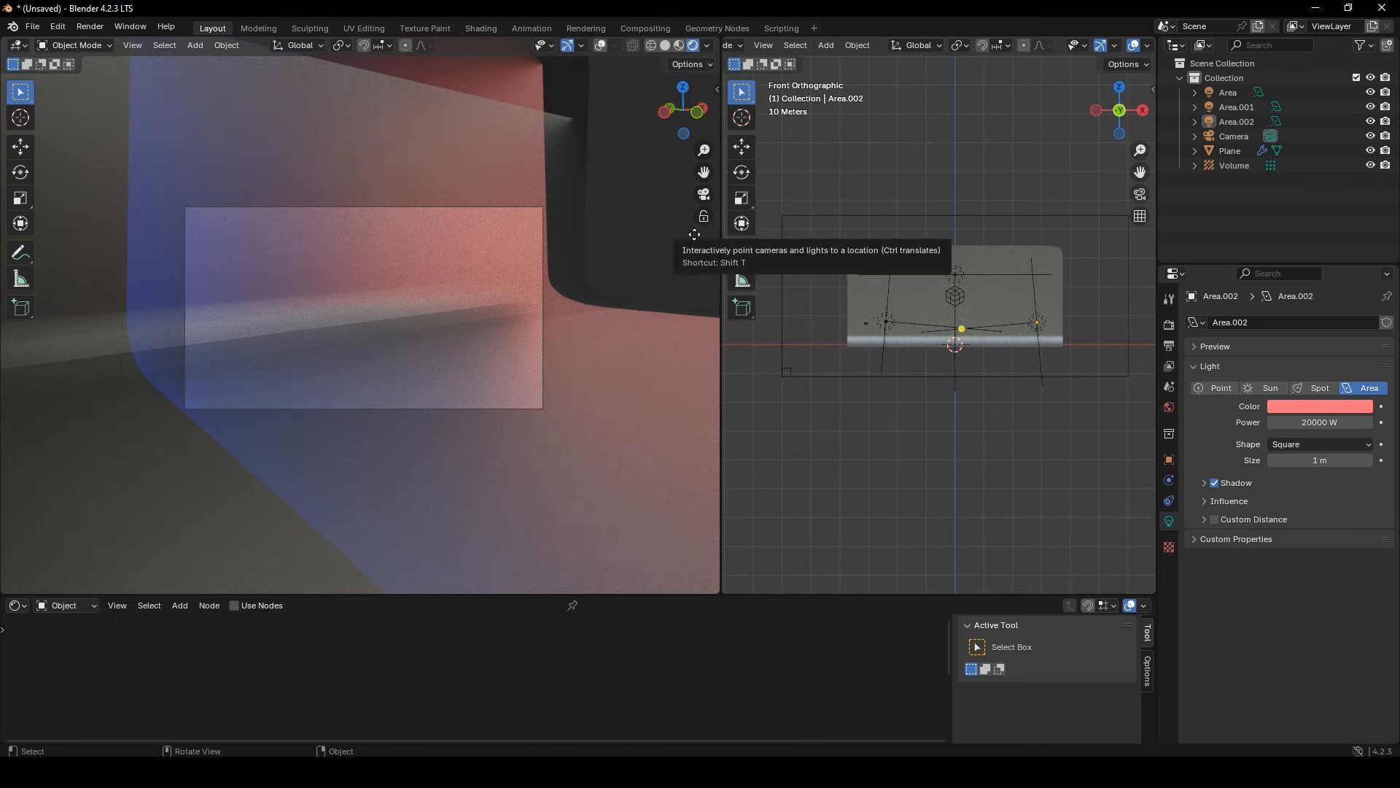
Raise the backdrop's Subdivision viewport level to 4 and brighten its material's base colour to a value of about 0.509
left_click(330, 498)
left_click(1168, 480)
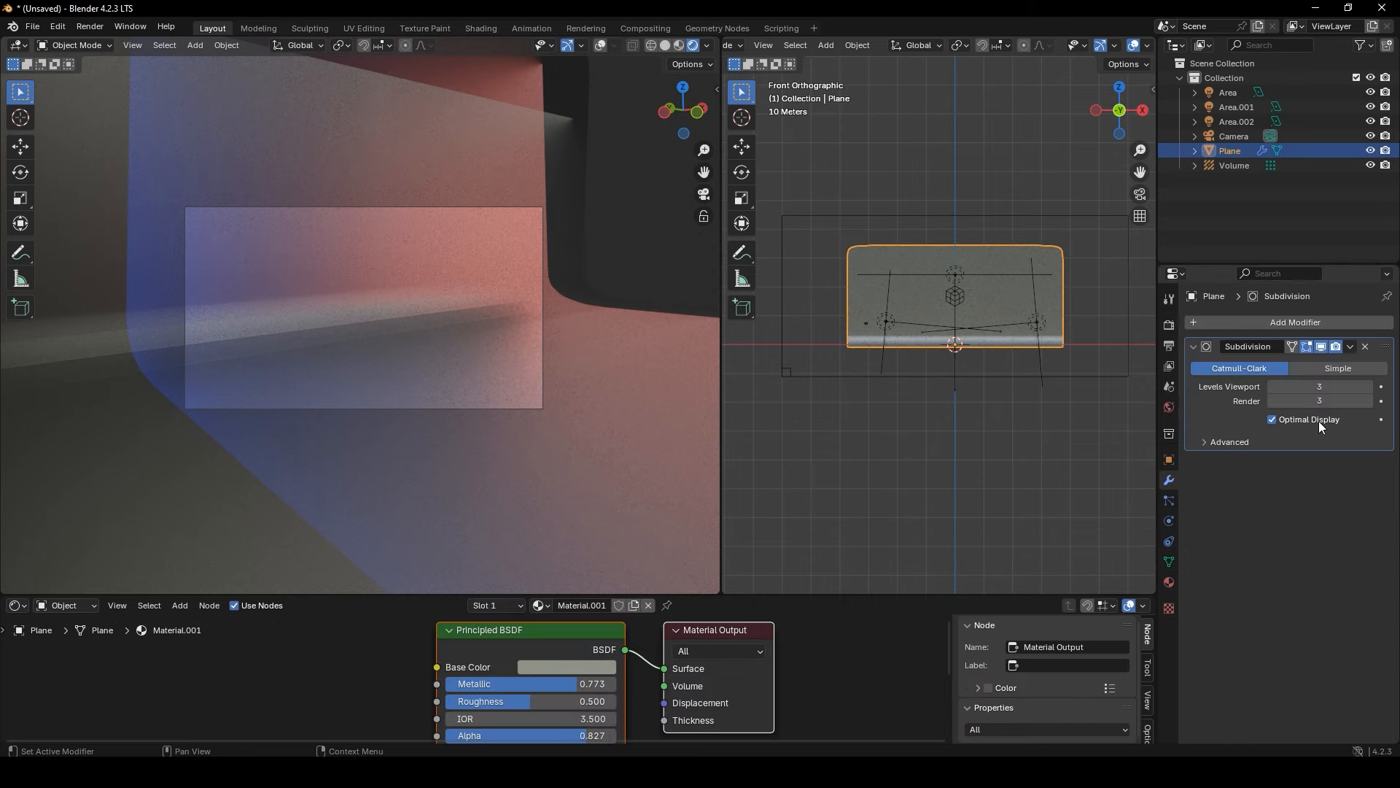
left_click(1366, 385)
left_click(609, 667)
left_click_drag(678, 478, 675, 434)
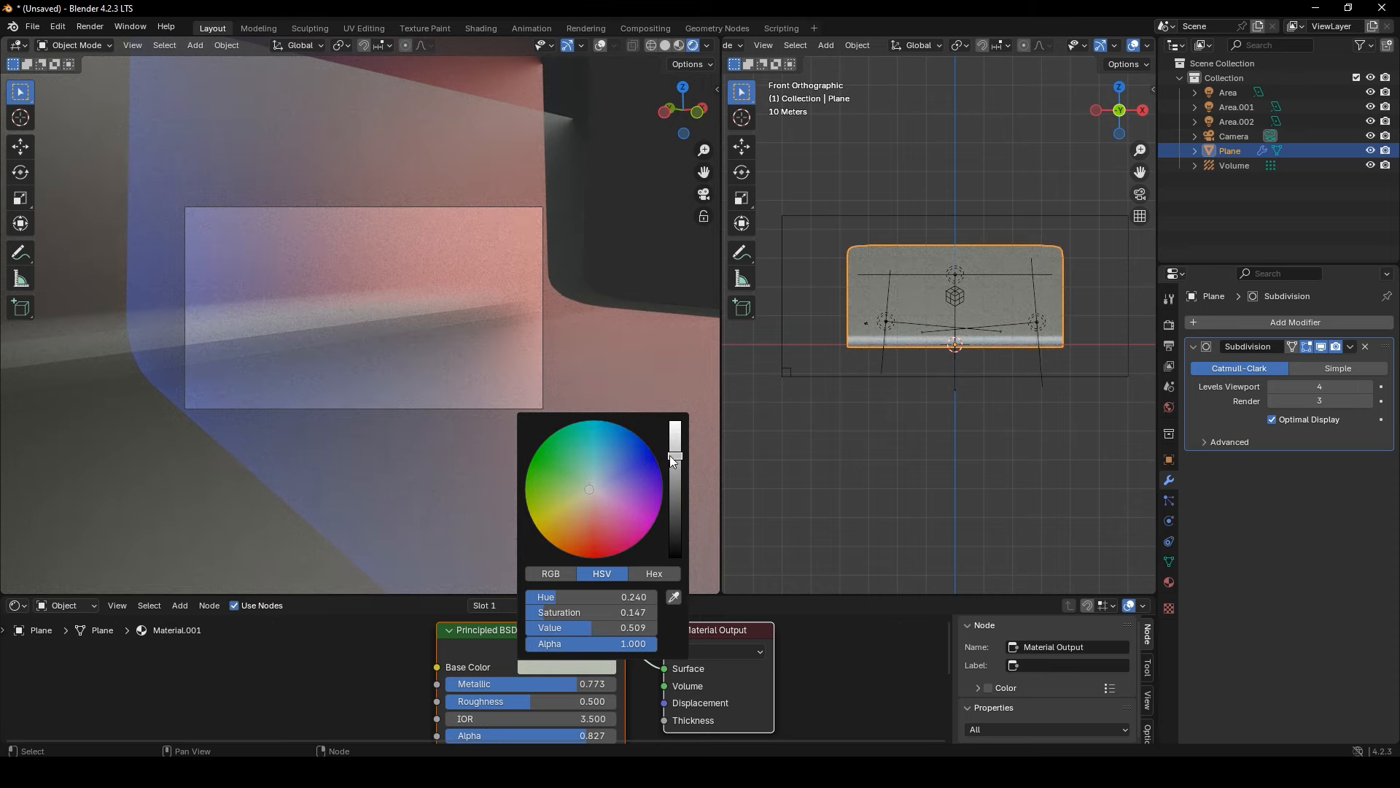
Adjust the volume probe's bias settings to a normal bias of 0 and a view bias of 1
left_click(1231, 165)
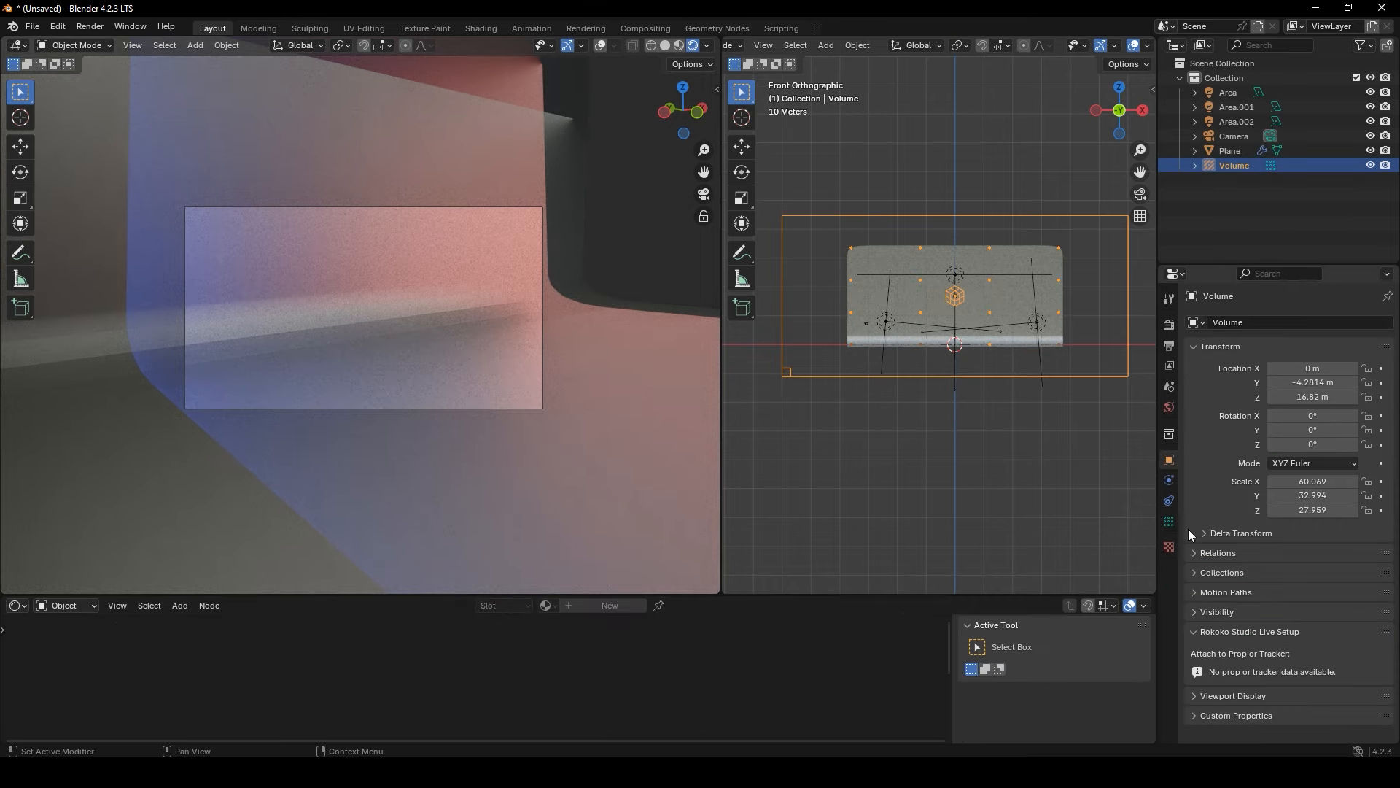
left_click(1169, 521)
left_click_drag(1322, 392, 1377, 409)
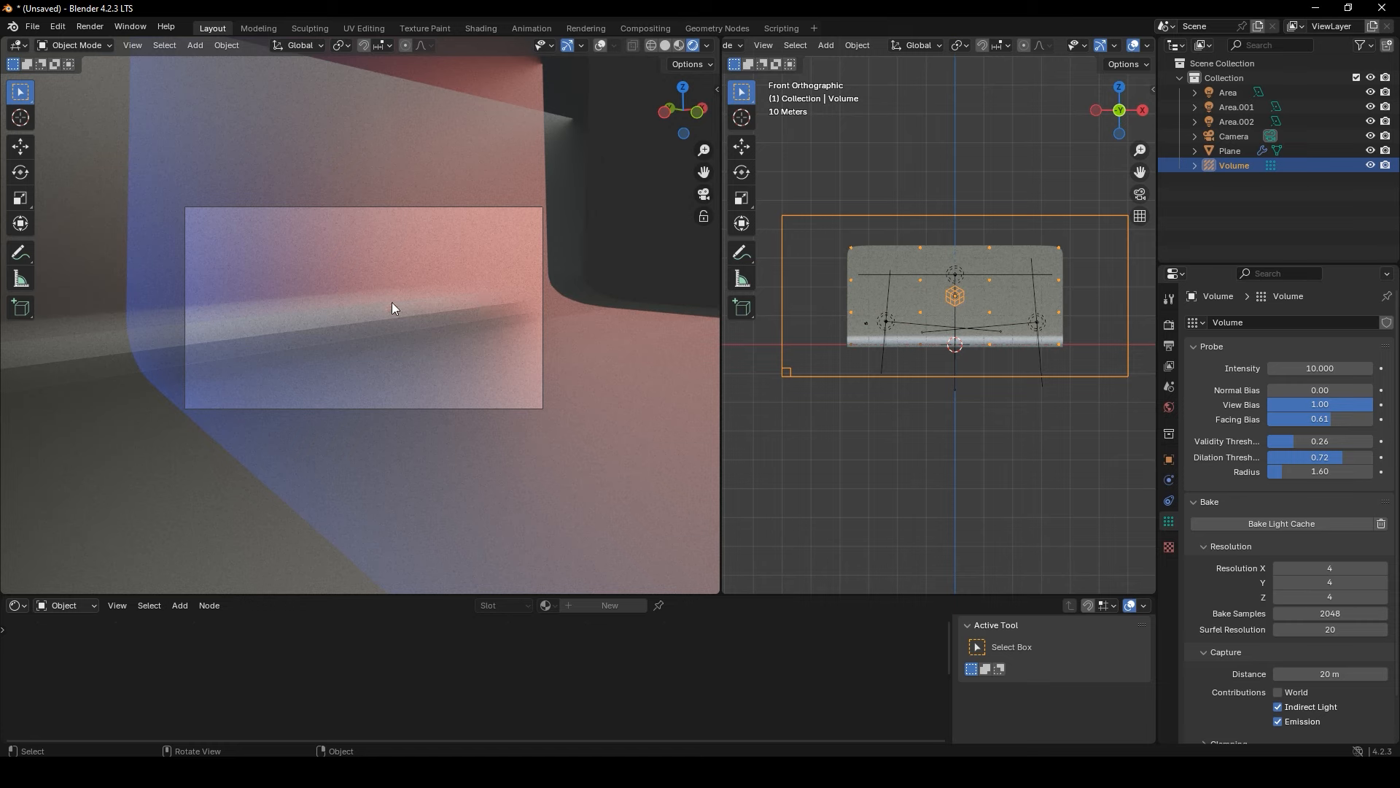
Shift the blue side light's colour to violet with hue 0.694 at full saturation
left_click(887, 322)
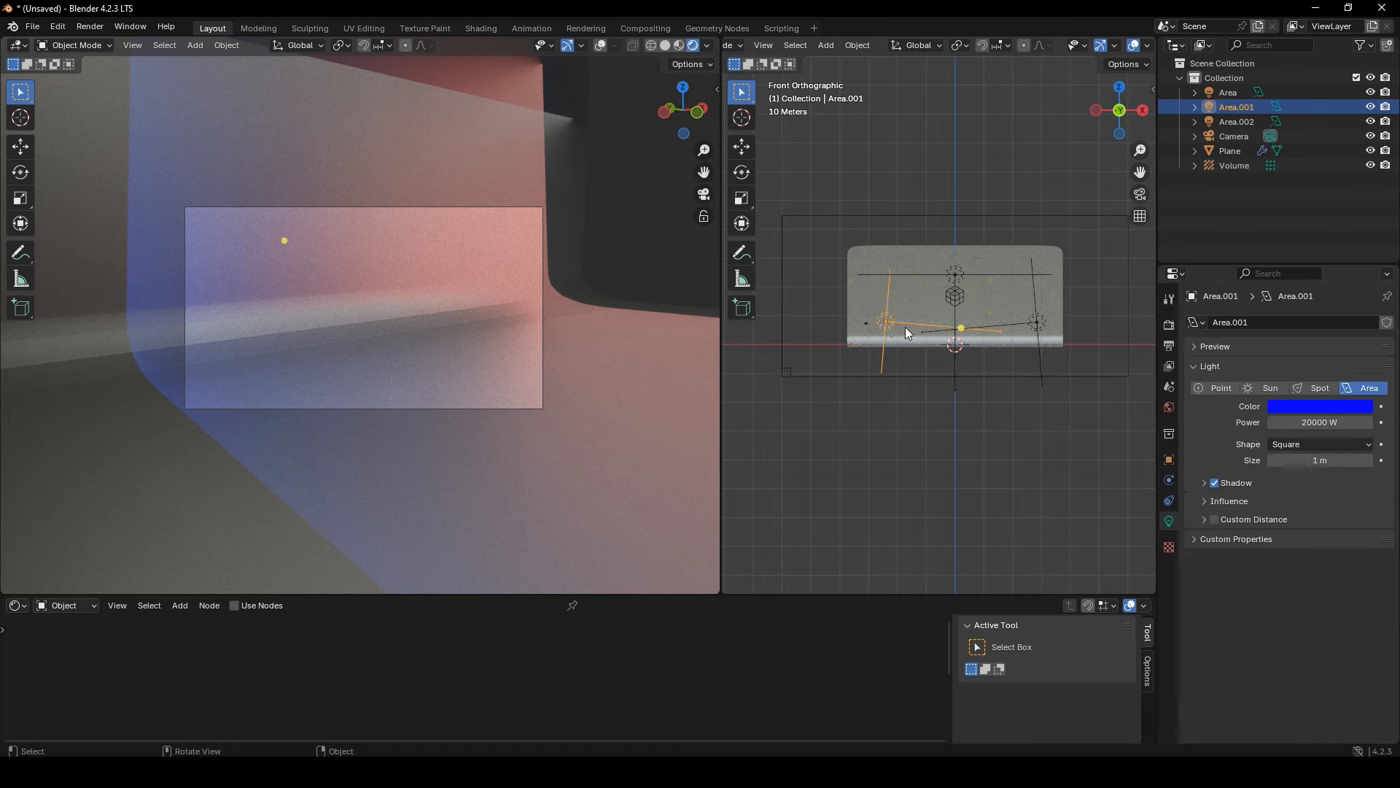
left_click(1297, 406)
mouse_move(1329, 231)
left_mouse_down()
mouse_move(1310, 196)
mouse_move(1348, 253)
left_mouse_up()
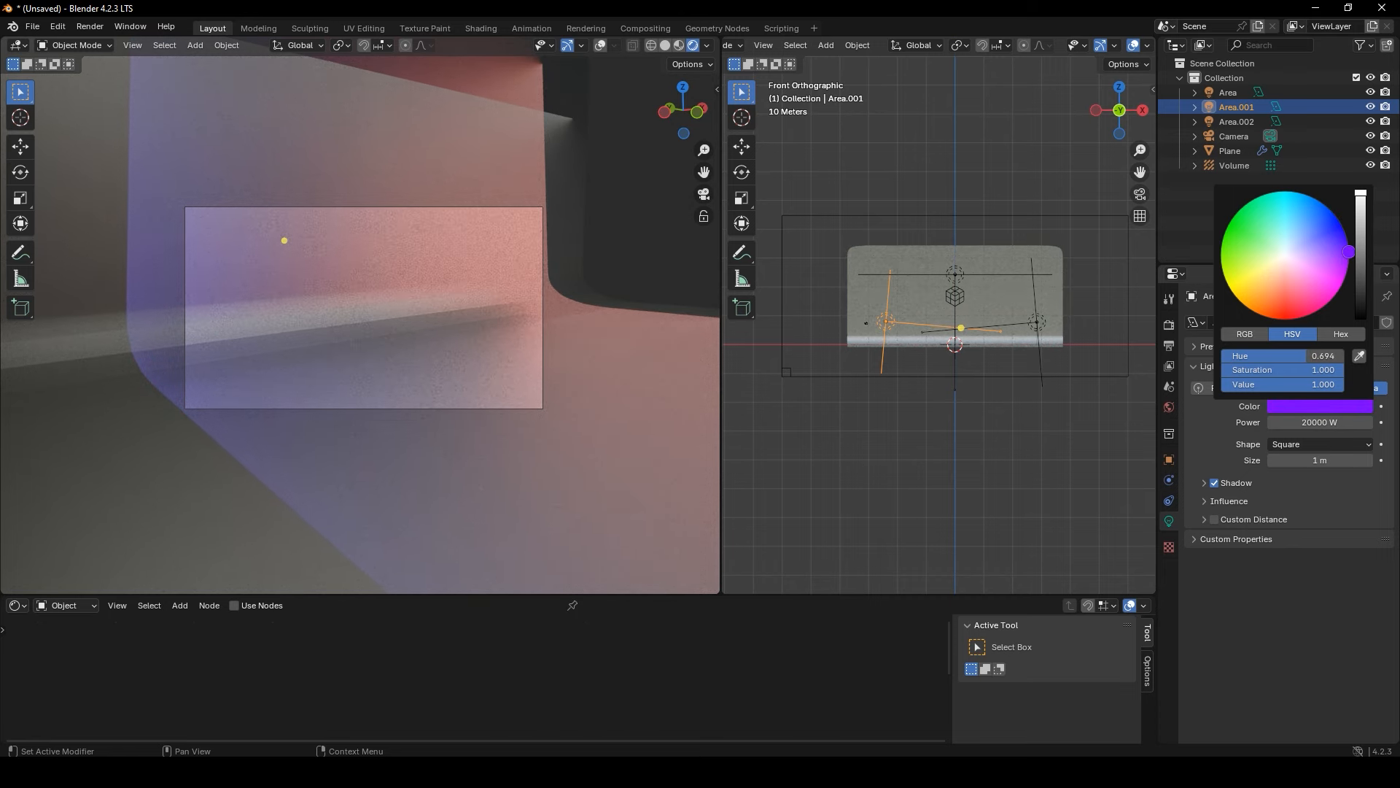
Deselect the violet side light and widen the rendered camera viewport for a larger view of the backdrop
left_click(918, 116)
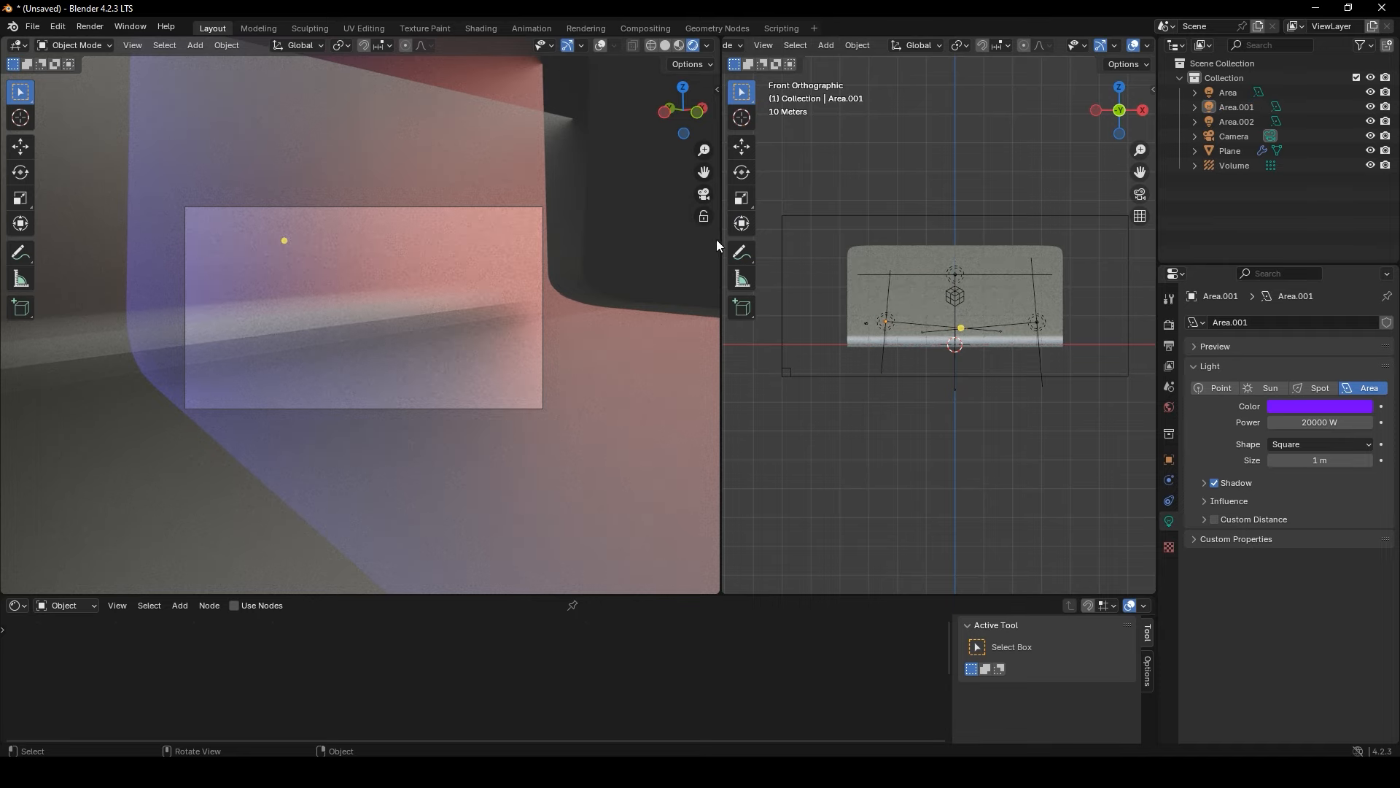
left_click_drag(722, 359, 859, 364)
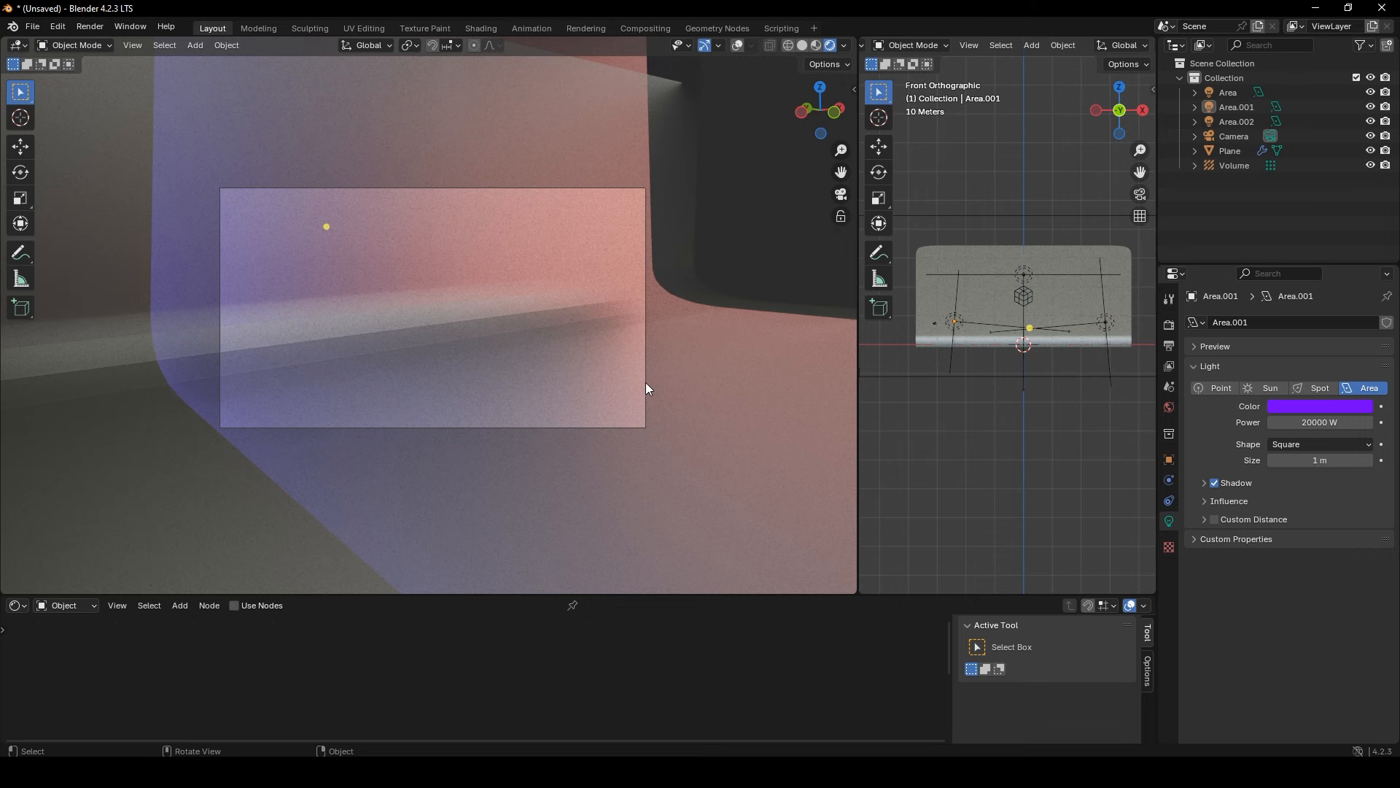
scroll(649, 381, "down", 5)
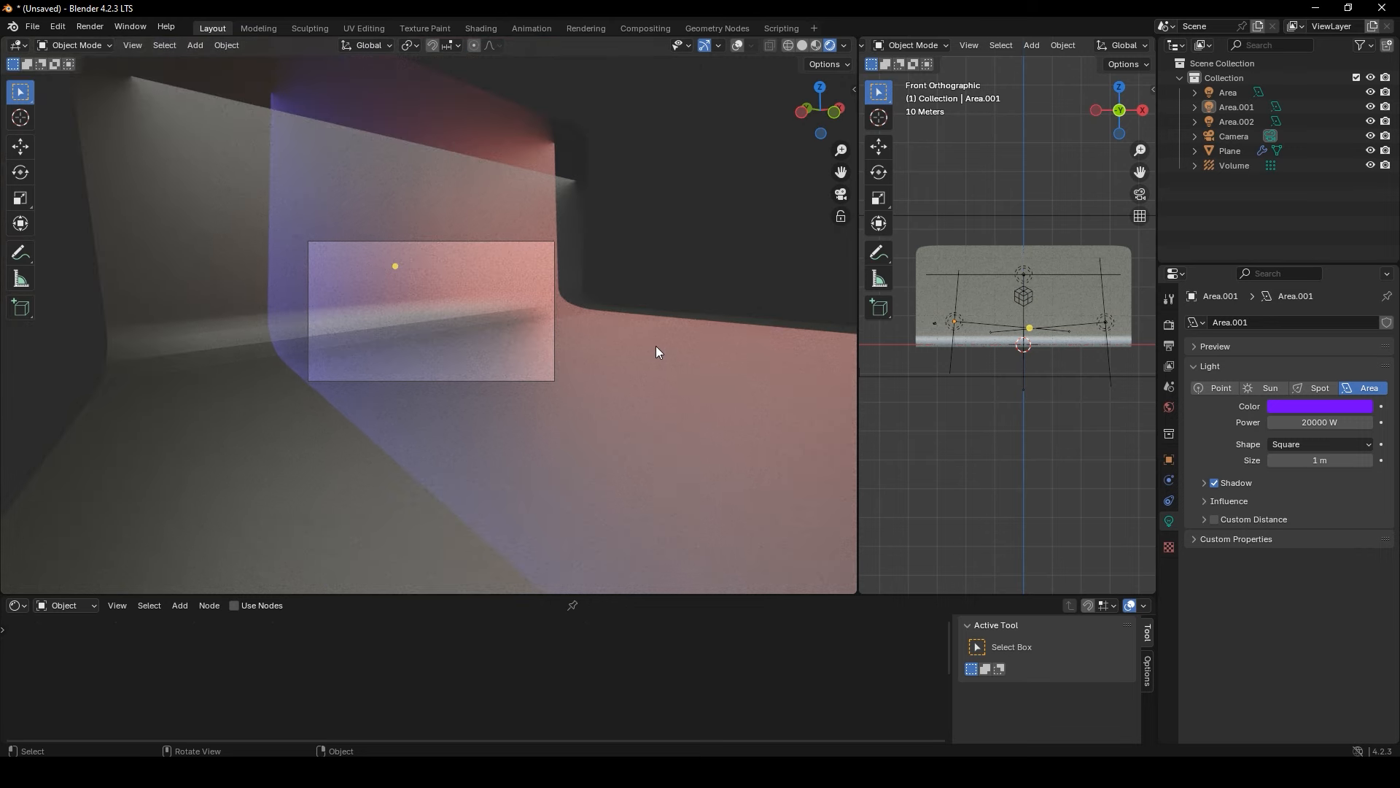
scroll(799, 211, "up", 4)
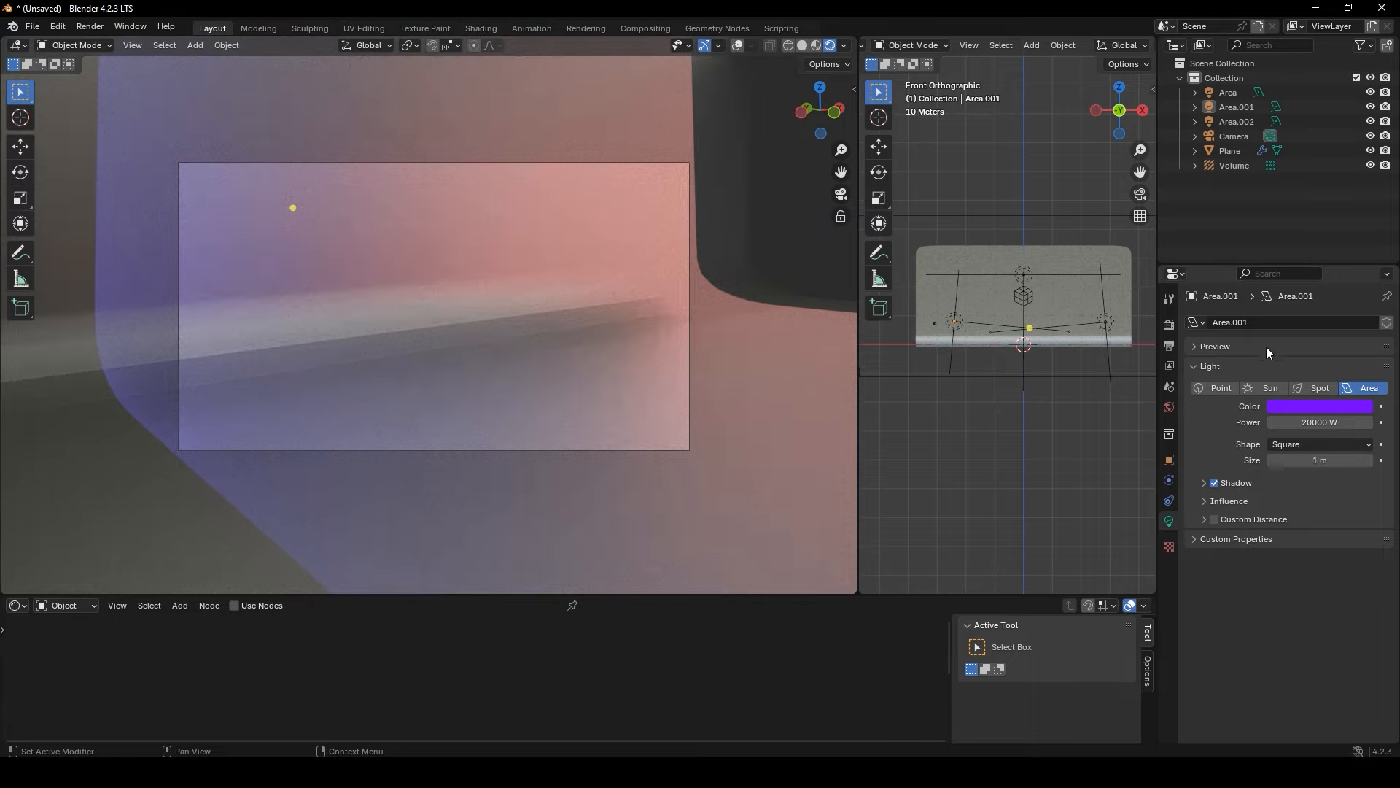
Switch the render engine to Cycles and set the viewport max samples to 4096
left_click(1169, 325)
left_click(1305, 322)
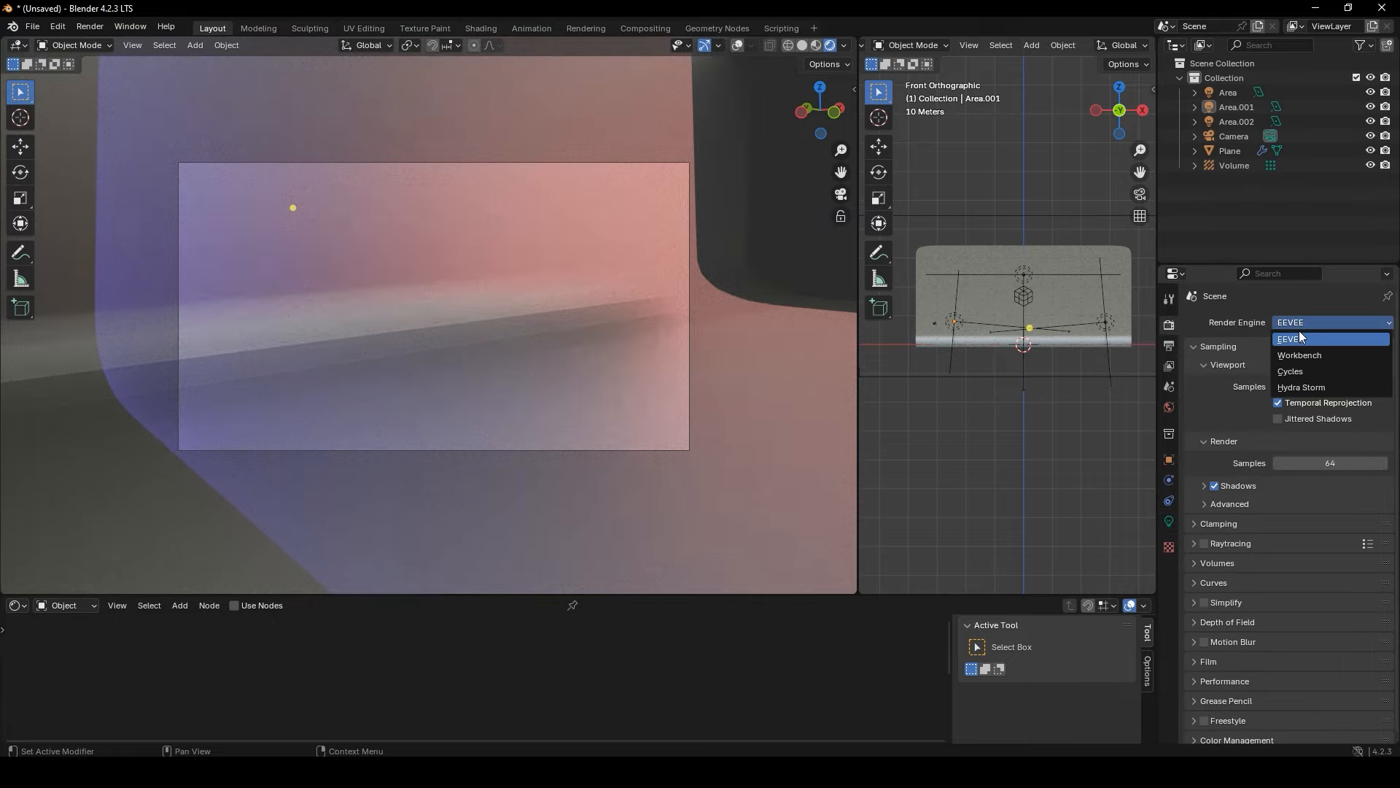
left_click(1303, 370)
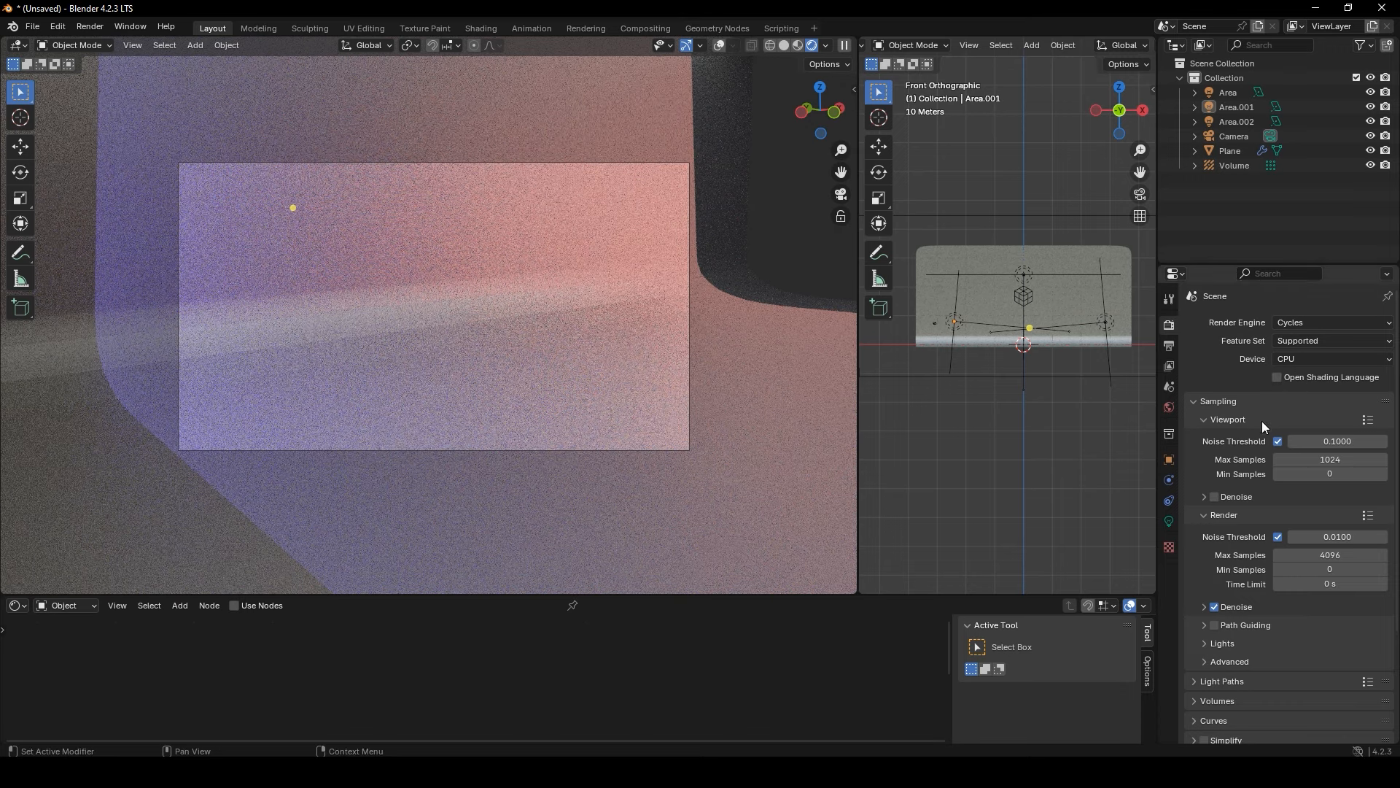
left_click(1340, 460)
type("4096")
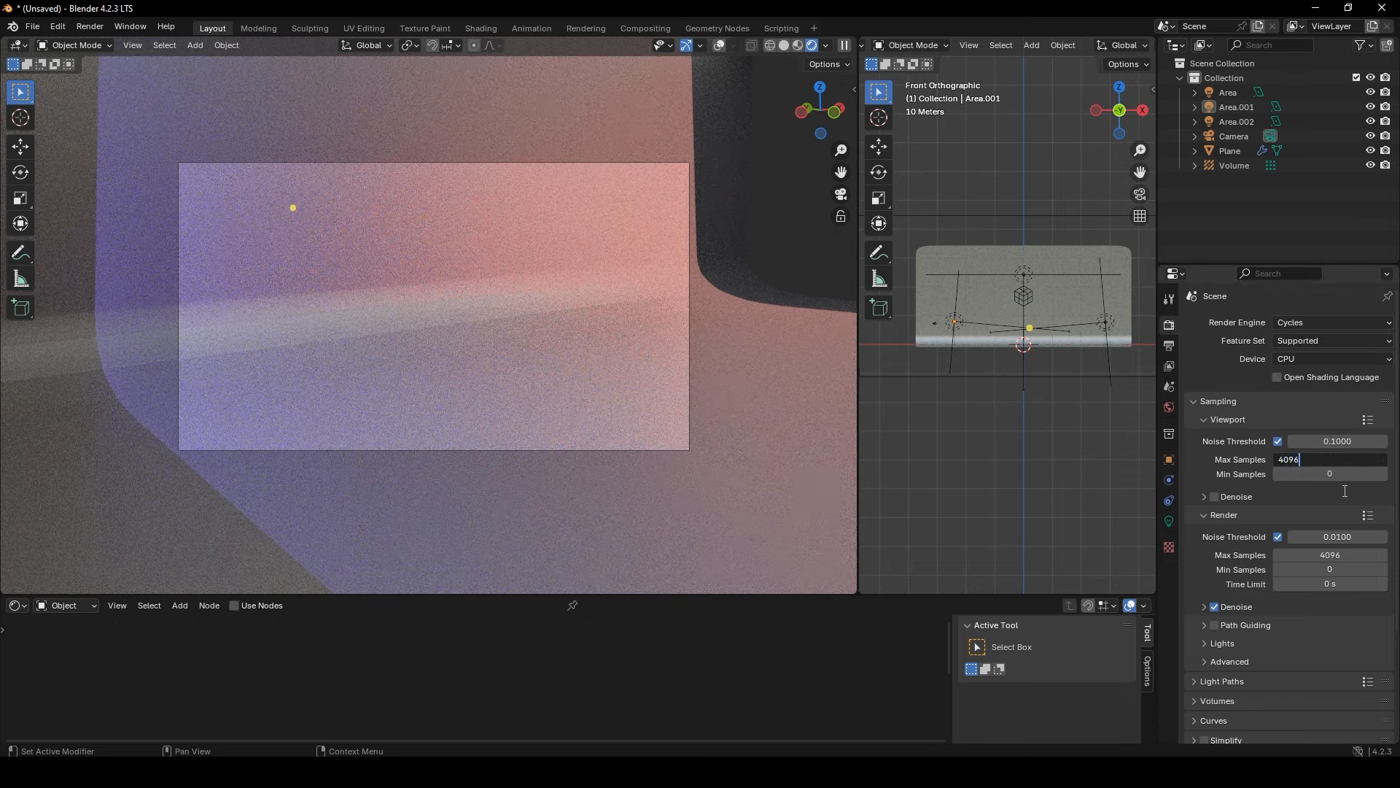
key("Return")
Set the Cycles device to GPU Compute and try viewport denoising, leaving it switched off
left_click(1317, 358)
left_click(1314, 394)
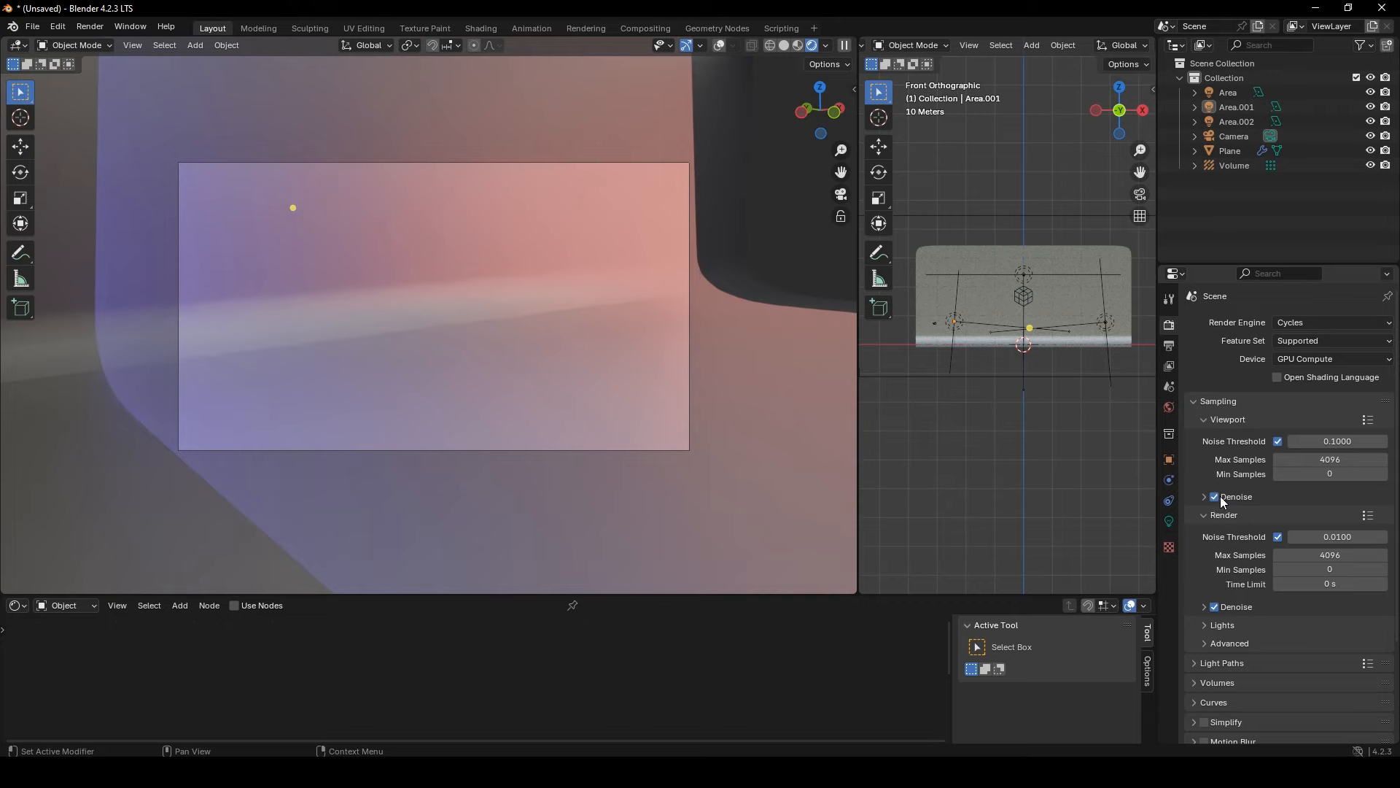
left_click(1220, 496)
Select the backdrop plane with its material nodes in view and widen the camera viewport further
left_click(1241, 152)
left_click_drag(505, 688, 569, 701)
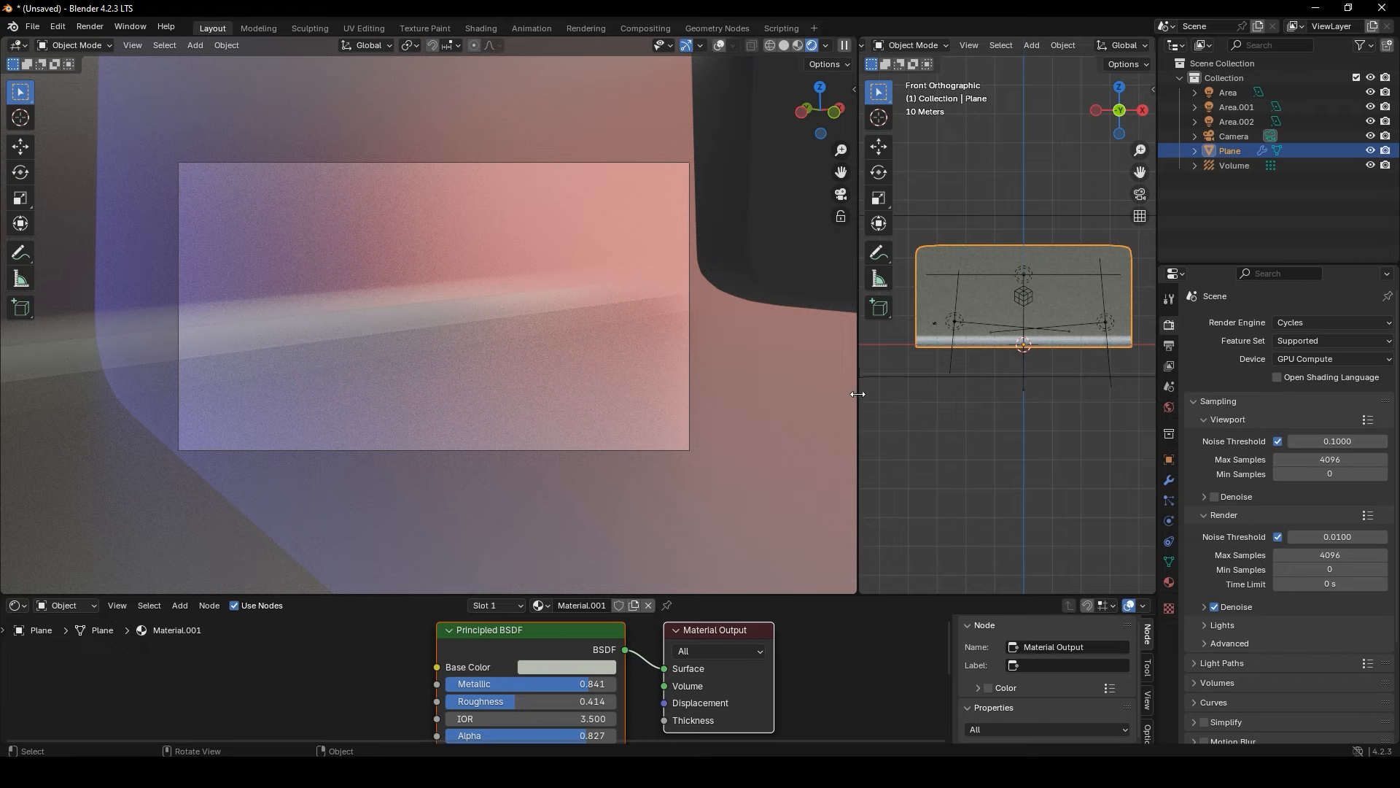
left_click_drag(861, 394, 949, 394)
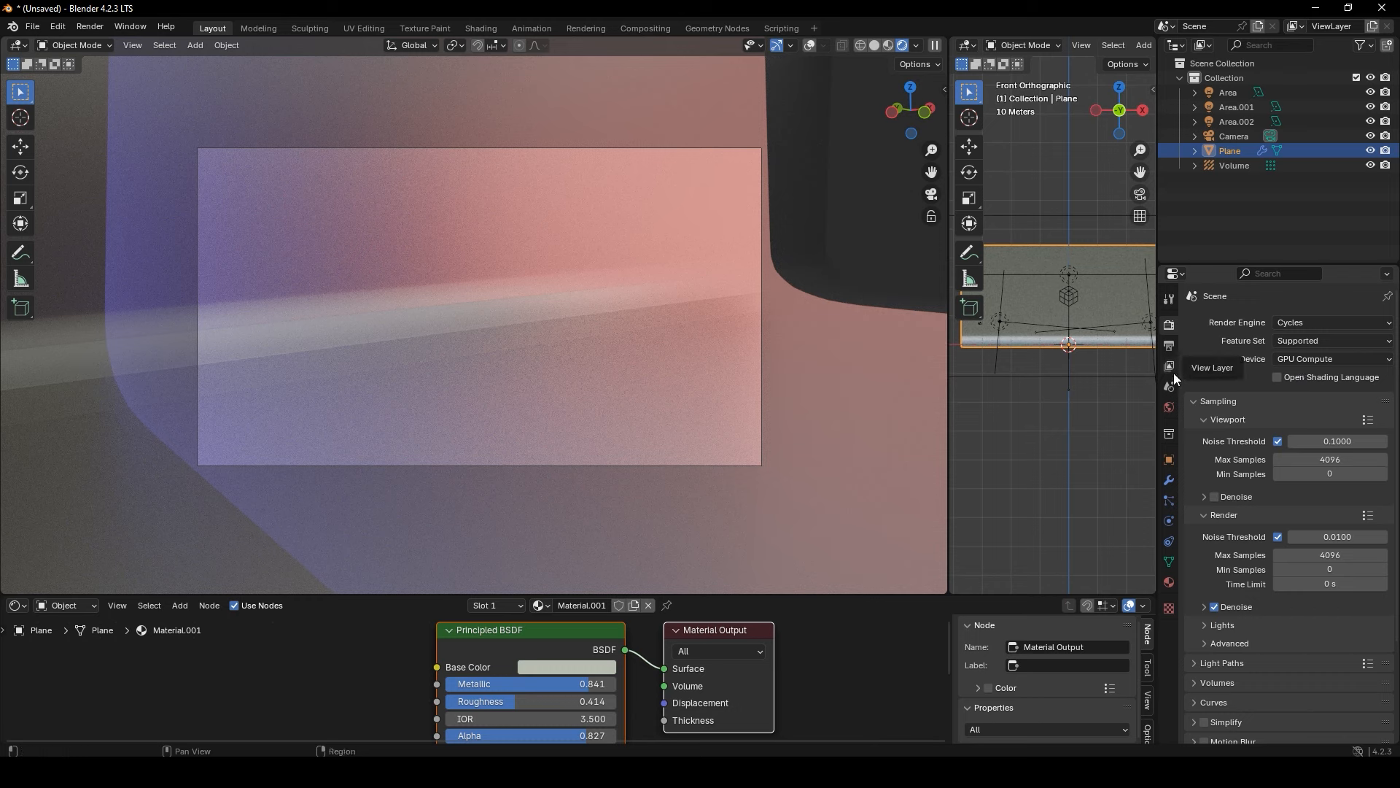
Collapse the Viewport and Render sections of the Cycles sampling settings
left_click(1203, 401)
left_click(1201, 400)
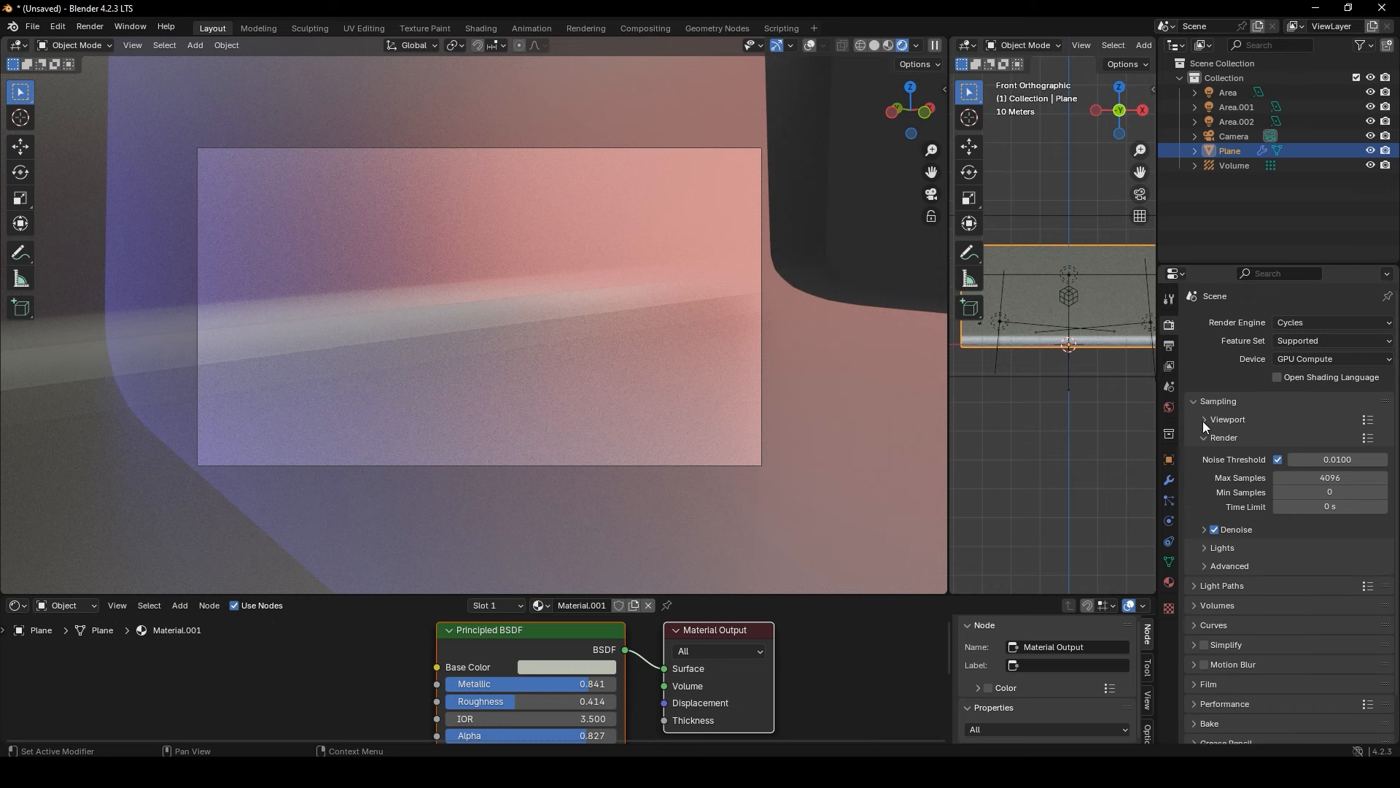
left_click_drag(1202, 421, 1204, 429)
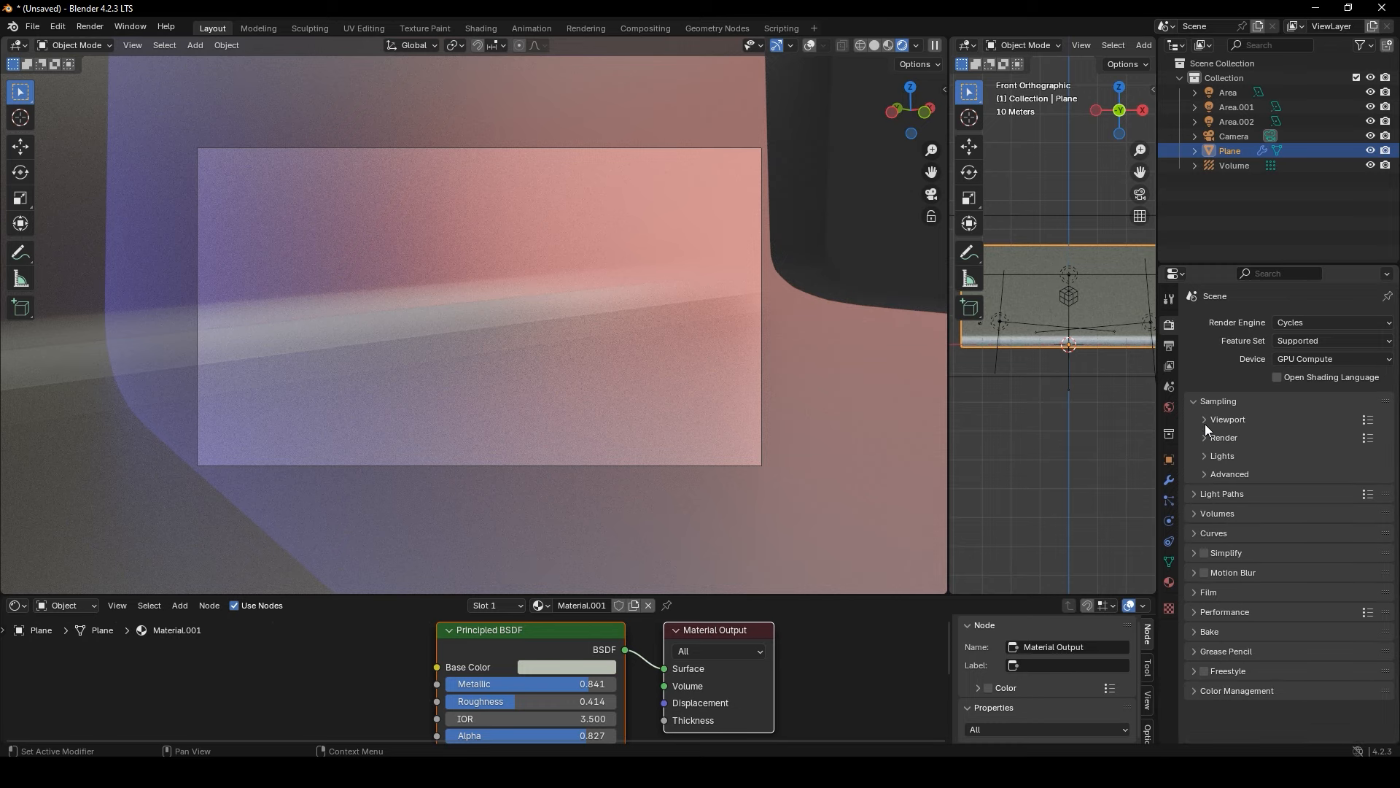
left_click(1208, 434)
Enable Render Region and Crop to Render Region in the output format and set the frame rate to 120 fps
left_click(1169, 345)
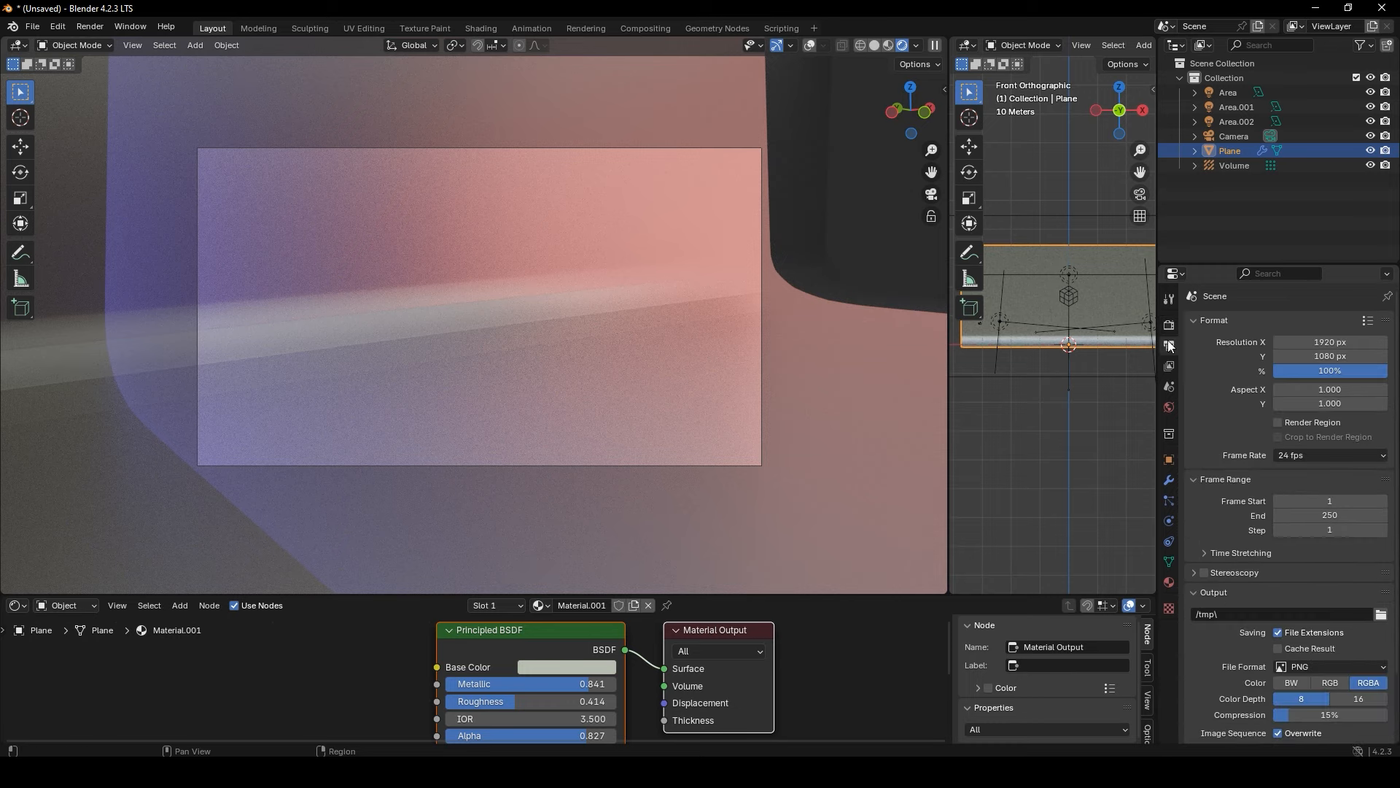
left_click(1304, 436)
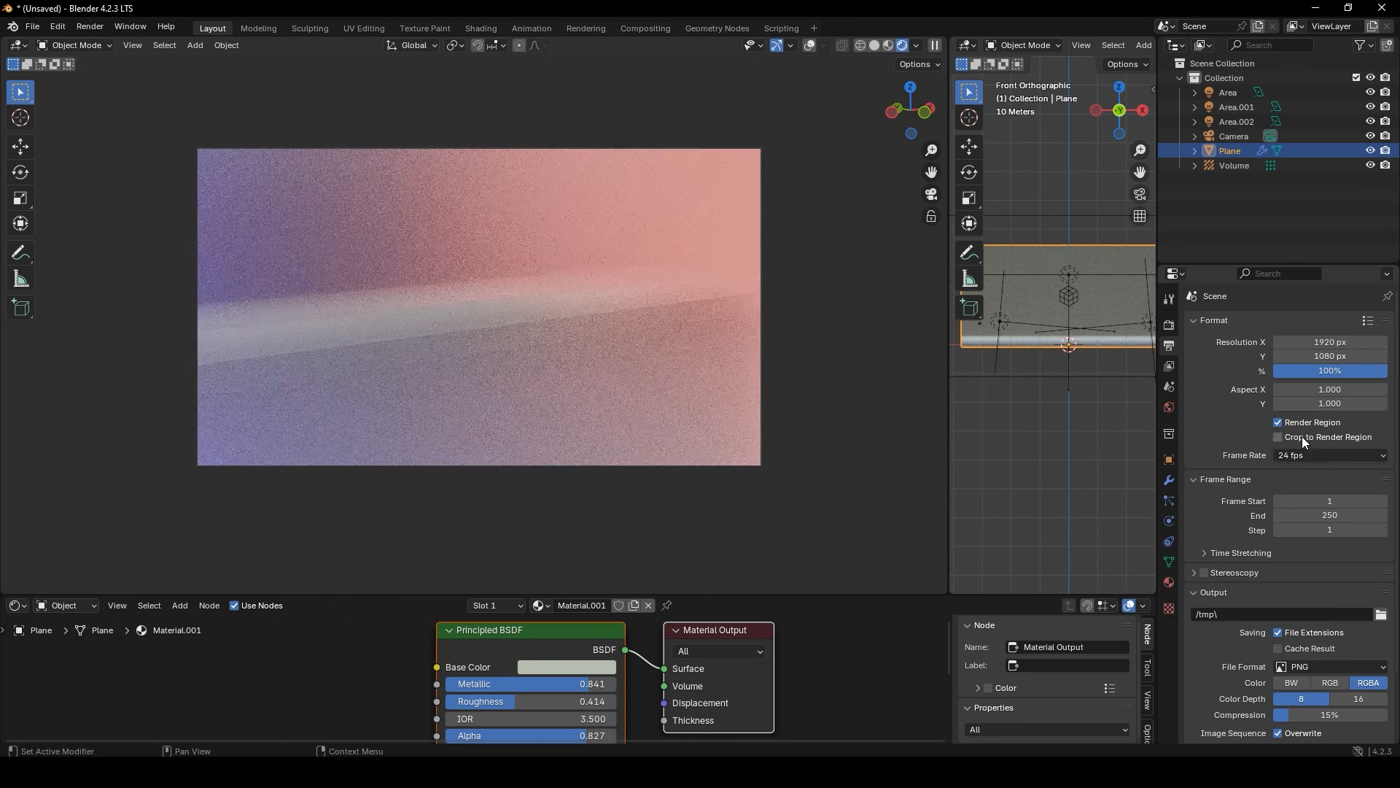
left_click(1309, 455)
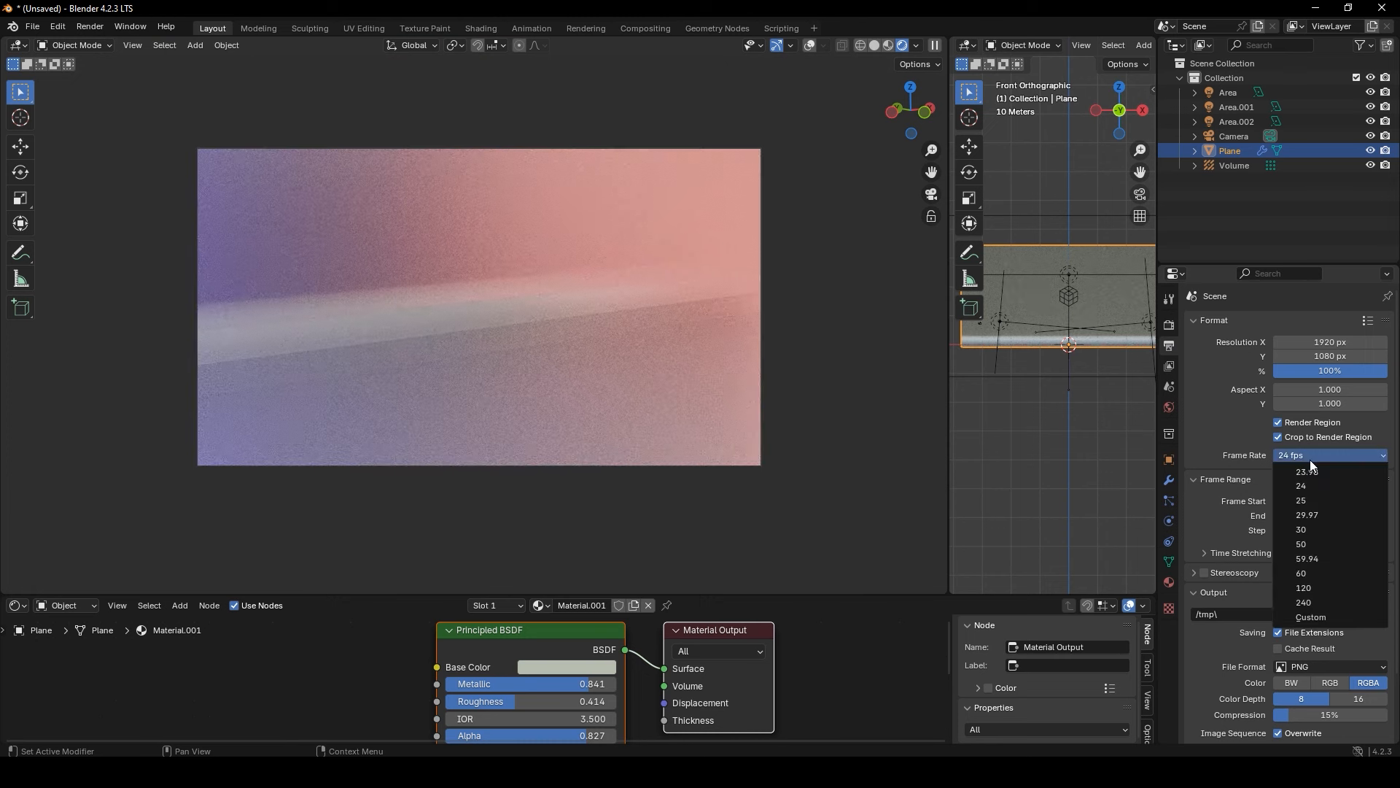
left_click(1328, 591)
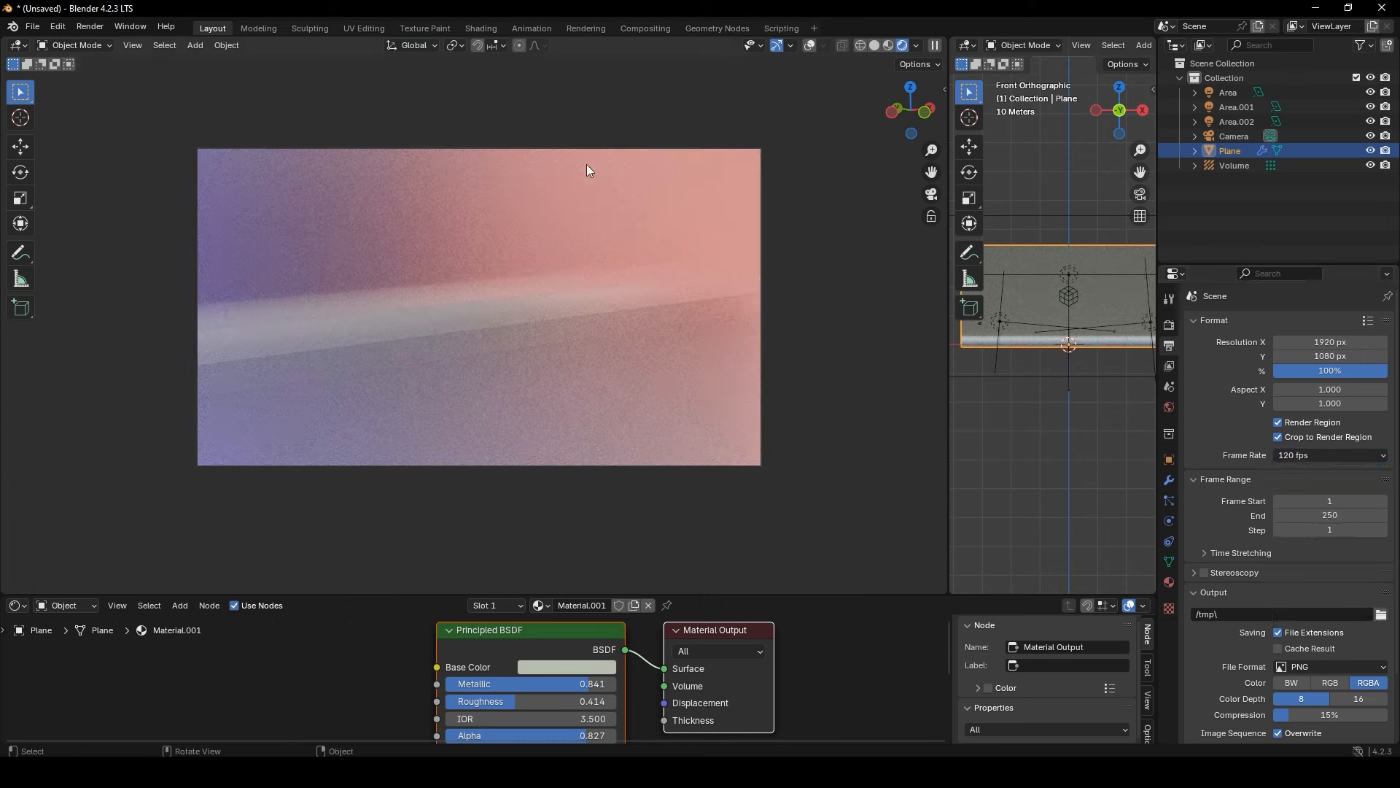
Start rendering a still image of the backdrop scene
left_click(89, 25)
left_click(177, 45)
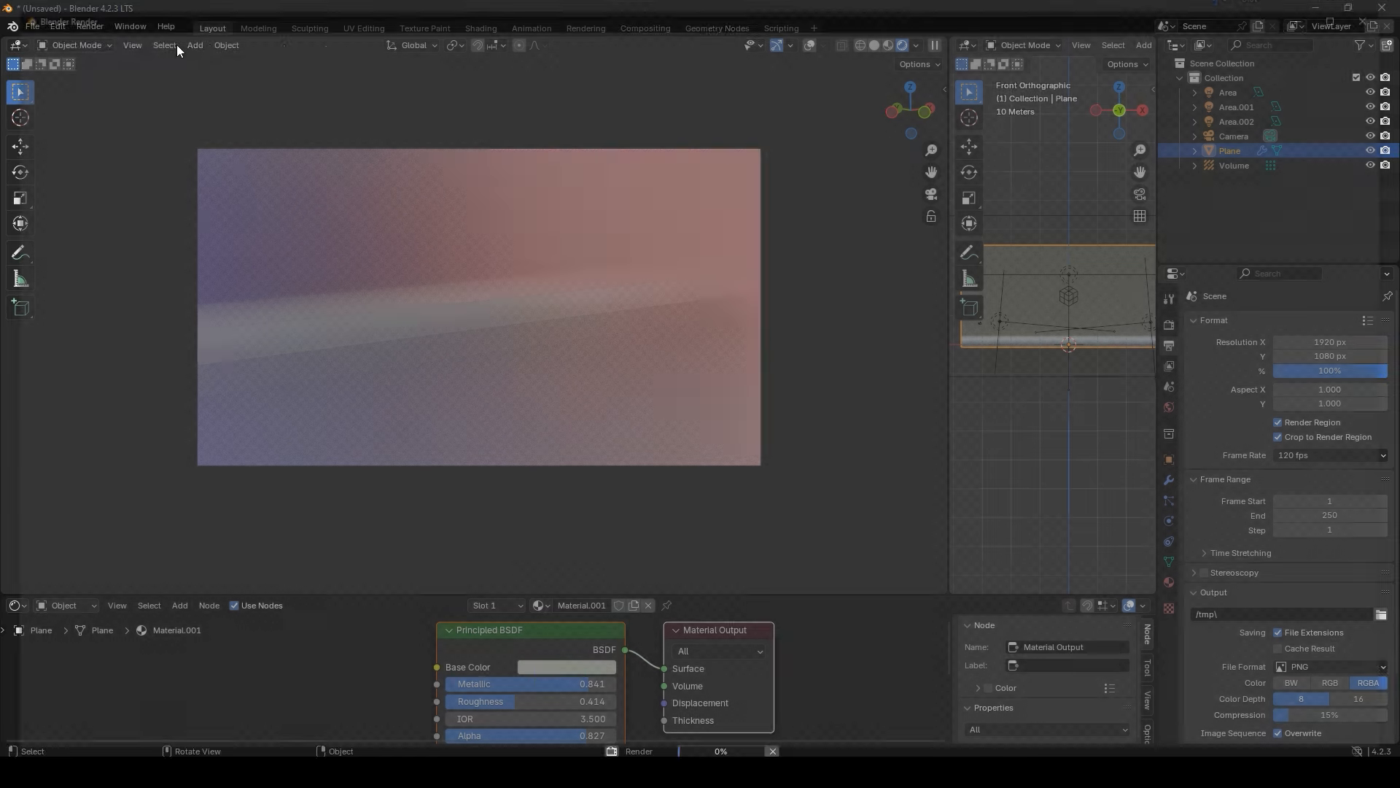